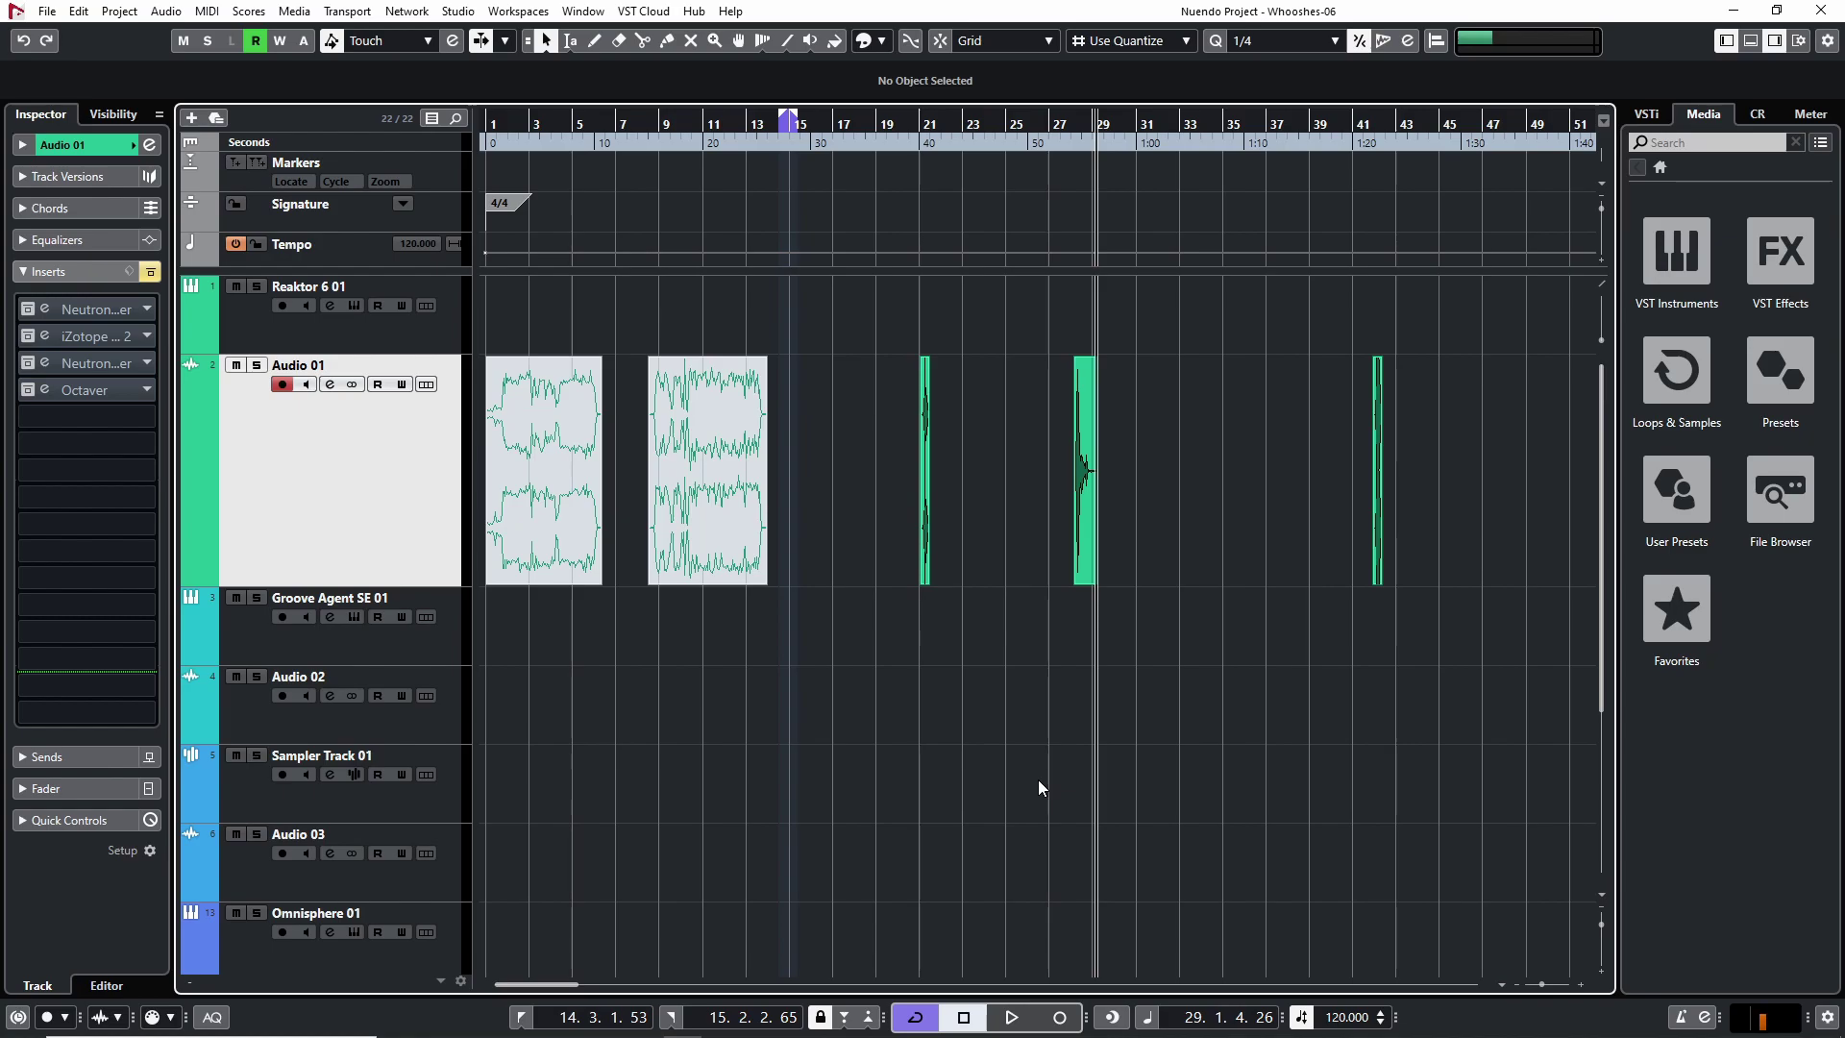
{"action": "scroll", "coordinate": [1115, 394], "scroll_direction": "up", "scroll_amount": 6}
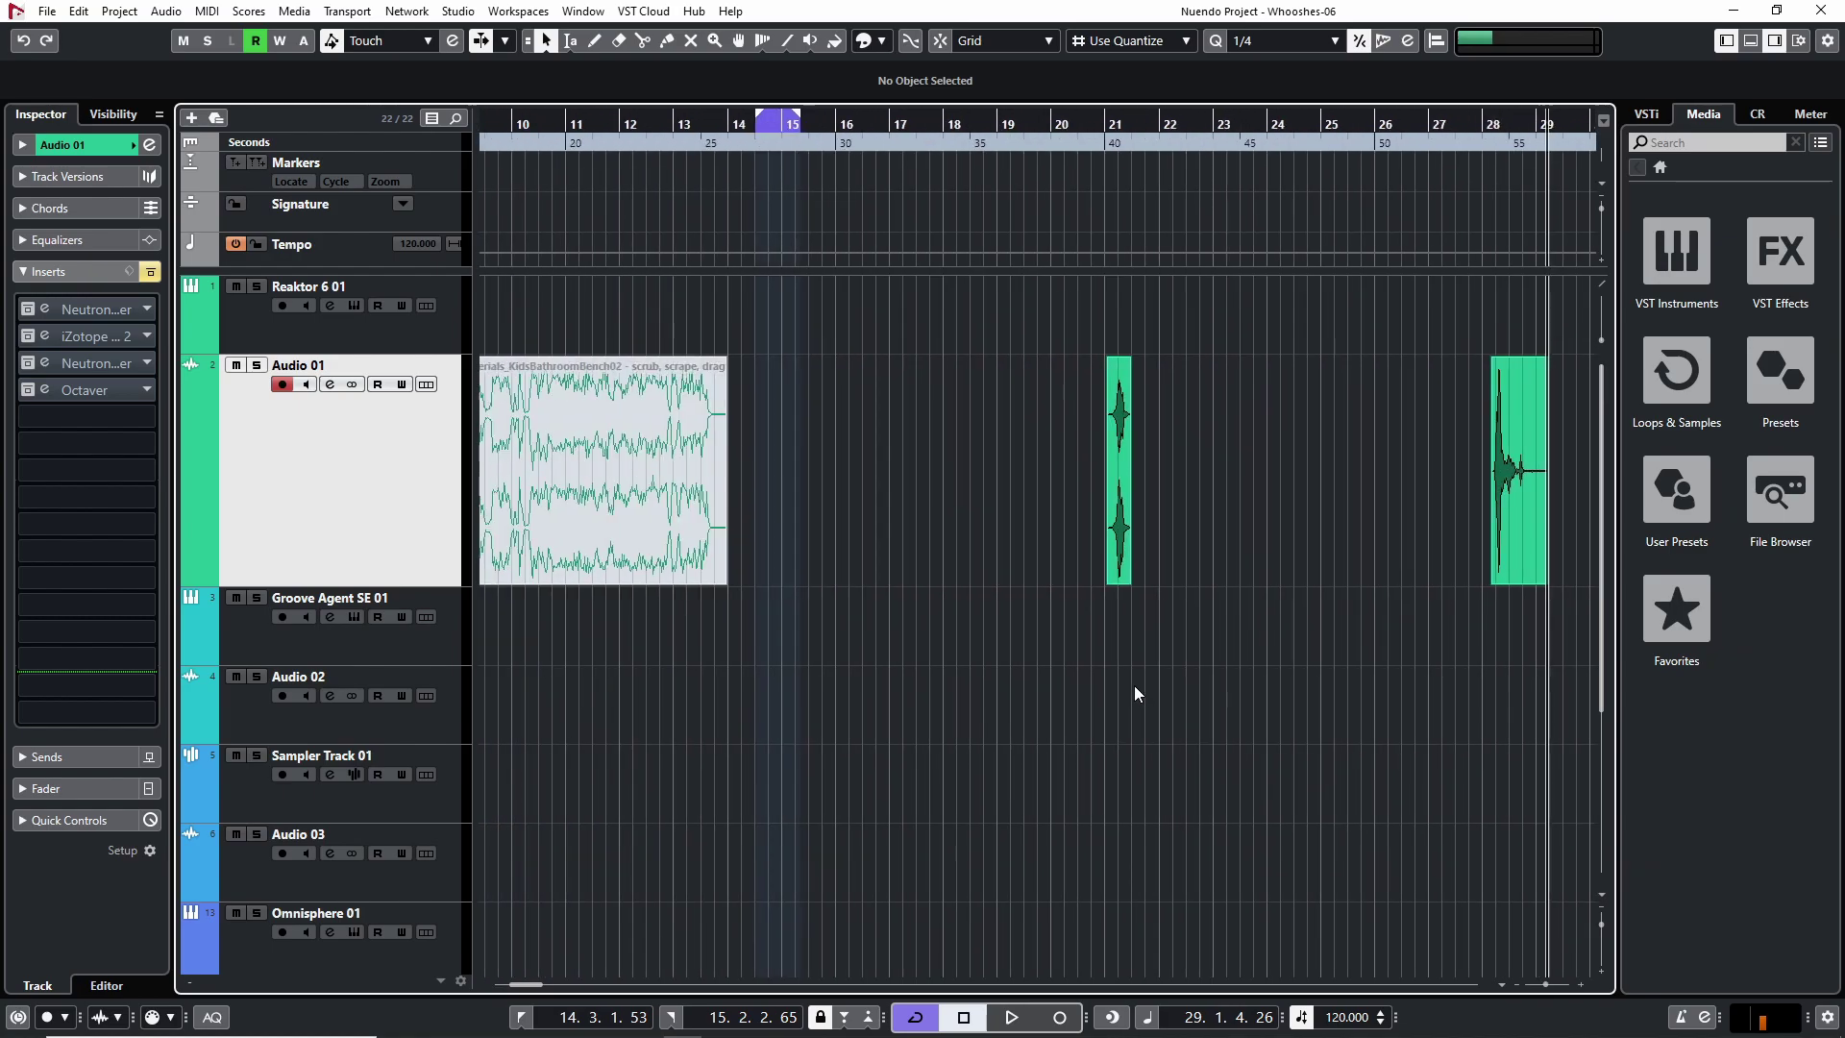
{"action": "scroll", "coordinate": [1479, 532], "scroll_direction": "down", "scroll_amount": 3}
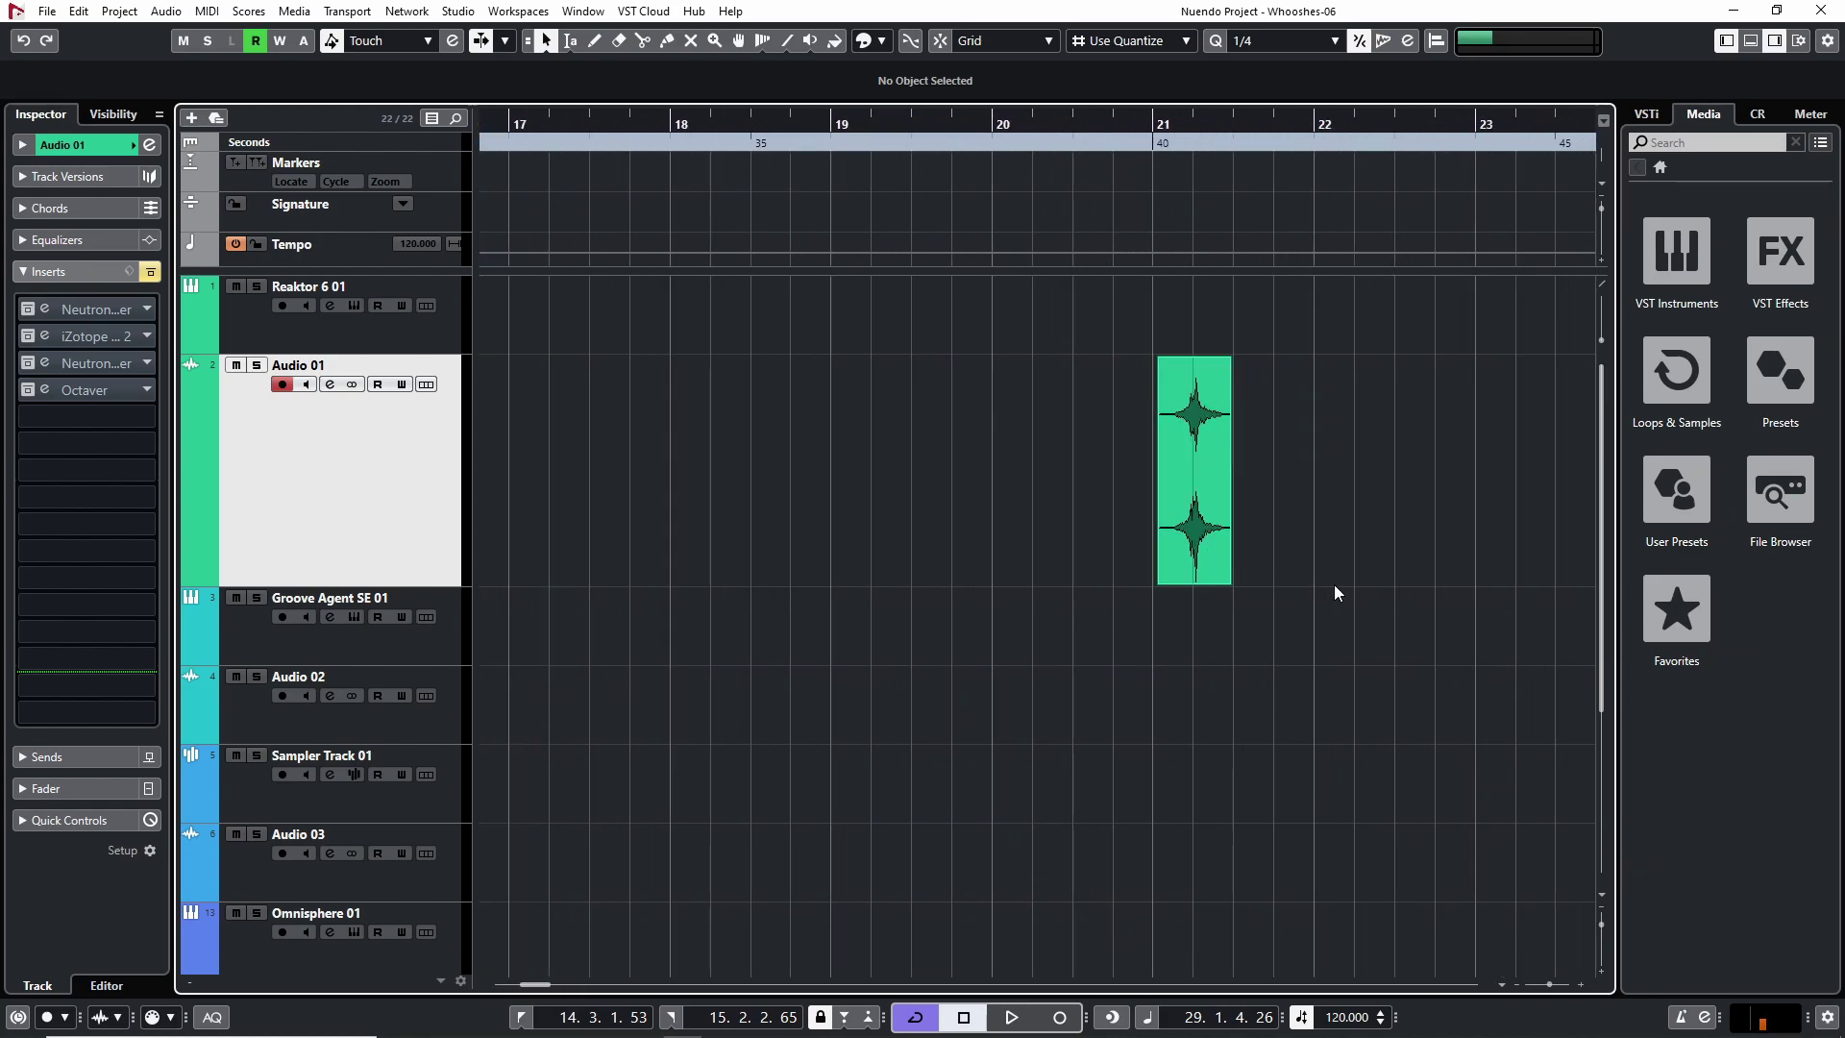
{"action": "scroll", "coordinate": [1331, 584], "scroll_direction": "up", "scroll_amount": 3}
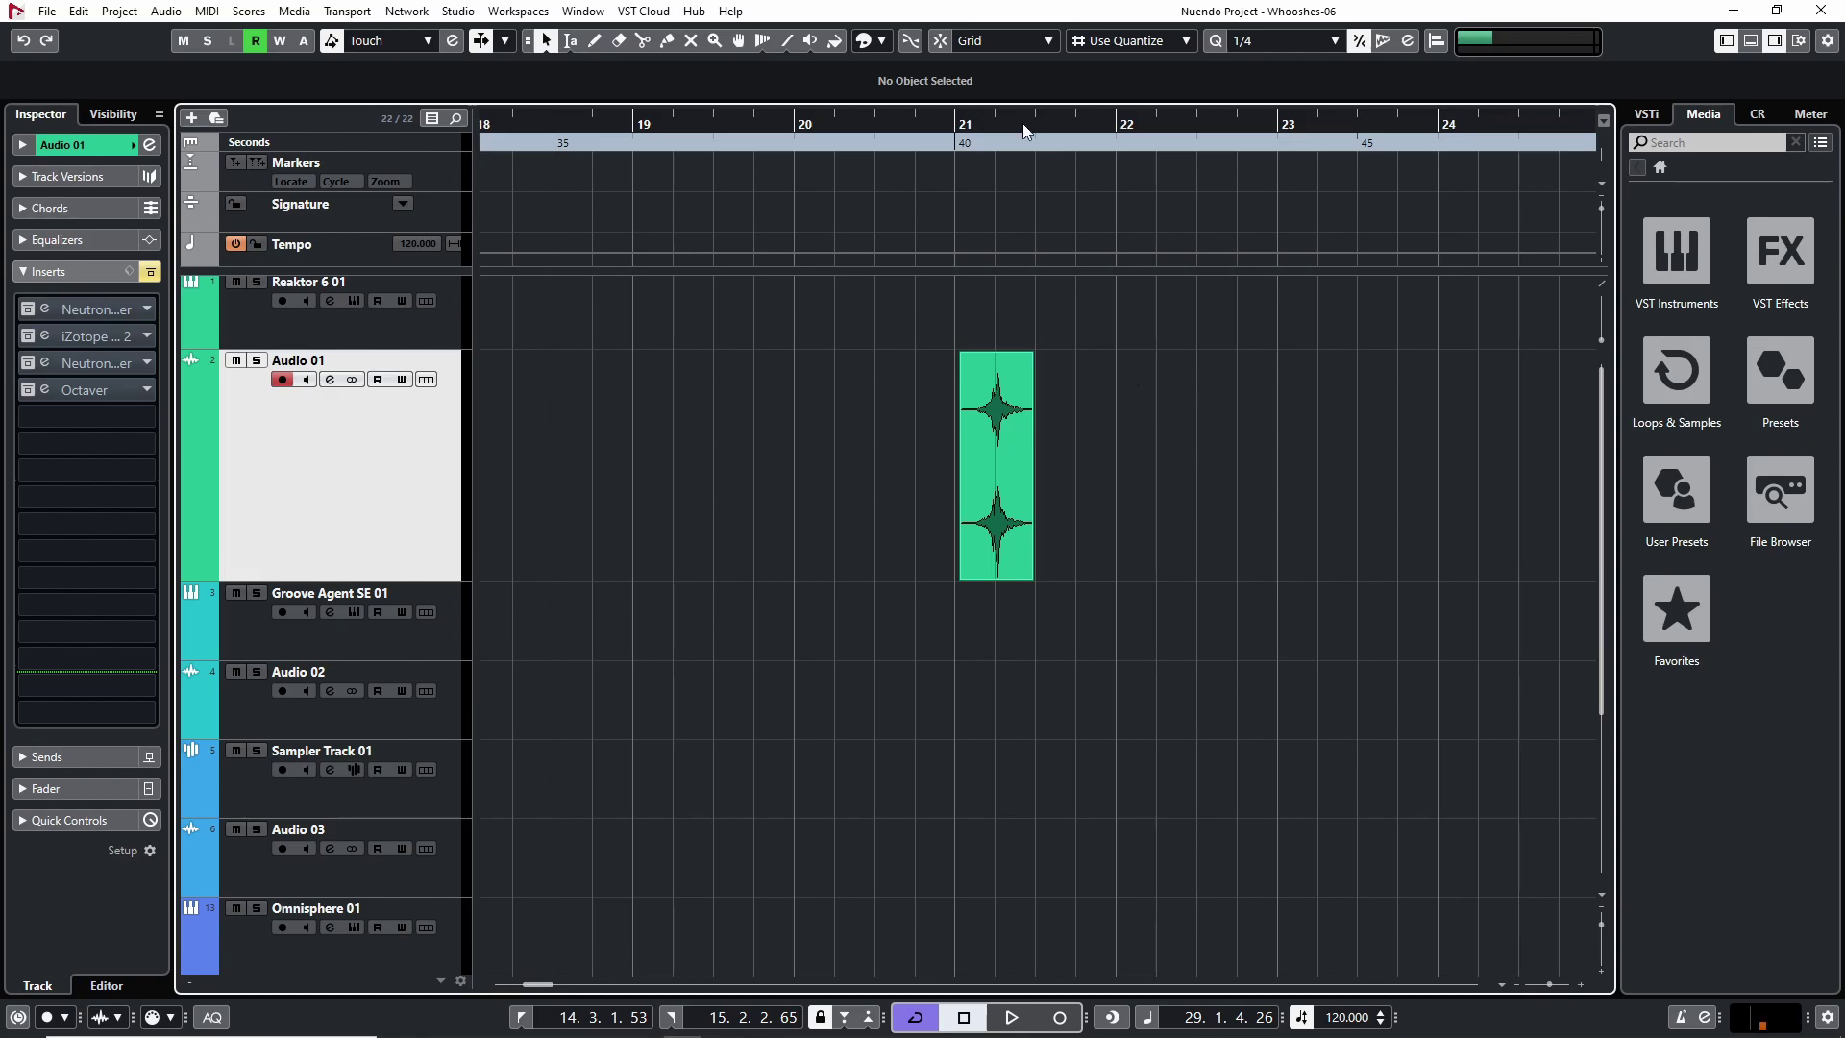
{"action": "scroll", "coordinate": [1084, 499], "scroll_direction": "up", "scroll_amount": 5}
{"action": "scroll", "coordinate": [909, 580], "scroll_direction": "down", "scroll_amount": 6}
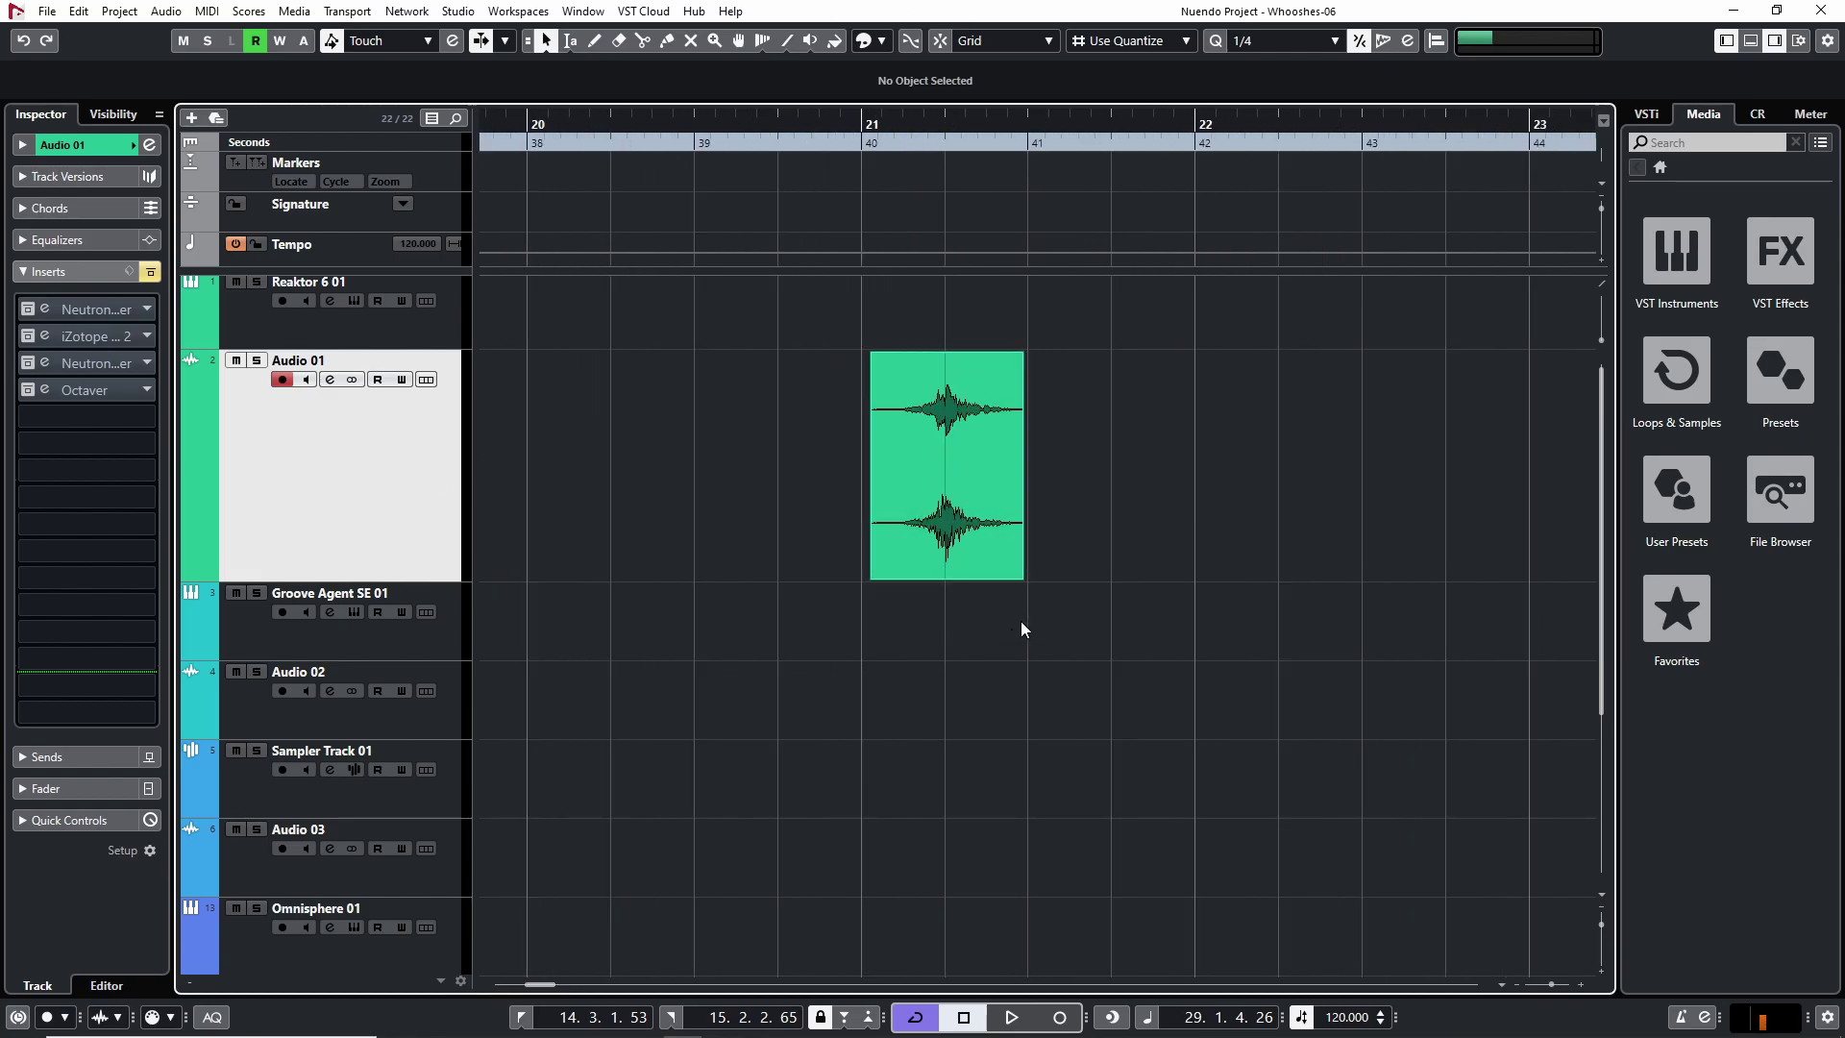
{"action": "scroll", "coordinate": [1050, 502], "scroll_direction": "up", "scroll_amount": 6}
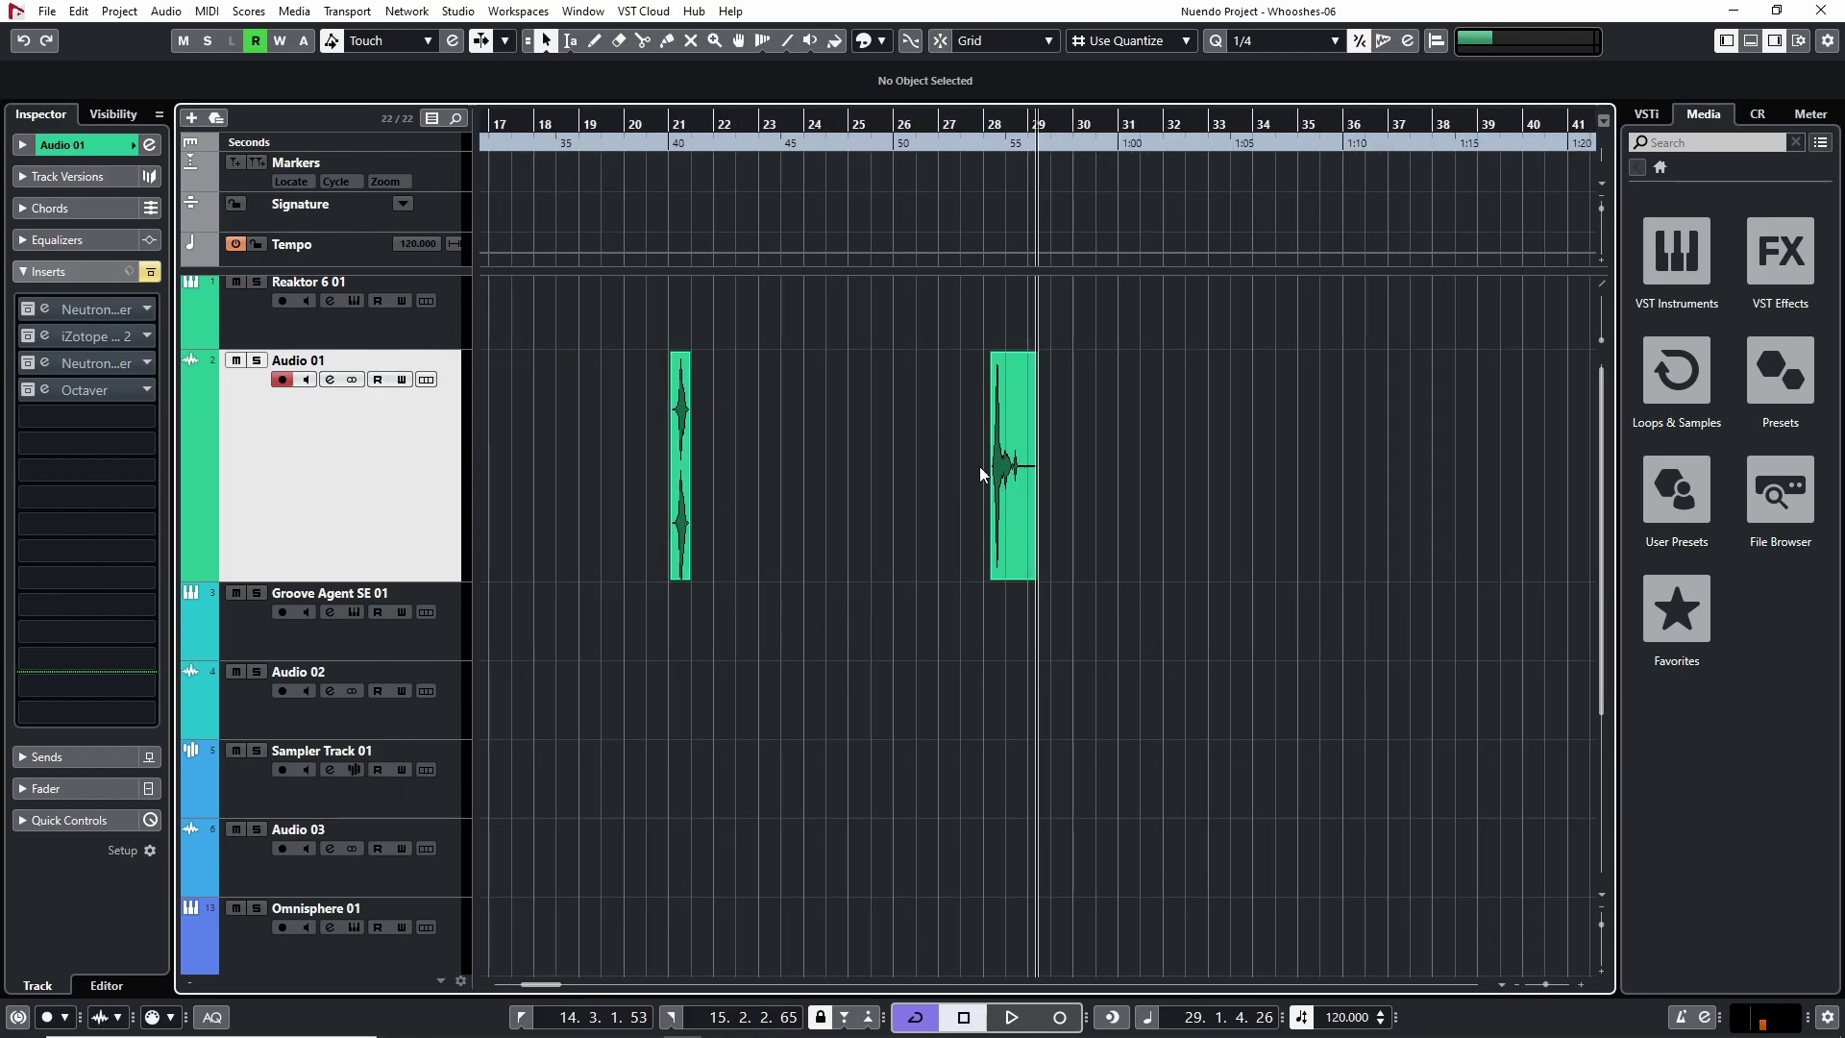
Step: Play back the Materials_CardboardBox_Sound013 clip near bar 28 on the Audio 01 track from its start, twice
{"action": "left_click", "coordinate": [1255, 125]}
{"action": "left_click_drag", "start_coordinate": [1471, 500], "coordinate": [990, 514]}
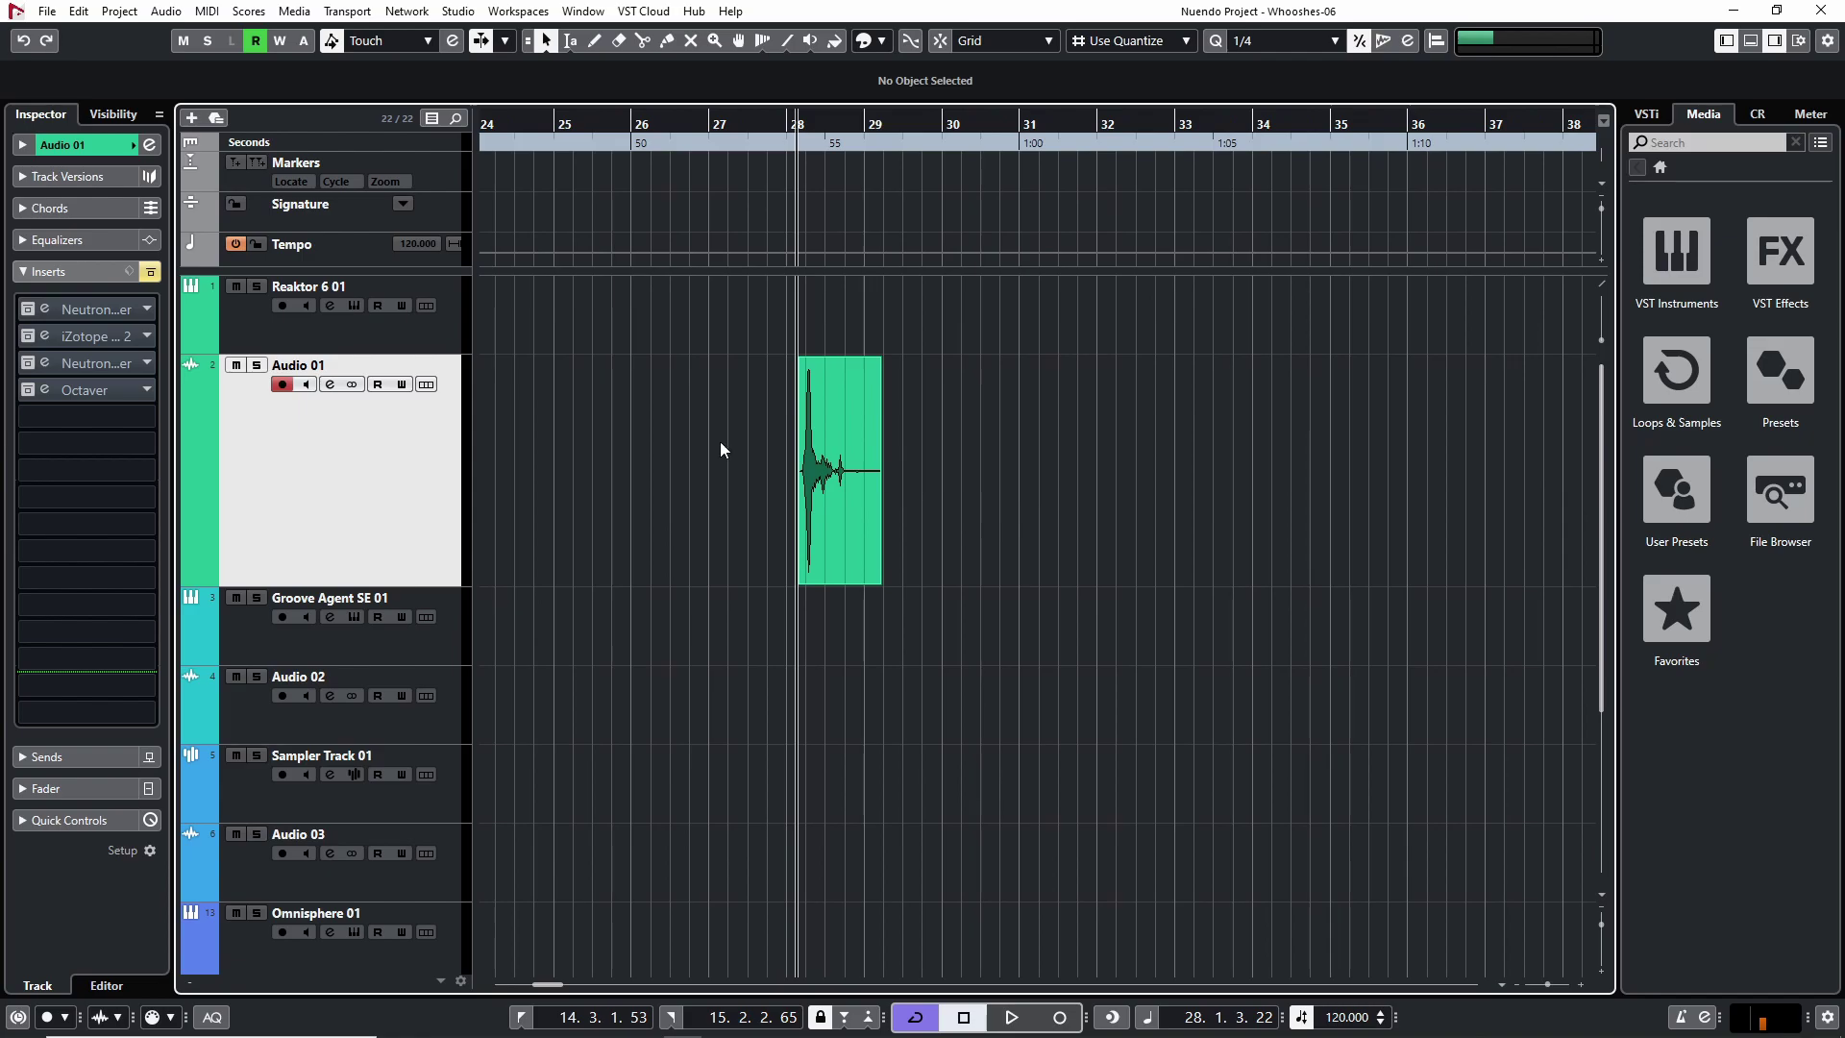
{"action": "key", "text": "space"}
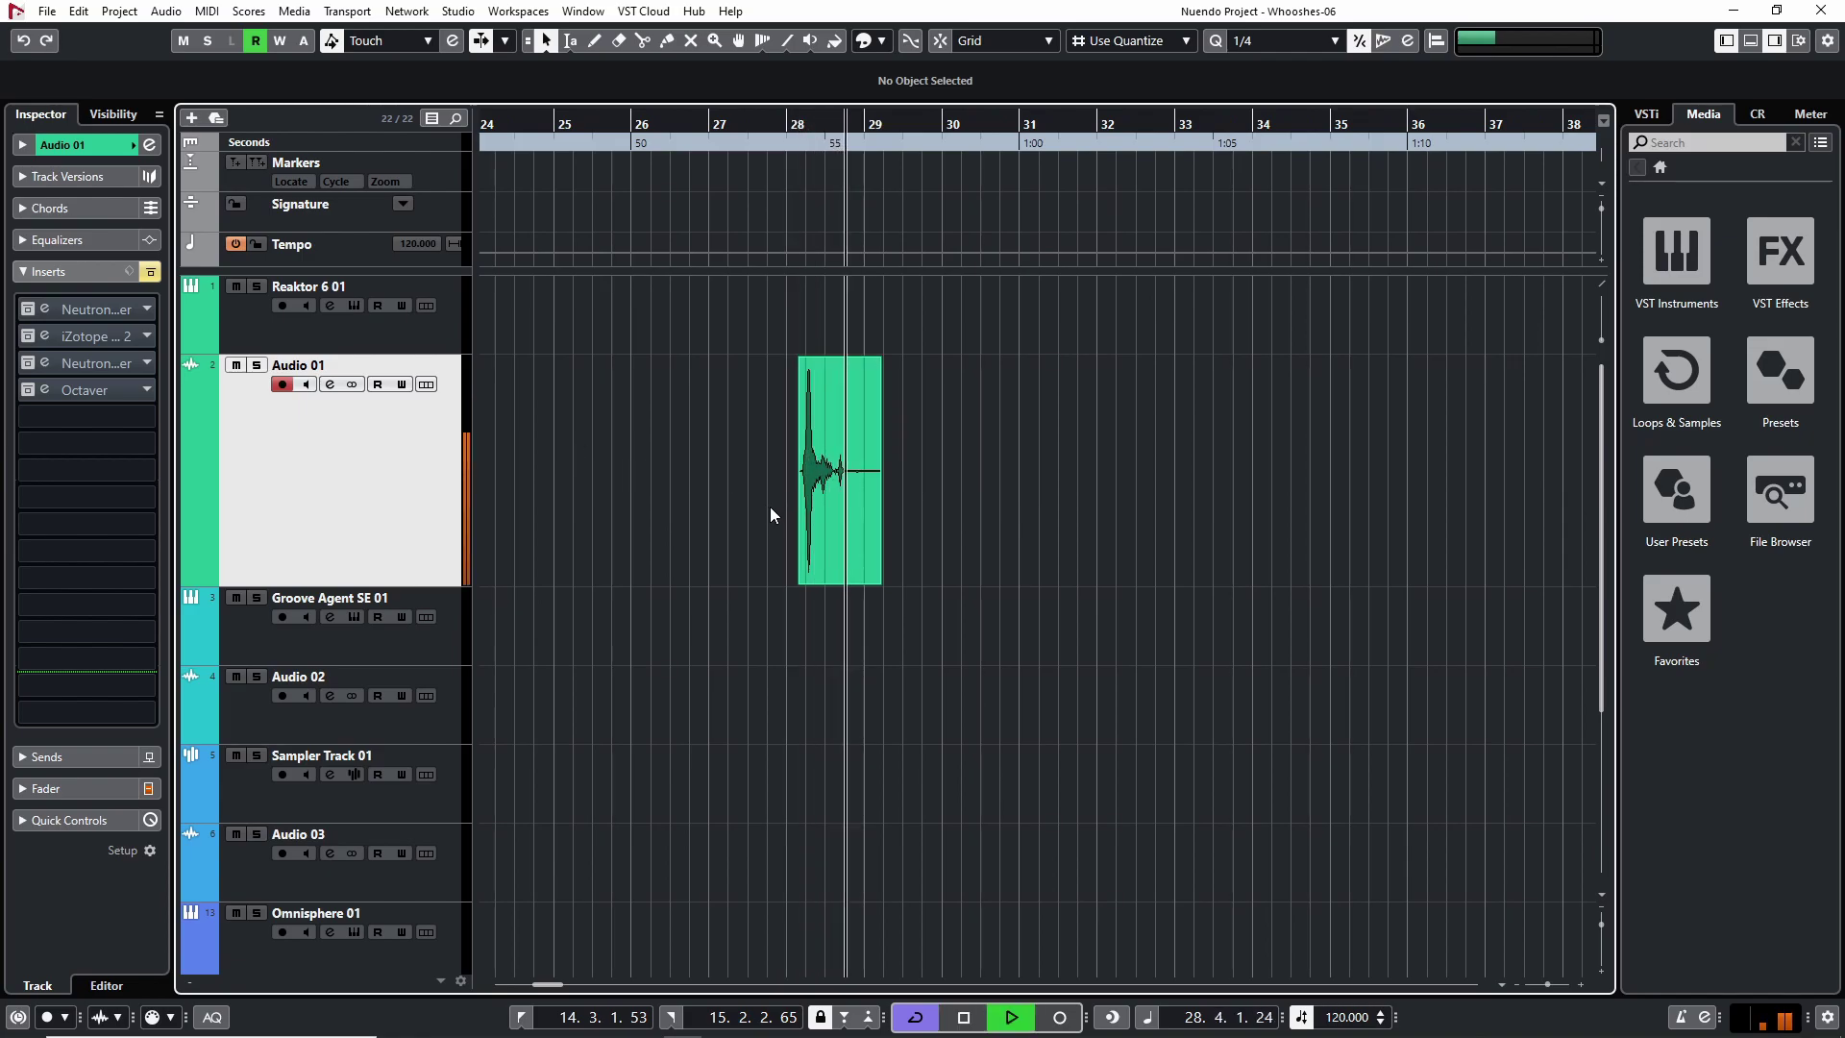
{"action": "scroll", "coordinate": [833, 468], "scroll_direction": "up", "scroll_amount": 6}
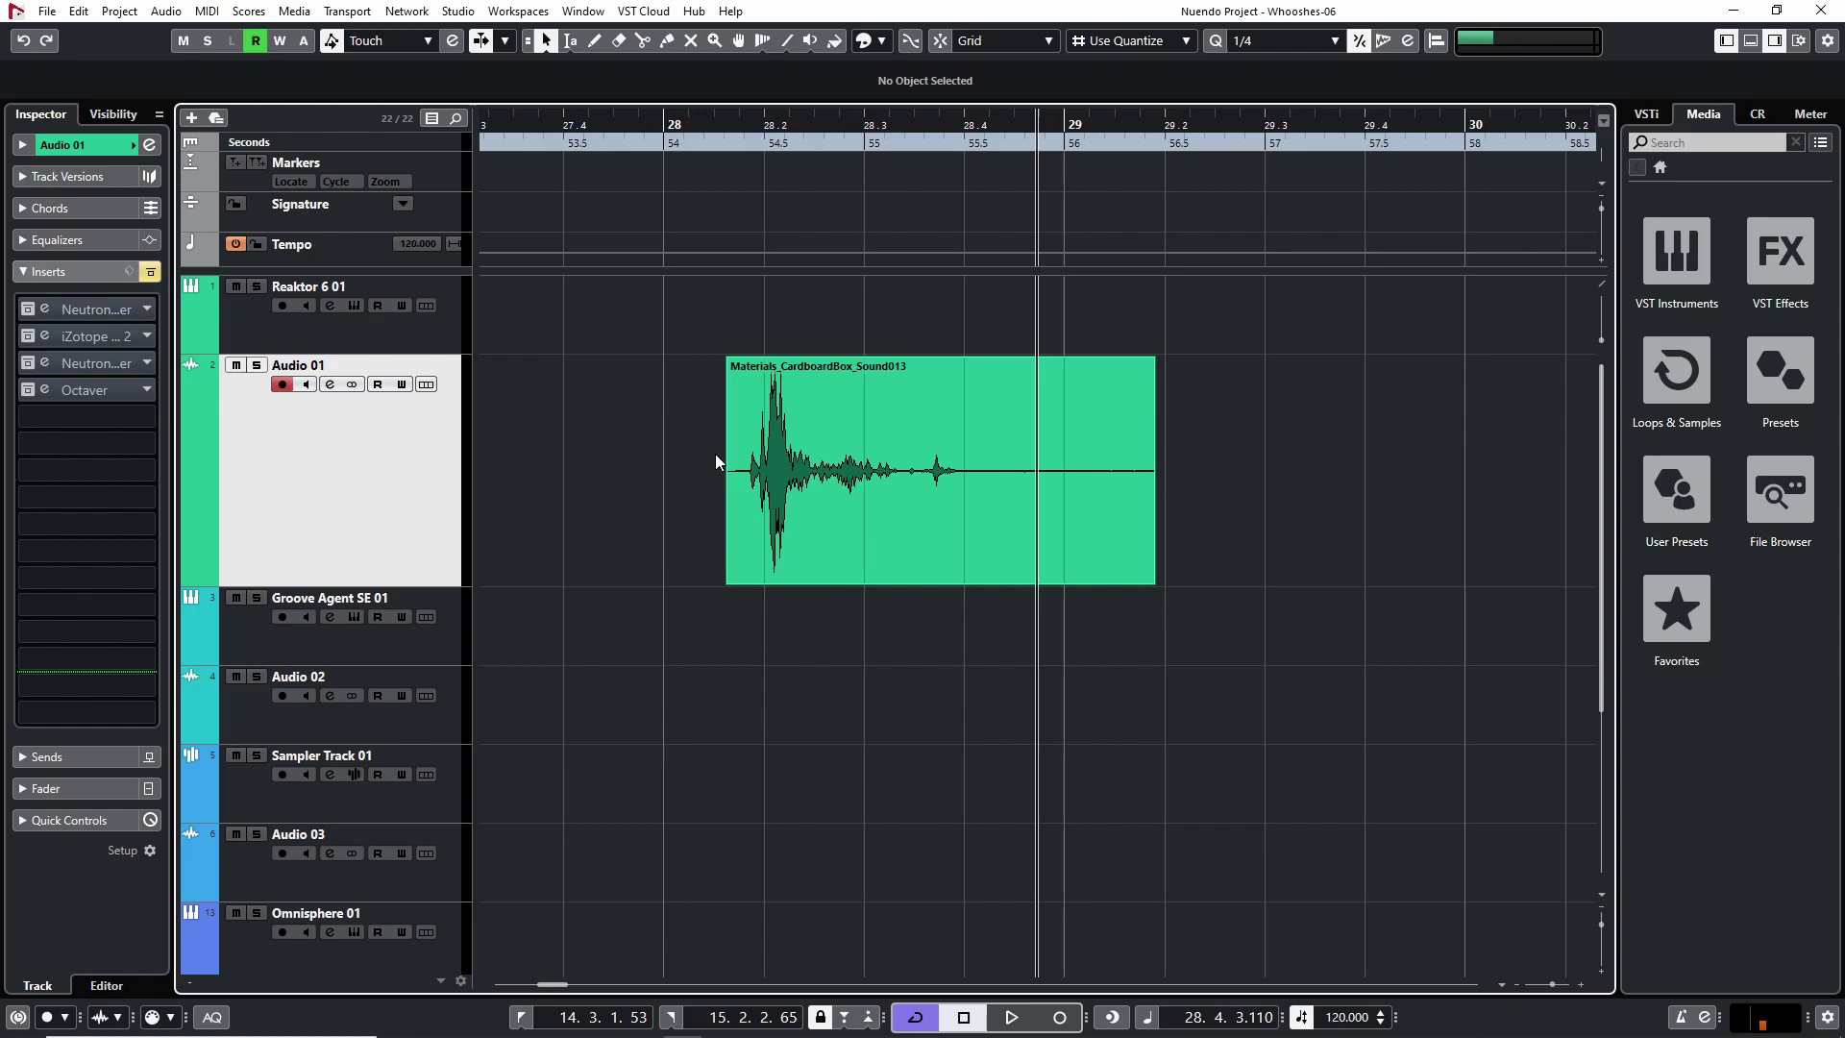
{"action": "left_click", "coordinate": [709, 127]}
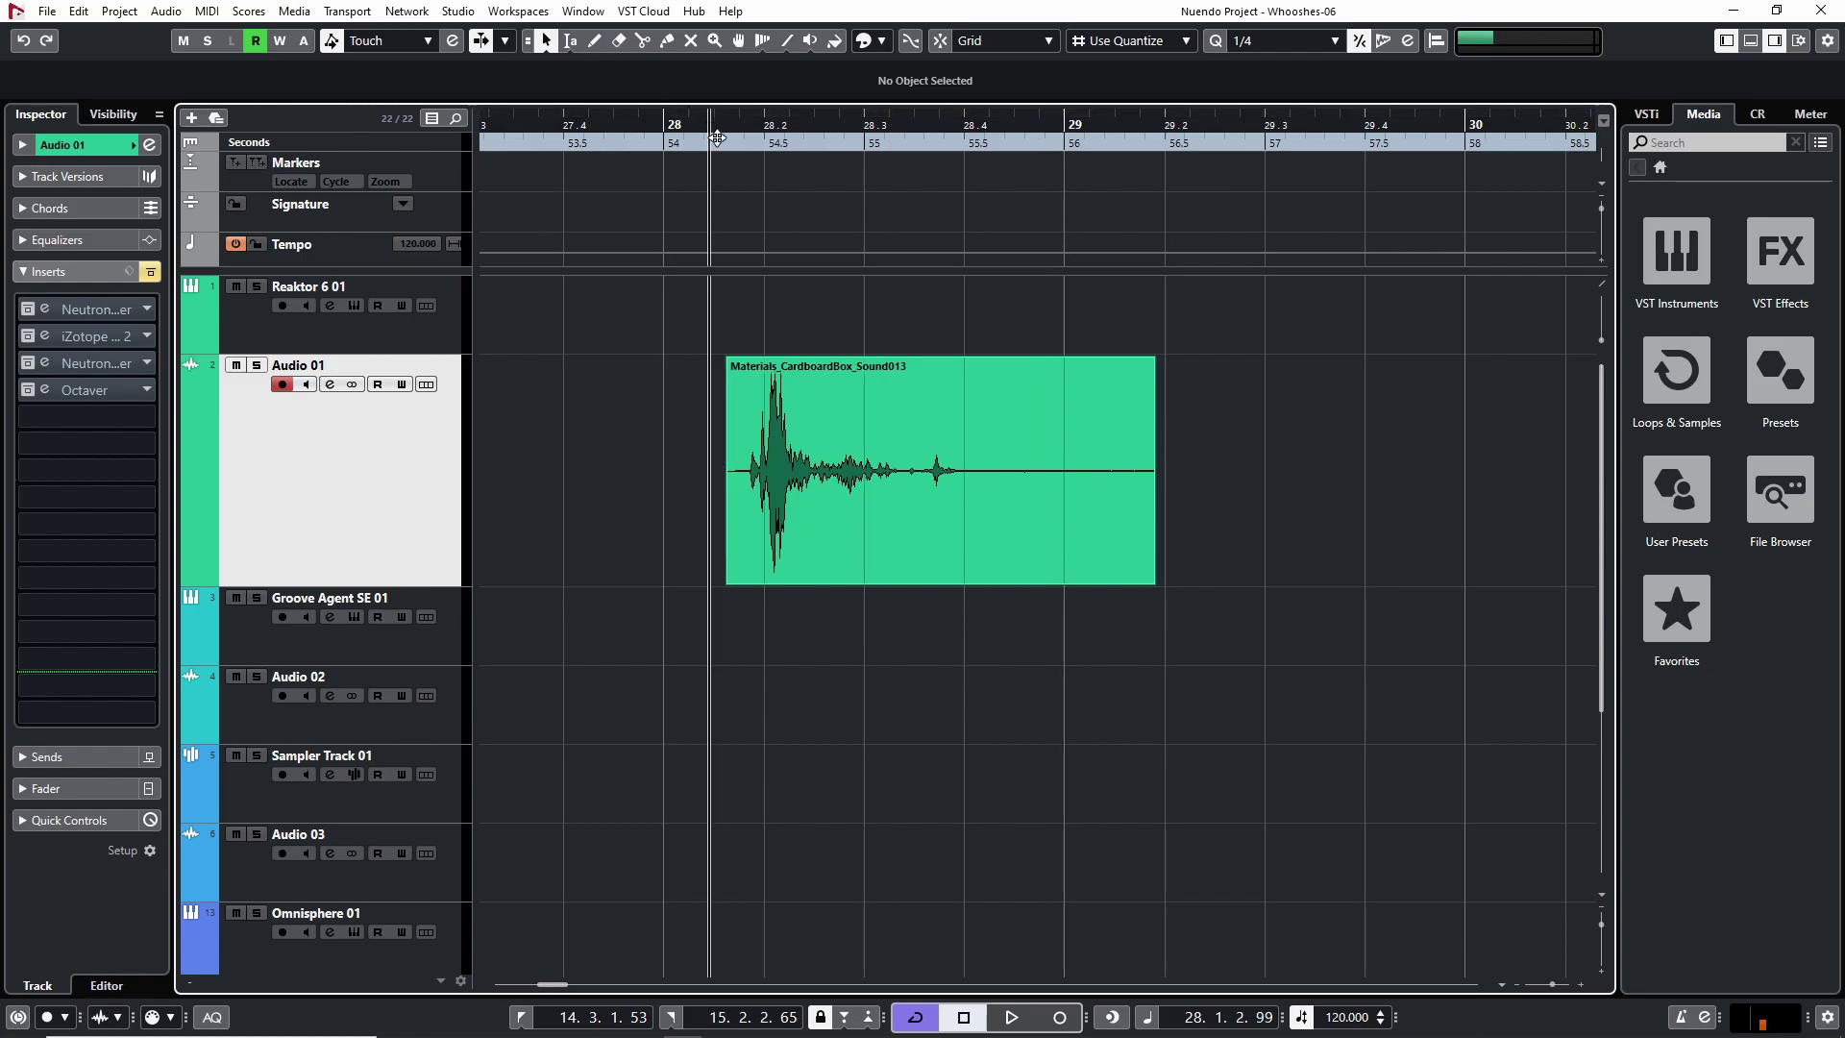
{"action": "key", "text": "space"}
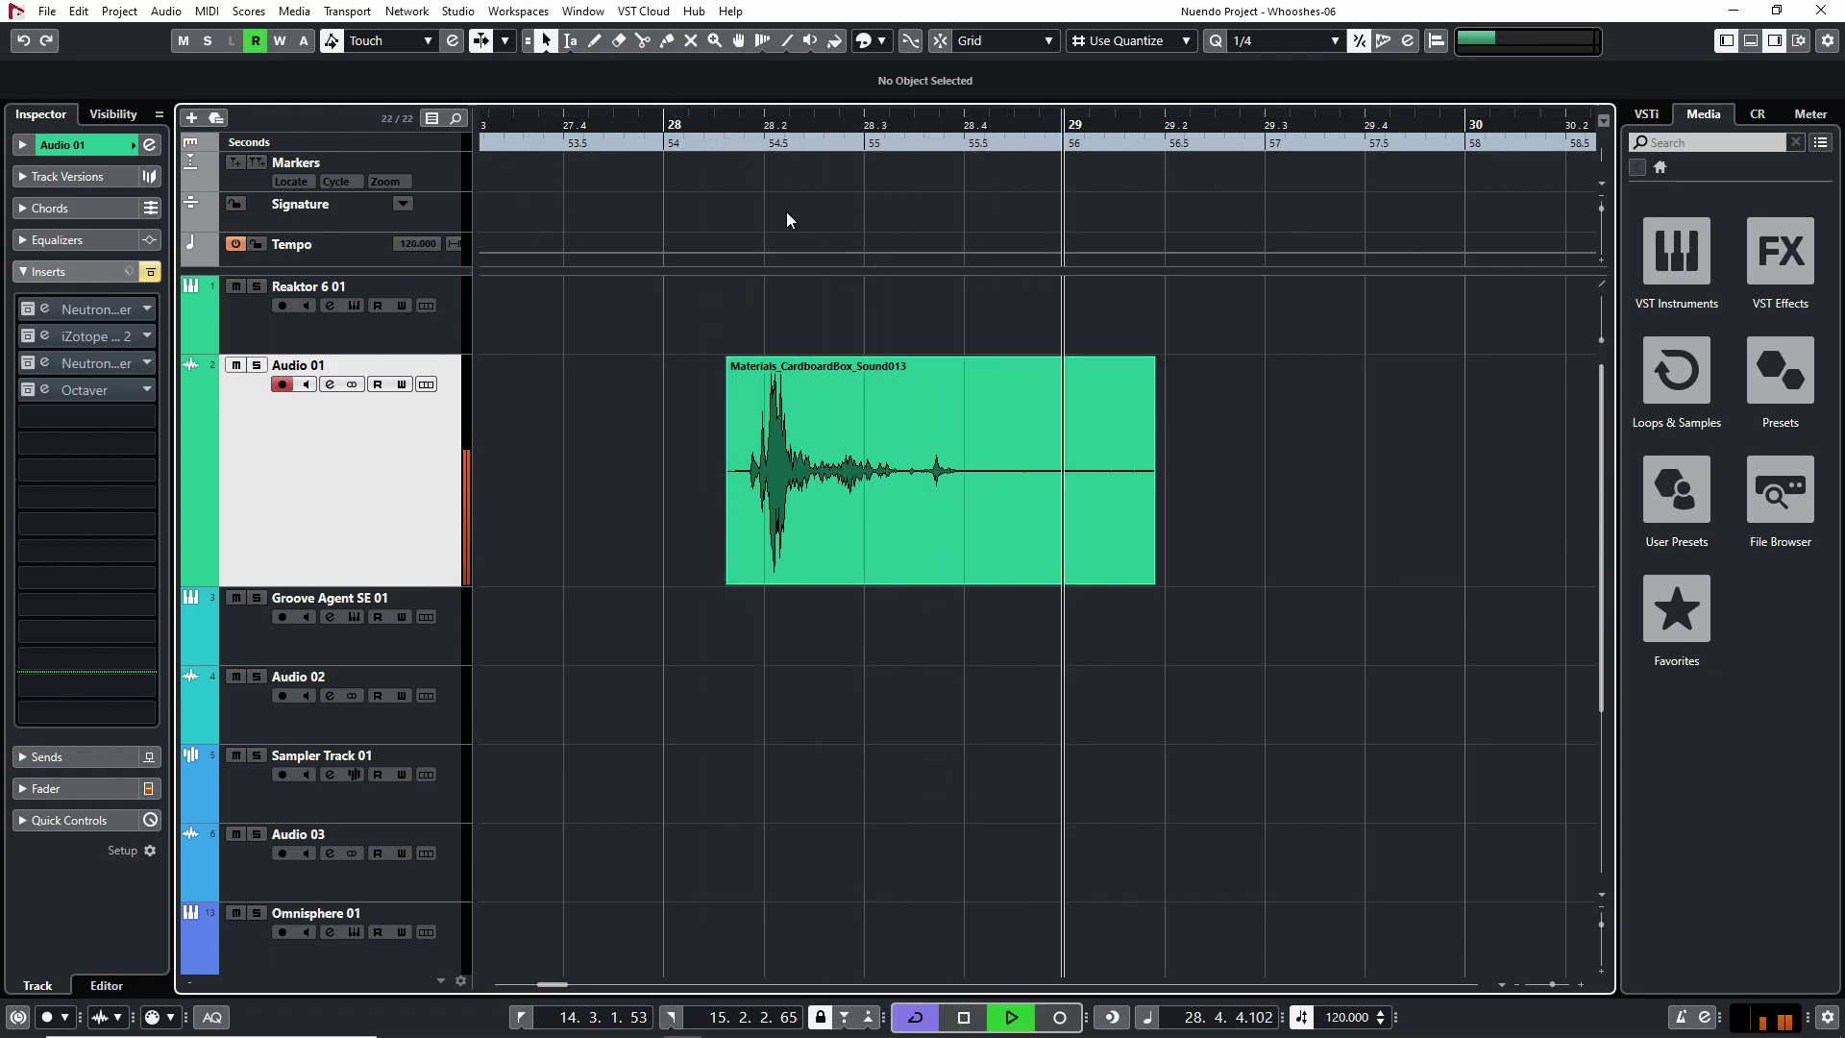
{"action": "key", "text": "space"}
Step: Add a fade-in of about 0.0.2.18 to the cardboard box clip, leading up to its main hit
{"action": "scroll", "coordinate": [1330, 668], "scroll_direction": "left", "scroll_amount": 5}
{"action": "scroll", "coordinate": [871, 644], "scroll_direction": "left", "scroll_amount": 2}
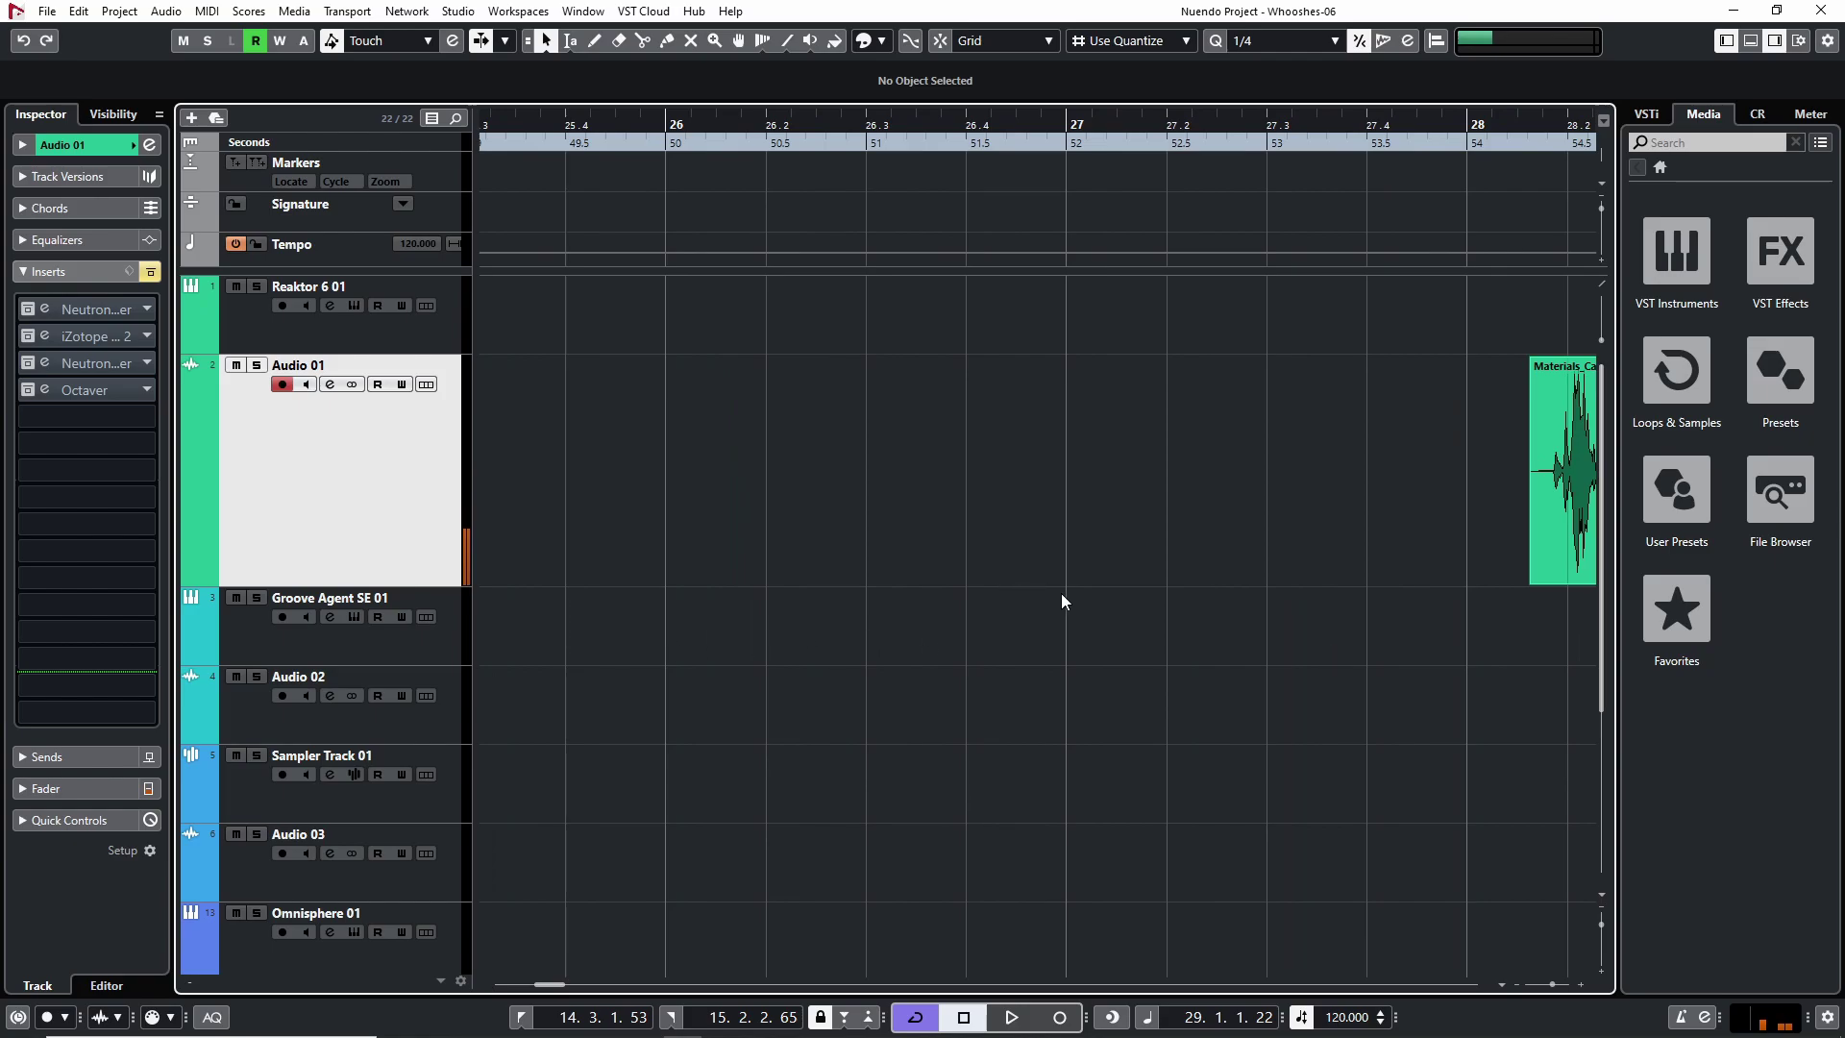
{"action": "left_click_drag", "start_coordinate": [1261, 591], "coordinate": [641, 561]}
{"action": "scroll", "coordinate": [923, 576], "scroll_direction": "left", "scroll_amount": 5}
{"action": "scroll", "coordinate": [797, 510], "scroll_direction": "down", "scroll_amount": 4}
{"action": "key", "text": "h"}
{"action": "key", "text": "h"}
{"action": "key", "text": "h"}
{"action": "key", "text": "h"}
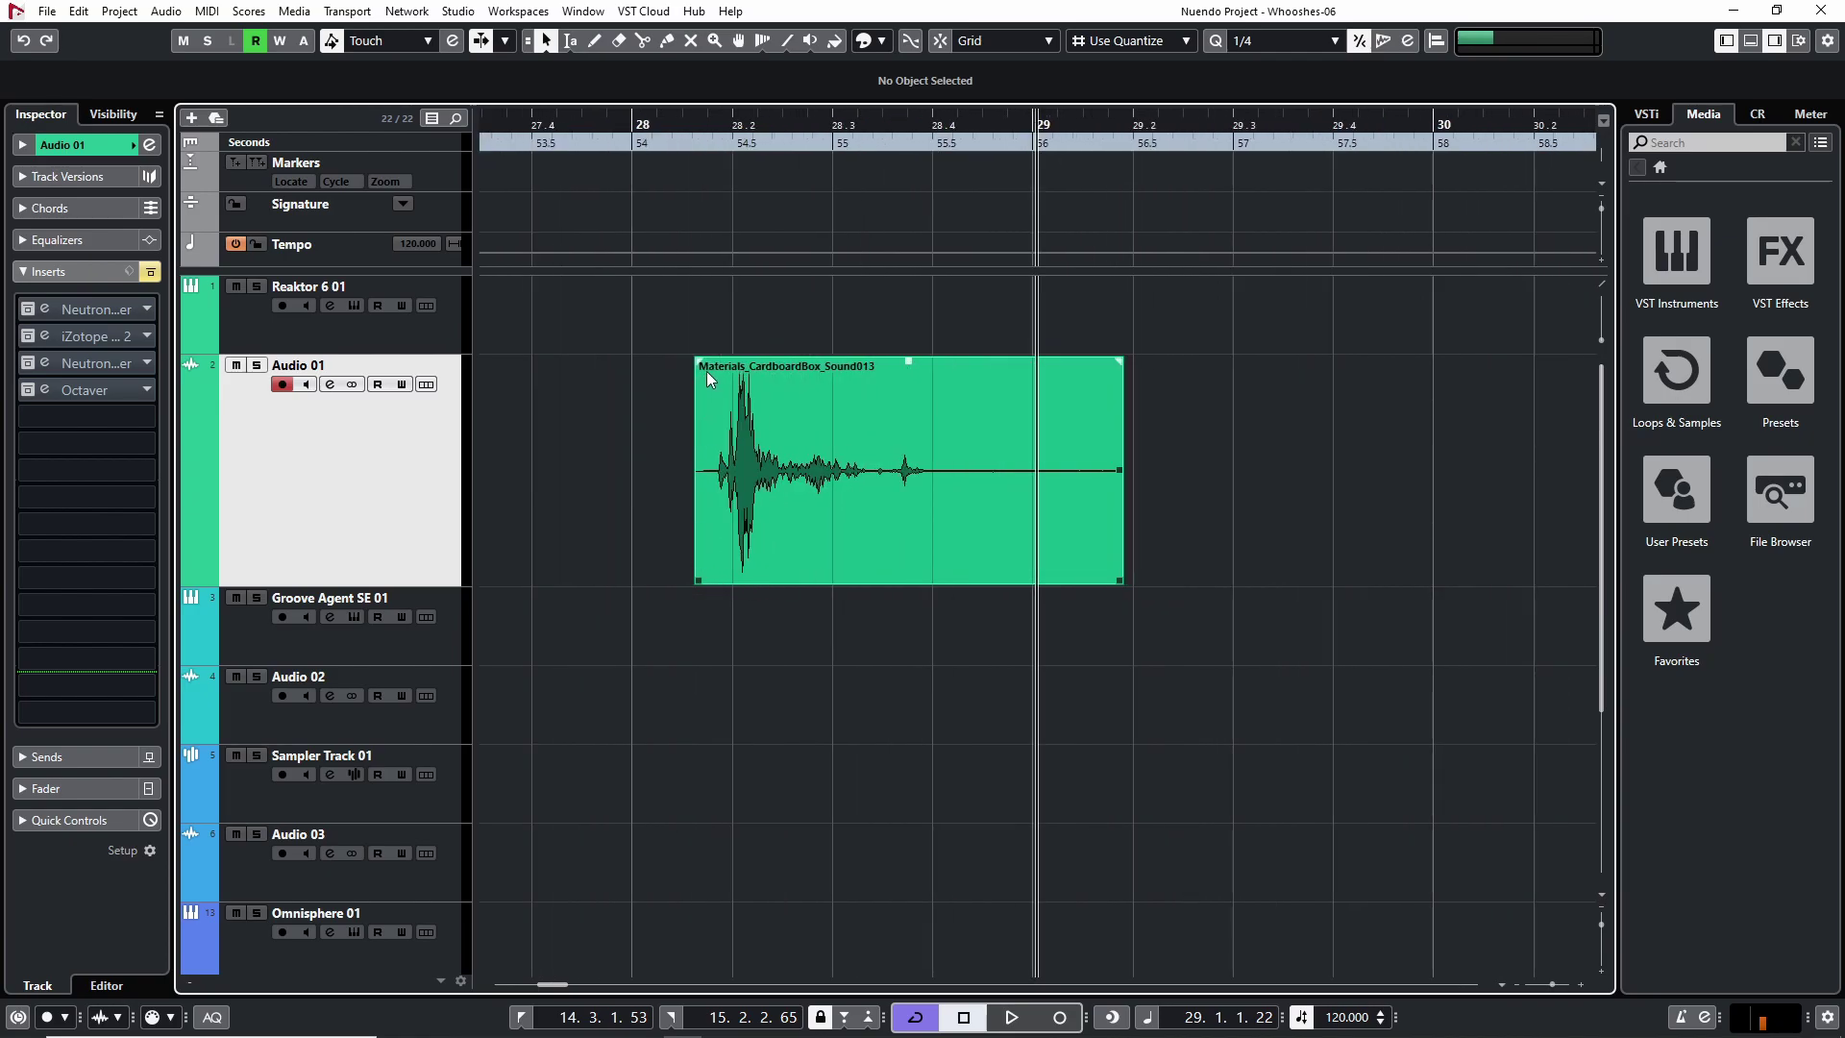
{"action": "left_click_drag", "start_coordinate": [696, 362], "coordinate": [747, 363]}
{"action": "key", "text": "h"}
{"action": "key", "text": "h"}
{"action": "scroll", "coordinate": [1162, 557], "scroll_direction": "left", "scroll_amount": 3}
{"action": "key", "text": "h"}
Step: Trim the cardboard box clip's end to 28.2.2.23 and set its fade-in to 0.0.1.62 and fade-out to 0.0.0.102
{"action": "key", "text": "g"}
{"action": "left_click_drag", "start_coordinate": [1161, 581], "coordinate": [642, 576]}
{"action": "key", "text": "h"}
{"action": "key", "text": "h"}
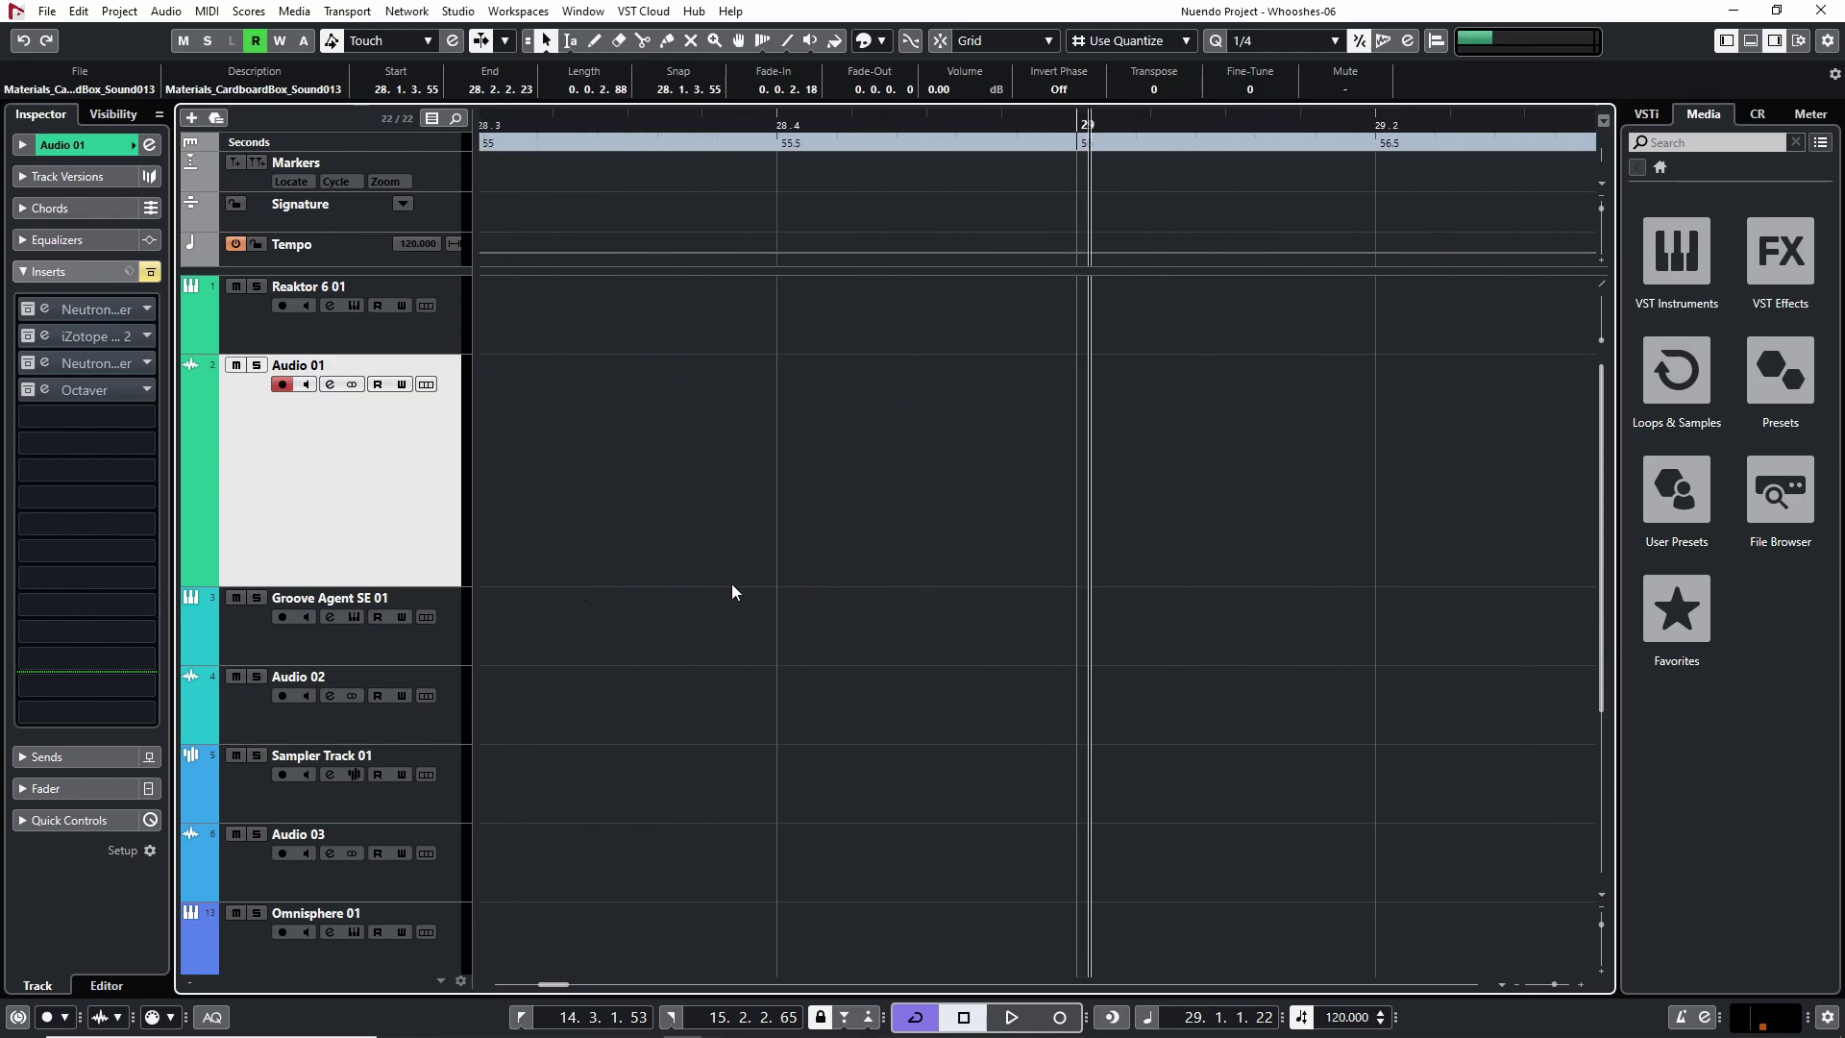
{"action": "key", "text": "h"}
{"action": "left_click_drag", "start_coordinate": [1207, 360], "coordinate": [905, 404]}
{"action": "scroll", "coordinate": [985, 364], "scroll_direction": "left", "scroll_amount": 2}
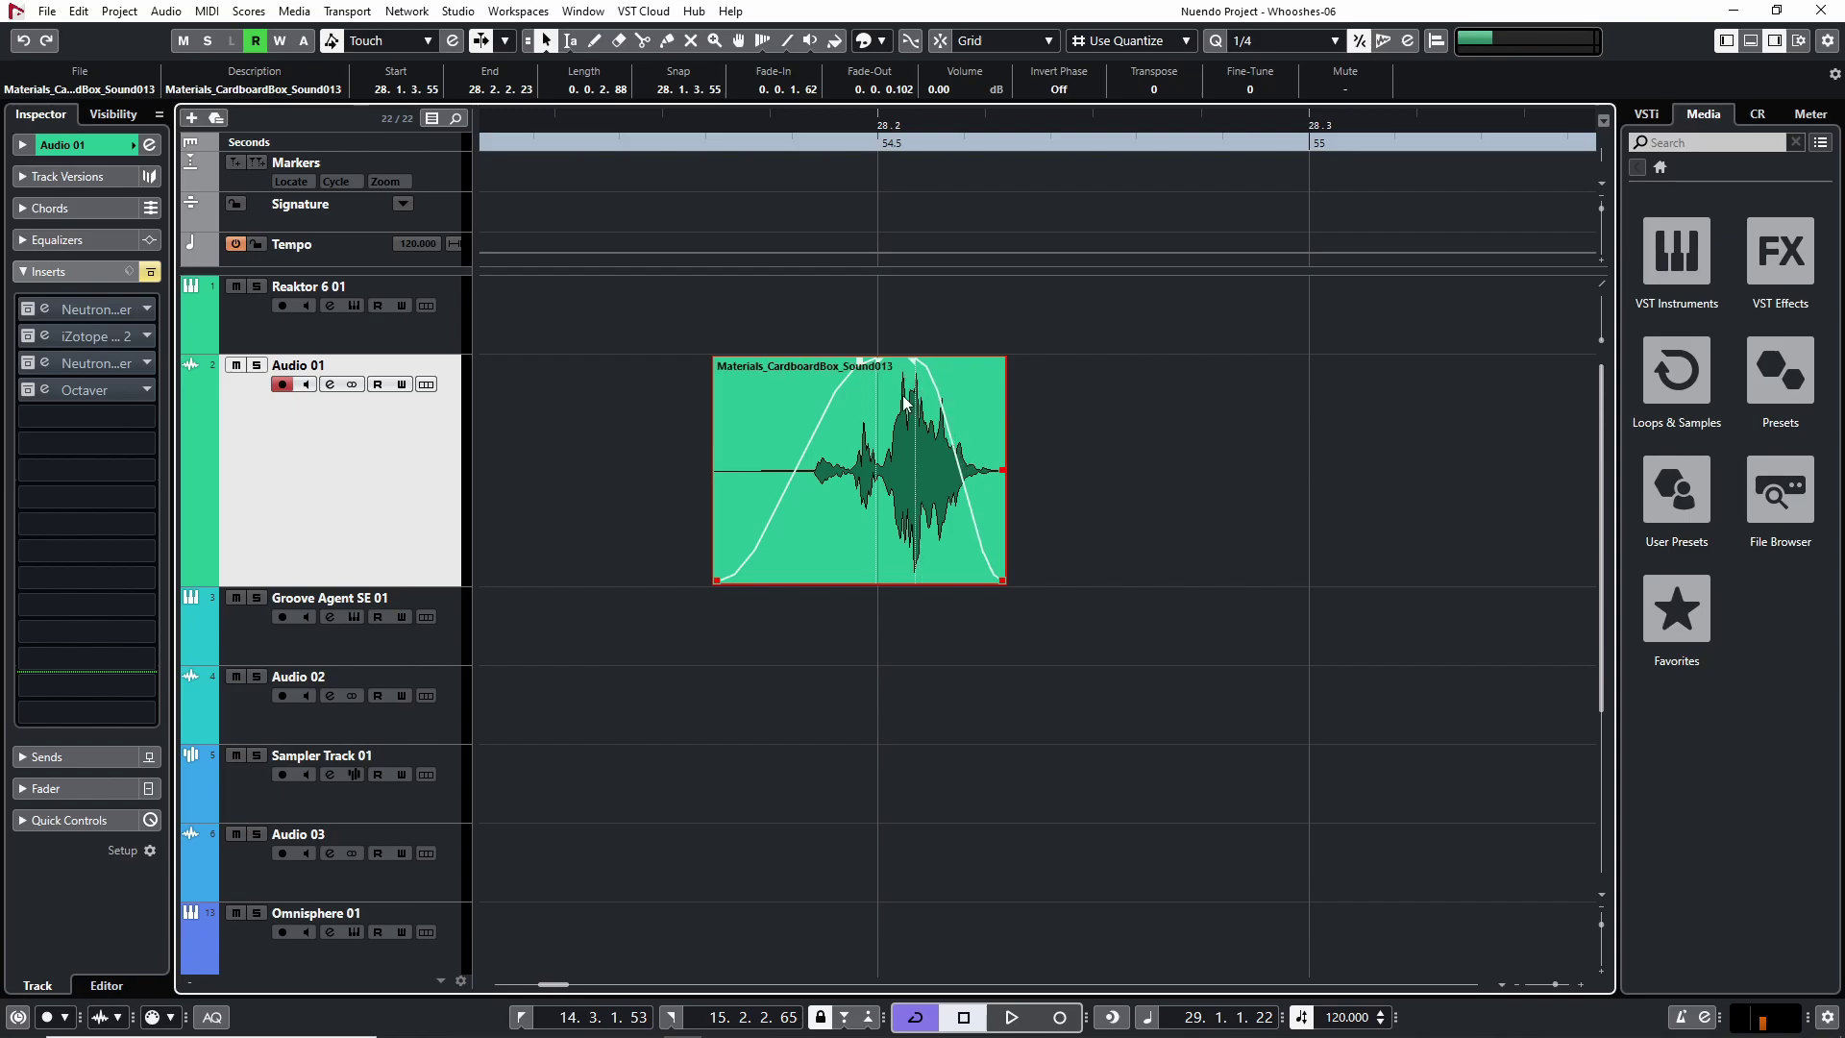
Step: Give the clip's fade-in a slow-starting, steeply rising curve, shift its middle points toward the end, and apply it
{"action": "double_click", "coordinate": [725, 527]}
{"action": "left_click", "coordinate": [960, 556]}
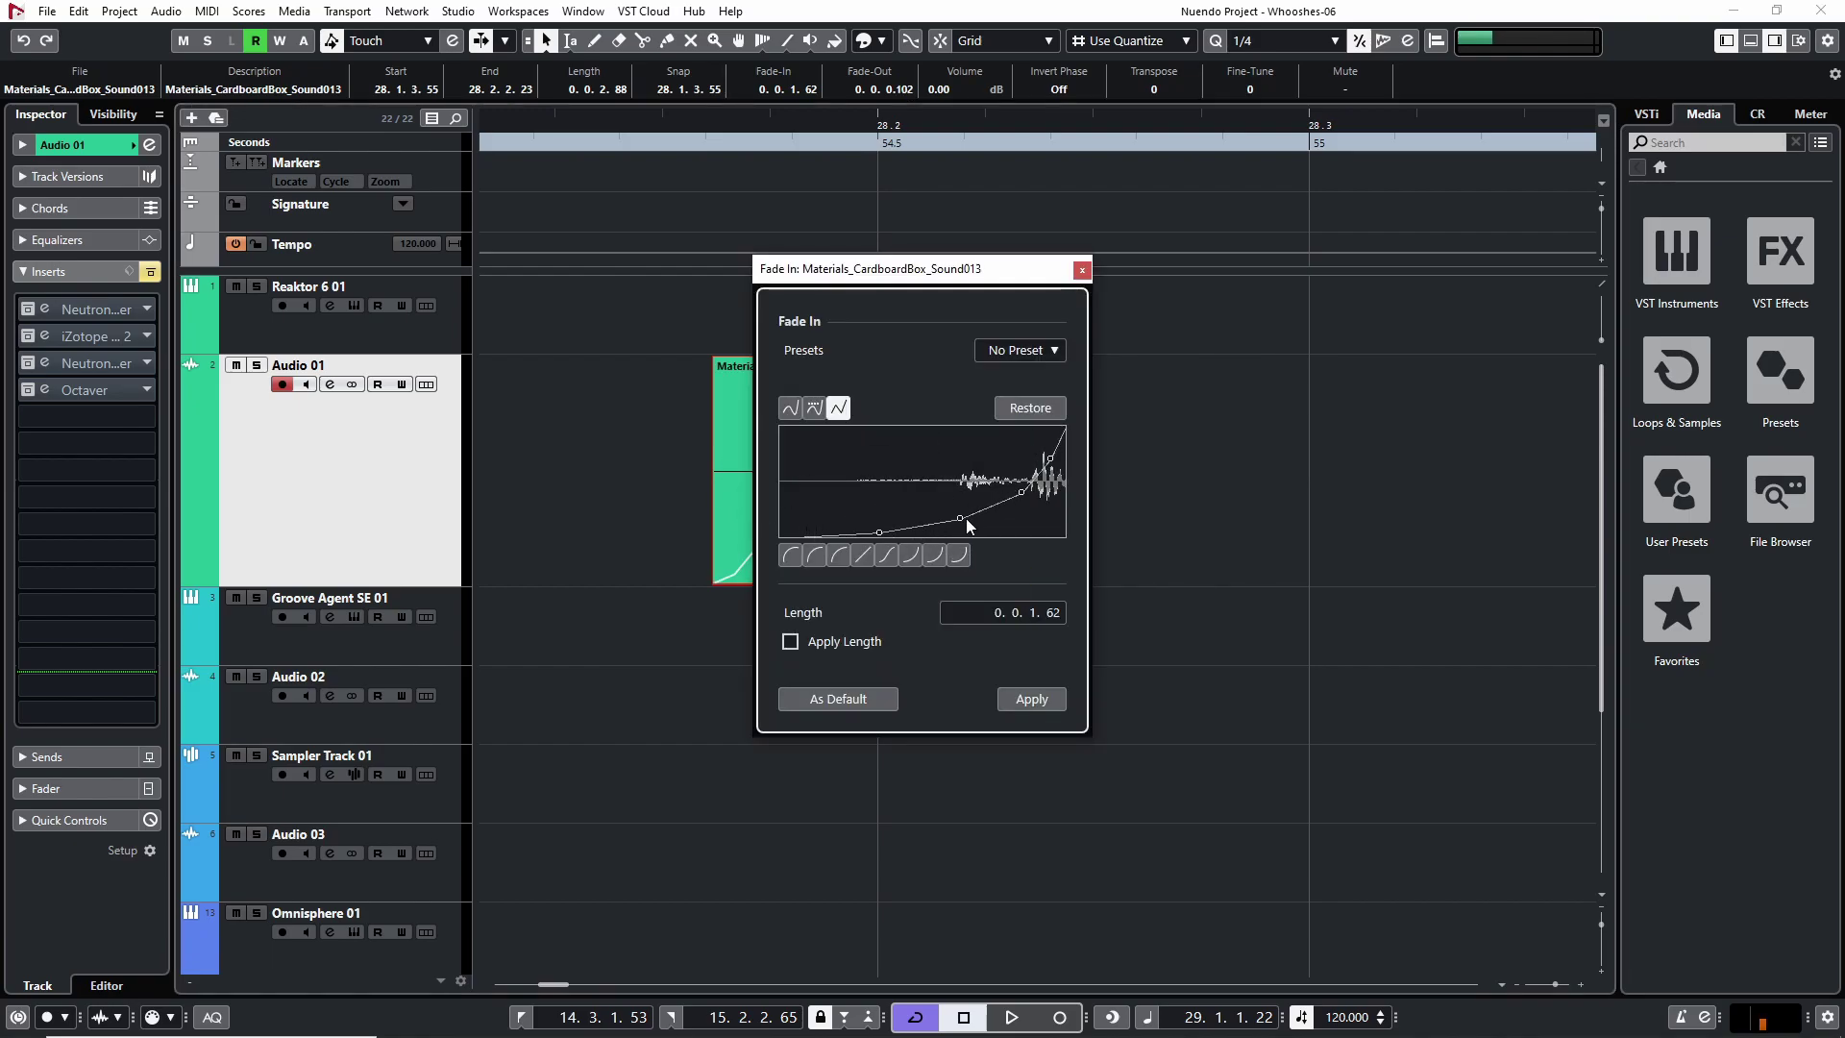
{"action": "left_click_drag", "start_coordinate": [962, 518], "coordinate": [1034, 494]}
{"action": "left_click", "coordinate": [1038, 702]}
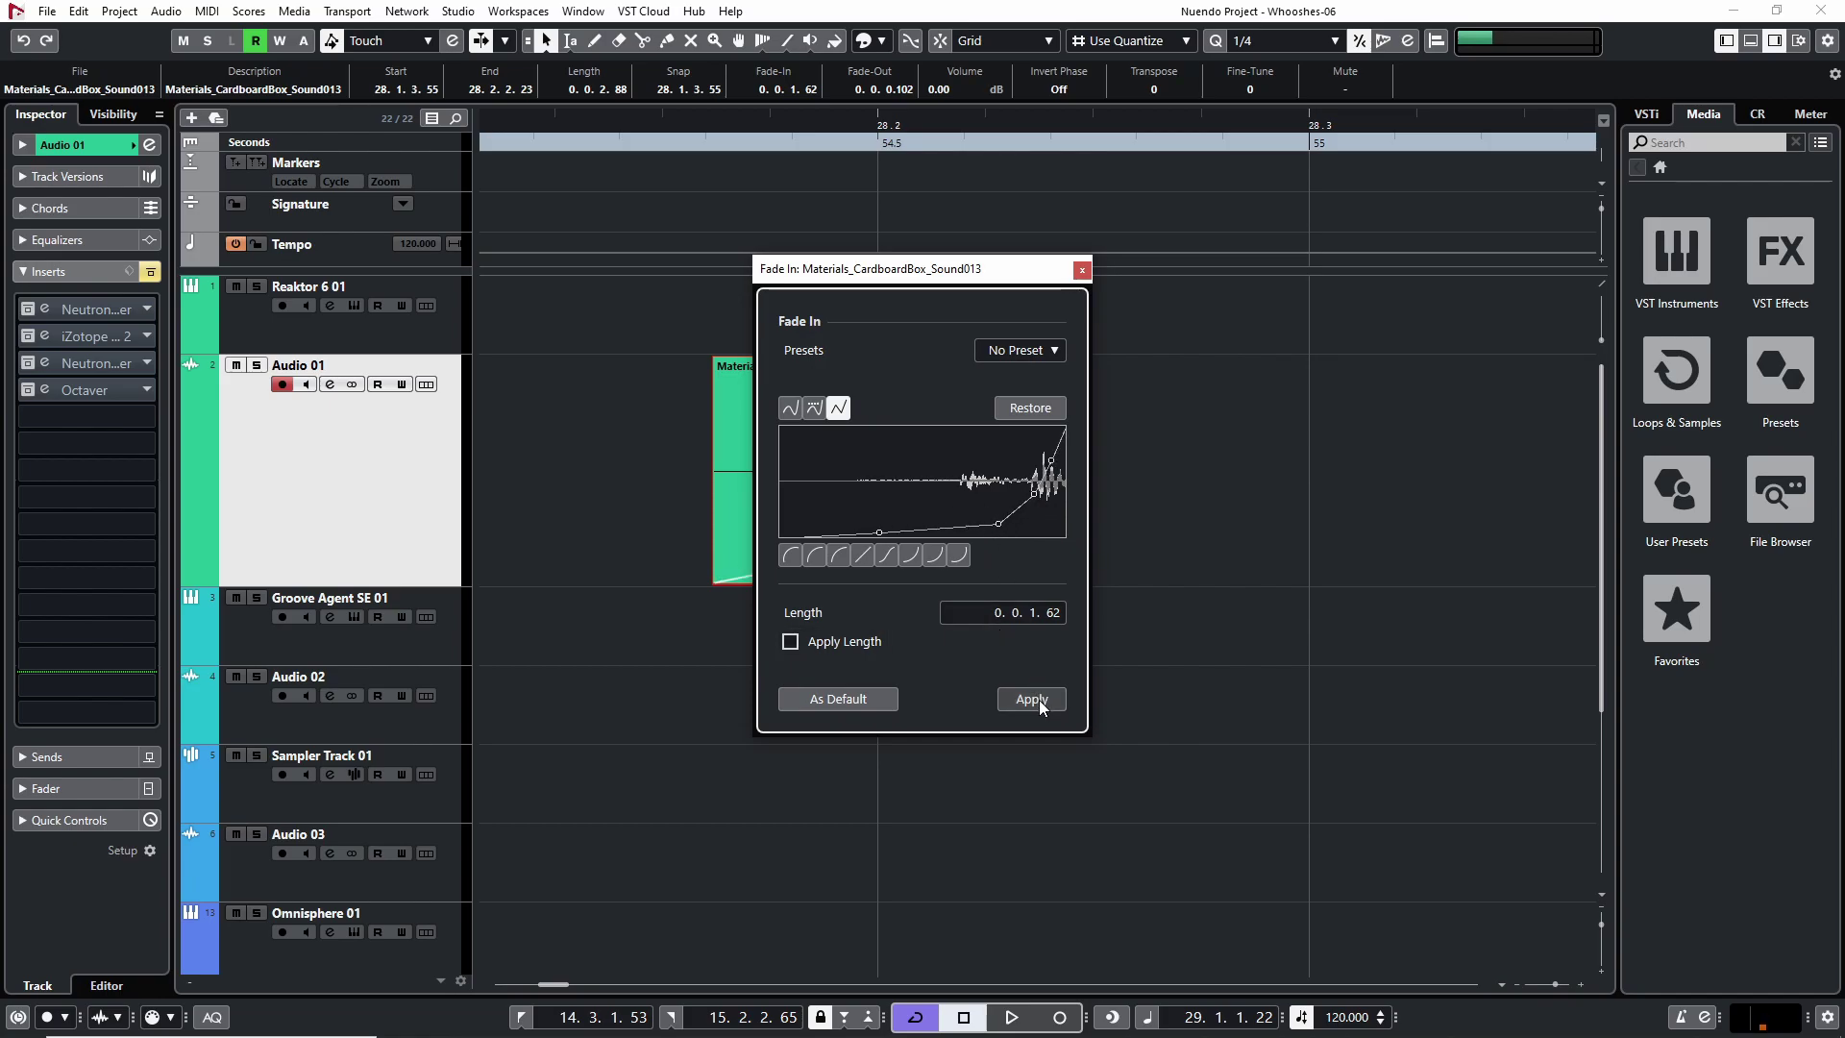
{"action": "left_click", "coordinate": [1082, 270]}
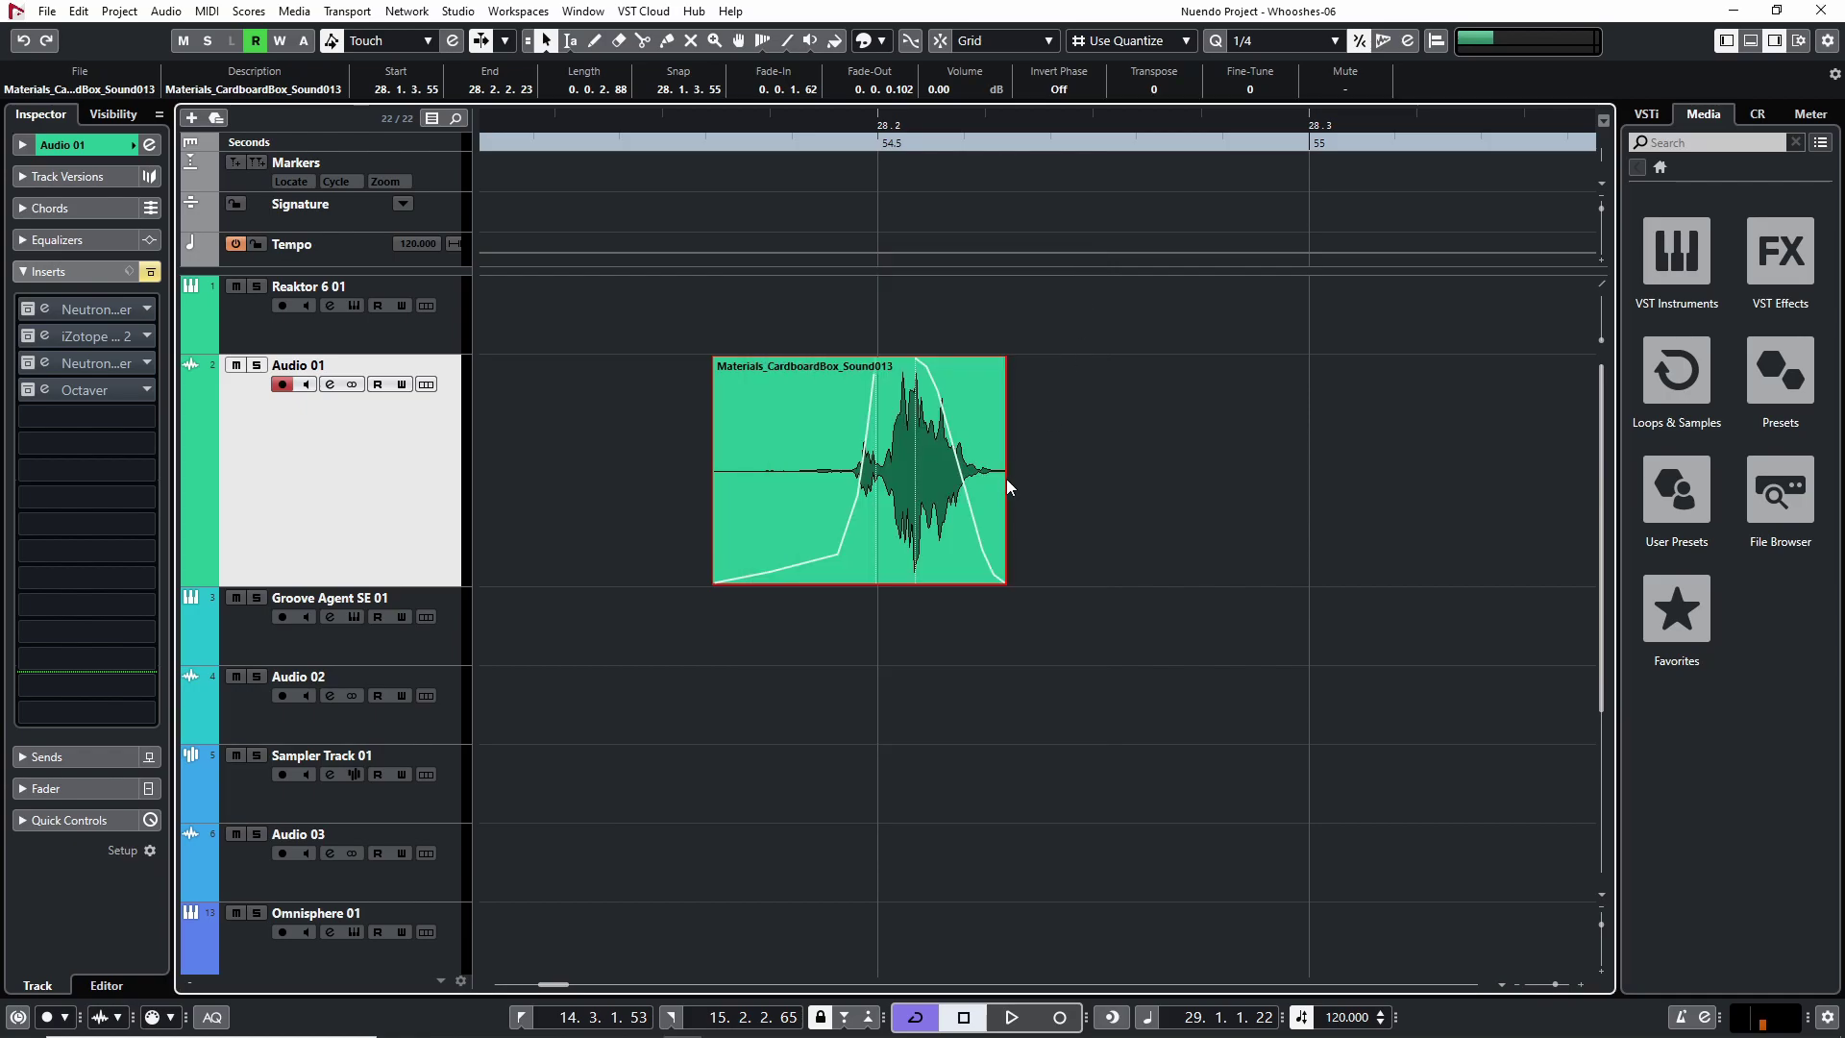
Step: Give the clip's fade-out the curve with the steepest initial drop and reset the fade-in to its standard slow-starting curve shape
{"action": "double_click", "coordinate": [984, 494]}
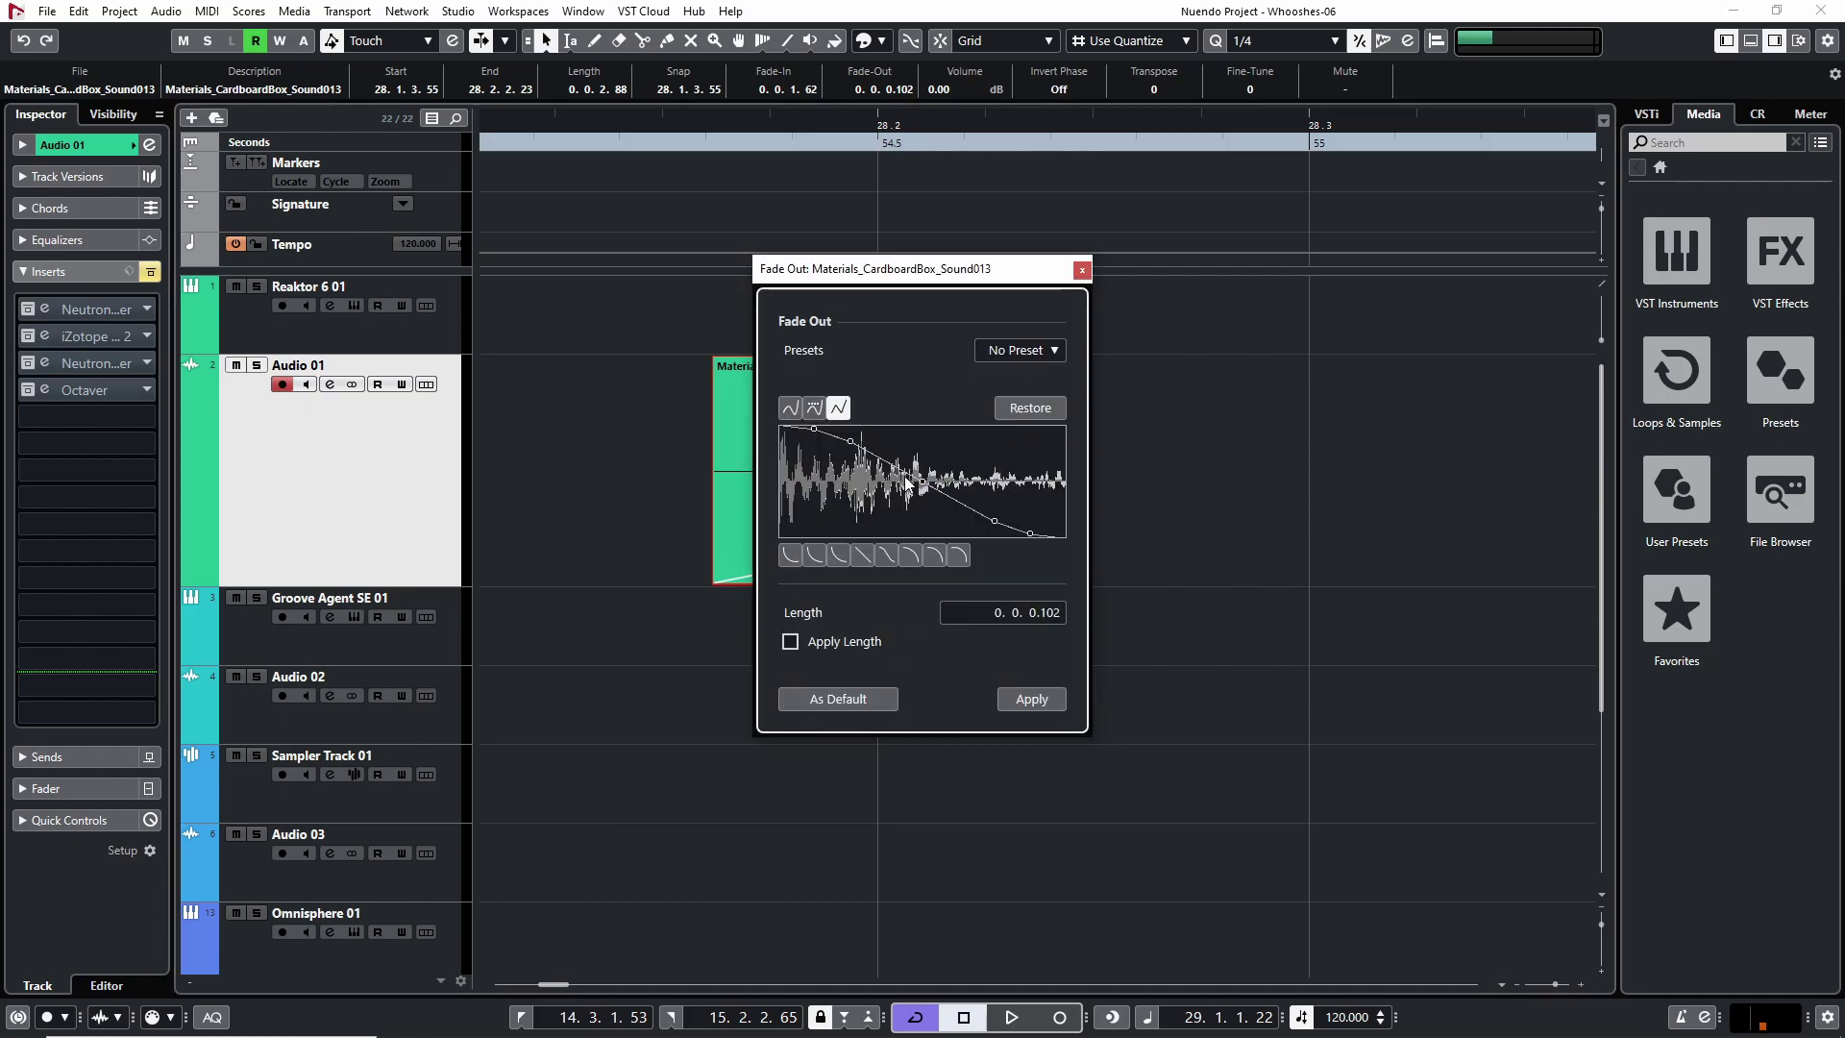
{"action": "left_click", "coordinate": [797, 554]}
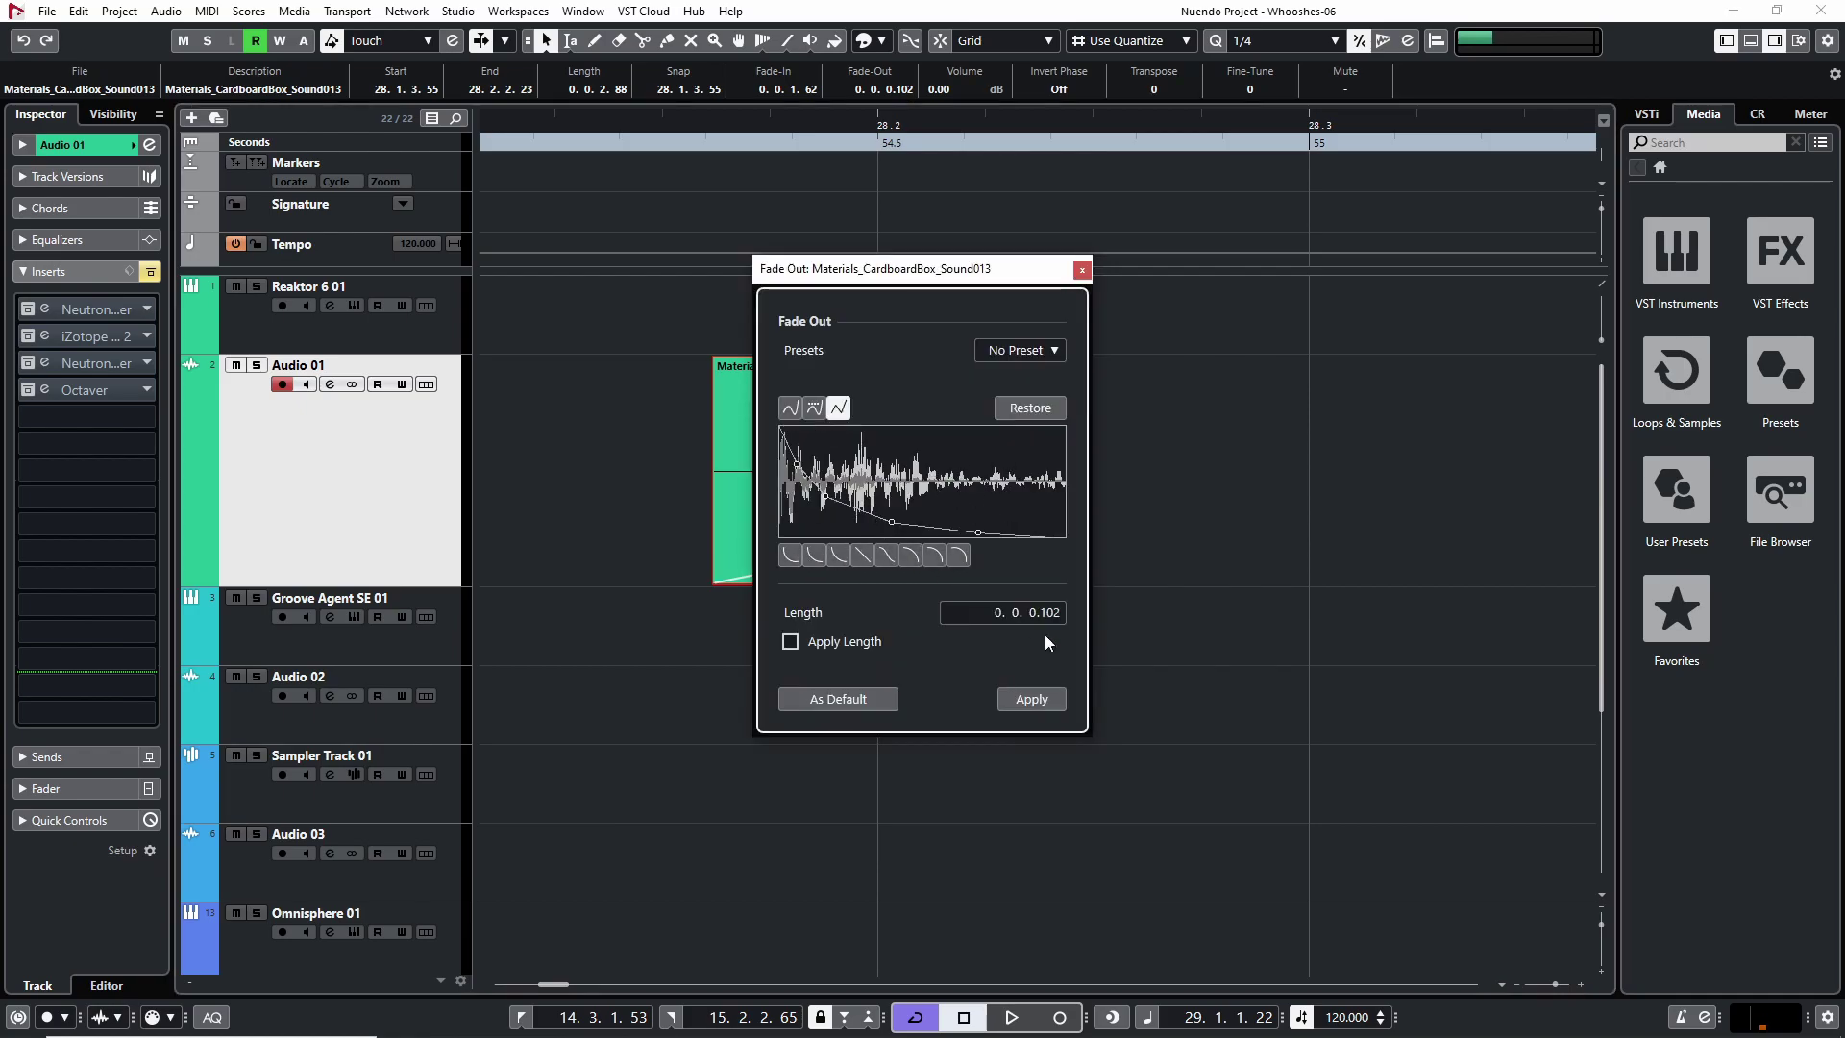
{"action": "left_click", "coordinate": [1082, 269]}
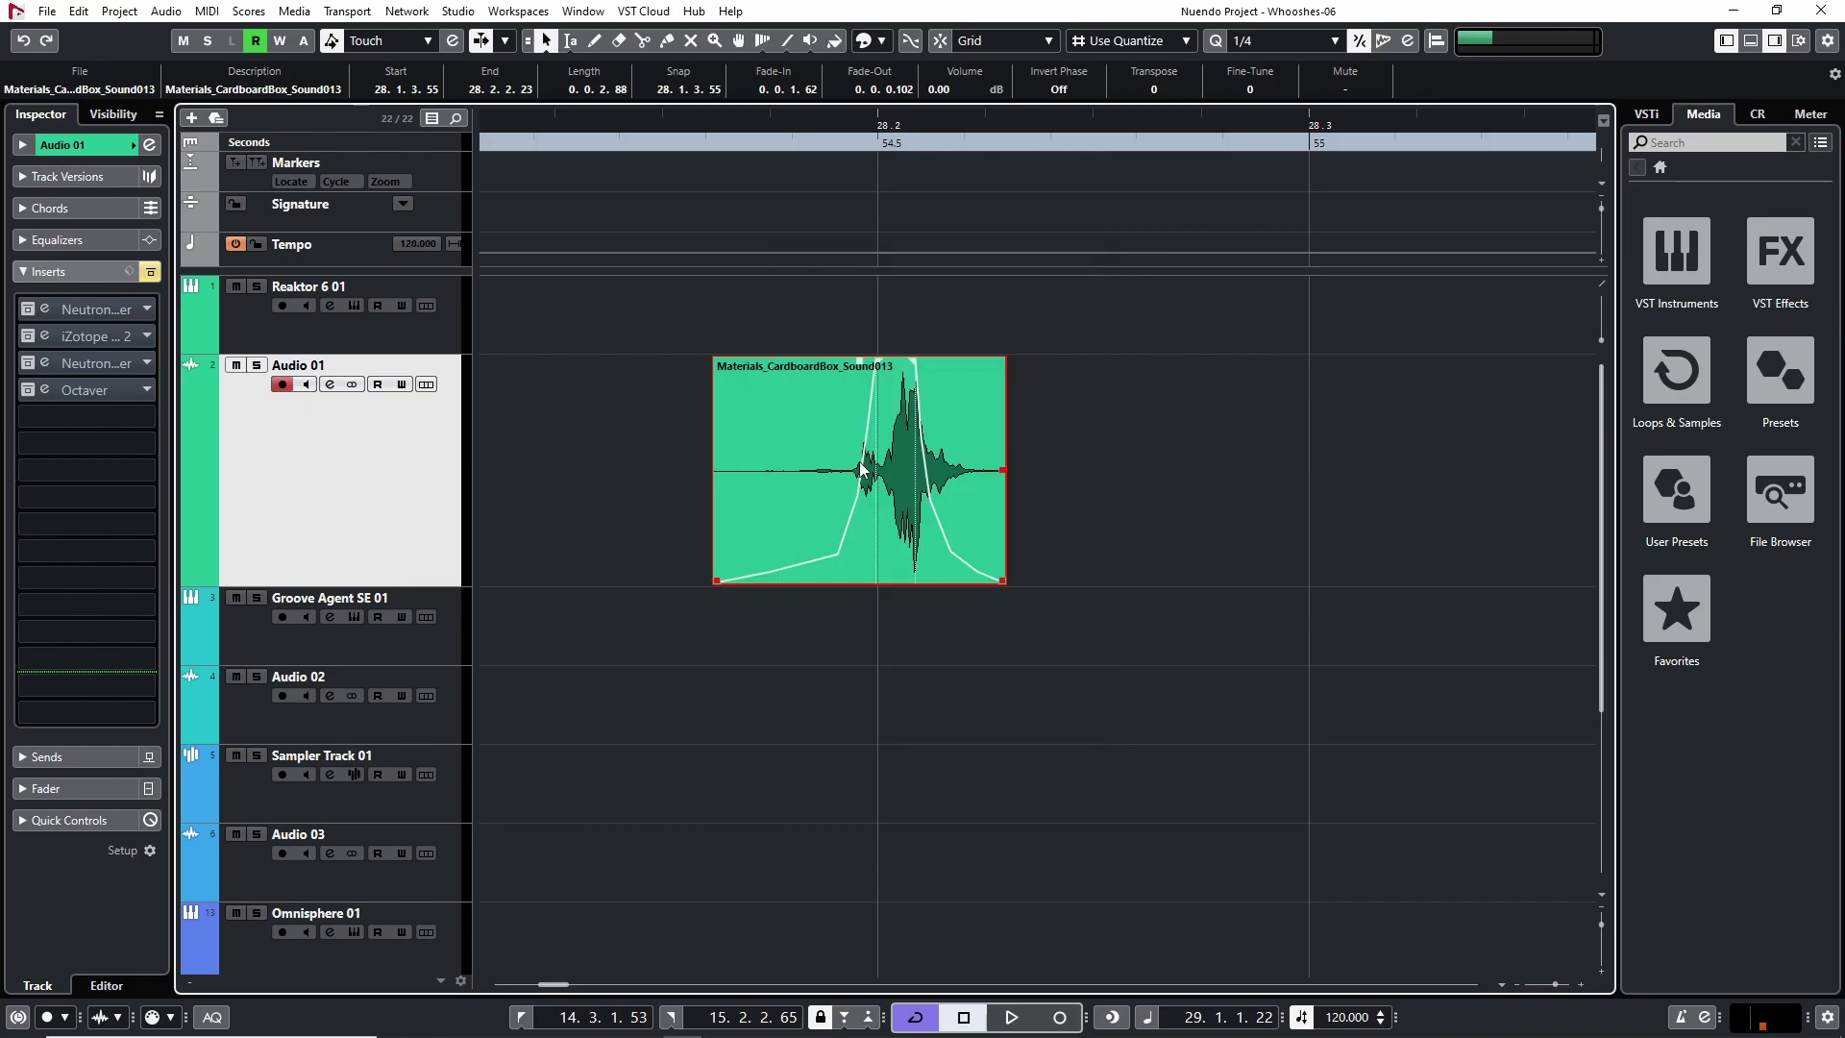
{"action": "double_click", "coordinate": [786, 526]}
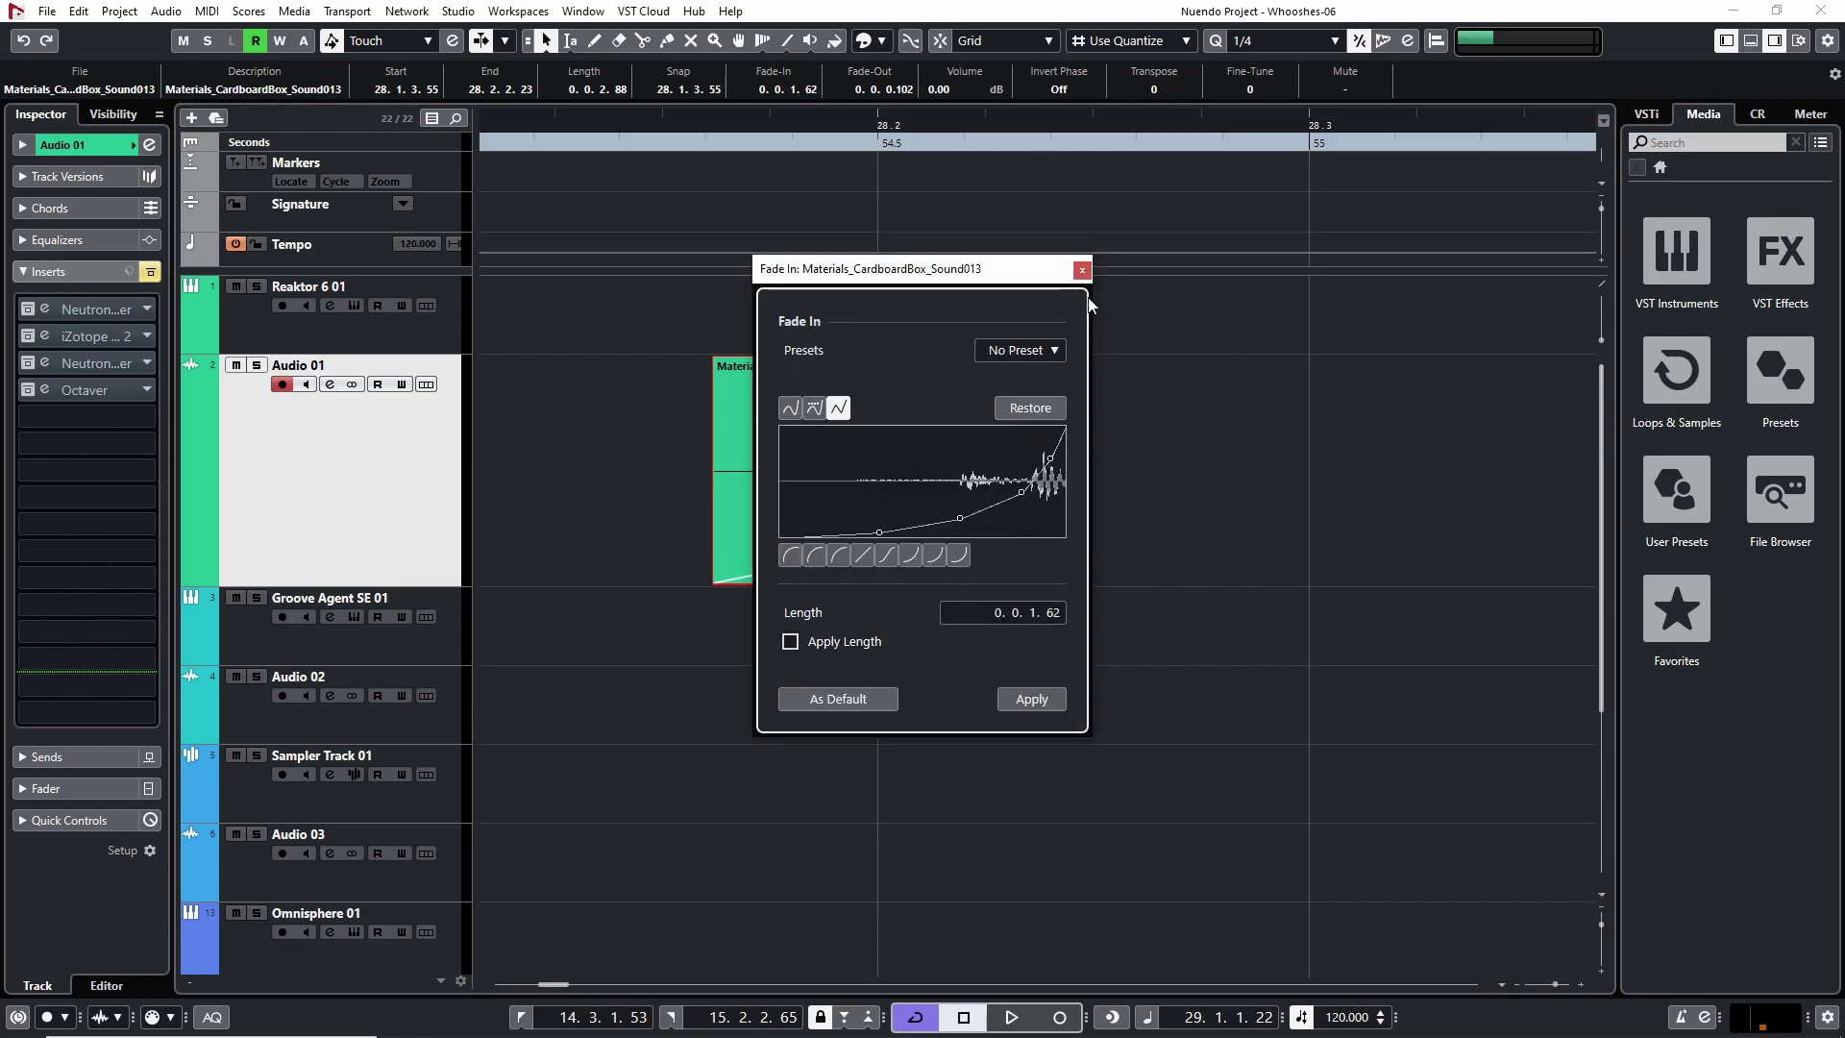
{"action": "left_click", "coordinate": [1083, 269]}
Step: Resize the cardboard box clip to run from 28.1.4.1 to 28.2.2.93 and play it back
{"action": "scroll", "coordinate": [995, 417], "scroll_direction": "up", "scroll_amount": 3}
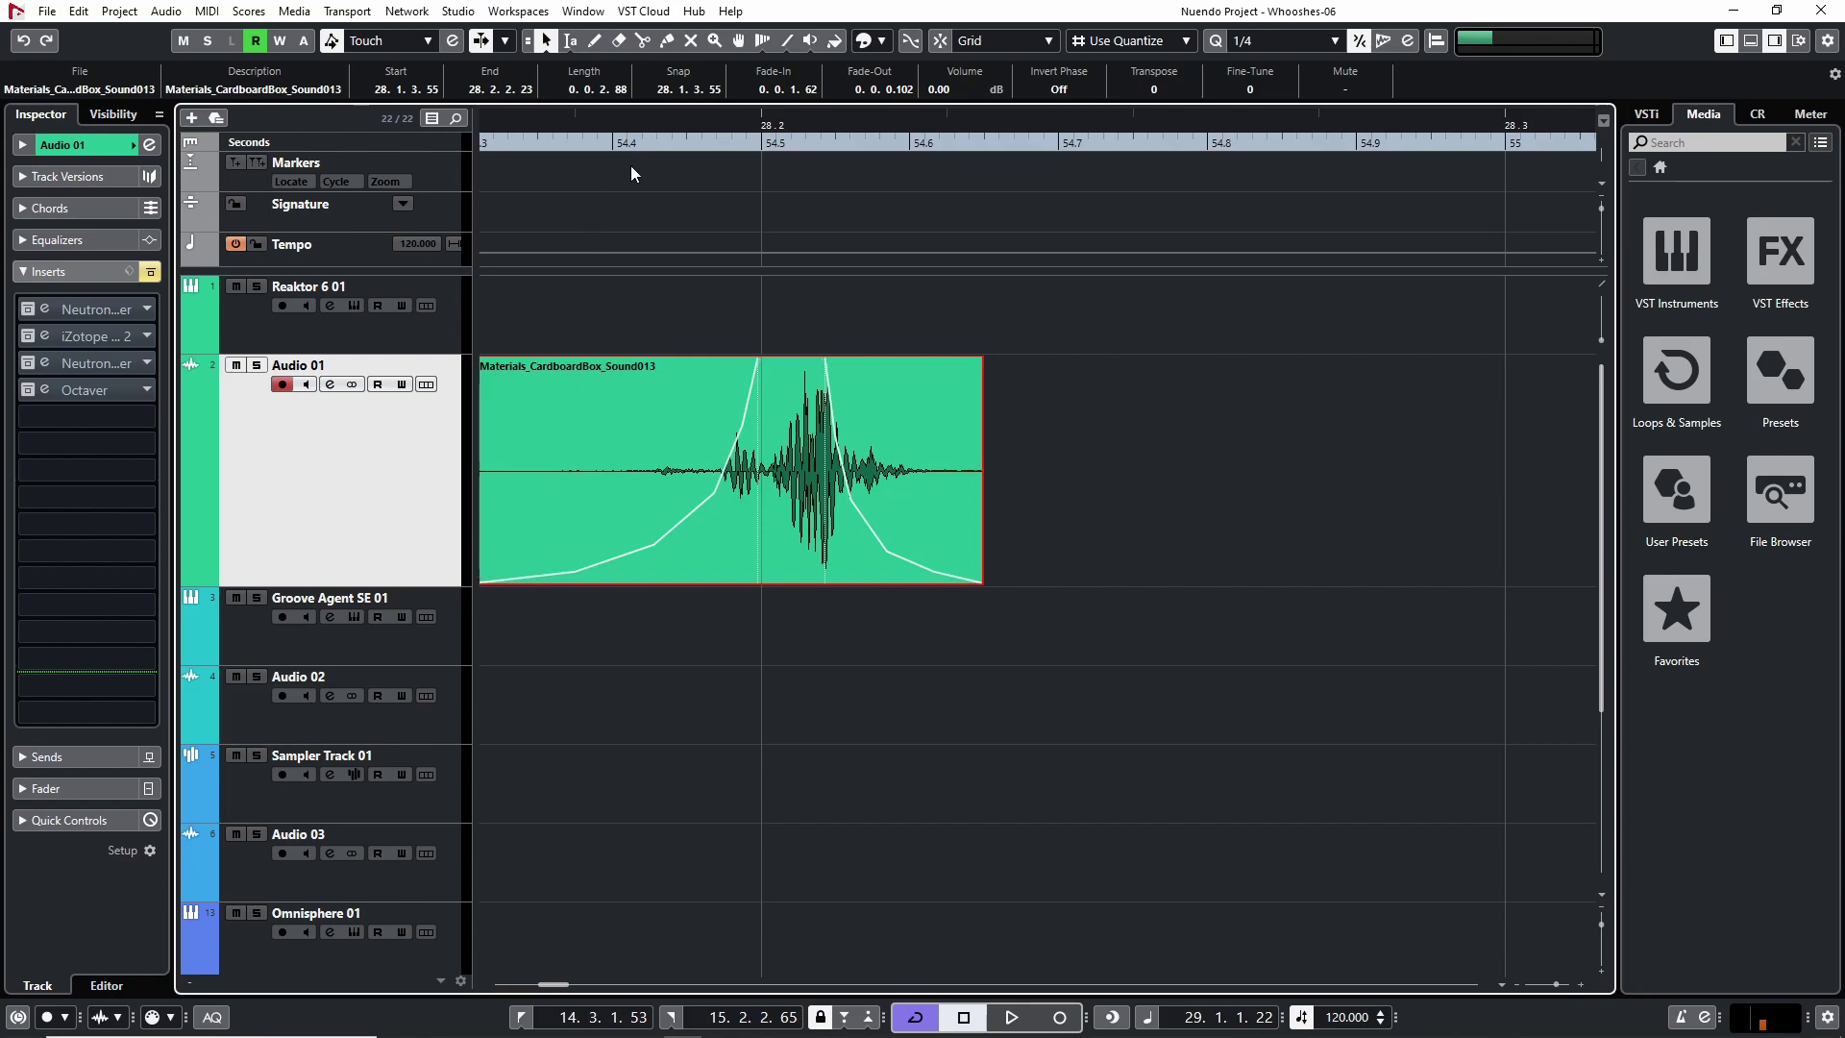
{"action": "key", "text": "space"}
{"action": "scroll", "coordinate": [951, 657], "scroll_direction": "down", "scroll_amount": 1}
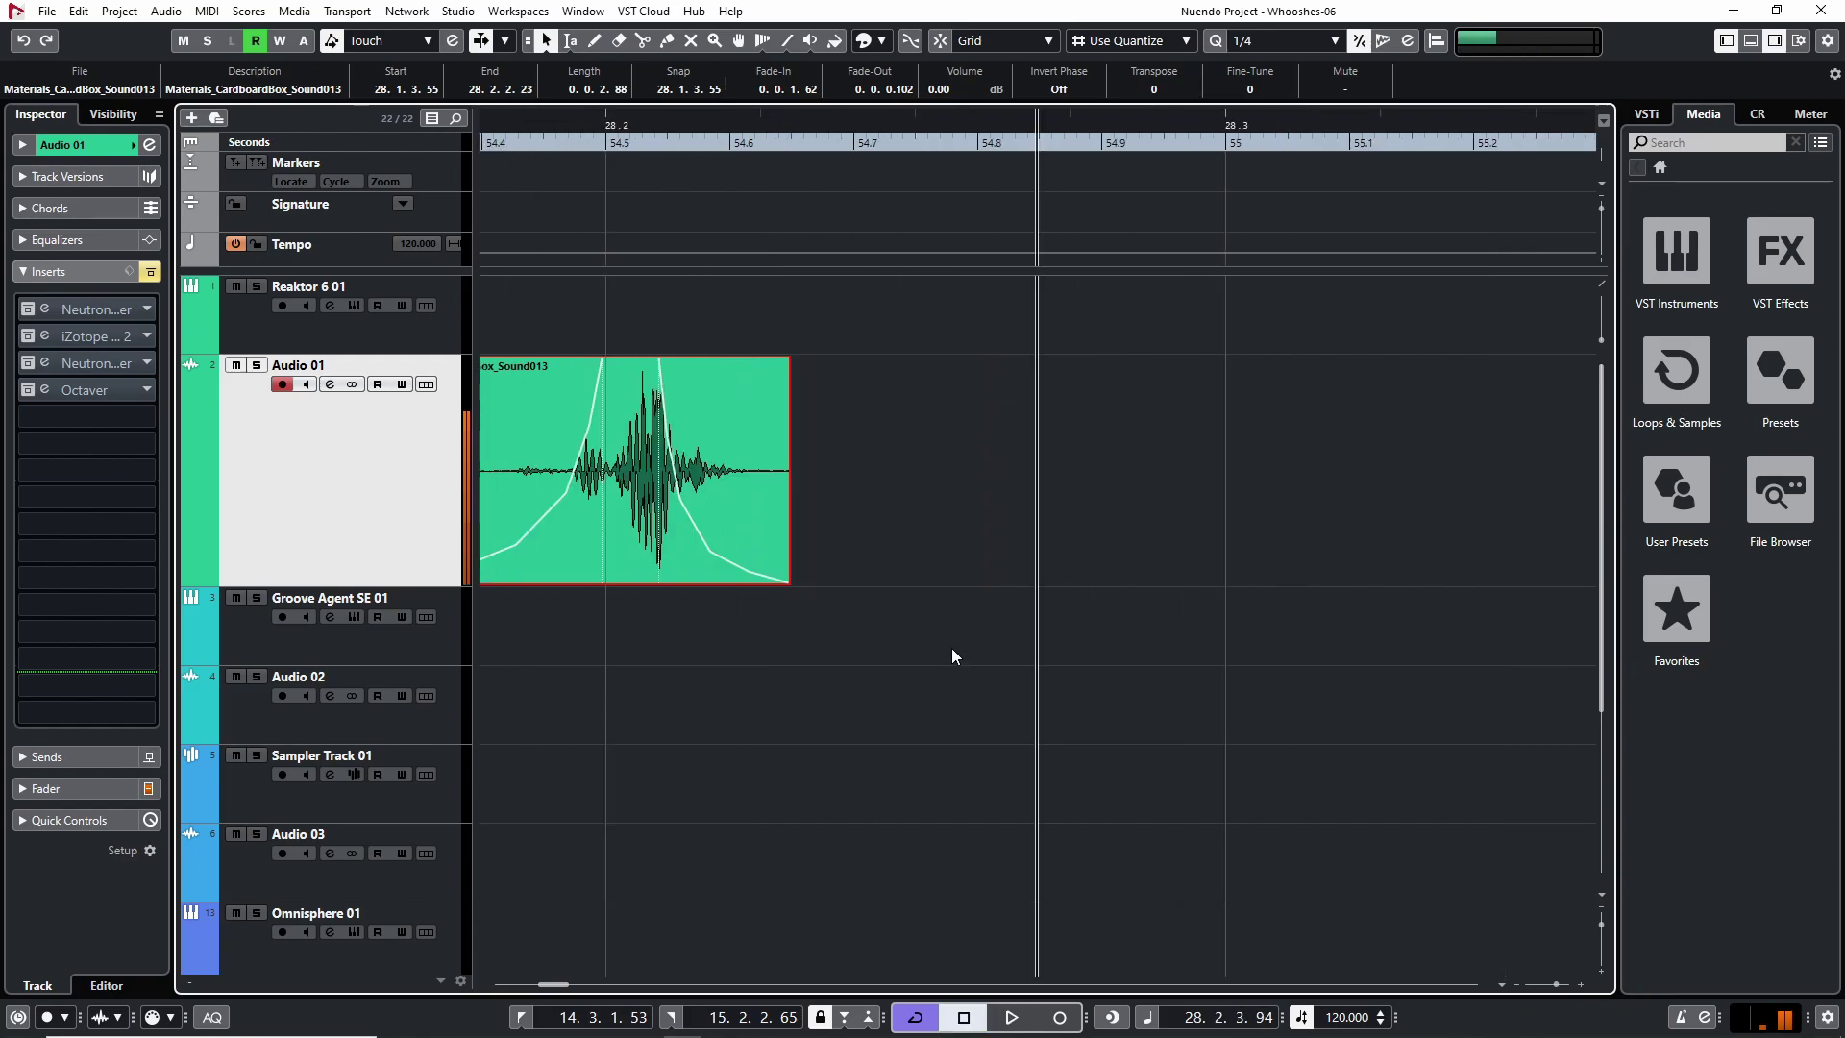
{"action": "key", "text": "g"}
{"action": "left_click_drag", "start_coordinate": [893, 582], "coordinate": [946, 581]}
{"action": "left_click_drag", "start_coordinate": [648, 585], "coordinate": [701, 584]}
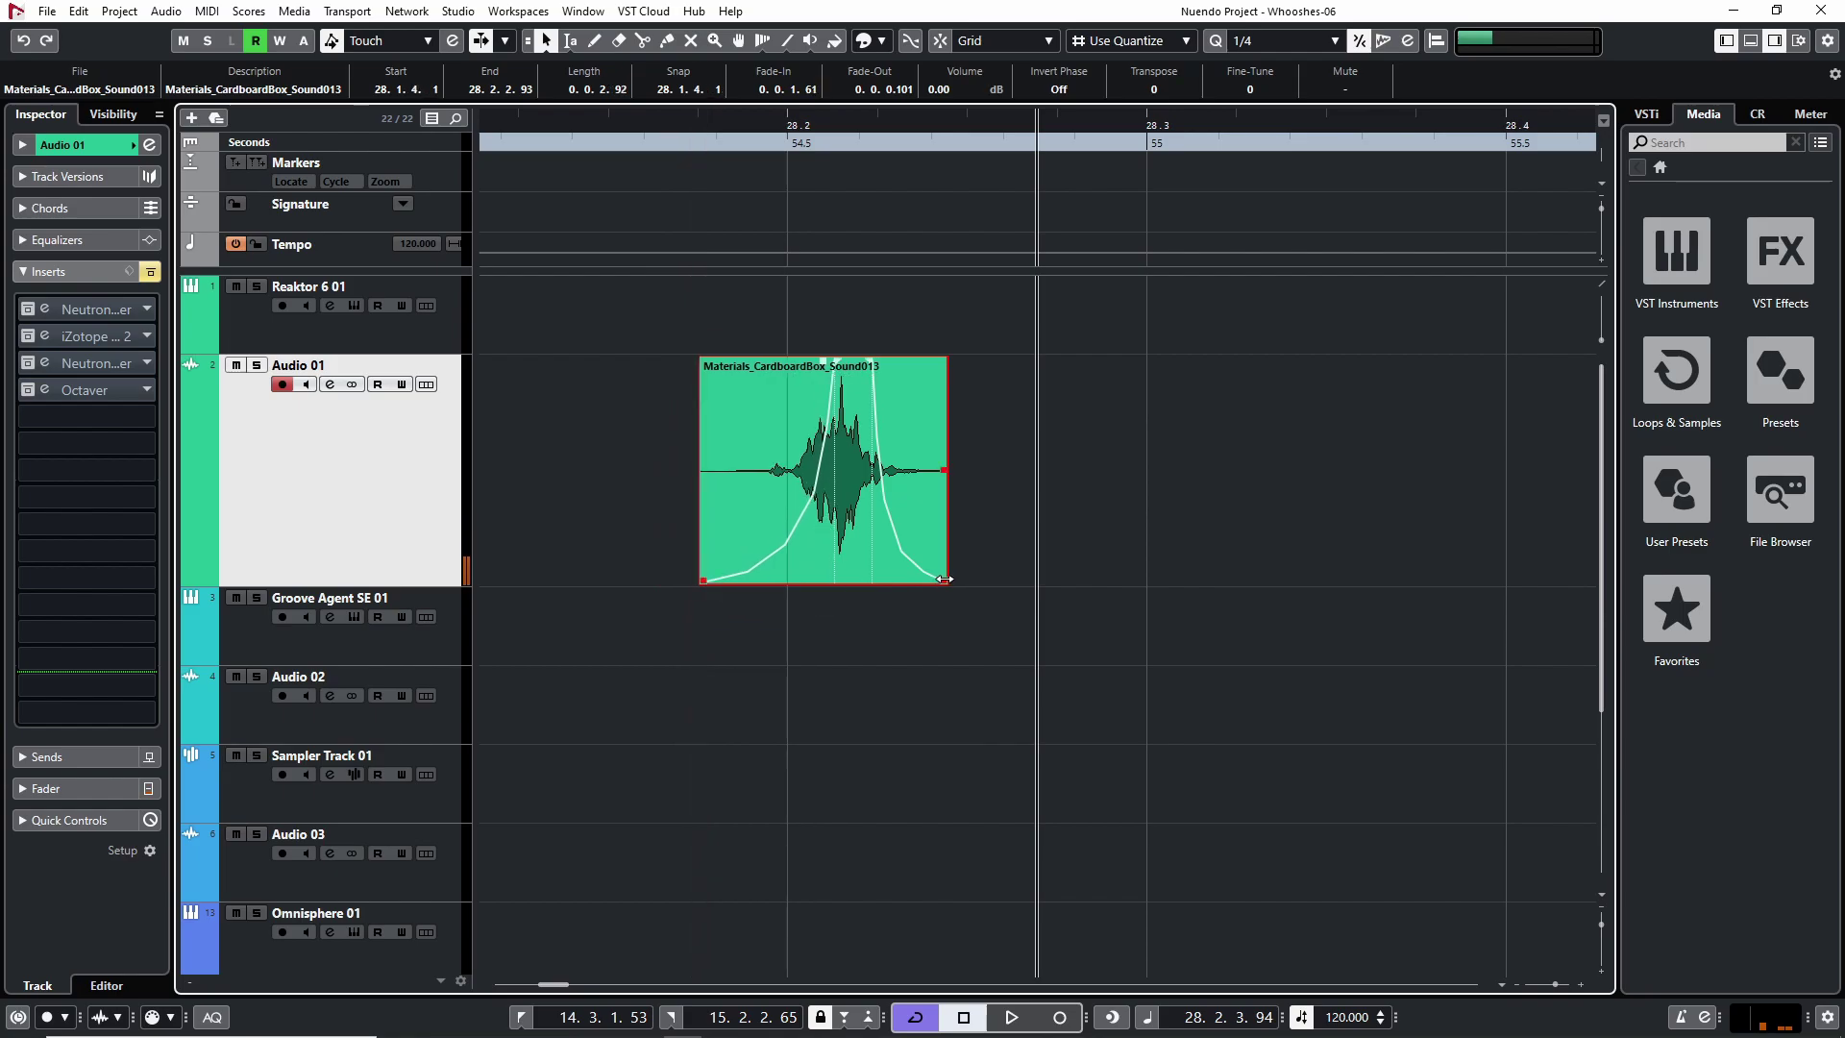
{"action": "left_click", "coordinate": [695, 122]}
{"action": "key", "text": "space"}
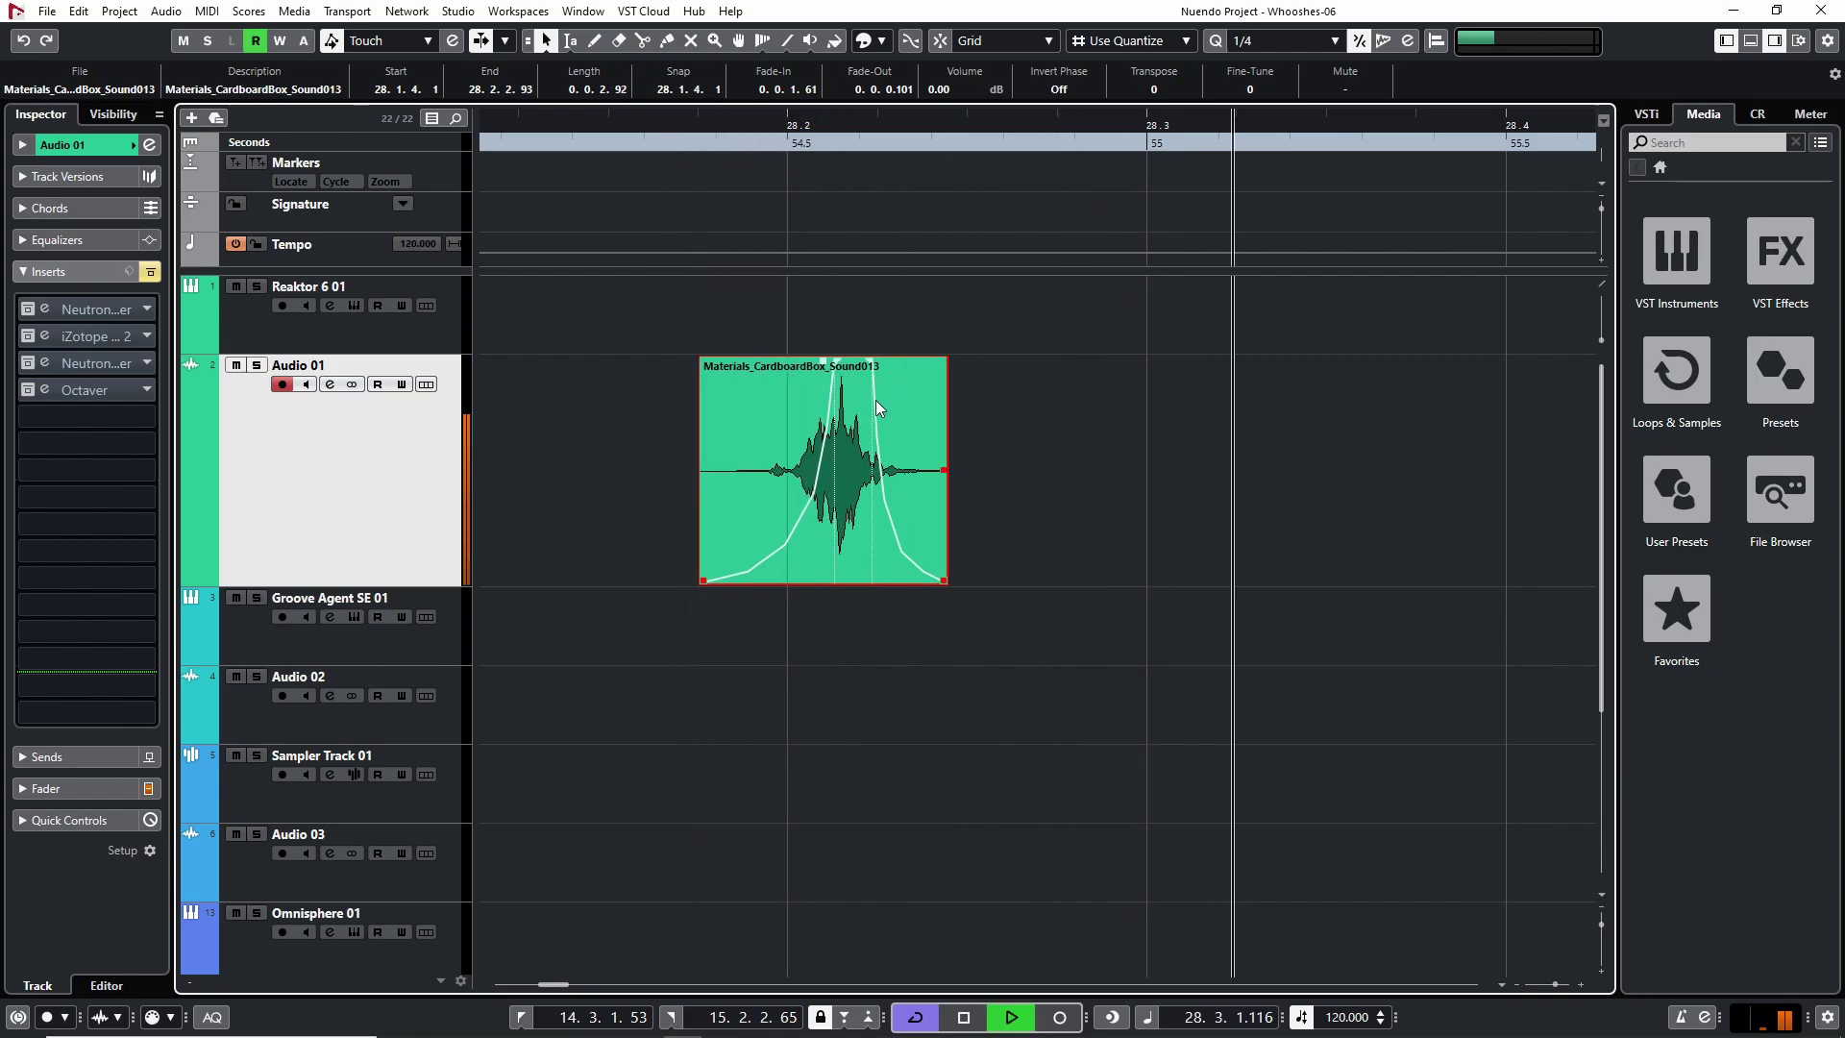
{"action": "key", "text": "space"}
Step: Adjust the clip to run from 28.1.3.98 to 28.2.2.55, lengthen its fade-out to 0.0.1.4, and audition it
{"action": "left_click_drag", "start_coordinate": [703, 584], "coordinate": [683, 585]}
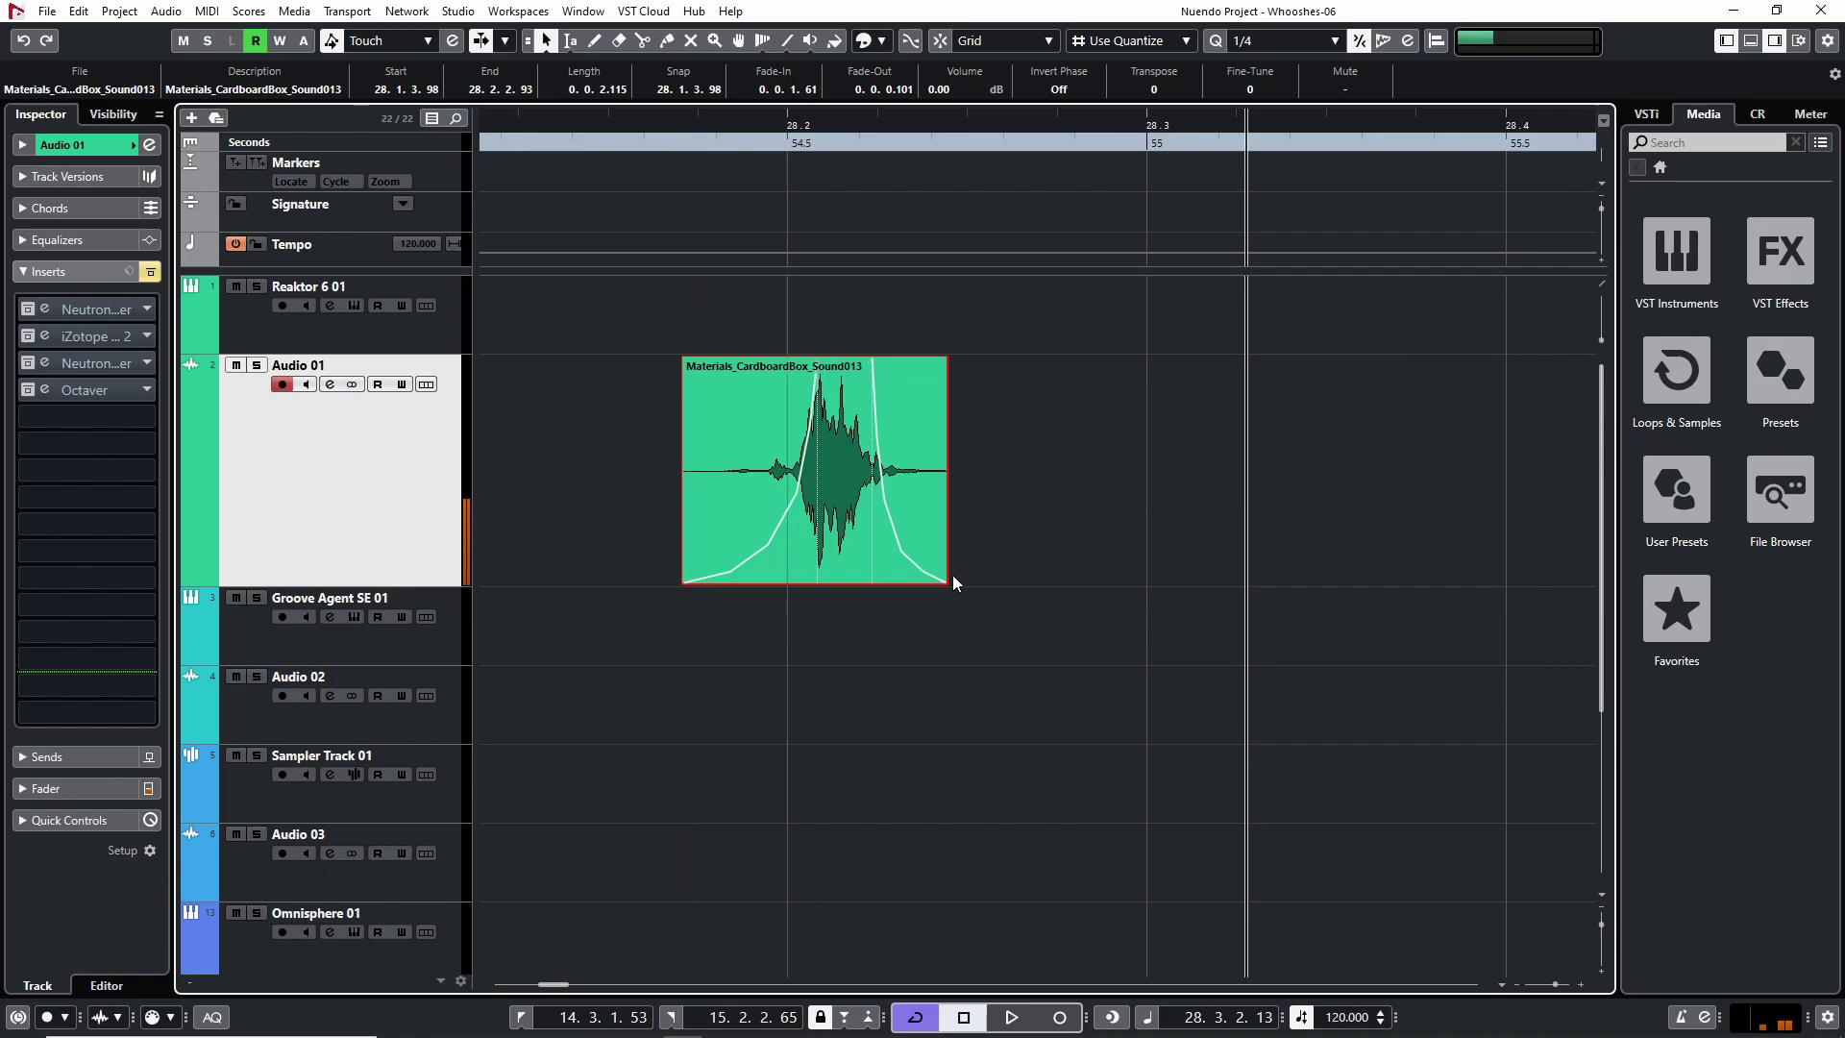
{"action": "left_click_drag", "start_coordinate": [946, 579], "coordinate": [919, 580]}
{"action": "left_click", "coordinate": [686, 142]}
{"action": "key", "text": "space"}
{"action": "key", "text": "space"}
{"action": "mouse_move", "coordinate": [845, 359]}
{"action": "left_mouse_down"}
{"action": "mouse_move", "coordinate": [721, 363]}
{"action": "mouse_move", "coordinate": [827, 367]}
{"action": "left_mouse_up"}
{"action": "key", "text": "space"}
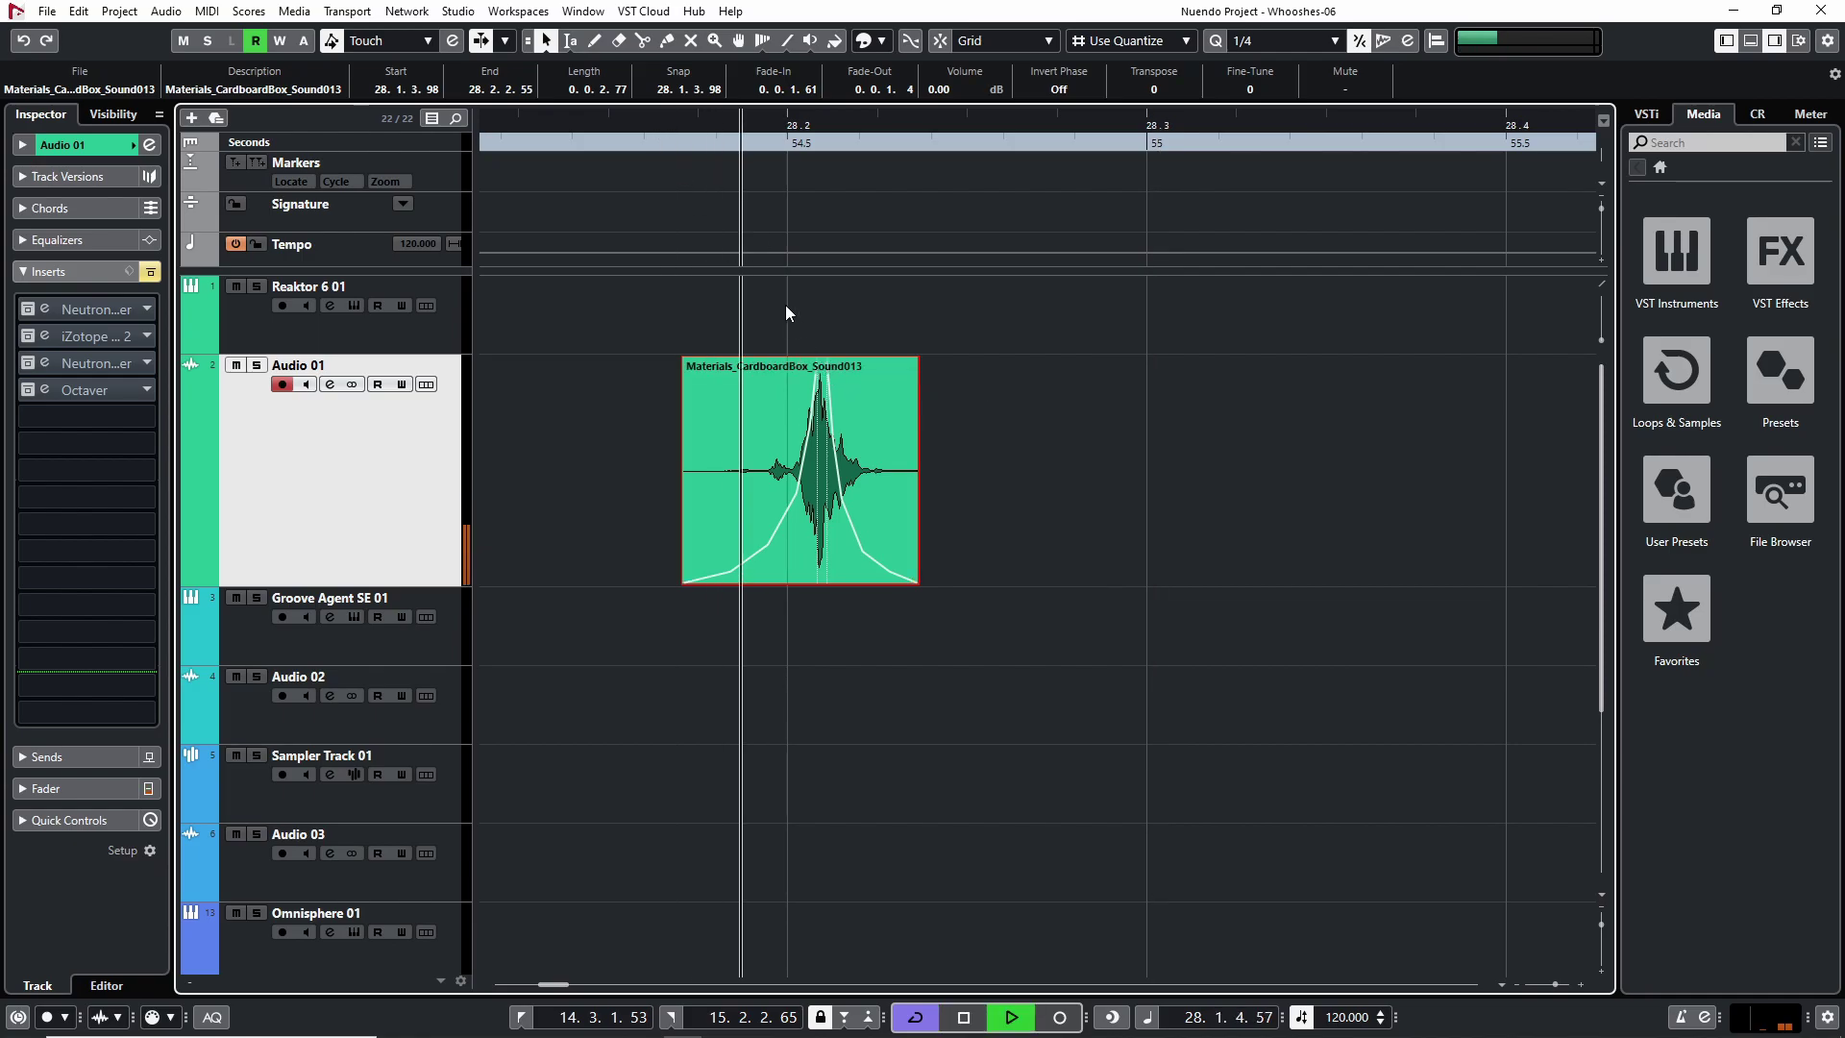
{"action": "key", "text": "space"}
Step: Set the clip's start to 28.1.4.27, its fade-in to 0.0.1.43 and its fade-out to 0.0.0.86, and play it back
{"action": "key", "text": "h"}
{"action": "key", "text": "h"}
{"action": "key", "text": "h"}
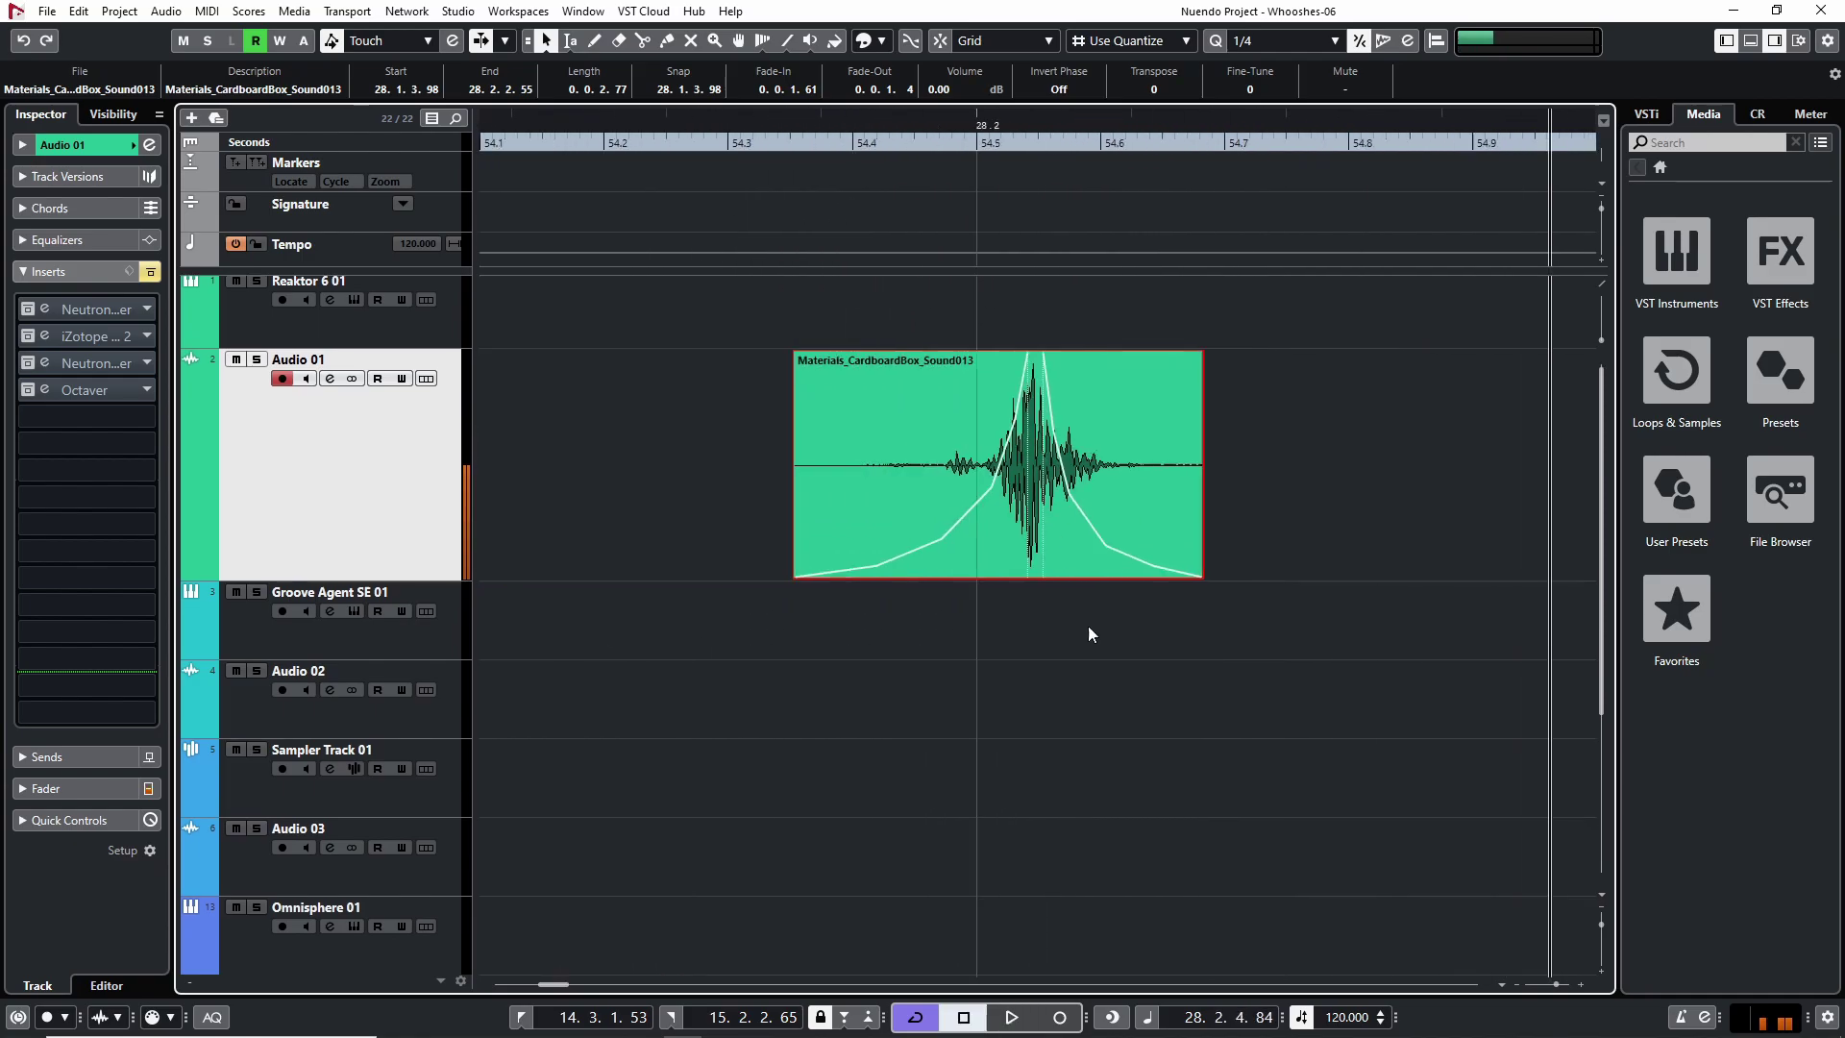
{"action": "left_click_drag", "start_coordinate": [1104, 366], "coordinate": [1057, 374]}
{"action": "left_click_drag", "start_coordinate": [851, 581], "coordinate": [912, 583]}
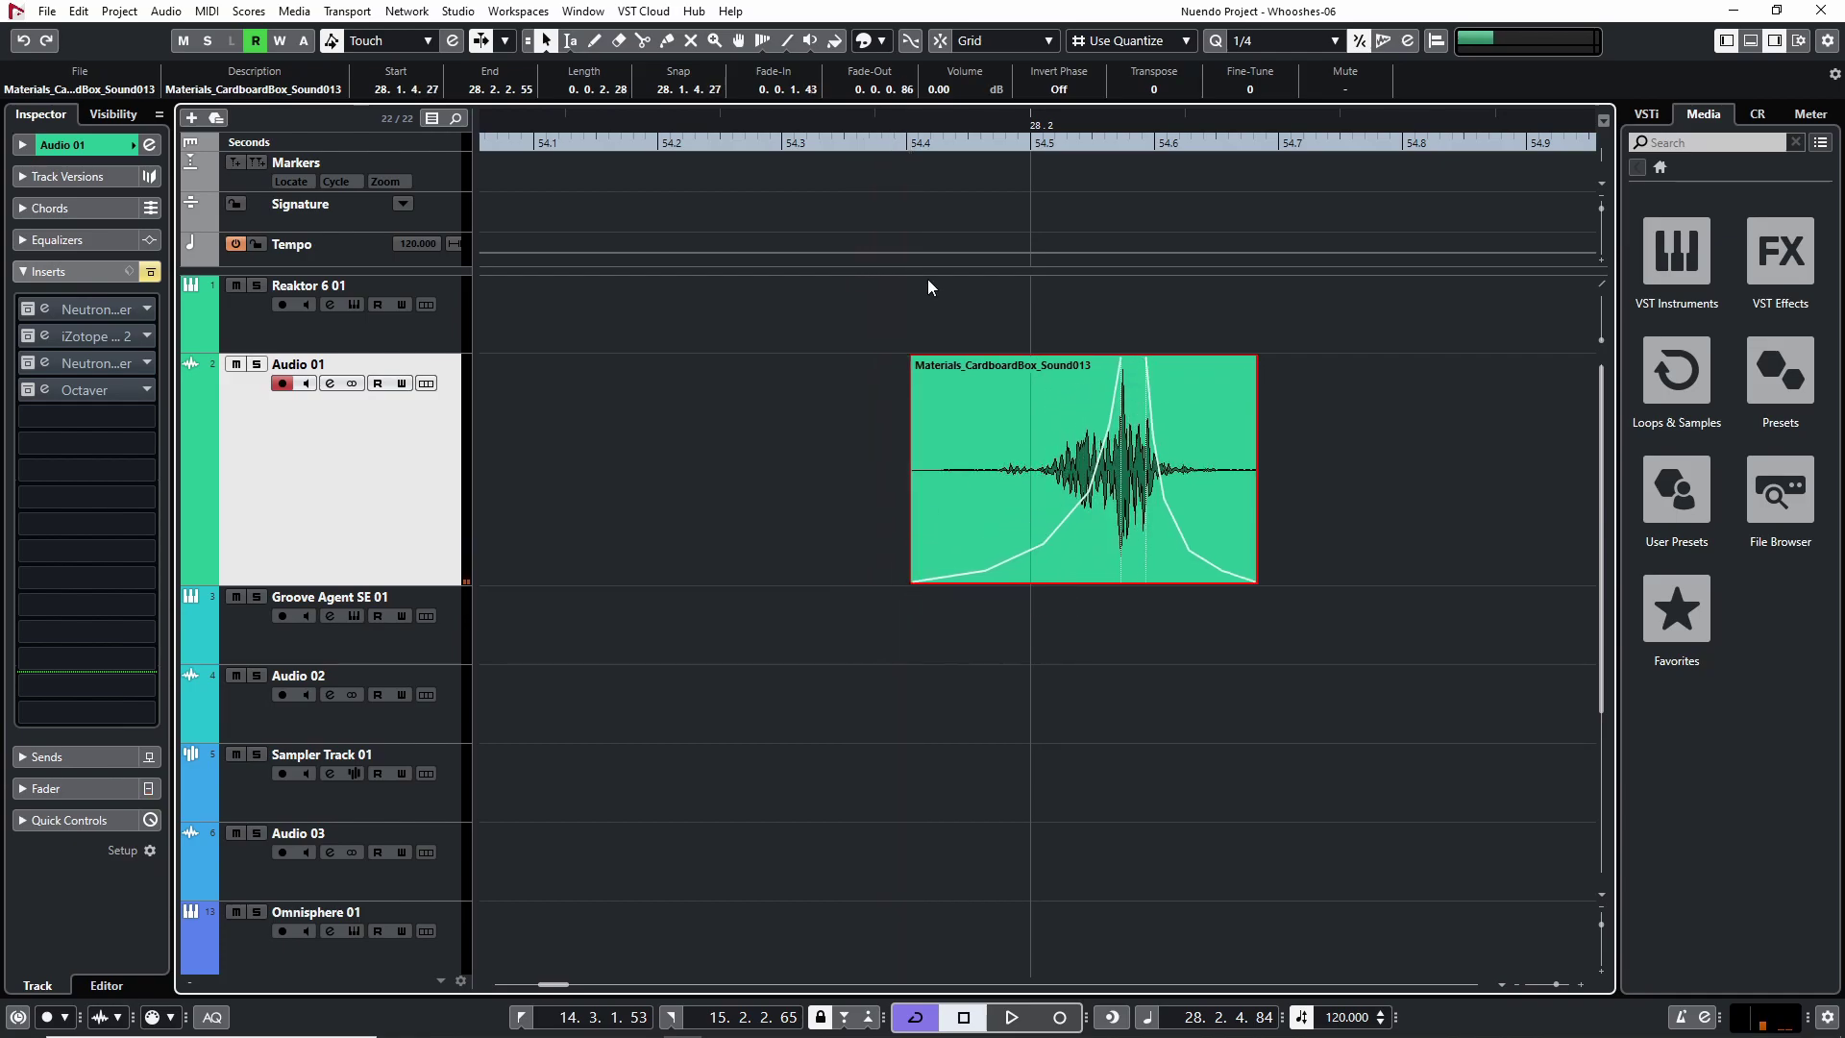
{"action": "left_click", "coordinate": [896, 142]}
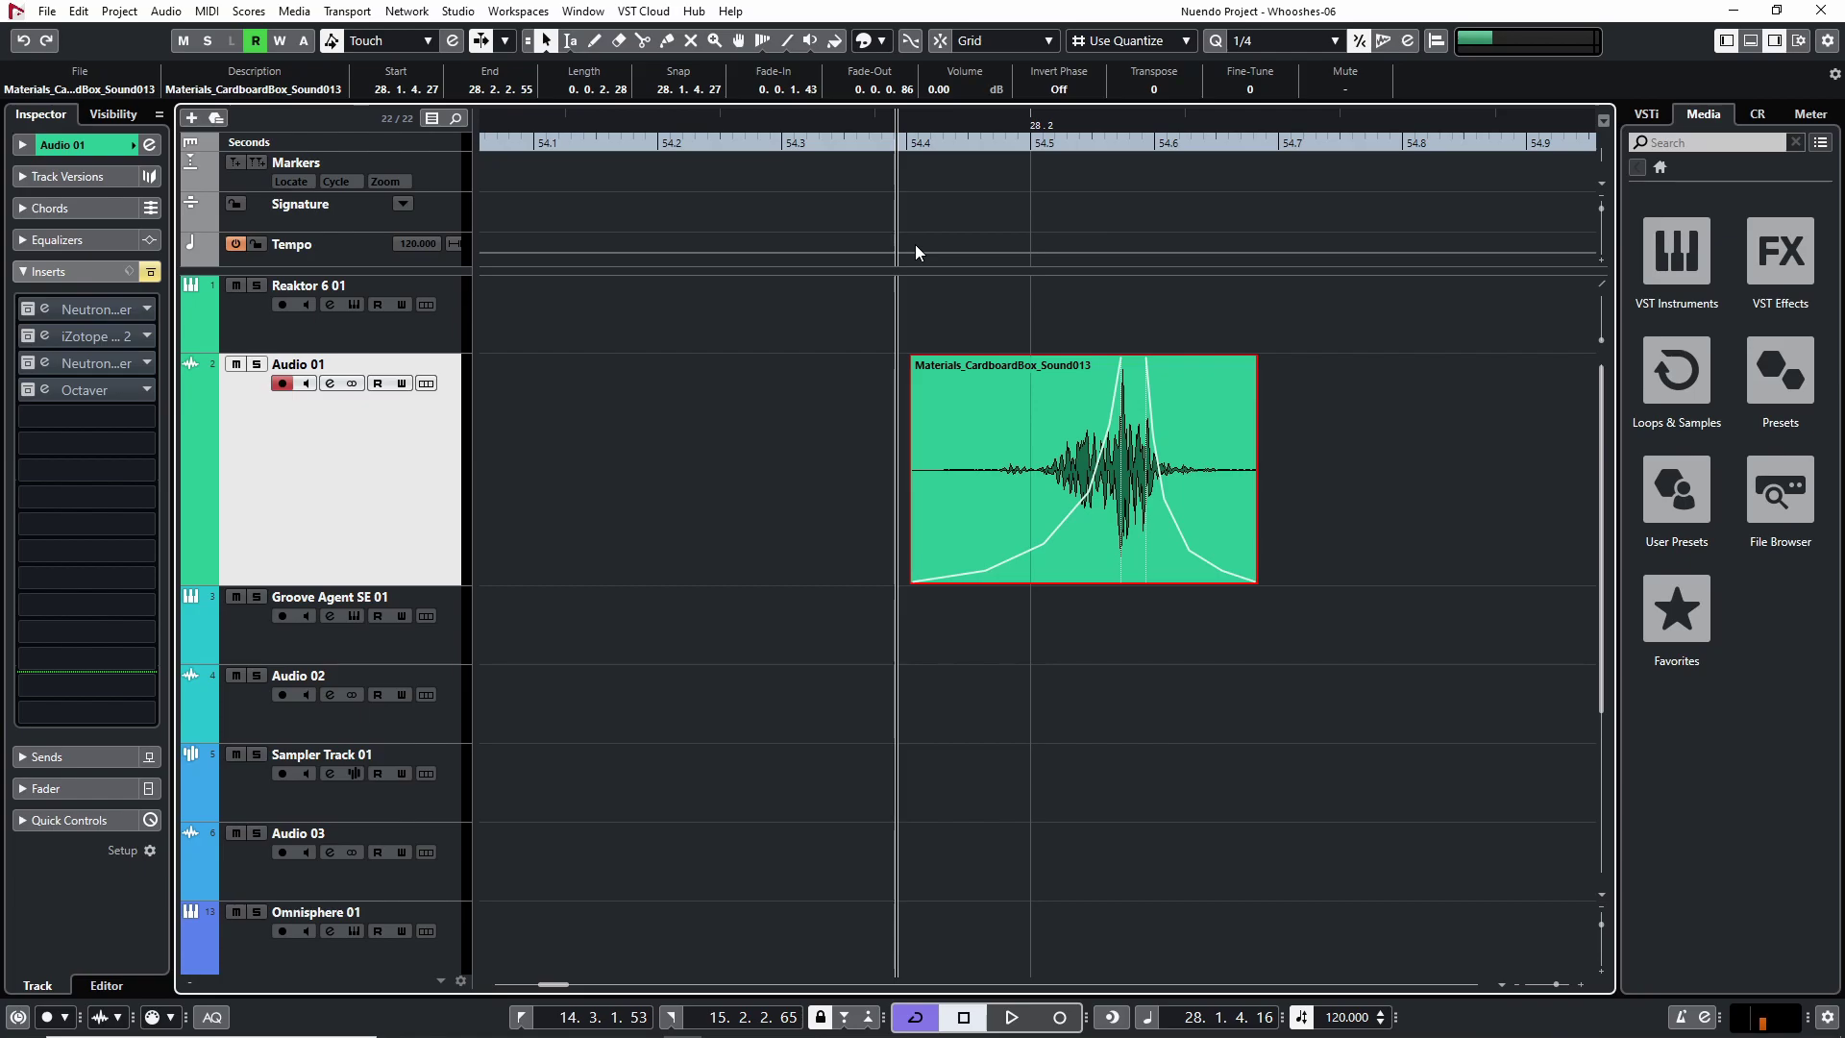
{"action": "key", "text": "space"}
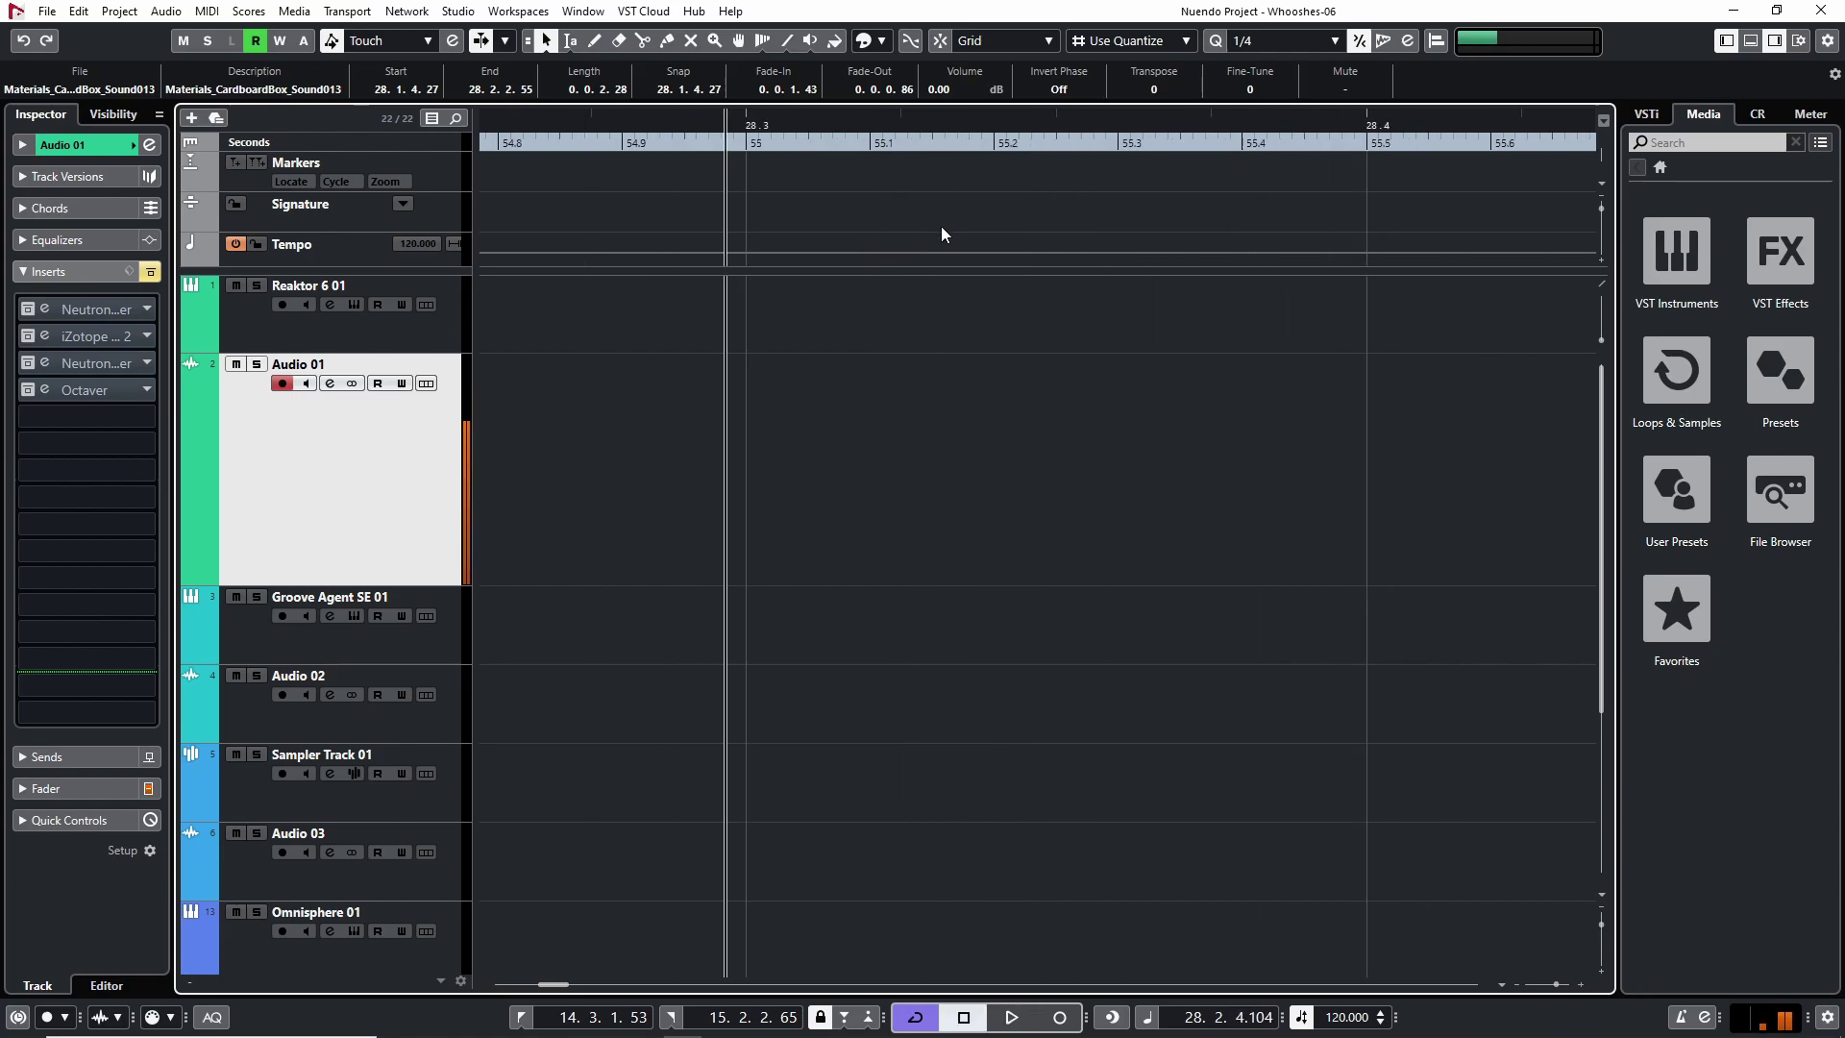
Step: Return to the project start and unmute the KidsBathroomBench01 scrape clip at bar 1 on the Audio 01 track
{"action": "key", "text": "g"}
{"action": "key", "text": "g"}
{"action": "key", "text": "g"}
{"action": "key", "text": "g"}
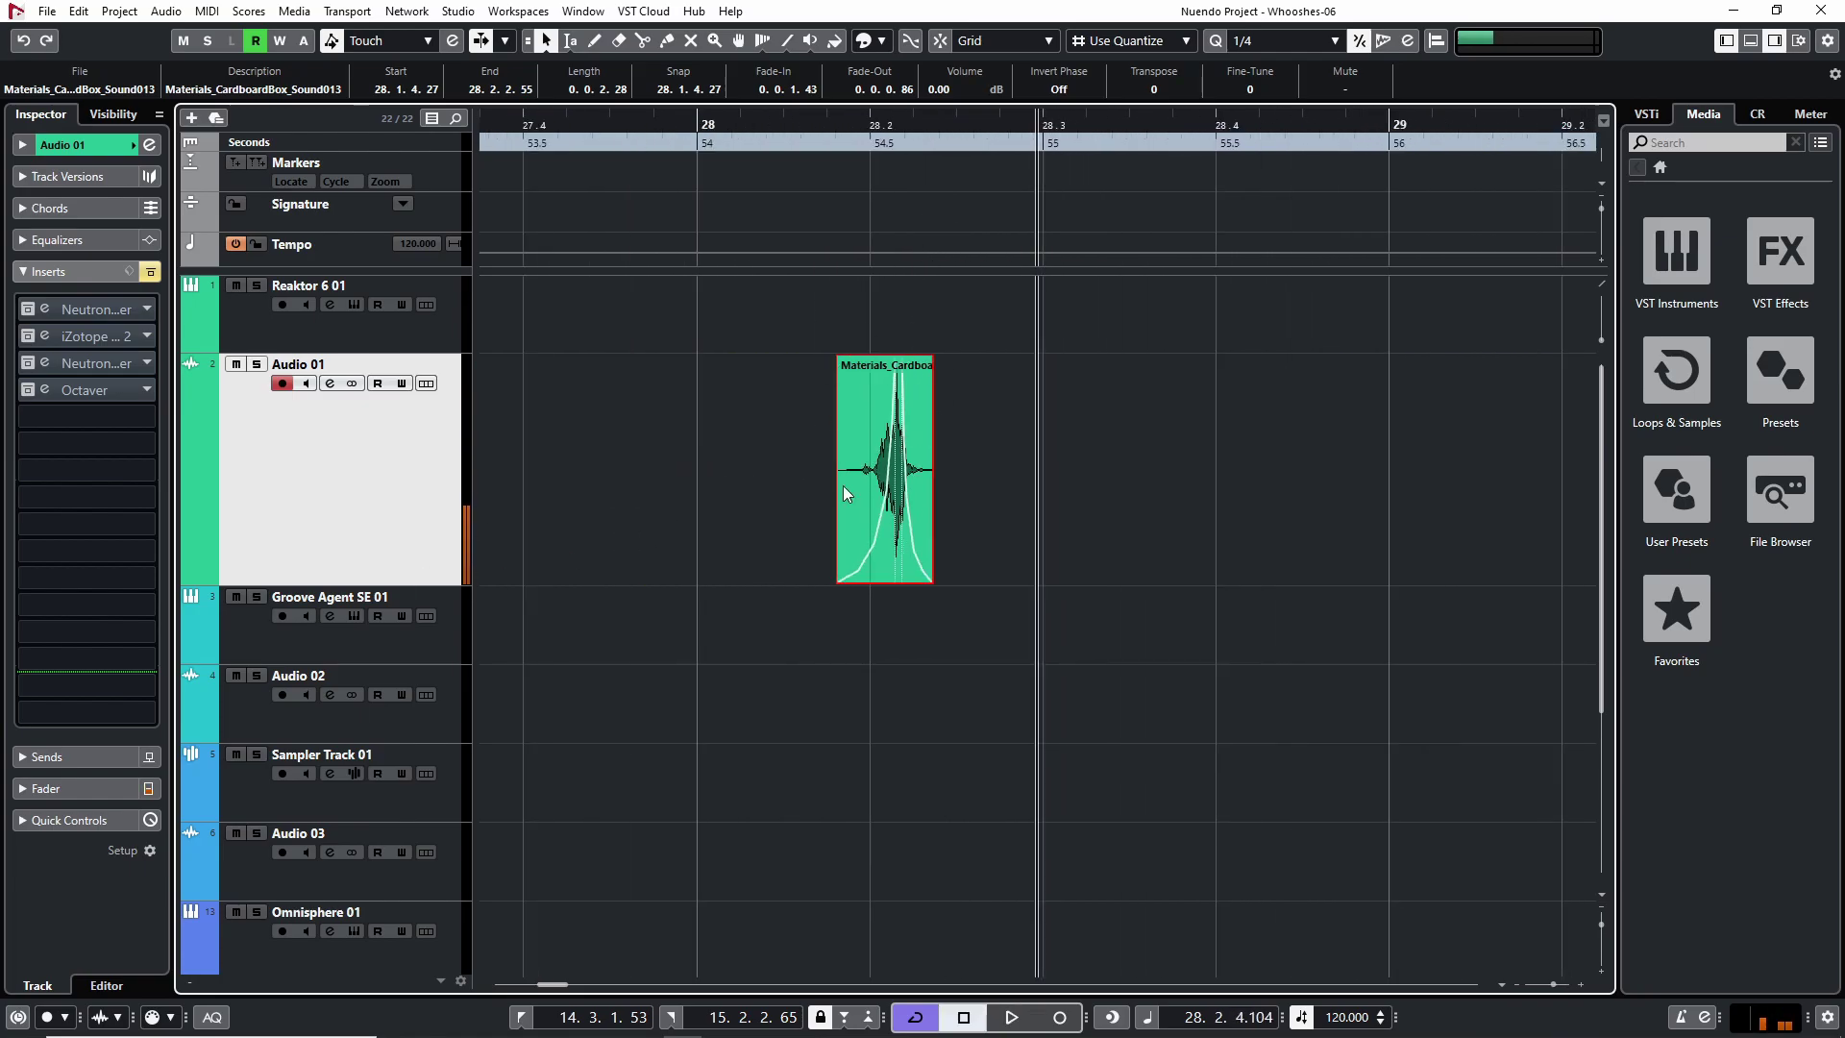
{"action": "key", "text": "g"}
{"action": "key", "text": "g"}
{"action": "key", "text": "Home"}
{"action": "key", "text": "h"}
{"action": "key", "text": "h"}
{"action": "key", "text": "h"}
{"action": "left_click", "coordinate": [790, 448]}
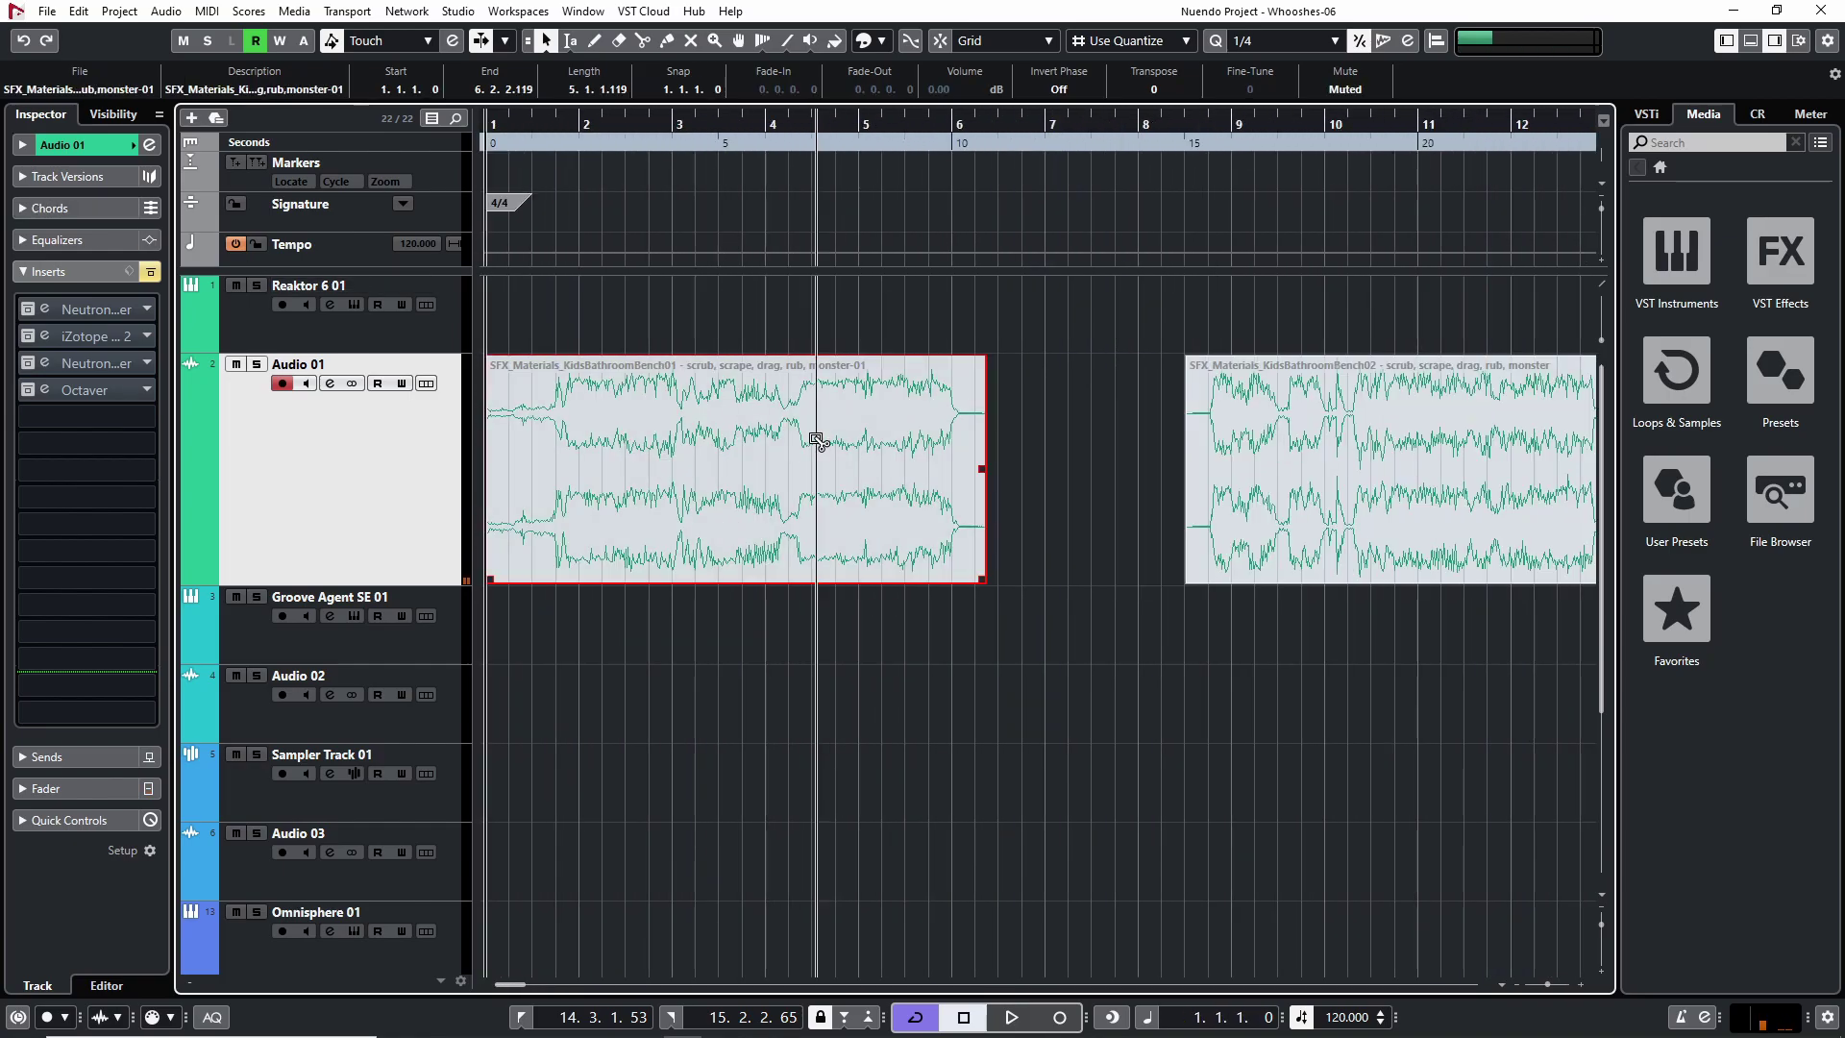
Step: Play the KidsBathroomBench01 clip from just before bar 2, where the loud scraping begins
{"action": "left_click", "coordinate": [569, 136]}
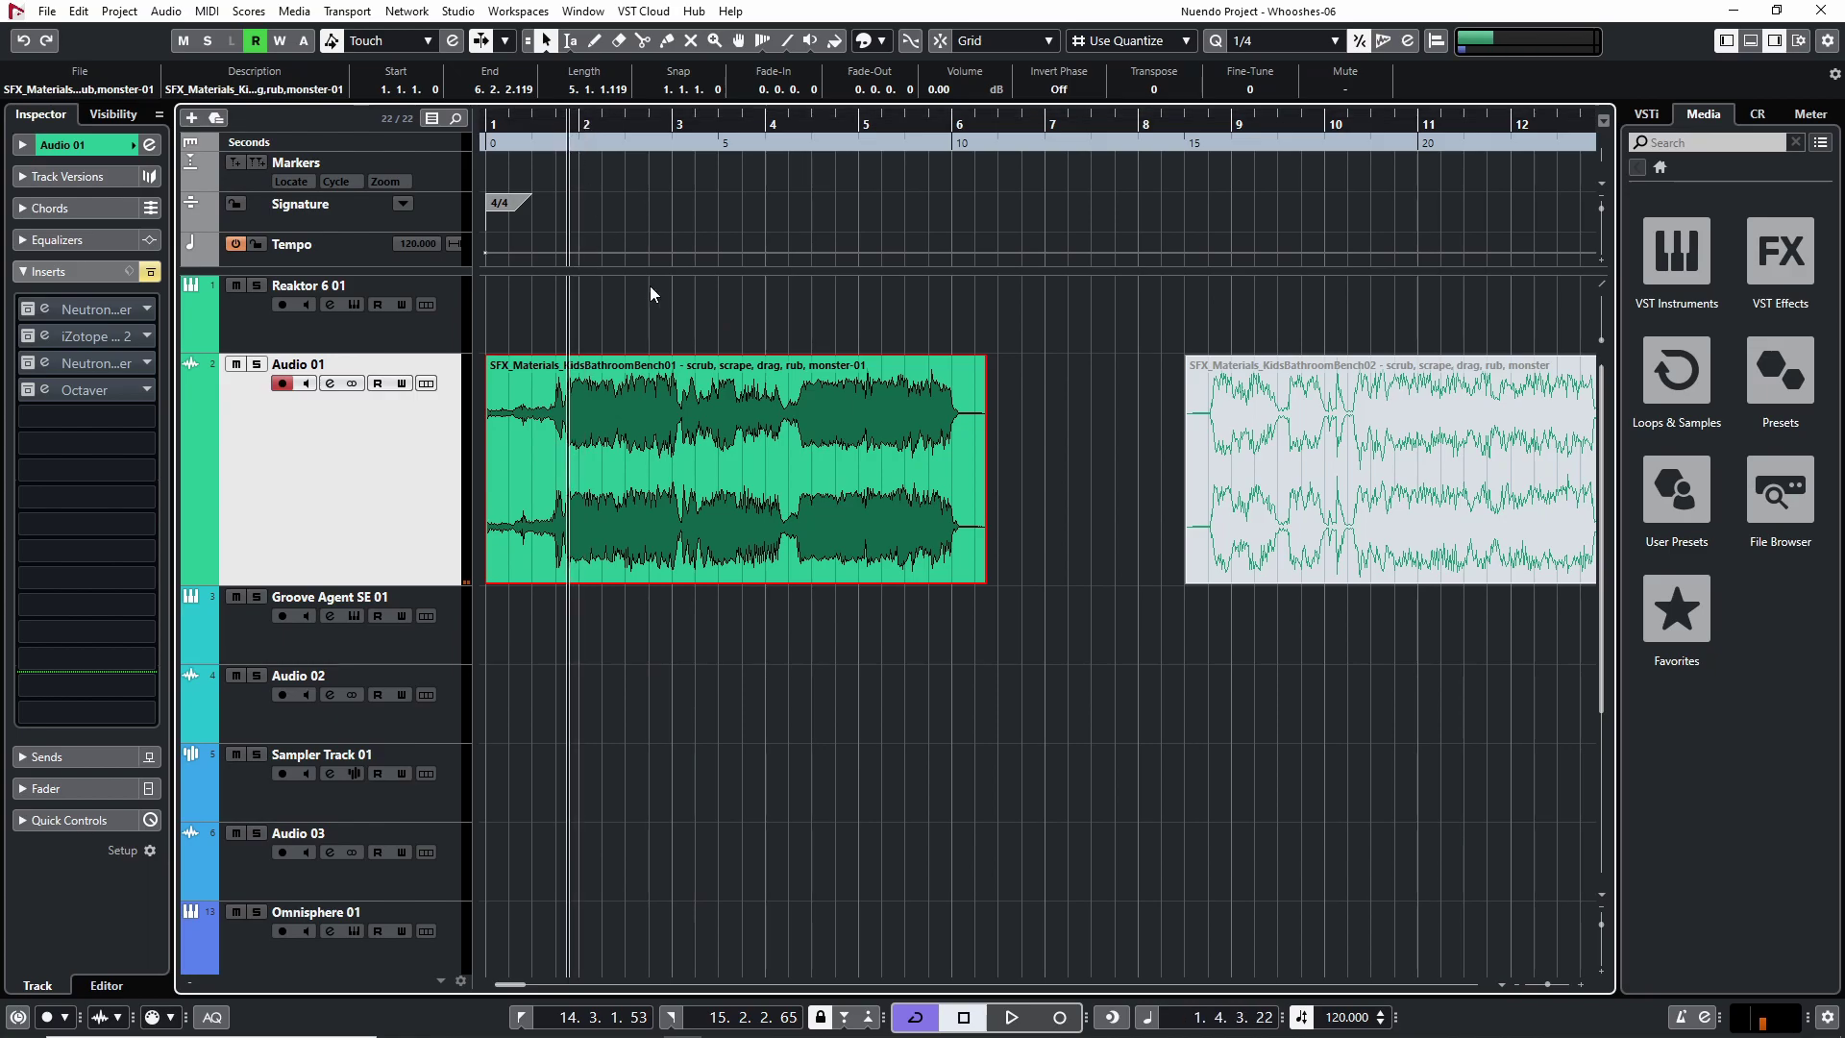
{"action": "key", "text": "h"}
{"action": "key", "text": "h"}
{"action": "key", "text": "space"}
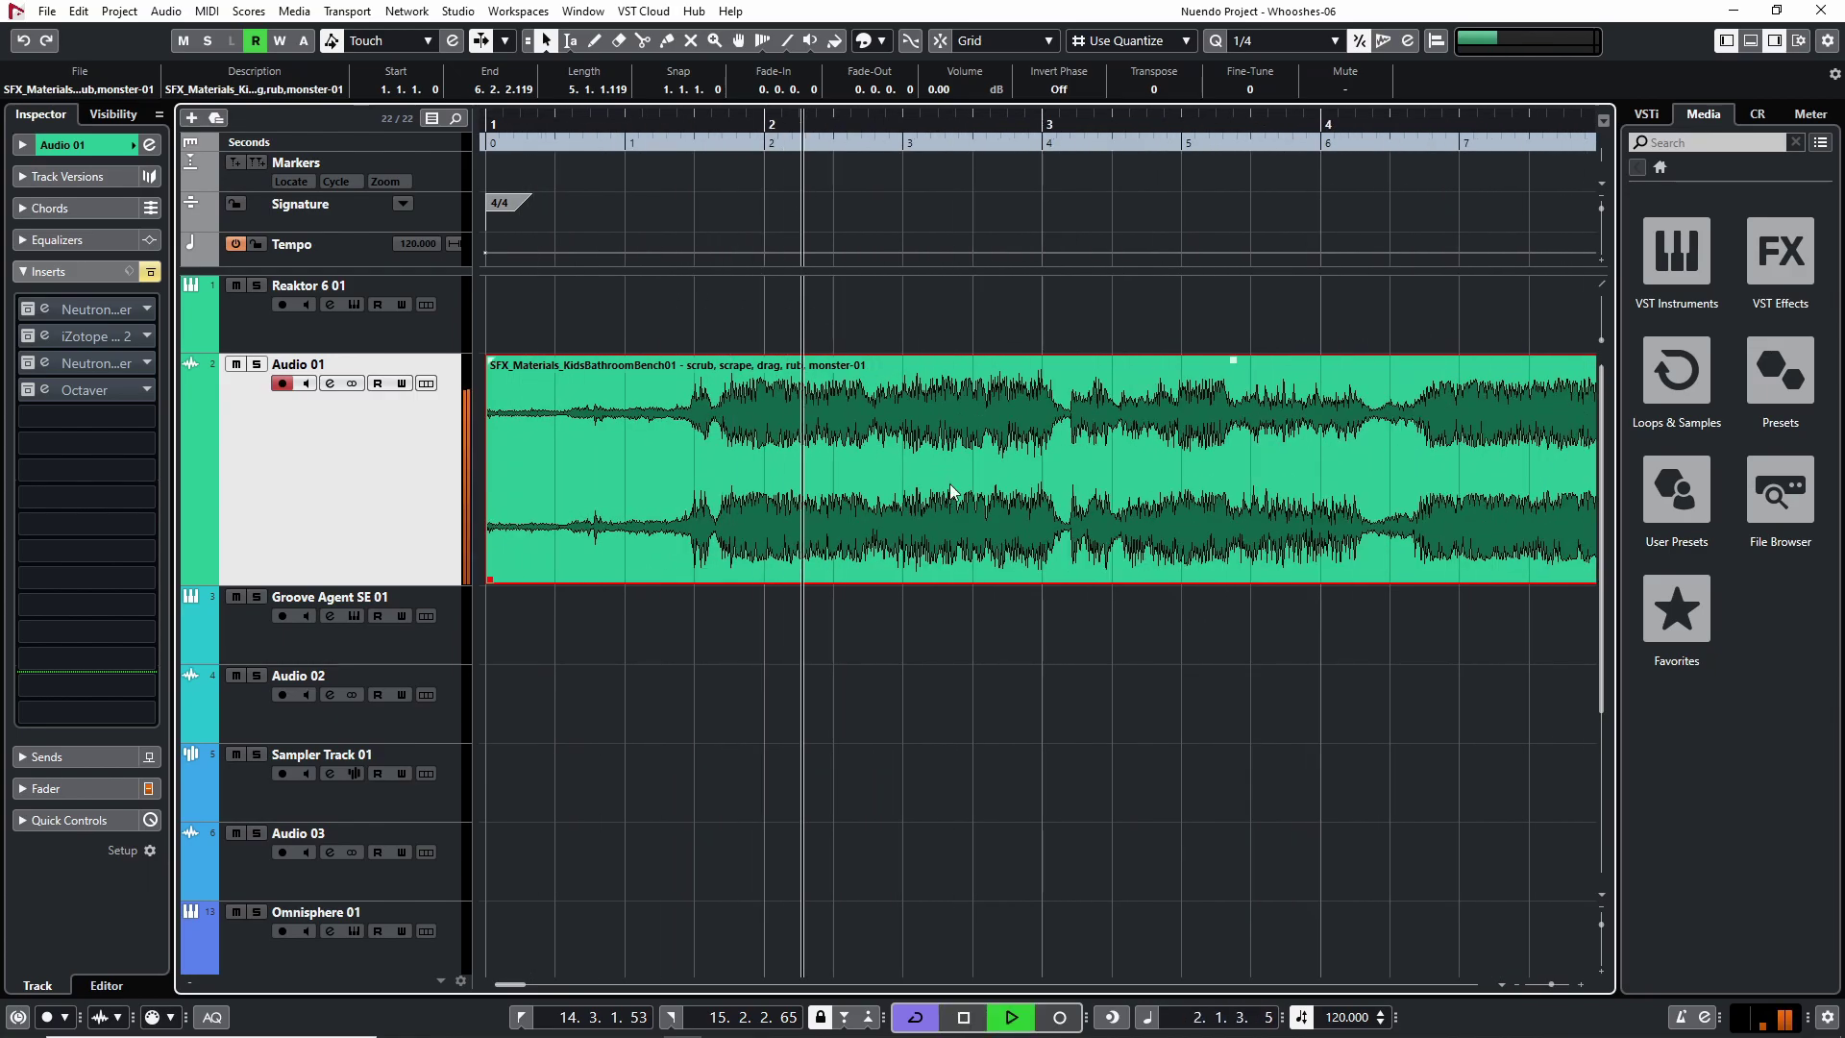
Step: Stop playback and trim the KidsBathroomBench01 clip to run from 1.2.2.64 to 2.1.2.33
{"action": "key", "text": "g"}
{"action": "key", "text": "g"}
{"action": "key", "text": "space"}
{"action": "left_click_drag", "start_coordinate": [489, 579], "coordinate": [682, 579]}
{"action": "left_click_drag", "start_coordinate": [1350, 577], "coordinate": [634, 579]}
{"action": "scroll", "coordinate": [580, 591], "scroll_direction": "up", "scroll_amount": 4}
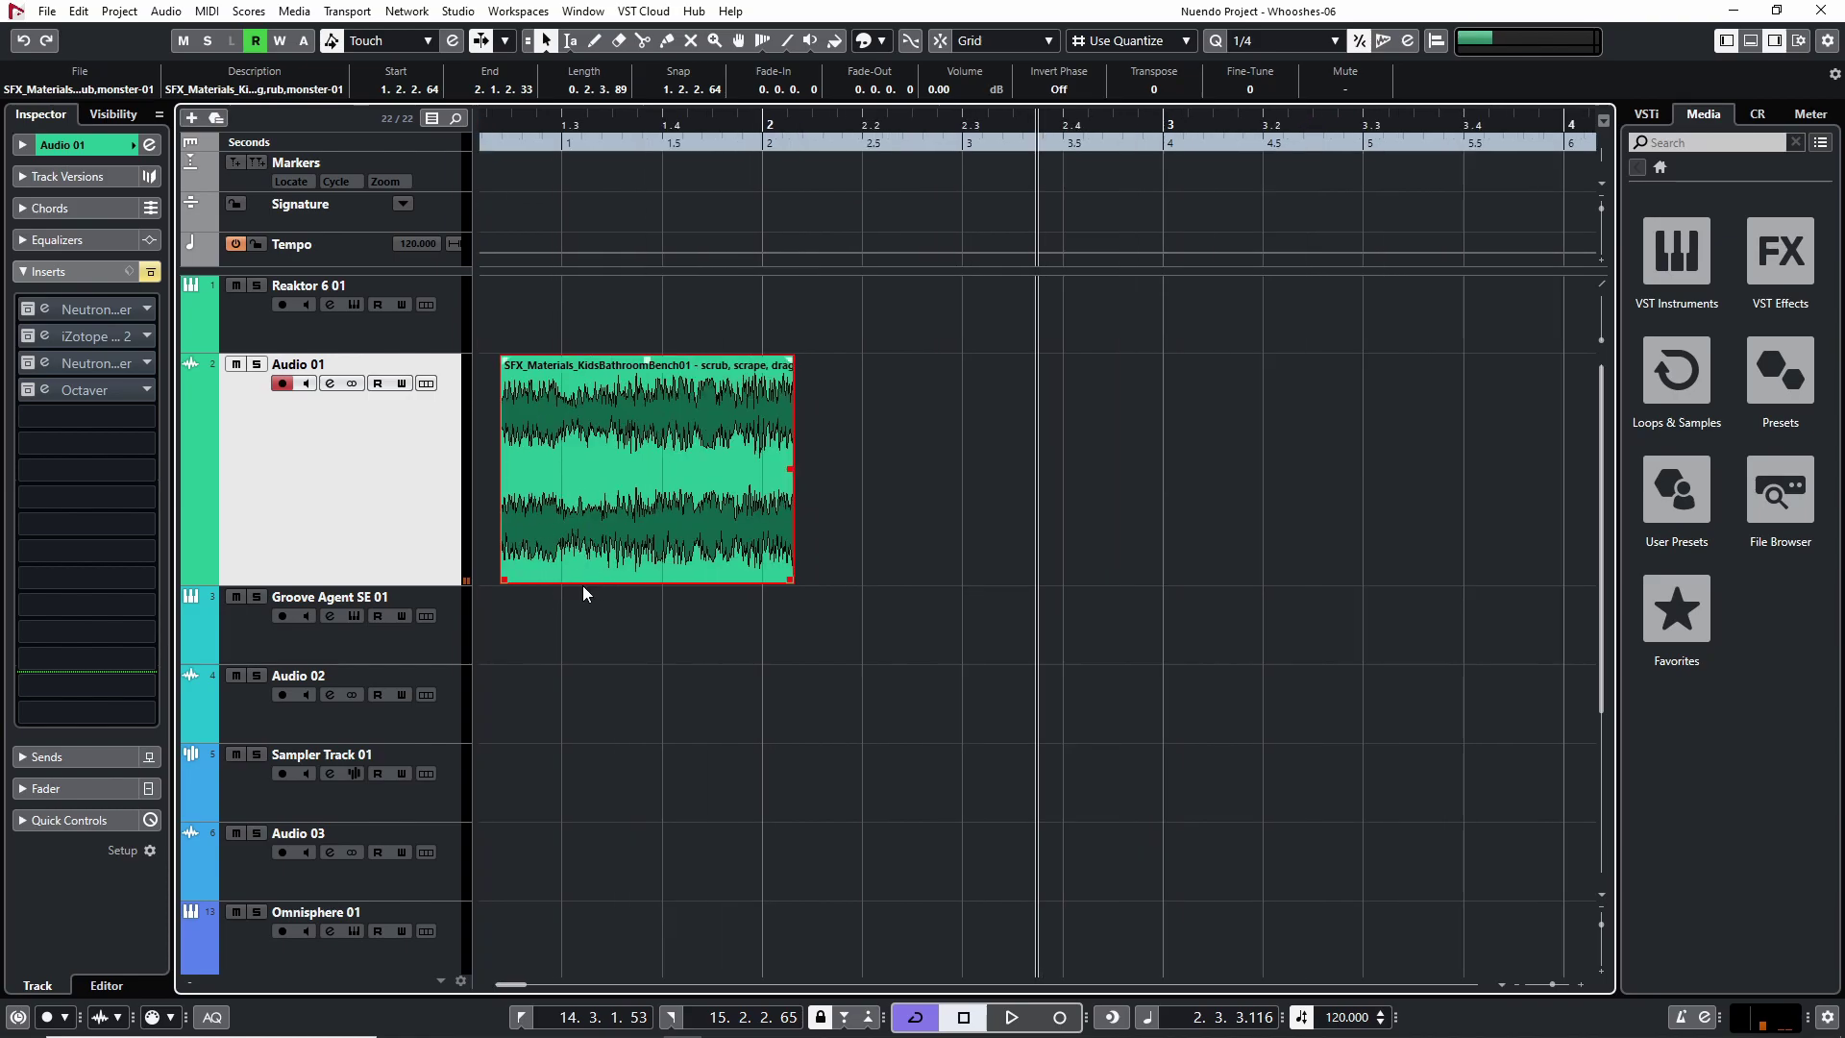
Step: Give the clip a fade-in of 0.0.2.96 and a fade-out of 0.1.2.12, with its end at 2.1.2.33
{"action": "left_click_drag", "start_coordinate": [628, 361], "coordinate": [696, 361]}
{"action": "left_click_drag", "start_coordinate": [914, 363], "coordinate": [764, 384]}
{"action": "left_click_drag", "start_coordinate": [914, 579], "coordinate": [825, 580]}
{"action": "scroll", "coordinate": [803, 575], "scroll_direction": "up", "scroll_amount": 1}
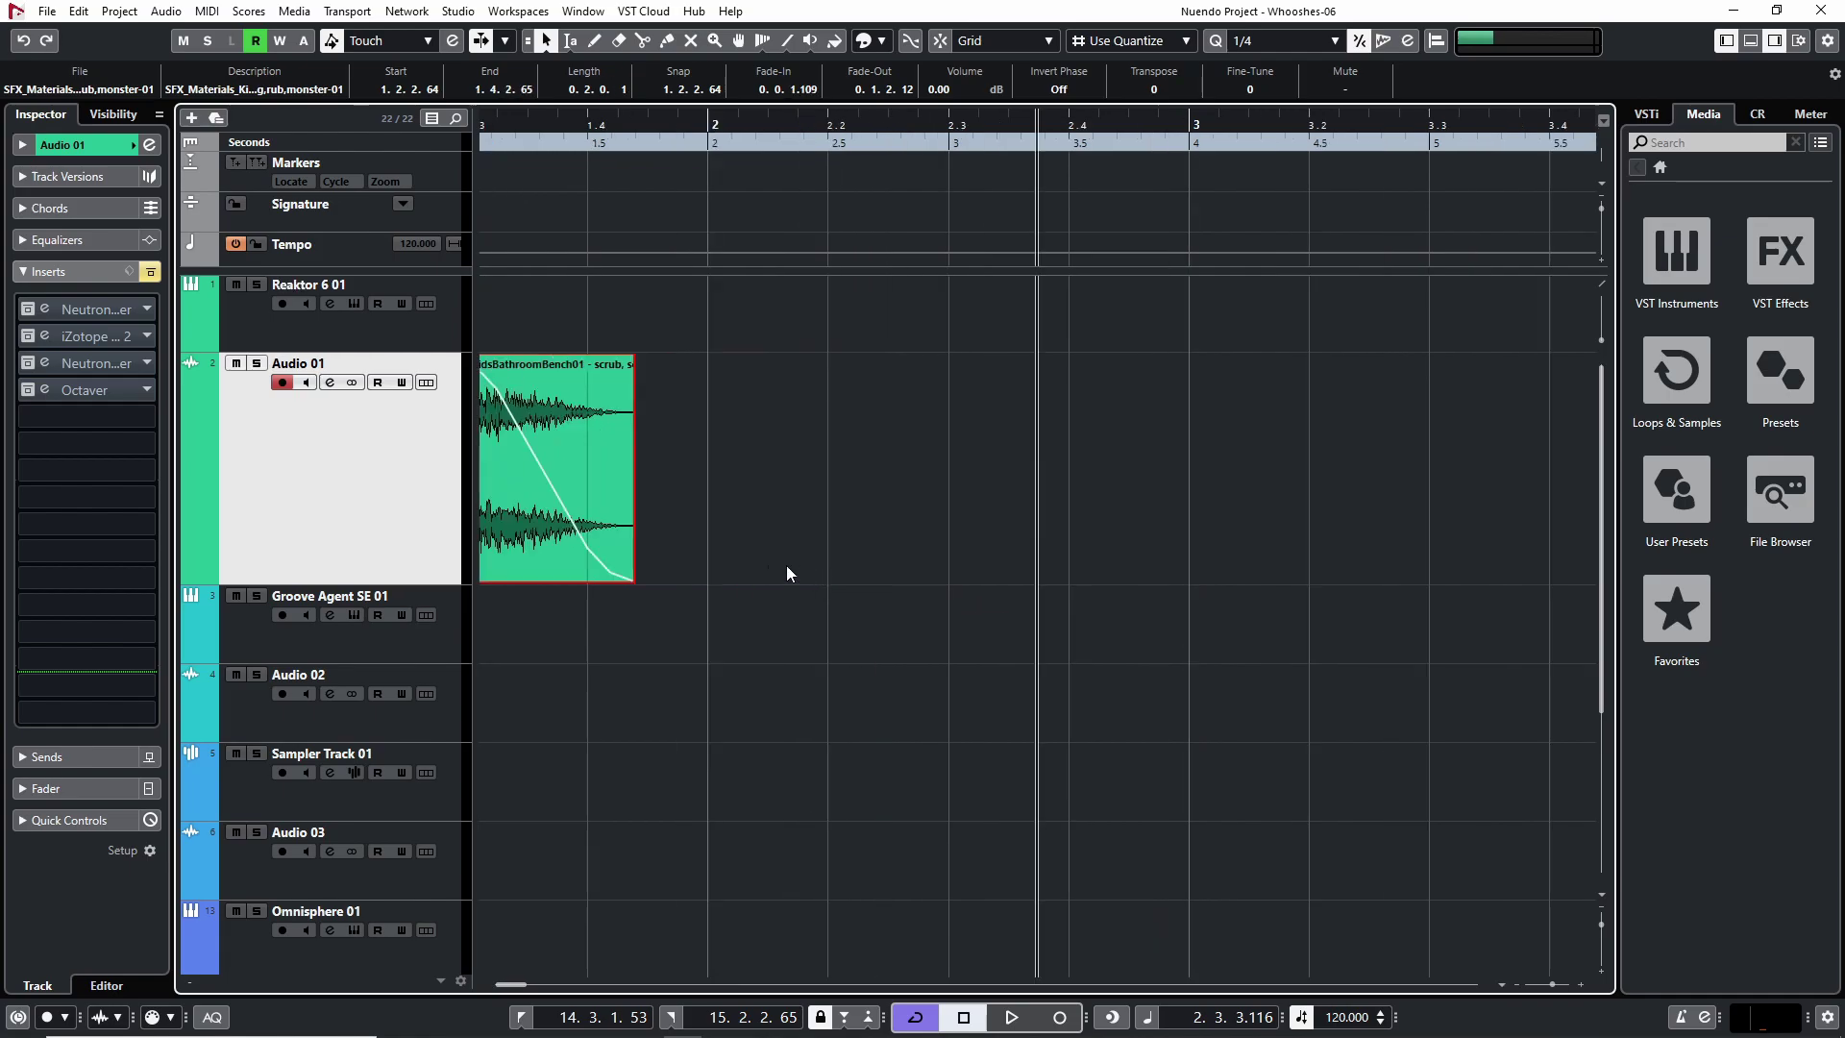
{"action": "scroll", "coordinate": [804, 575], "scroll_direction": "up", "scroll_amount": 4}
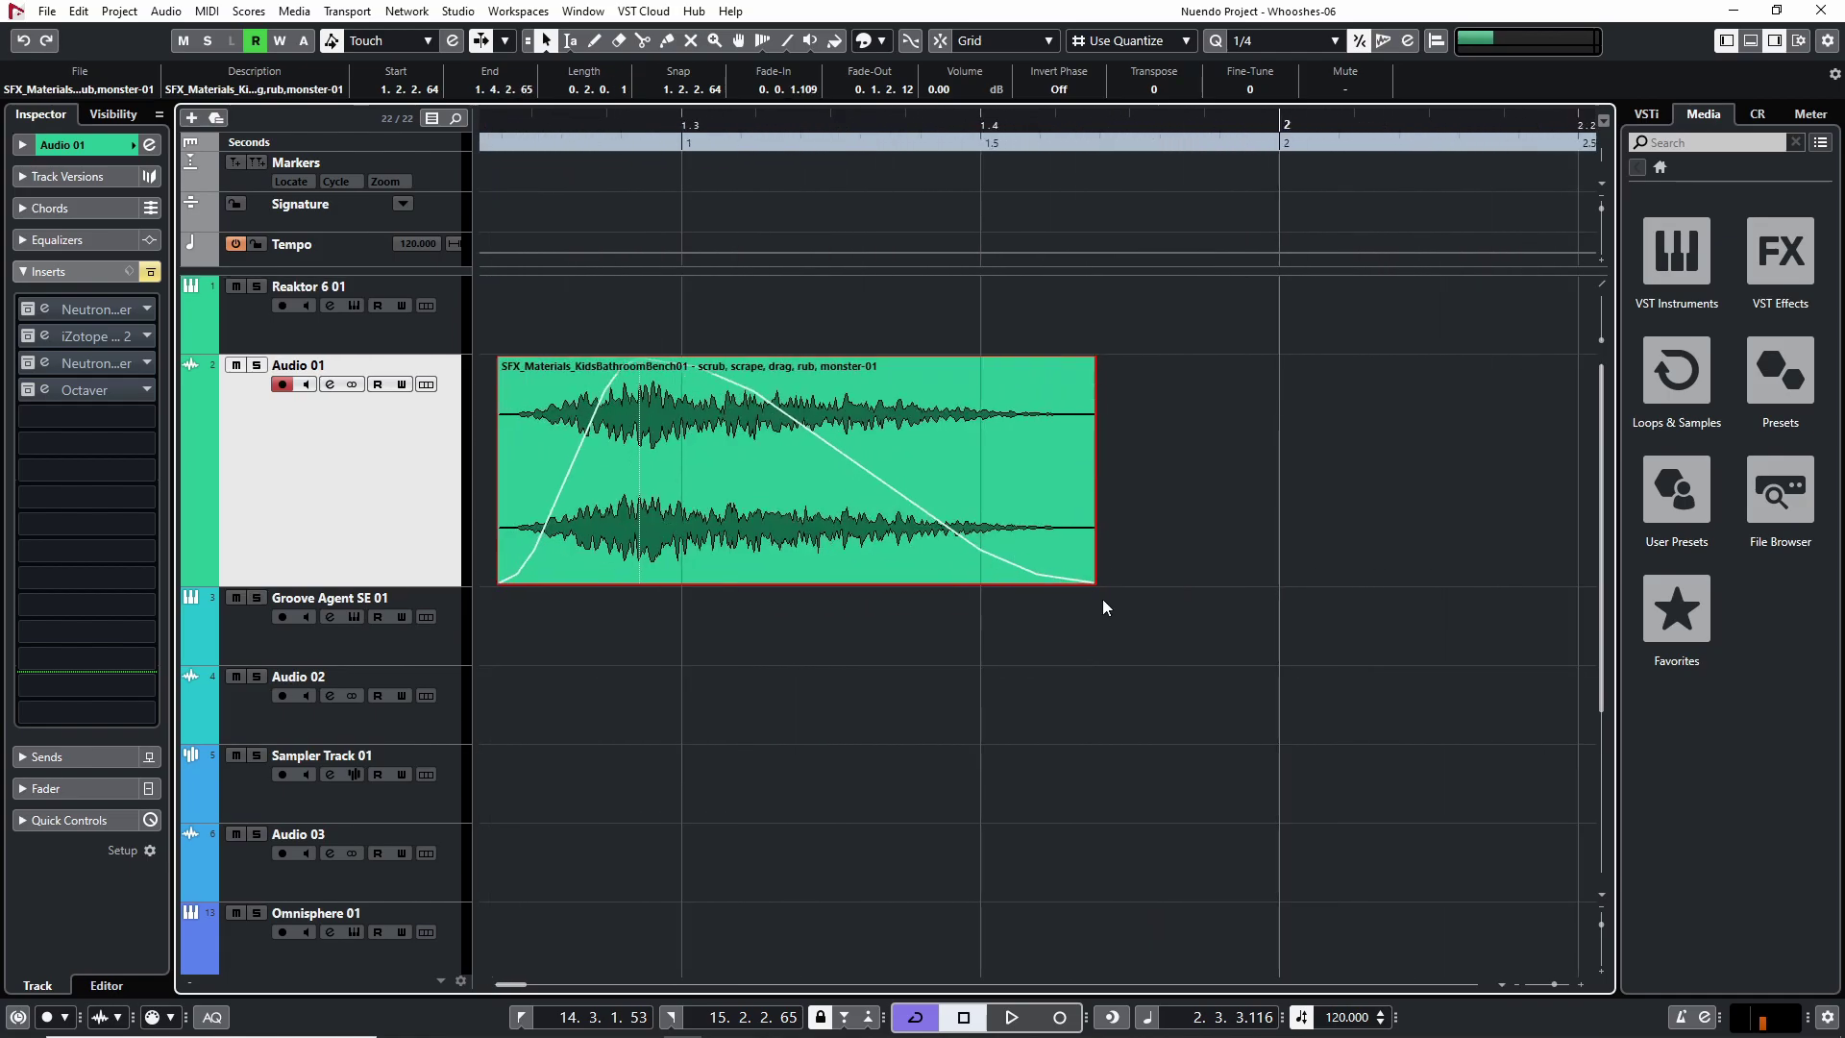
{"action": "left_click_drag", "start_coordinate": [1097, 580], "coordinate": [1332, 589]}
{"action": "scroll", "coordinate": [1332, 588], "scroll_direction": "down", "scroll_amount": 1}
{"action": "scroll", "coordinate": [959, 589], "scroll_direction": "up", "scroll_amount": 1}
Step: Switch the clip's fade-in to the steepest late-rising preset curve and its fade-out to the steepest early-falling one
{"action": "double_click", "coordinate": [621, 534]}
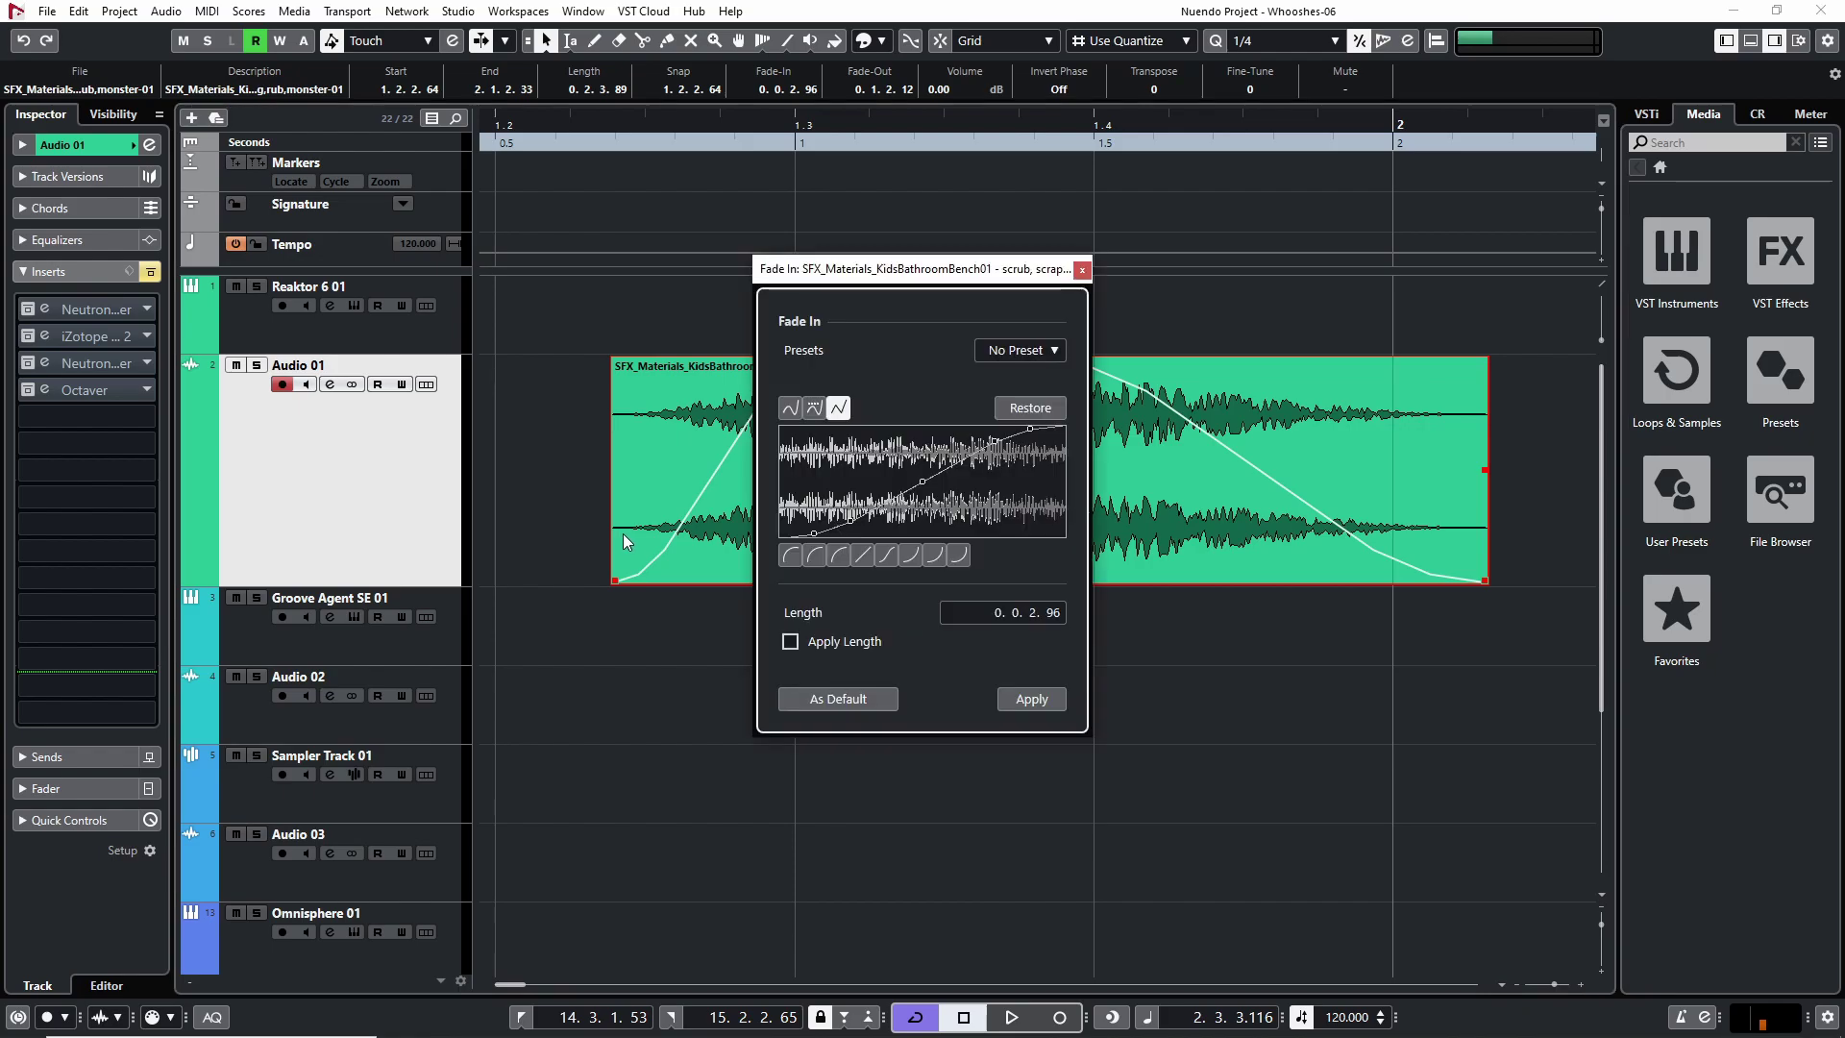
{"action": "left_click", "coordinate": [965, 555]}
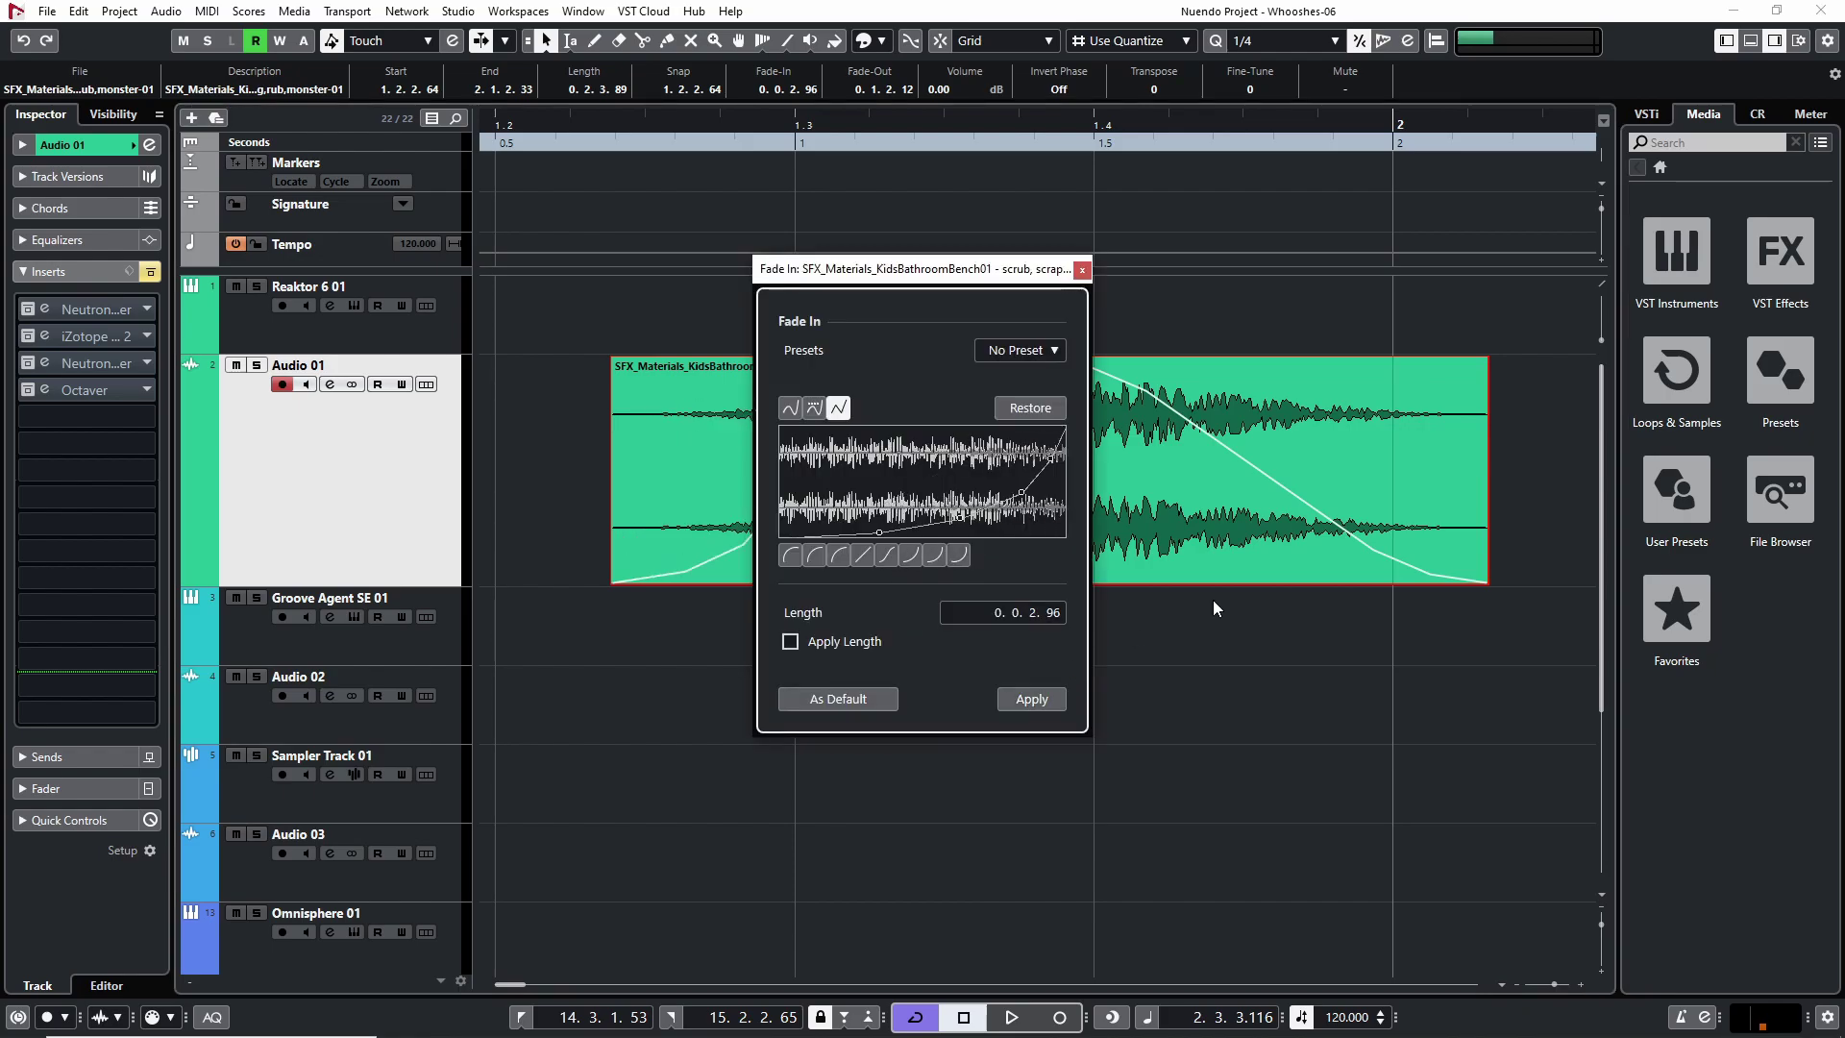
{"action": "left_click", "coordinate": [1083, 270]}
{"action": "double_click", "coordinate": [1437, 529]}
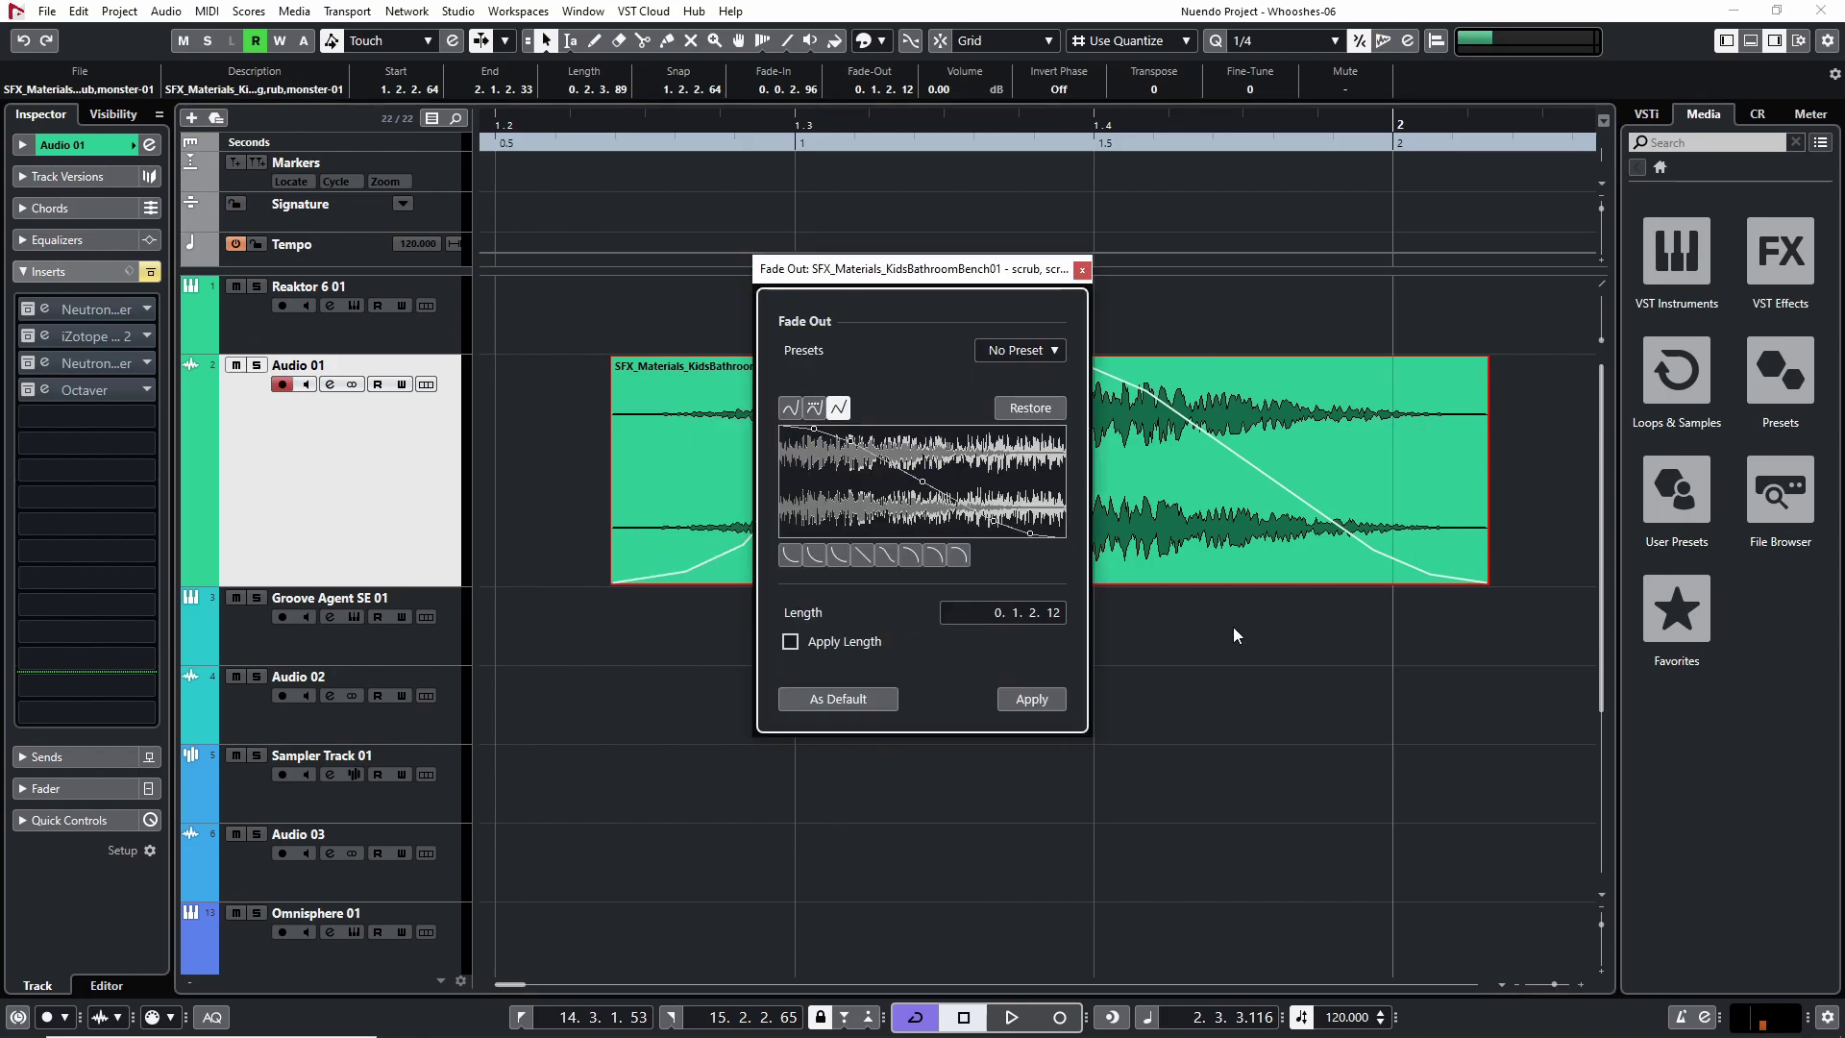
{"action": "left_click", "coordinate": [789, 555]}
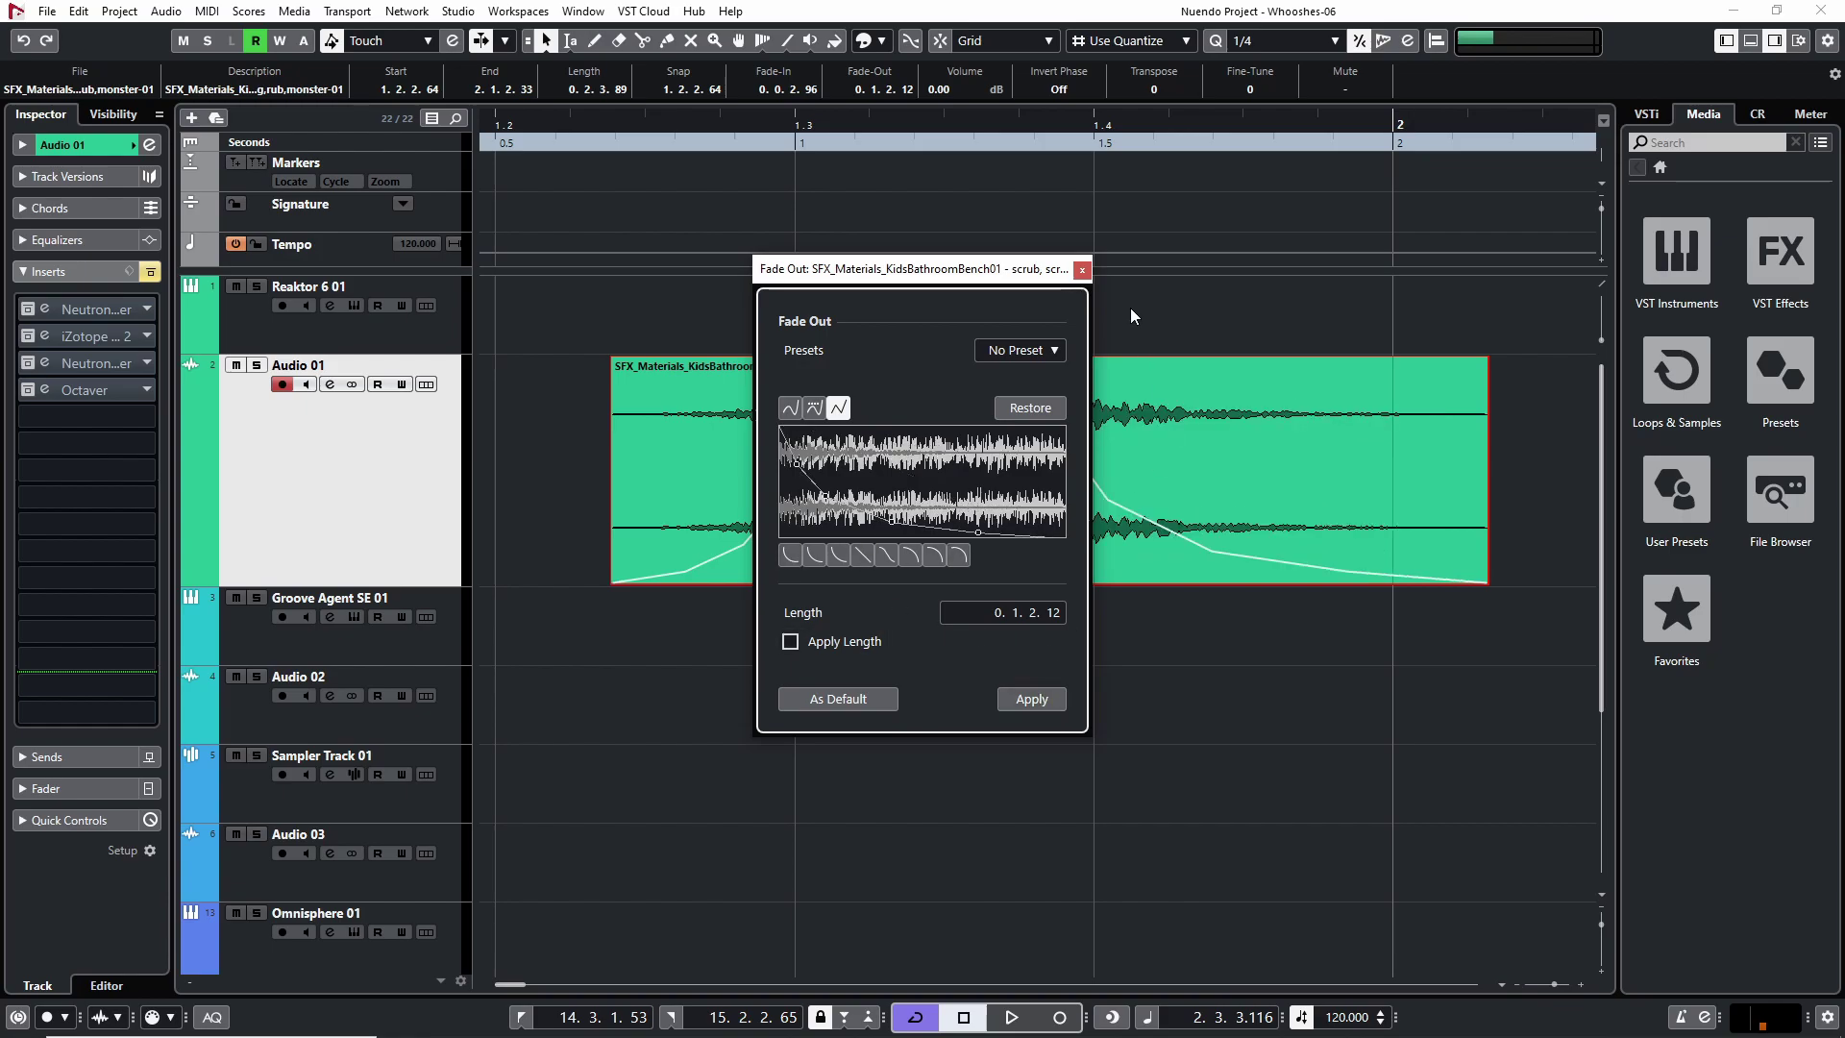
{"action": "left_click", "coordinate": [1083, 270]}
Step: Trim the clip's start to 1.2.4.71 and play it back
{"action": "left_click_drag", "start_coordinate": [614, 582], "coordinate": [765, 581]}
{"action": "key", "text": "space"}
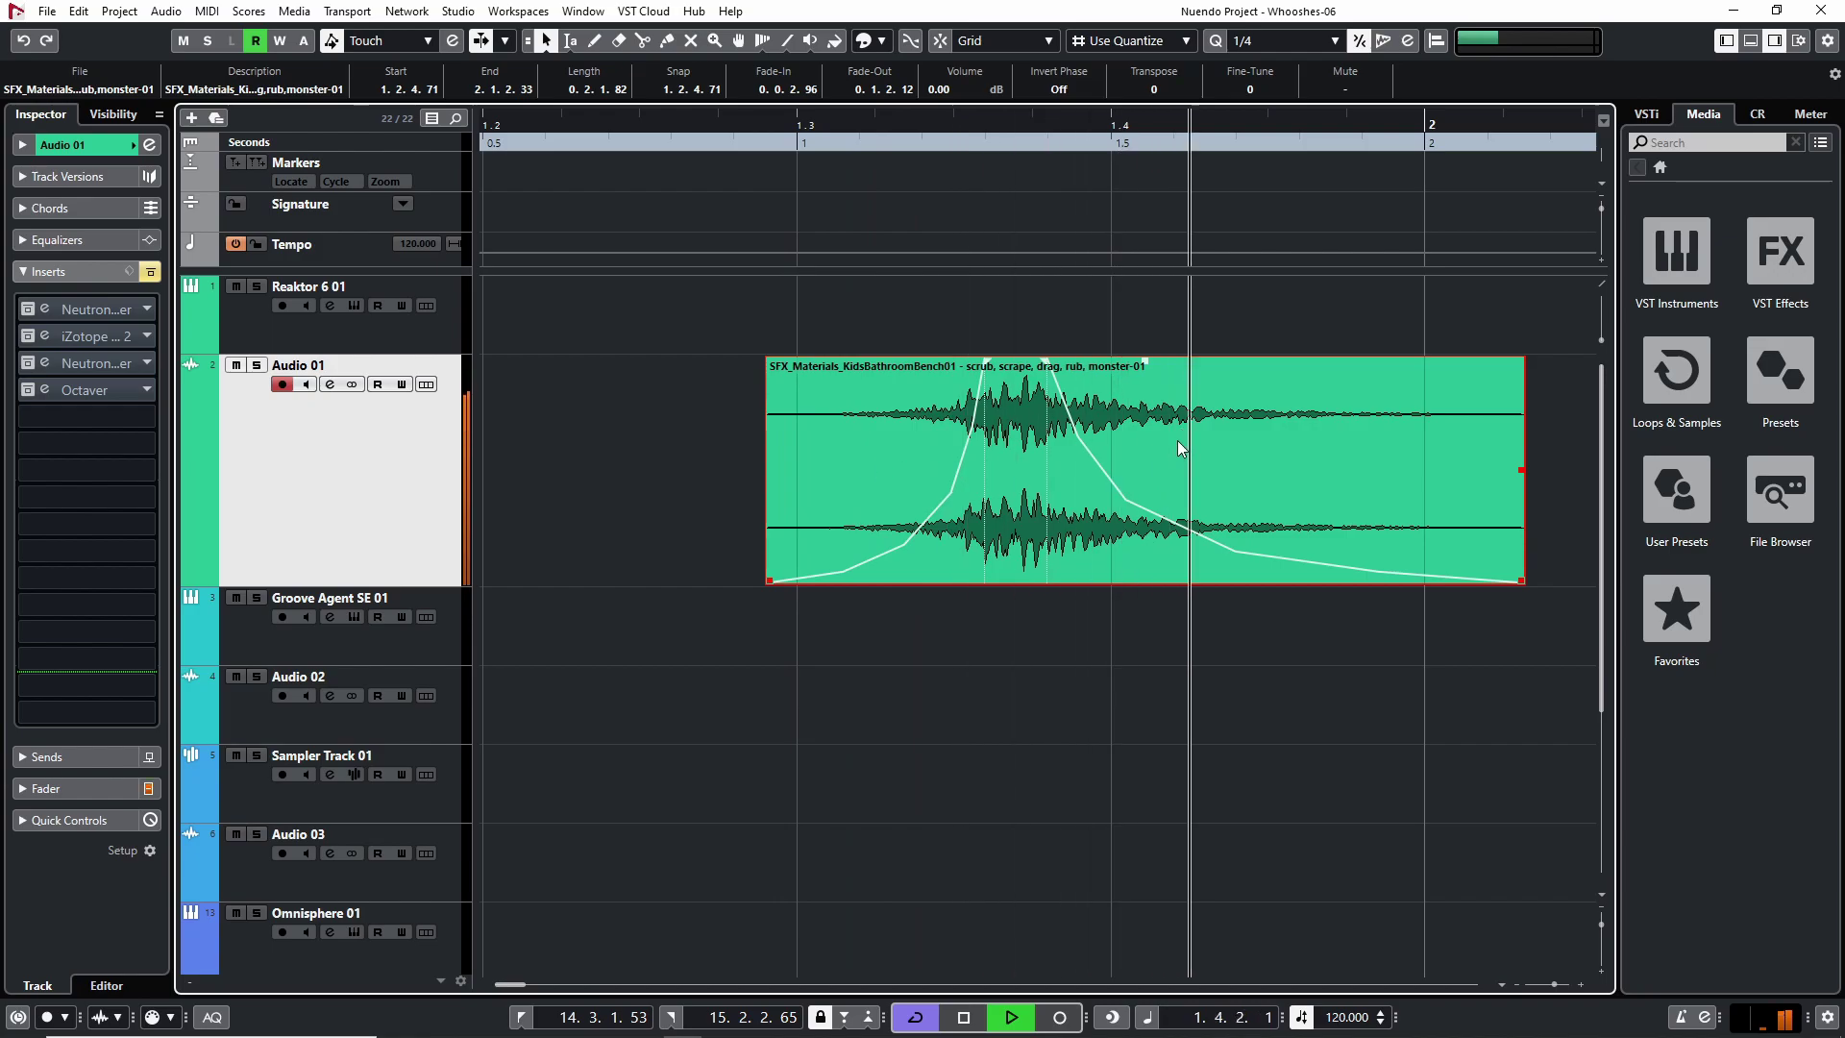
{"action": "key", "text": "space"}
{"action": "key", "text": "g"}
{"action": "key", "text": "g"}
{"action": "key", "text": "space"}
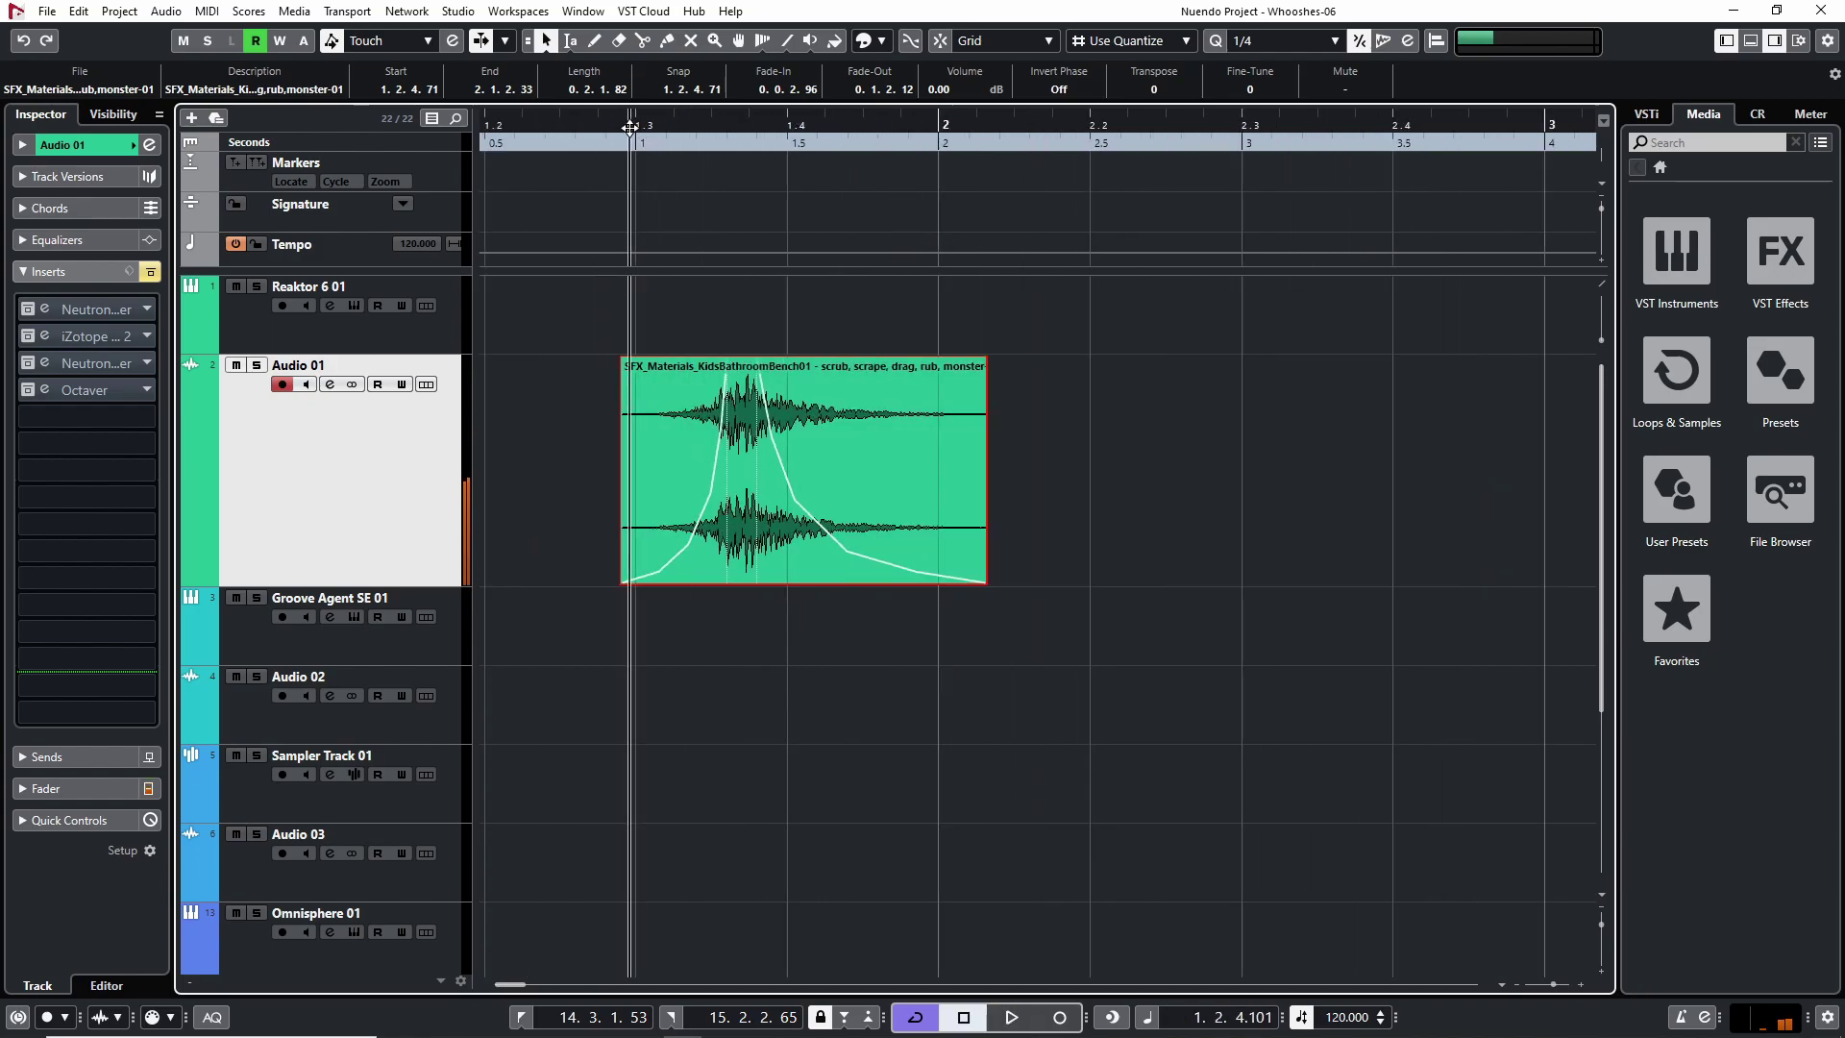
{"action": "key", "text": "space"}
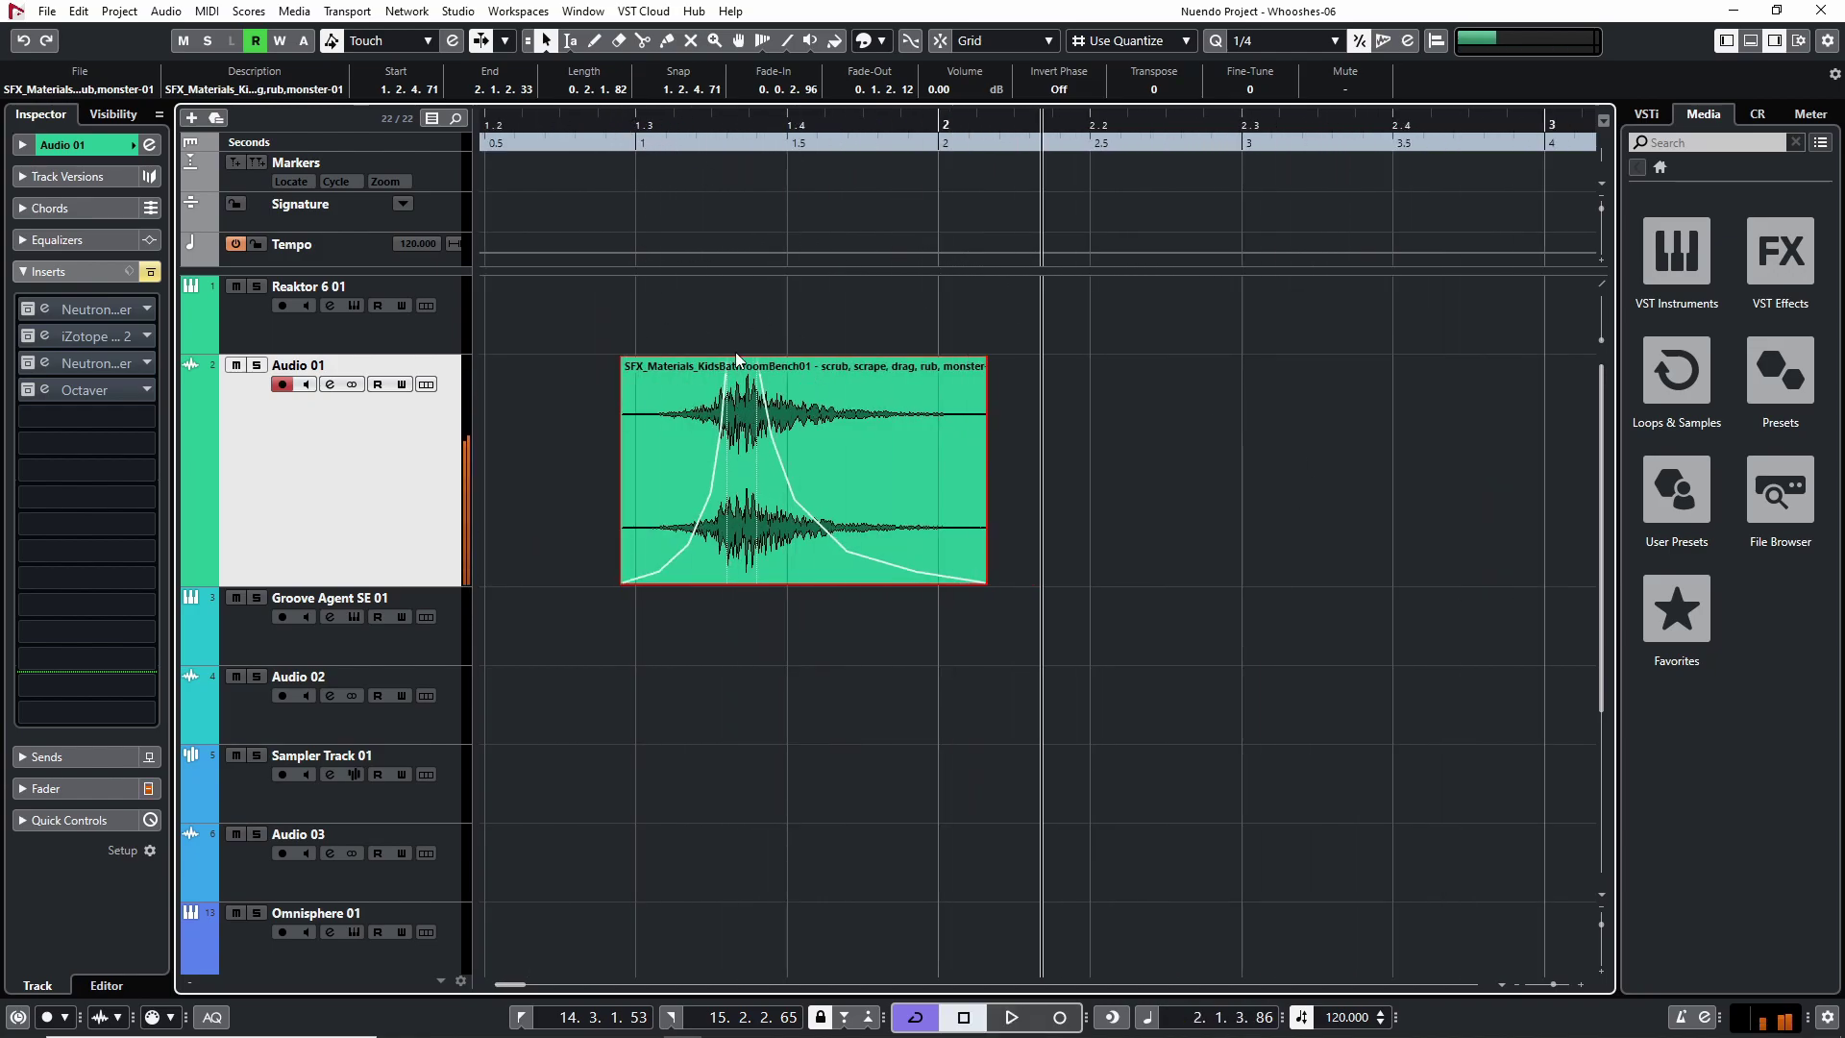
Step: Shorten the clip's fade-out to 0.1.1.32 and trim its end to 2.1.1.8
{"action": "key", "text": "h"}
{"action": "key", "text": "h"}
{"action": "mouse_move", "coordinate": [847, 375]}
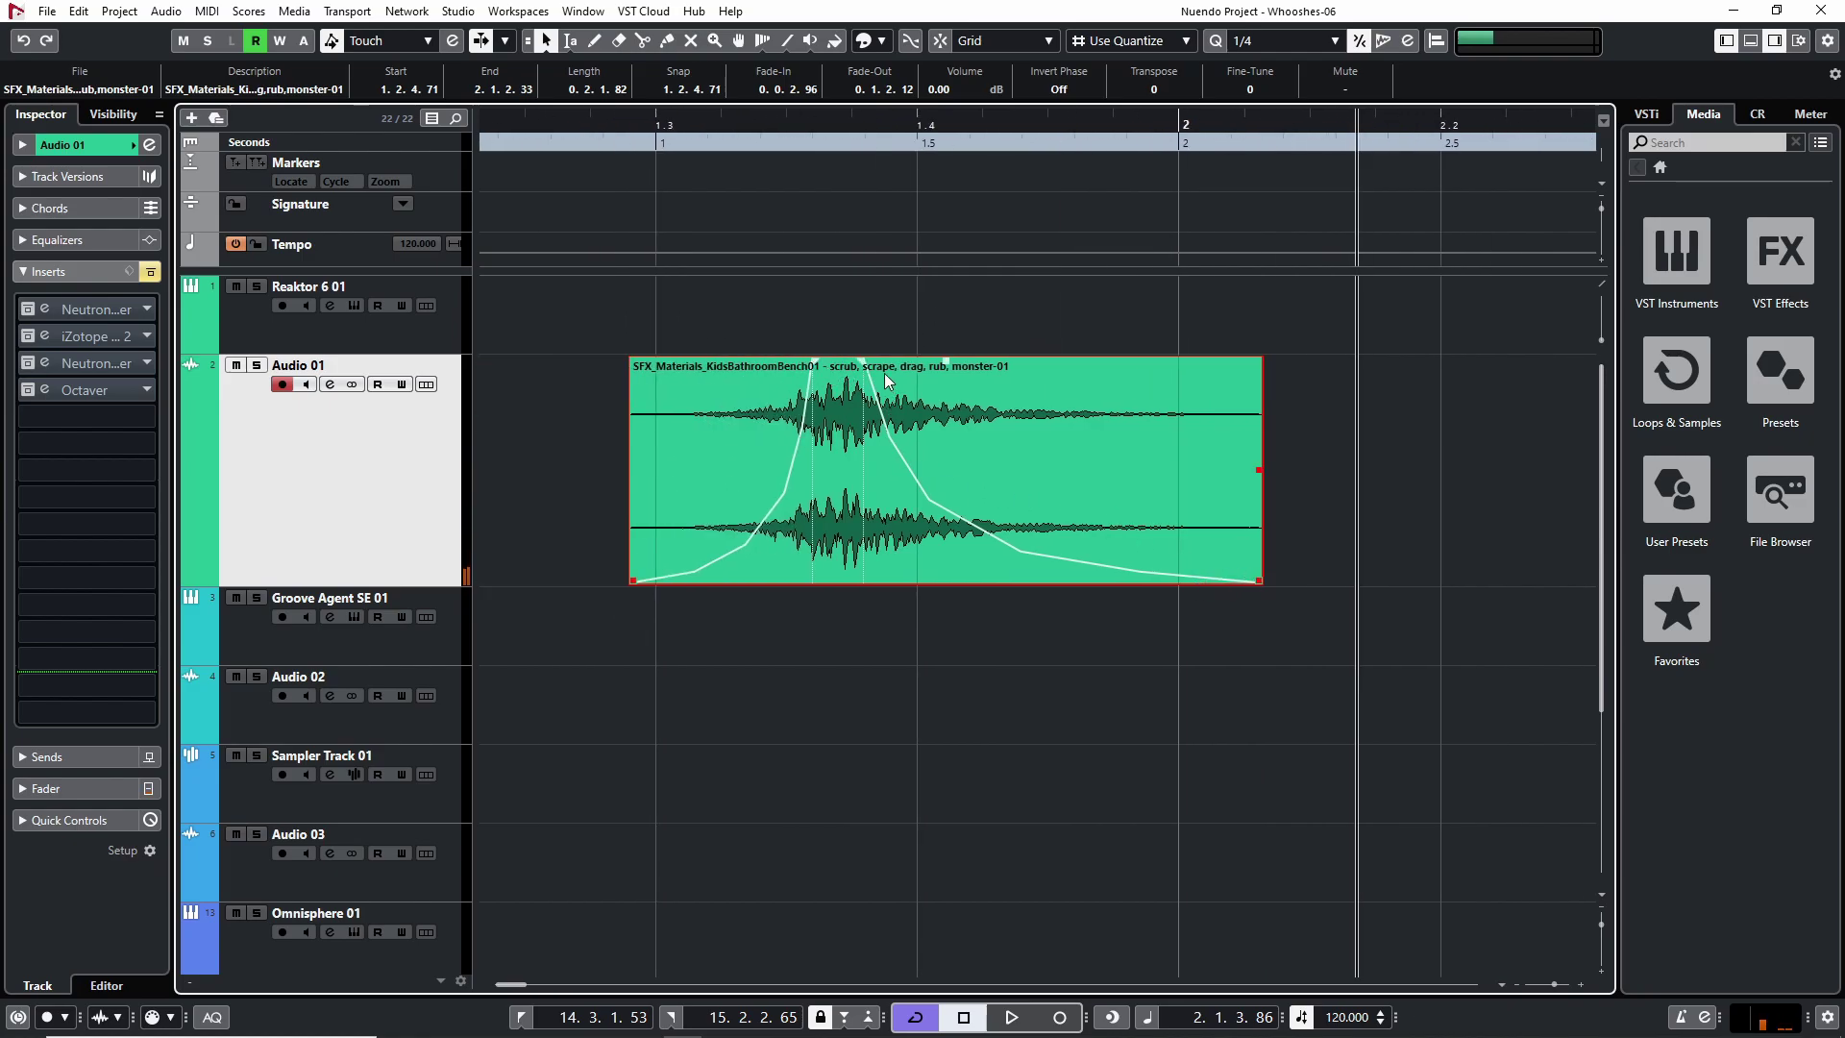
{"action": "left_click_drag", "start_coordinate": [865, 362], "coordinate": [918, 362]}
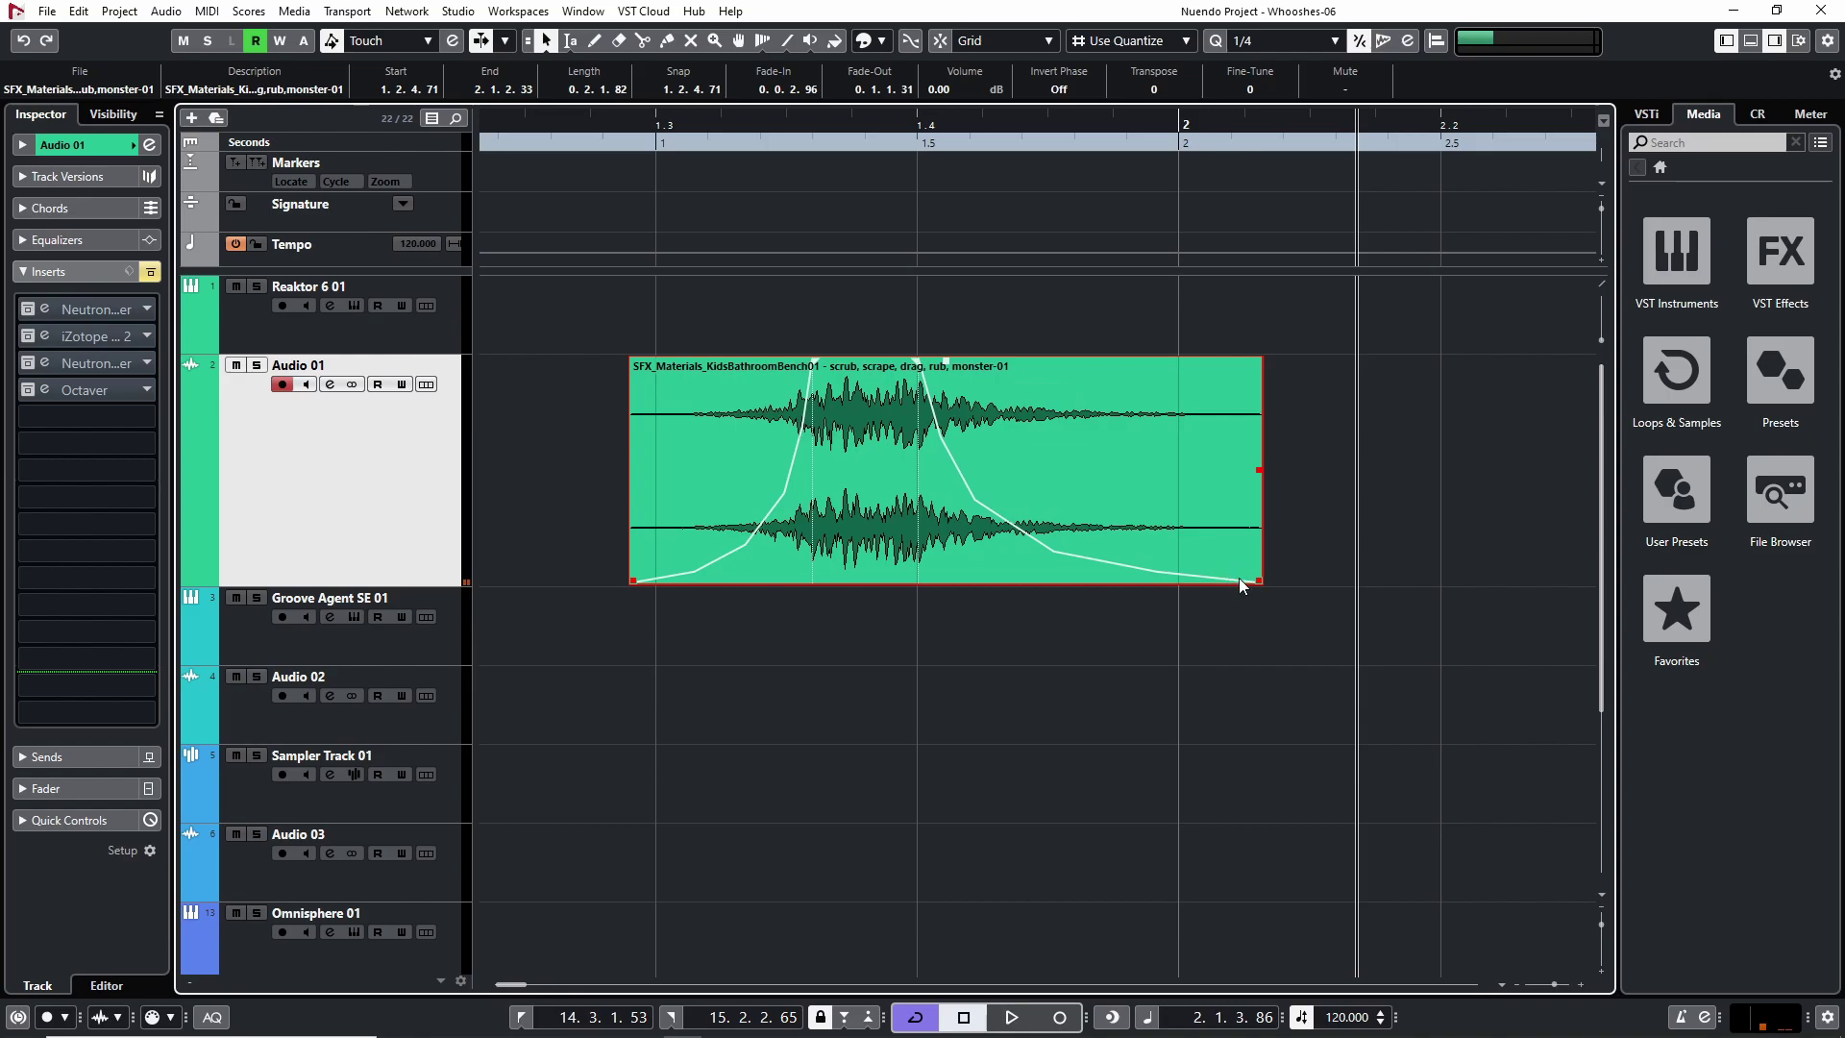
{"action": "left_click_drag", "start_coordinate": [1257, 580], "coordinate": [1182, 580]}
Step: Play the trimmed clip repeatedly from its start to judge the new fade-out and ending
{"action": "left_click", "coordinate": [651, 138]}
{"action": "key", "text": "space"}
{"action": "key", "text": "space"}
{"action": "left_click", "coordinate": [627, 137]}
{"action": "key", "text": "space"}
{"action": "key", "text": "g"}
{"action": "key", "text": "g"}
{"action": "key", "text": "space"}
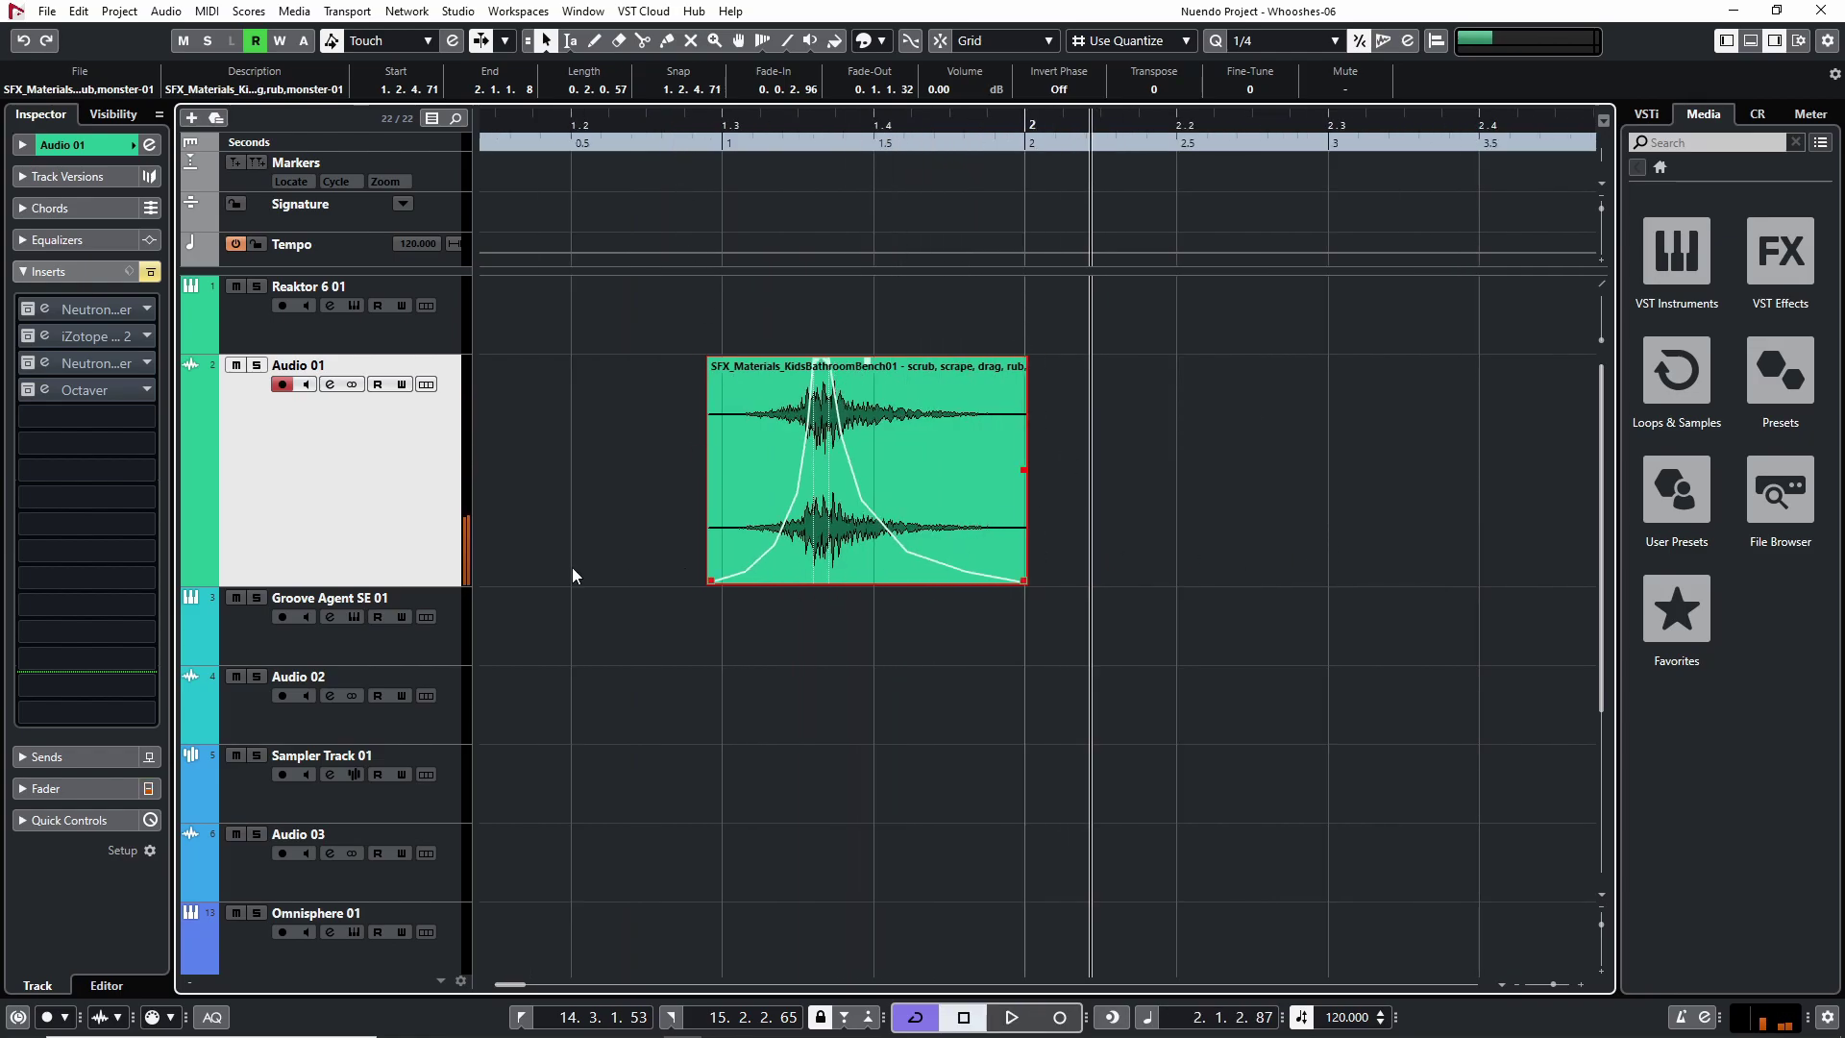
Step: Find and load a Neutron 2 Equalizer in the fifth insert slot of Audio 01, moving its window aside
{"action": "left_click", "coordinate": [54, 313]}
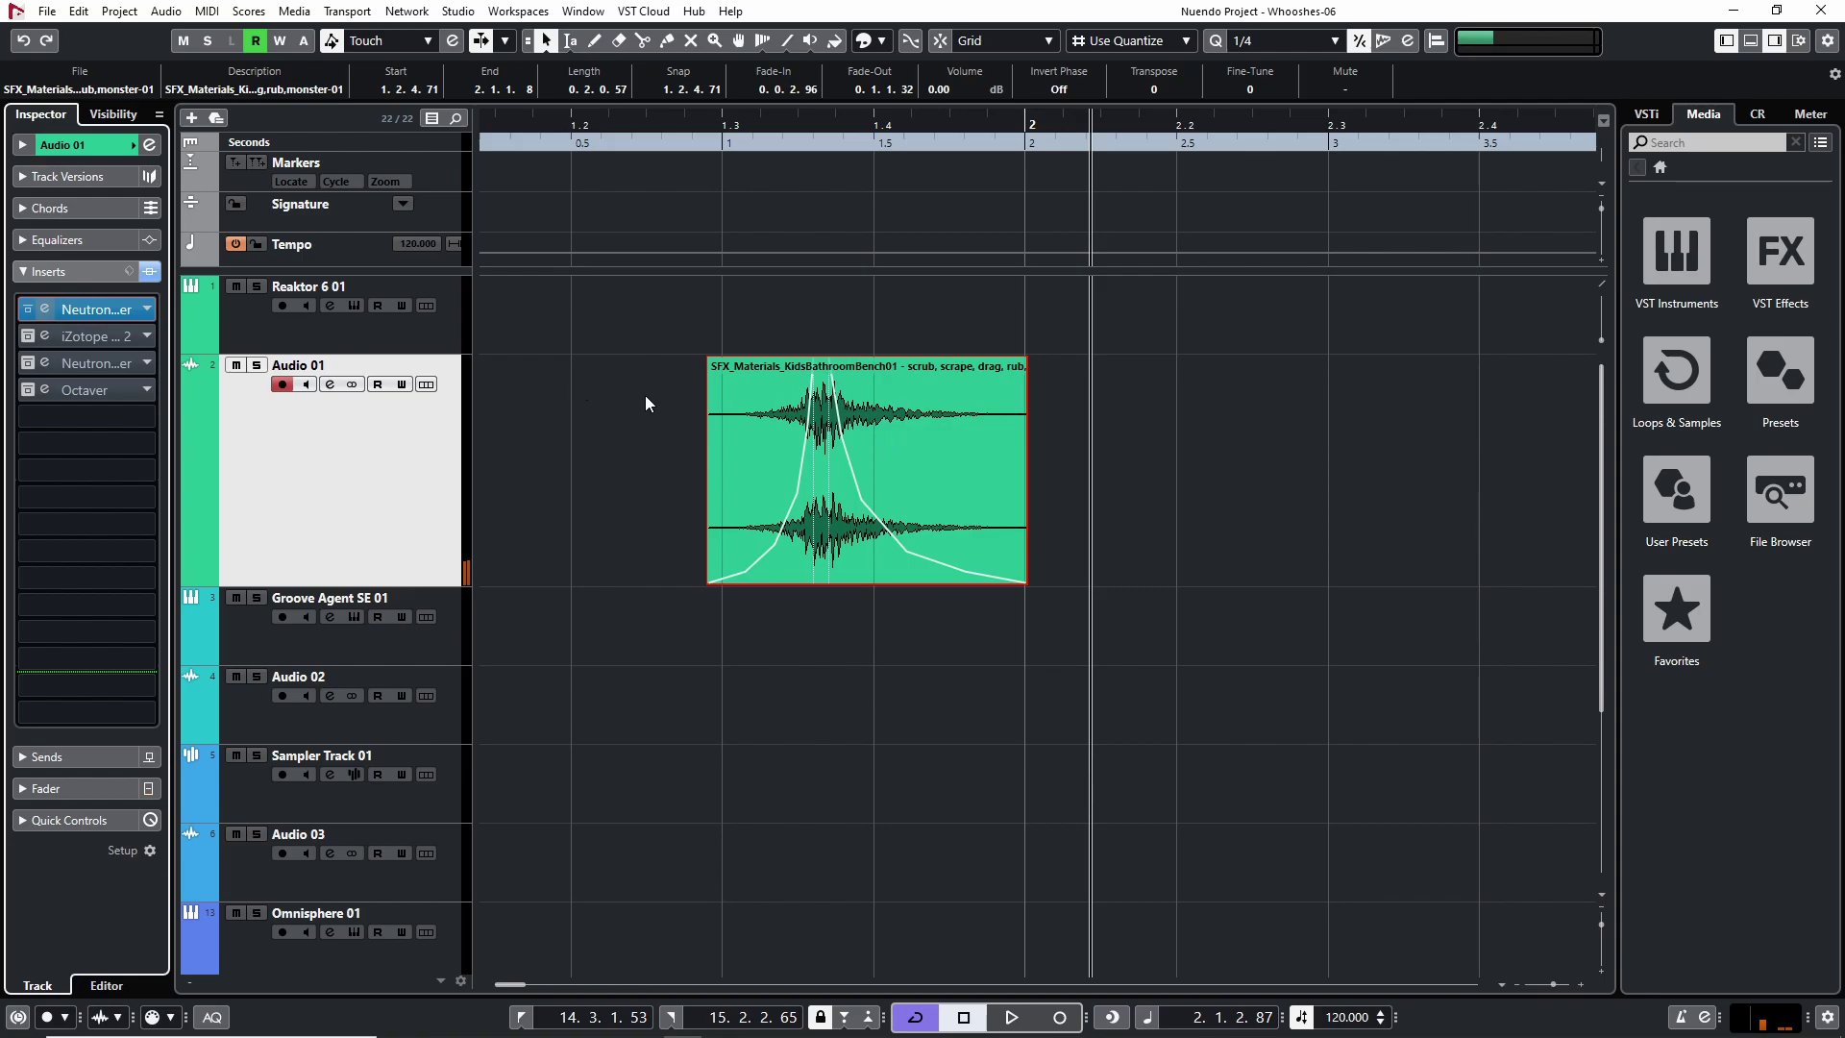
{"action": "left_click", "coordinate": [123, 417]}
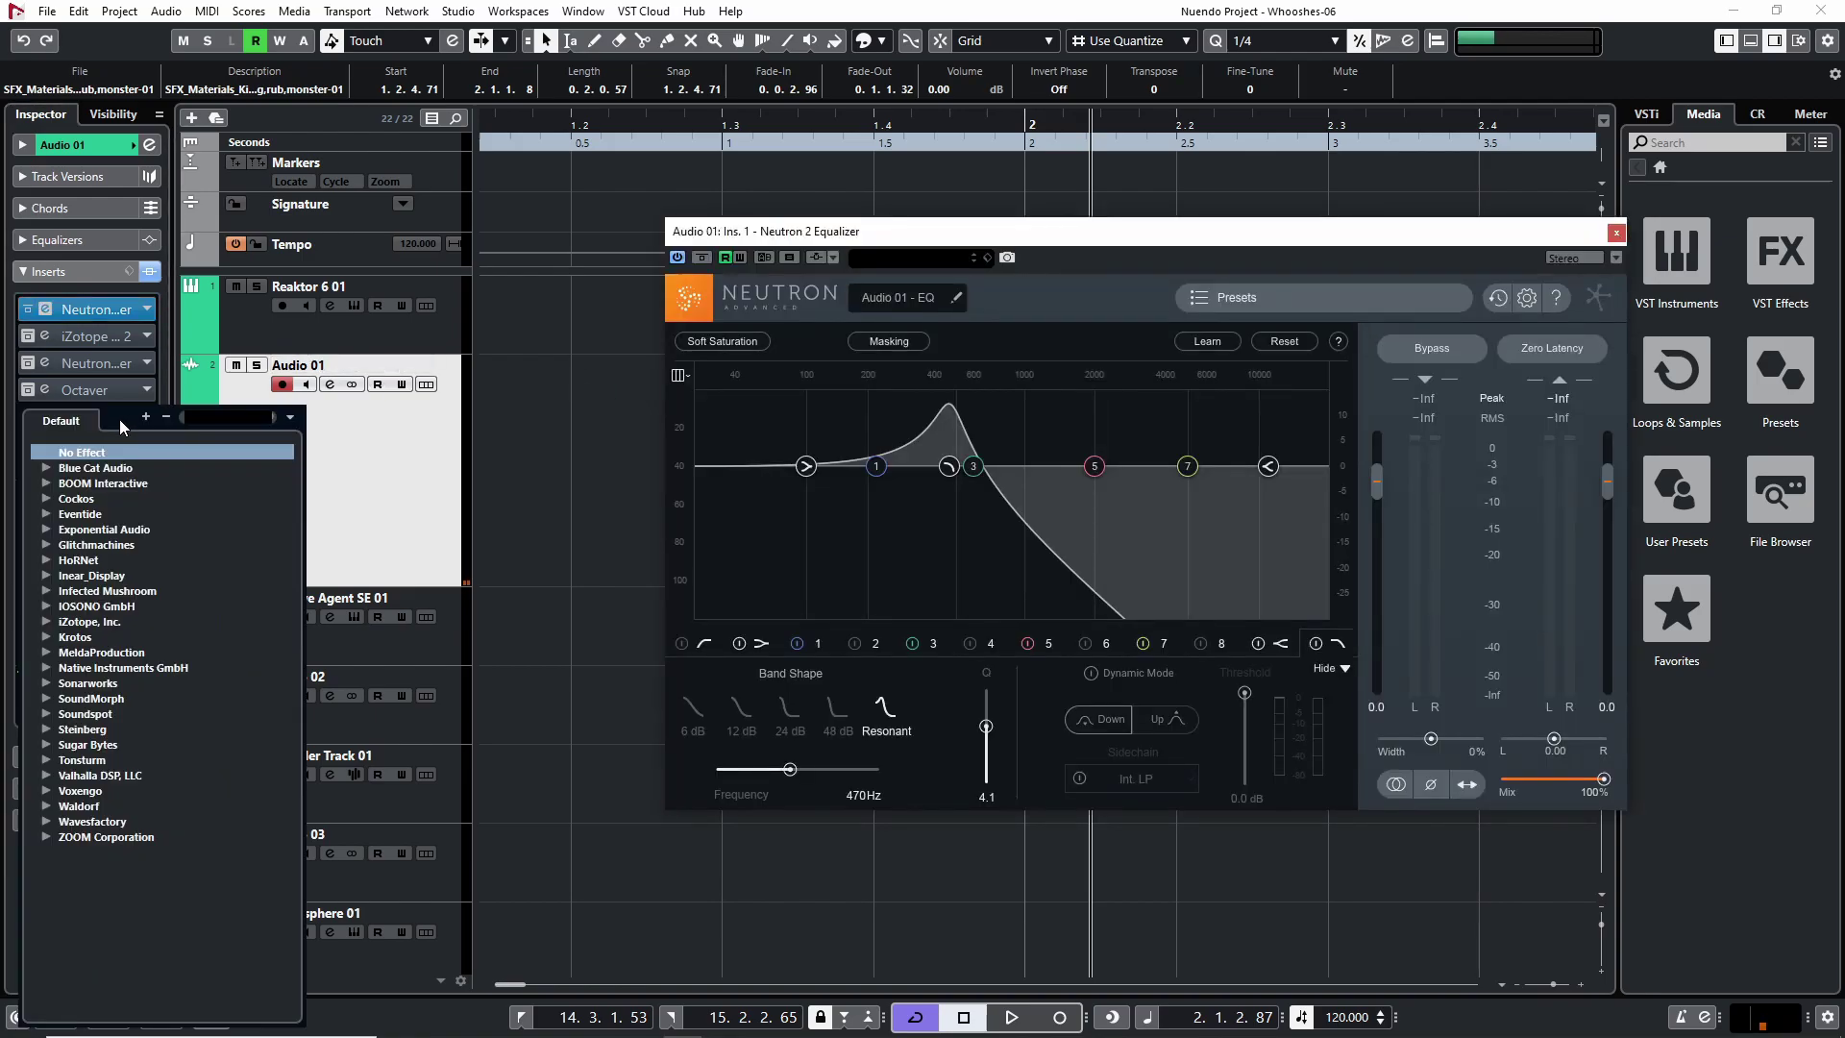
{"action": "type", "text": "e"}
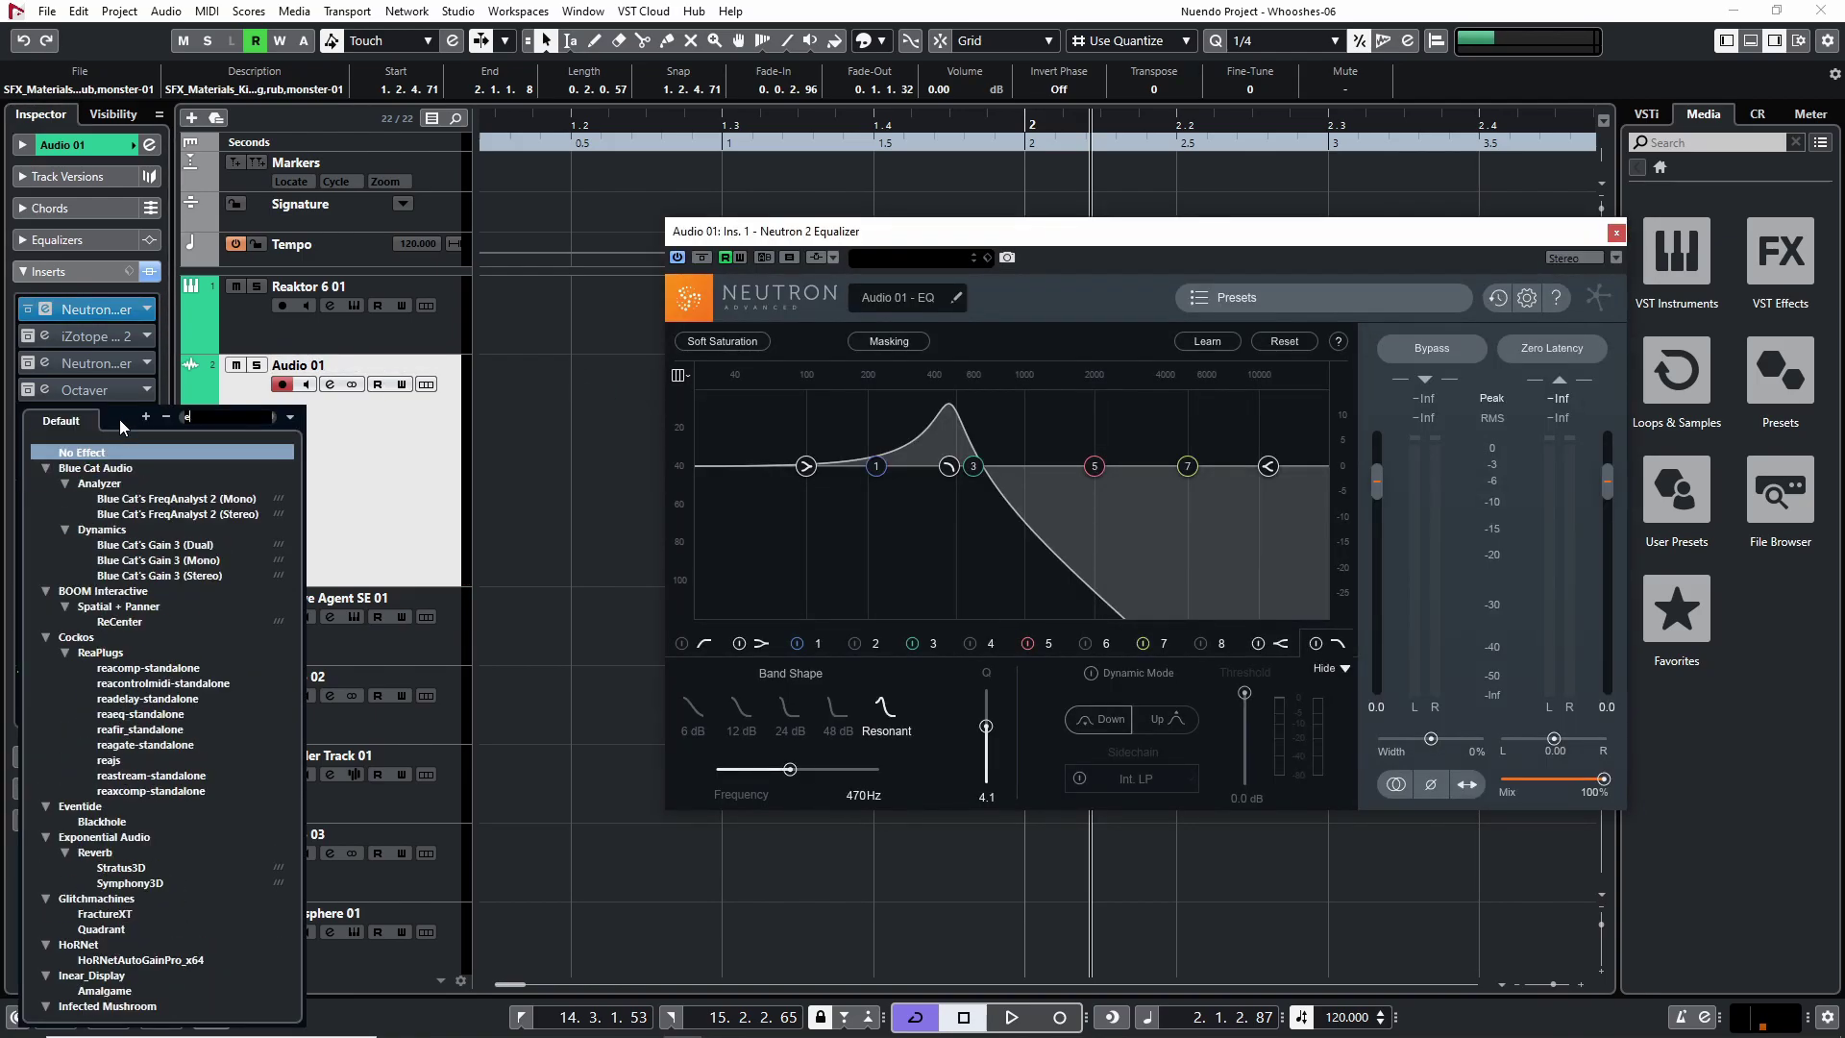
{"action": "type", "text": "q"}
{"action": "left_click", "coordinate": [158, 637]}
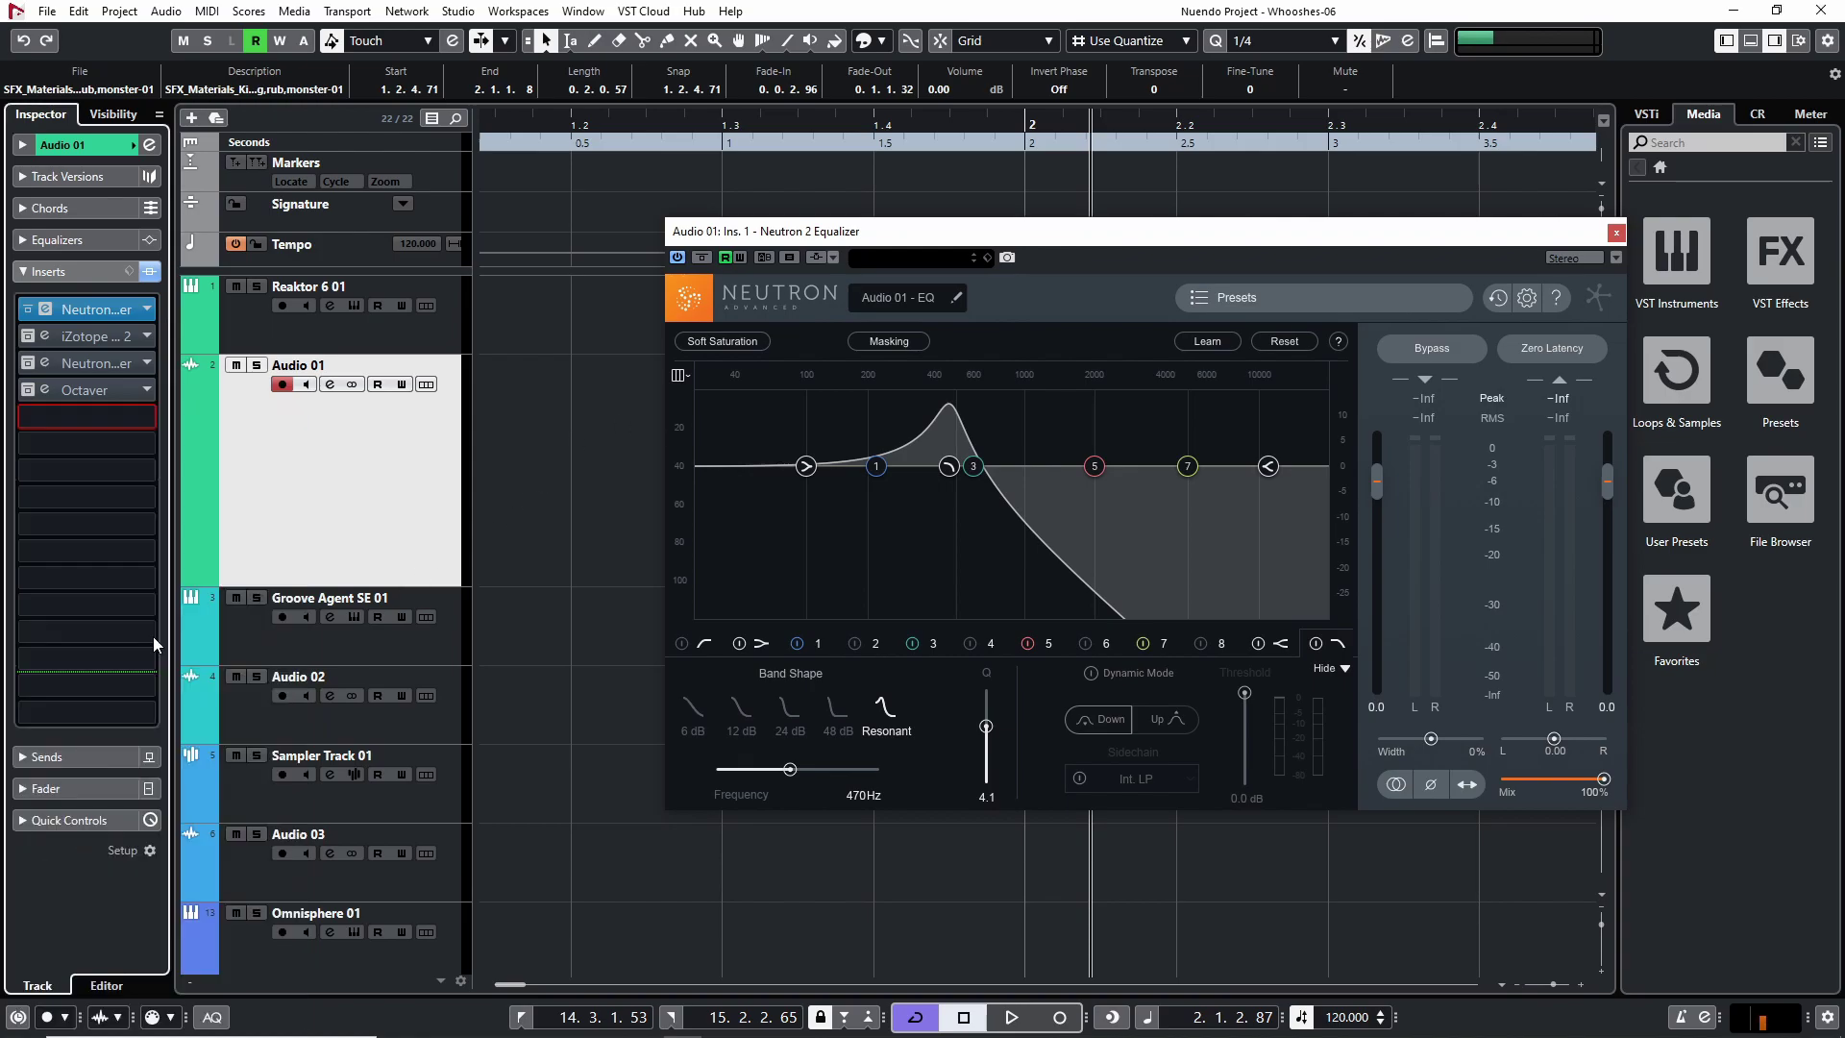
{"action": "left_click", "coordinate": [28, 310]}
{"action": "left_click_drag", "start_coordinate": [975, 213], "coordinate": [1577, 373]}
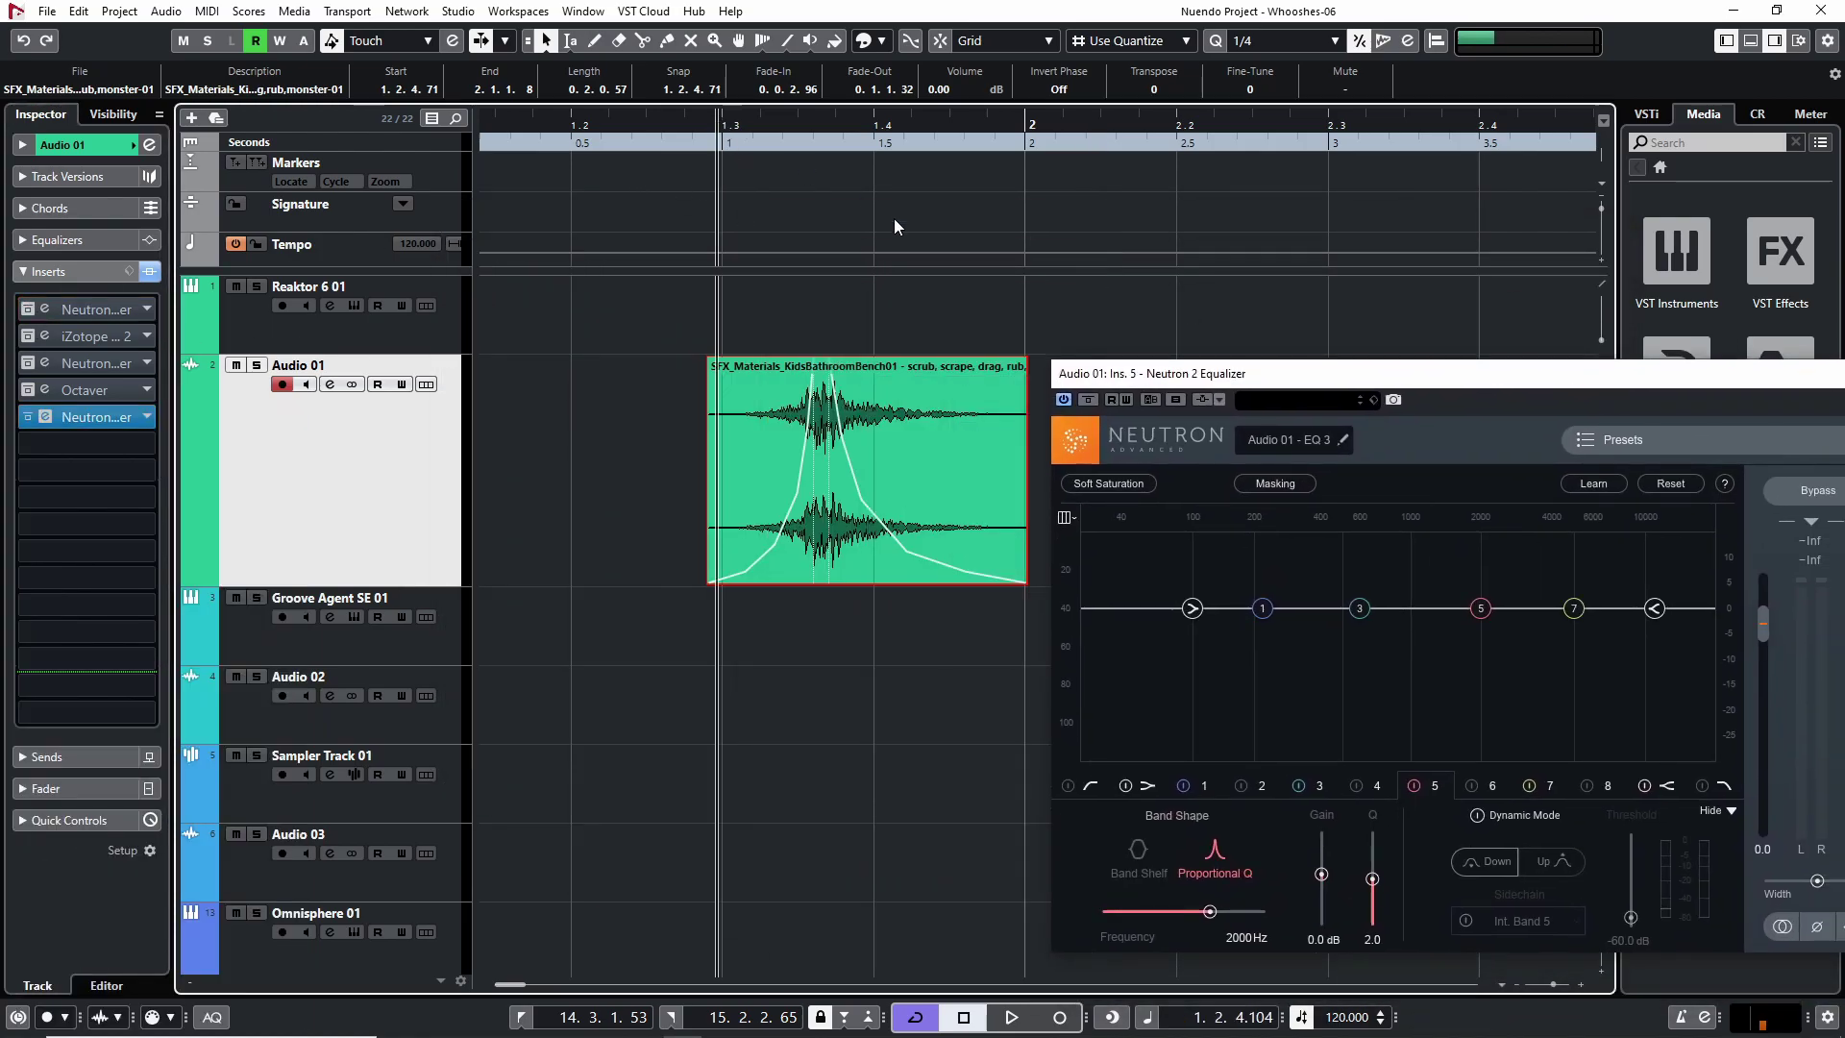
Step: Play the clip while examining its spectrum in the fifth insert's equalizer, and close the equalizer window
{"action": "key", "text": "space"}
{"action": "left_click_drag", "start_coordinate": [1202, 374], "coordinate": [992, 337]}
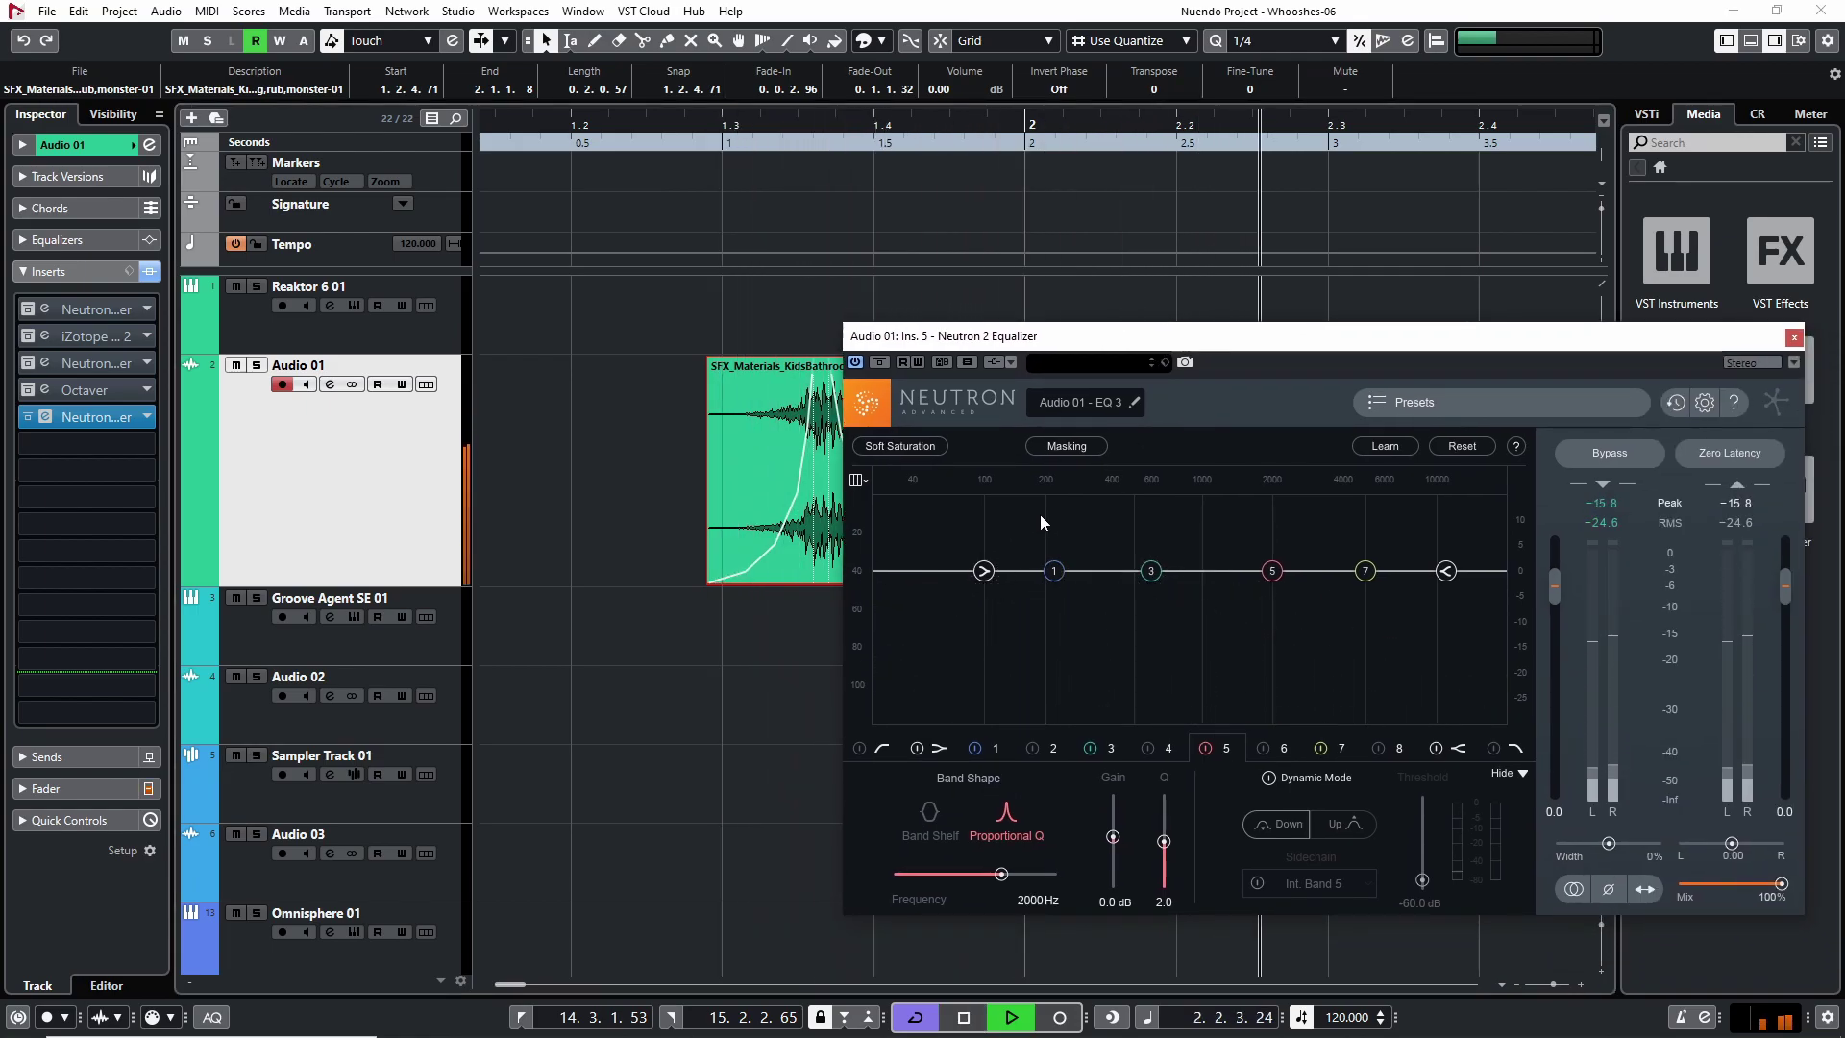
{"action": "key", "text": "space"}
{"action": "key", "text": "g"}
{"action": "key", "text": "g"}
{"action": "key", "text": "g"}
{"action": "left_click", "coordinate": [582, 123]}
{"action": "key", "text": "space"}
{"action": "key", "text": "space"}
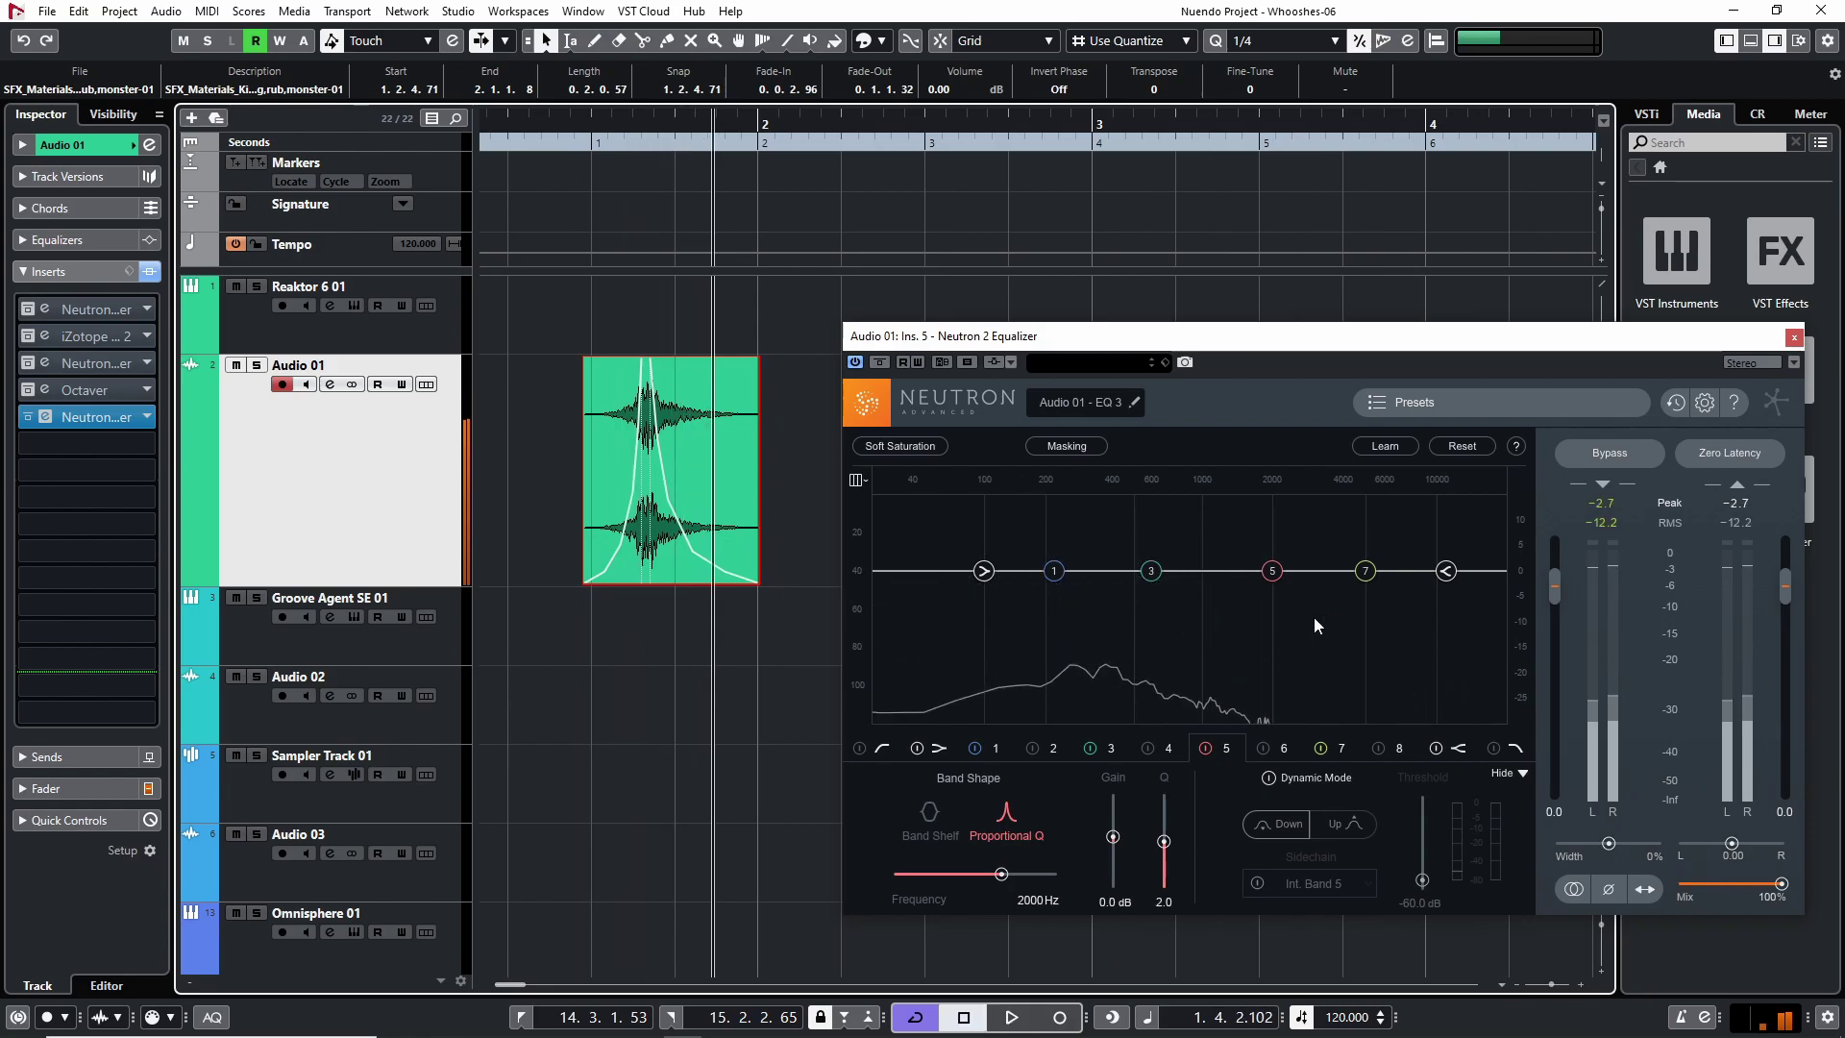
{"action": "left_click", "coordinate": [1795, 339]}
Step: Play the clip from its start again with the equalizer window closed
{"action": "key", "text": "h"}
{"action": "key", "text": "h"}
{"action": "key", "text": "h"}
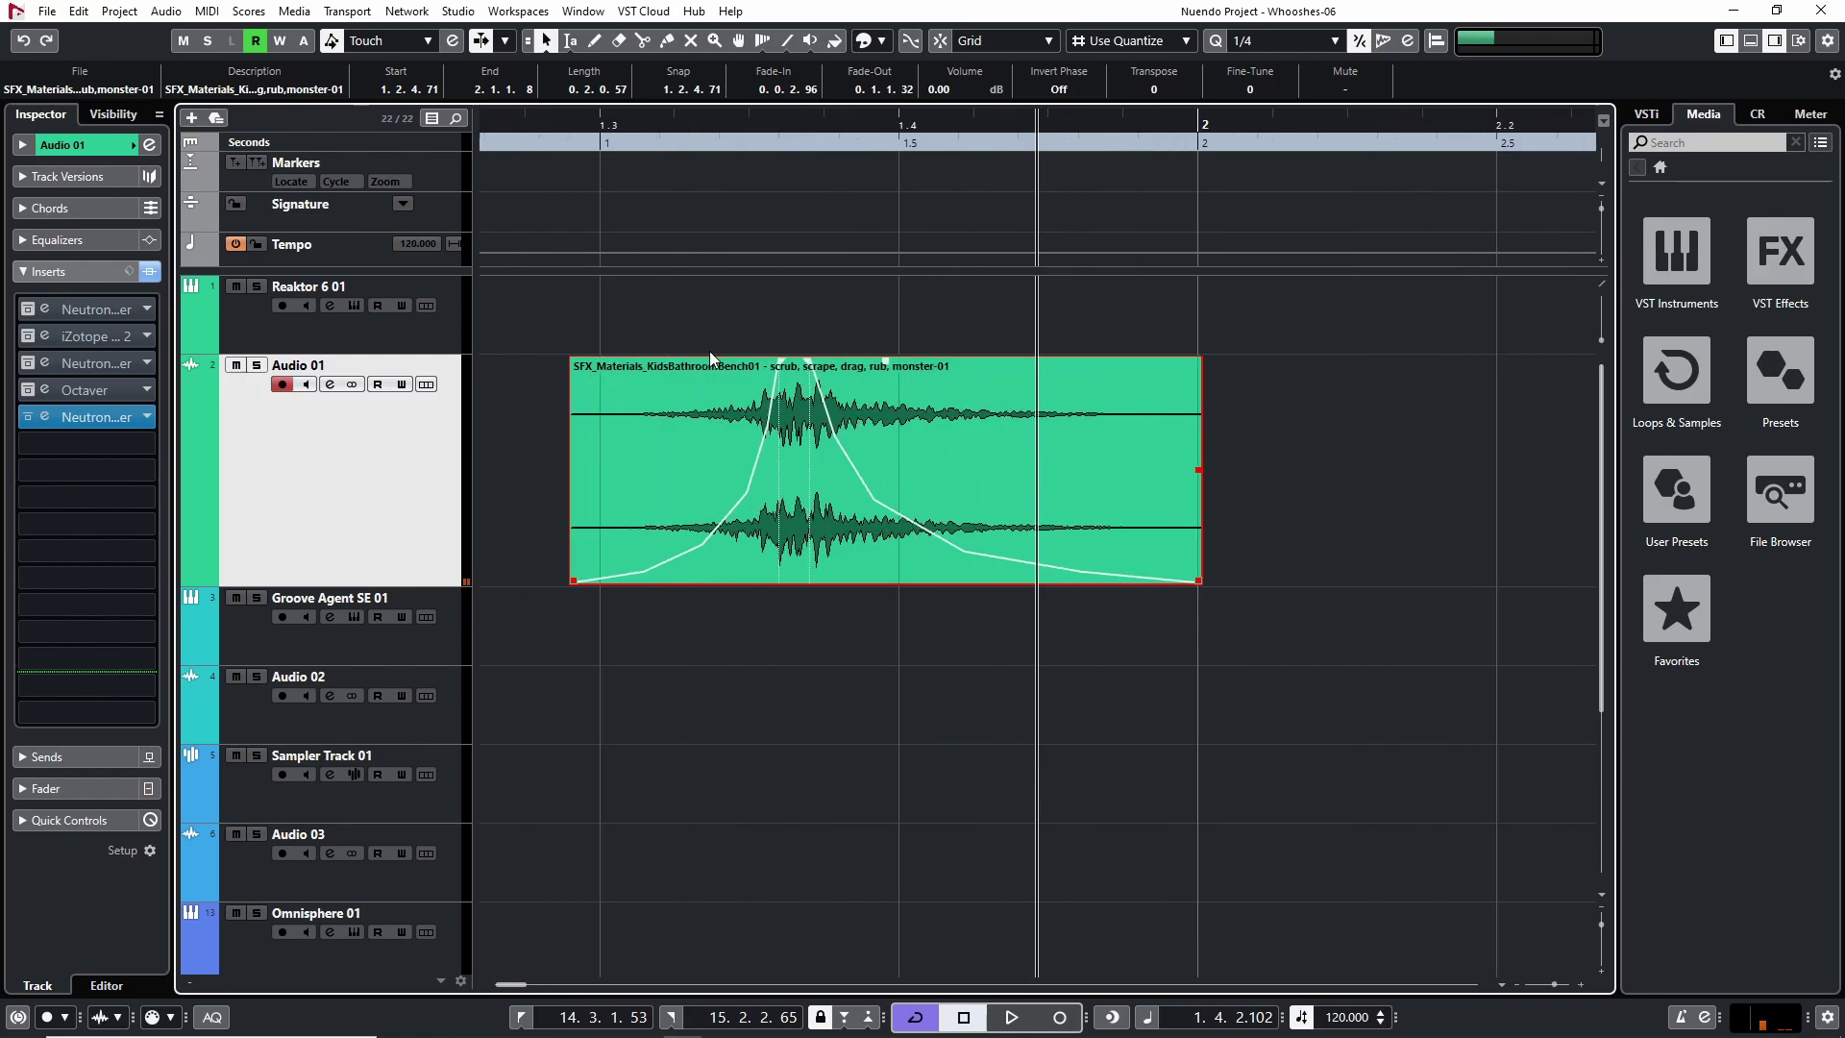
{"action": "left_click_drag", "start_coordinate": [571, 141], "coordinate": [794, 415]}
{"action": "key", "text": "space"}
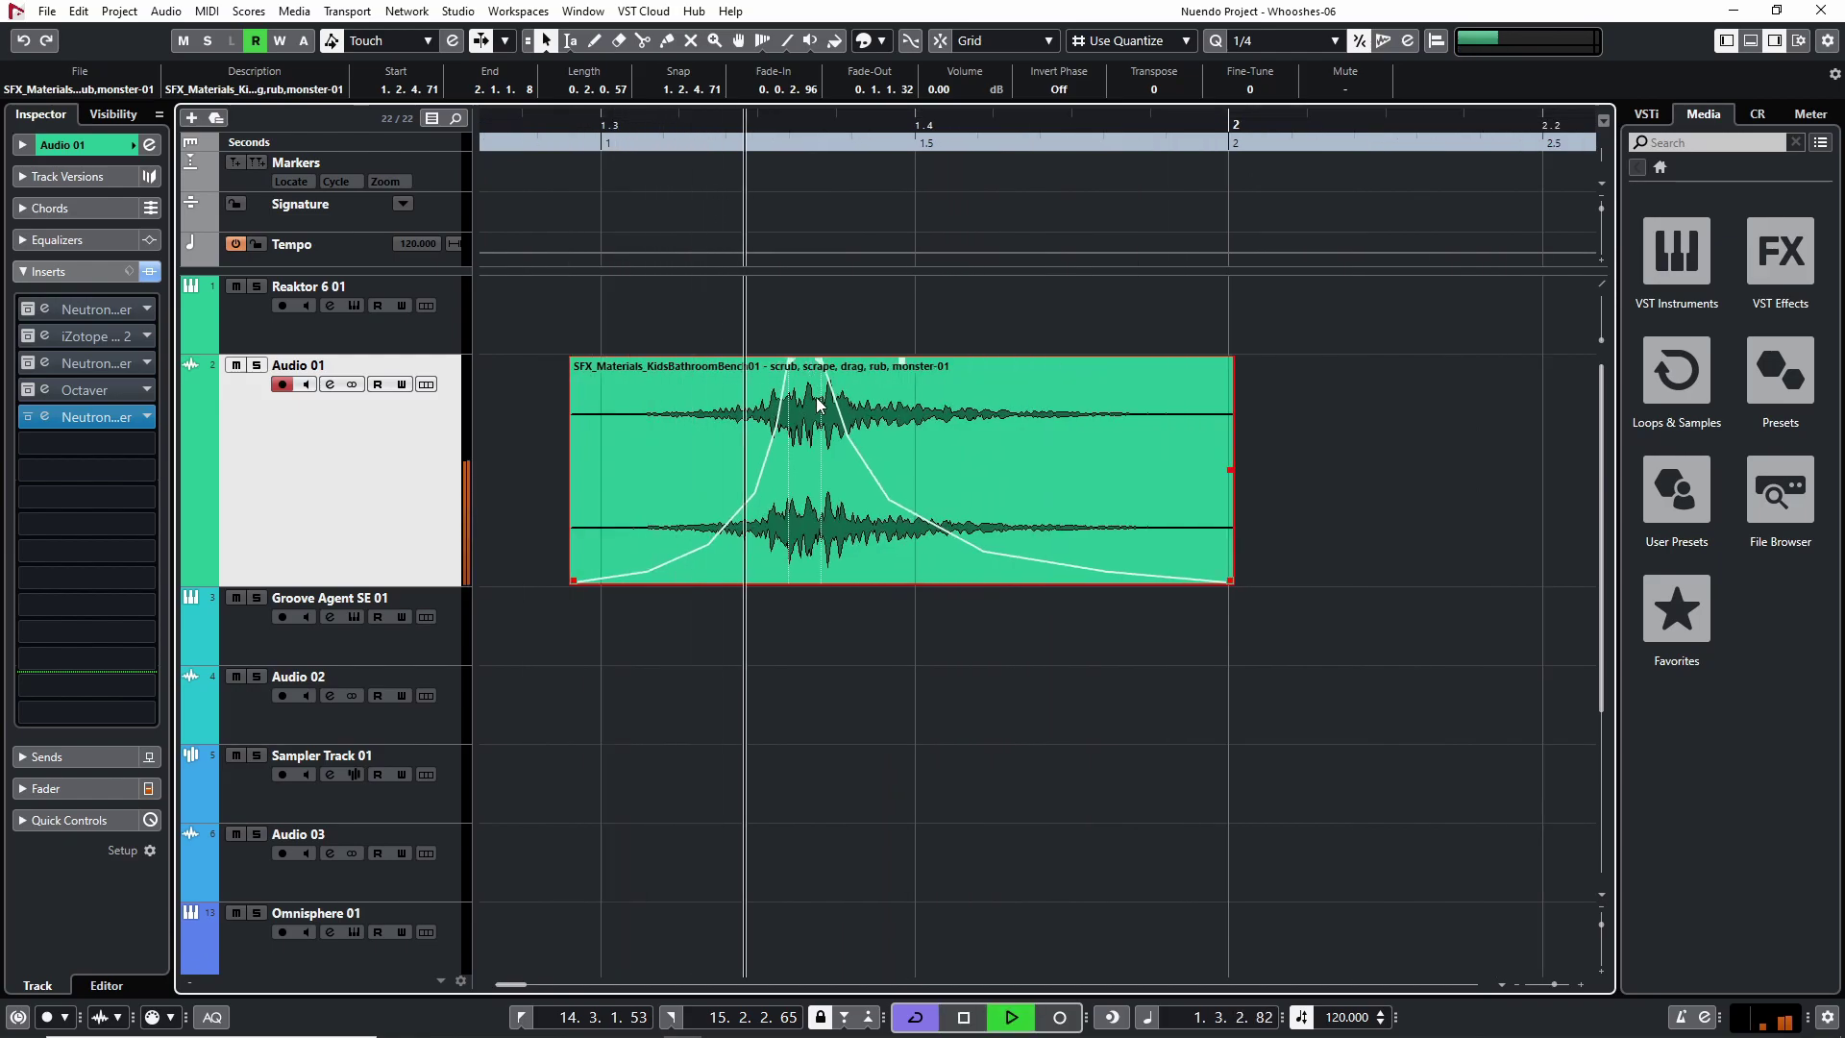
{"action": "key", "text": "g"}
{"action": "key", "text": "g"}
{"action": "key", "text": "space"}
Step: Switch from the fifth-slot equalizer to the Neutron 2 Equalizer in the first insert and play the clip with its window open
{"action": "left_click", "coordinate": [50, 415]}
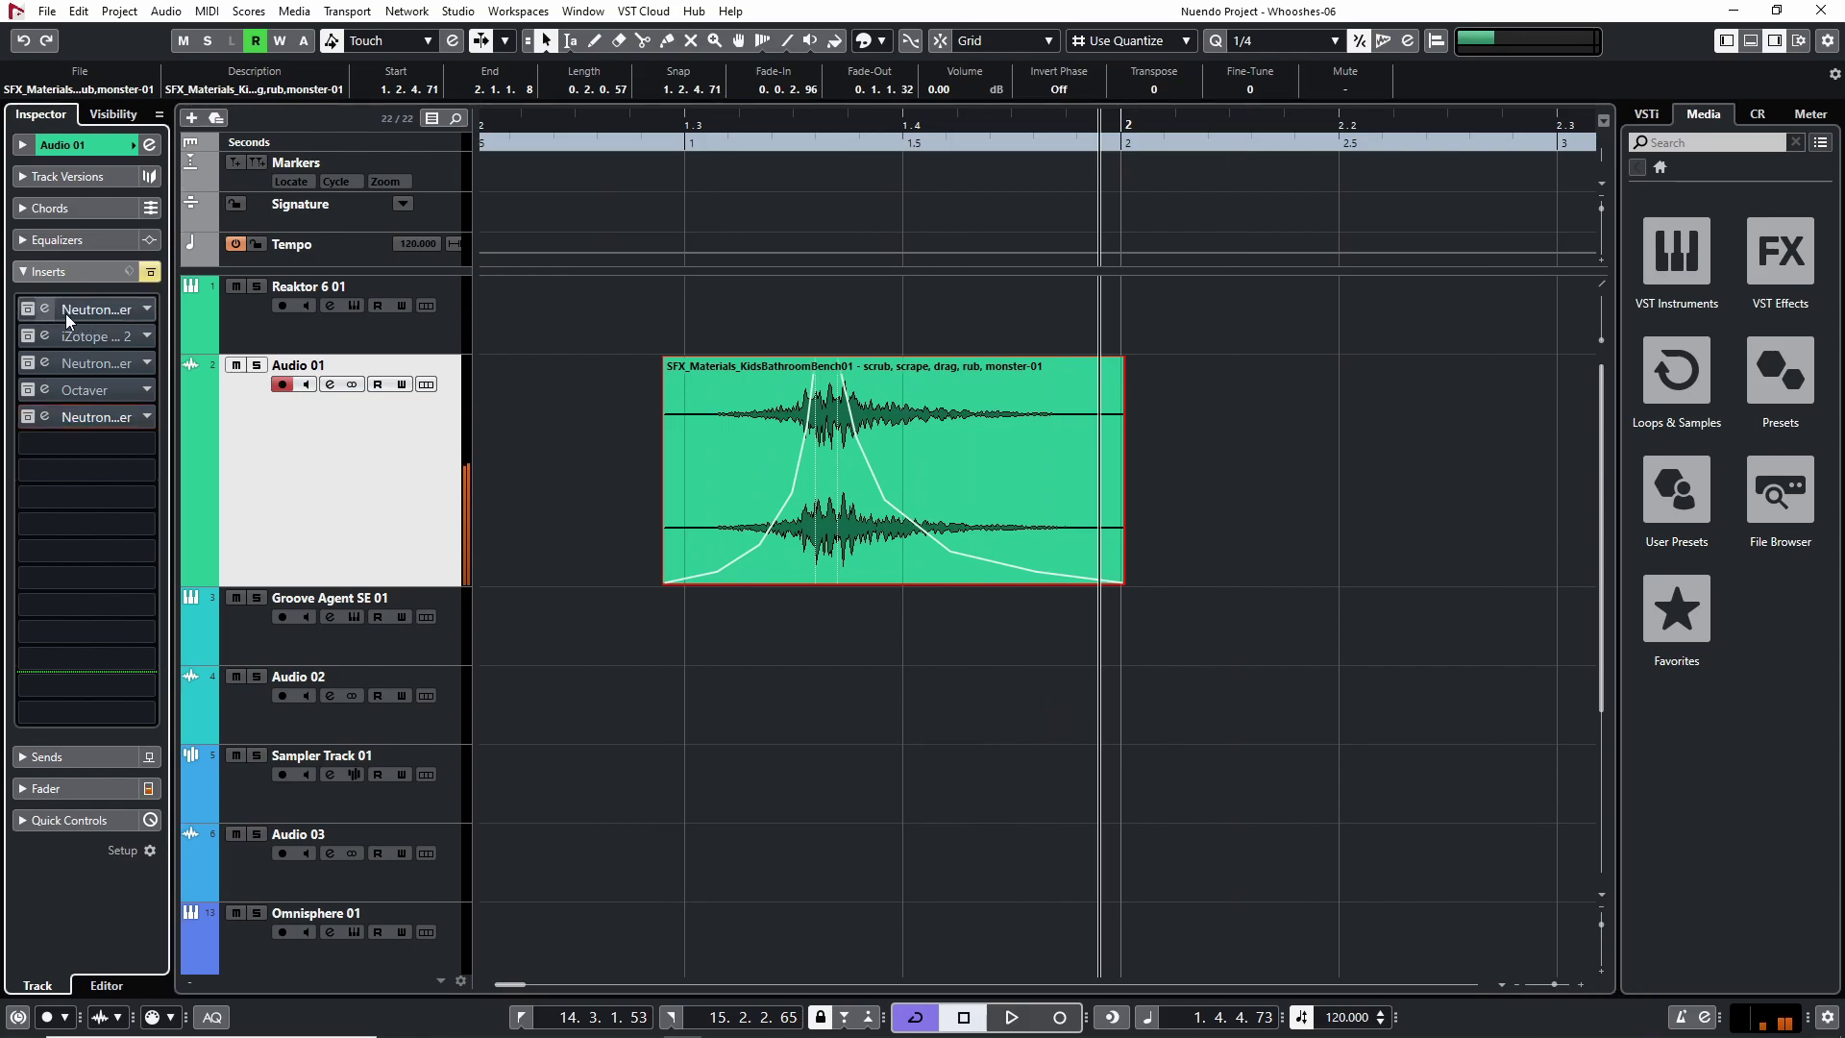
{"action": "left_click", "coordinate": [21, 311]}
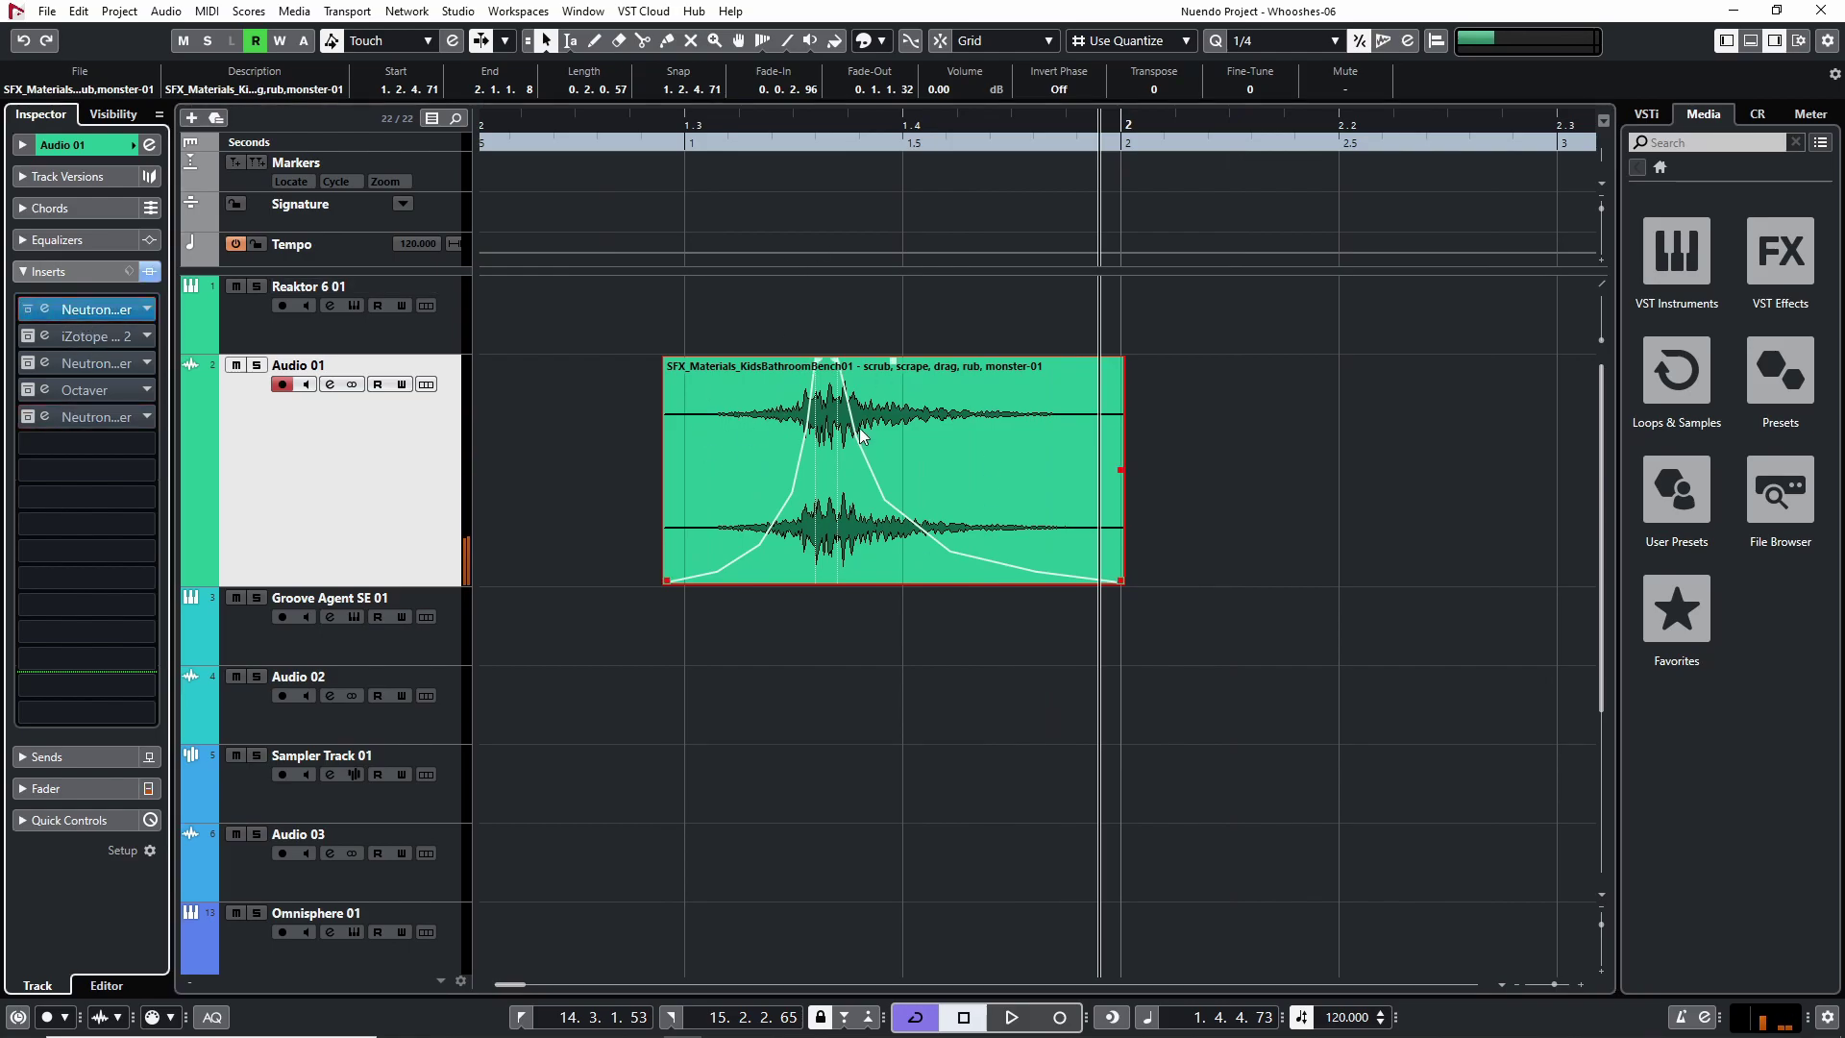
{"action": "left_click", "coordinate": [667, 133]}
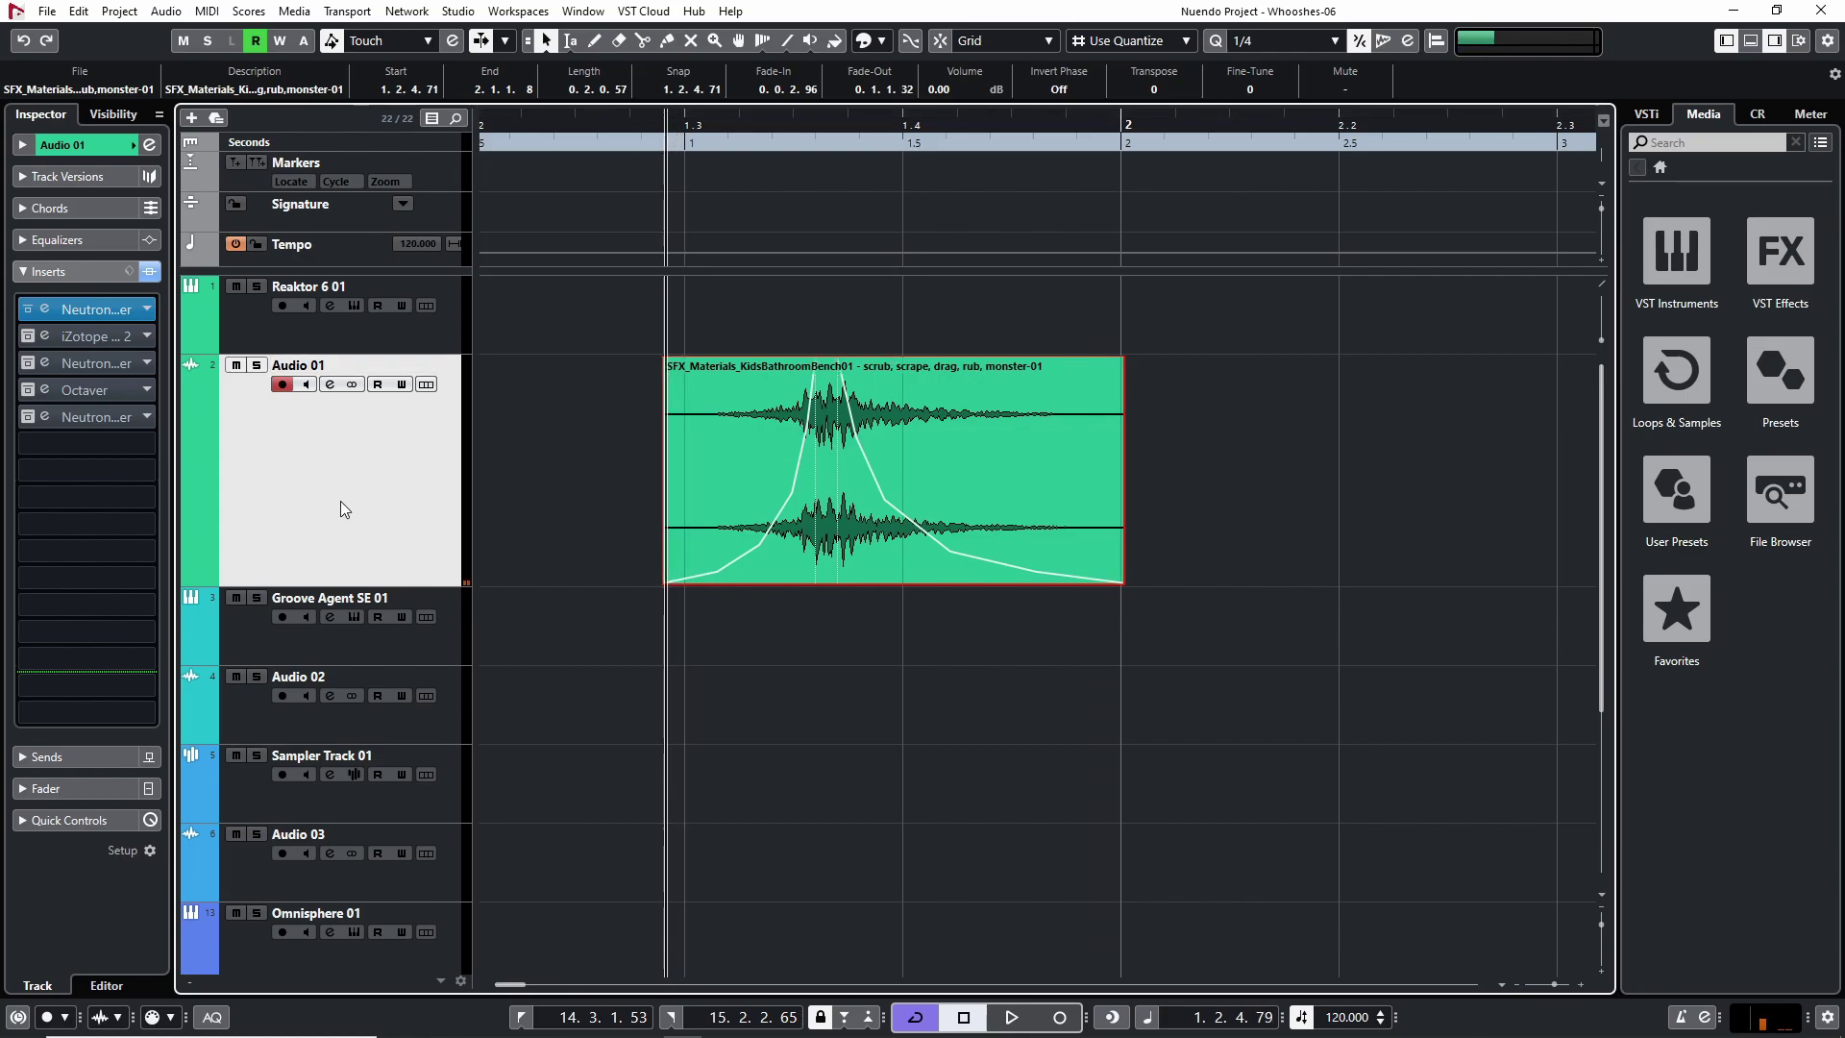
{"action": "left_click", "coordinate": [82, 312]}
{"action": "left_click_drag", "start_coordinate": [944, 255], "coordinate": [1262, 215]}
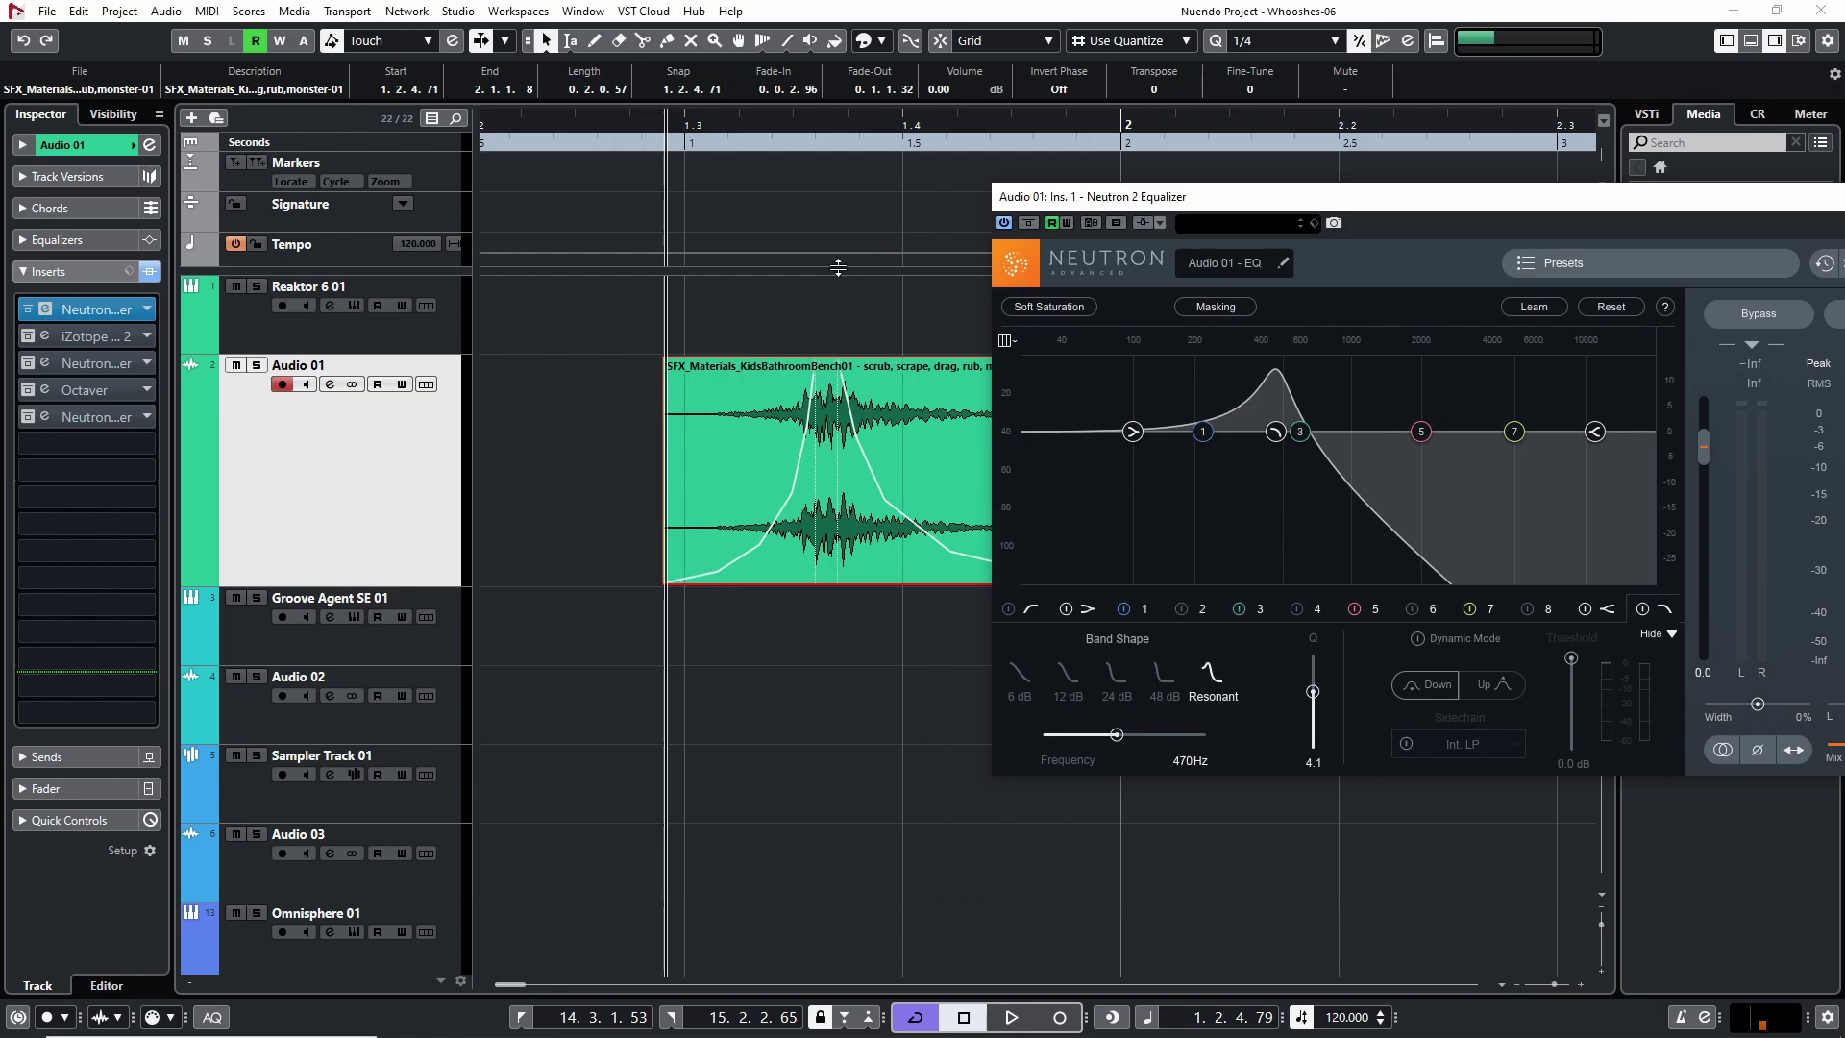
{"action": "key", "text": "space"}
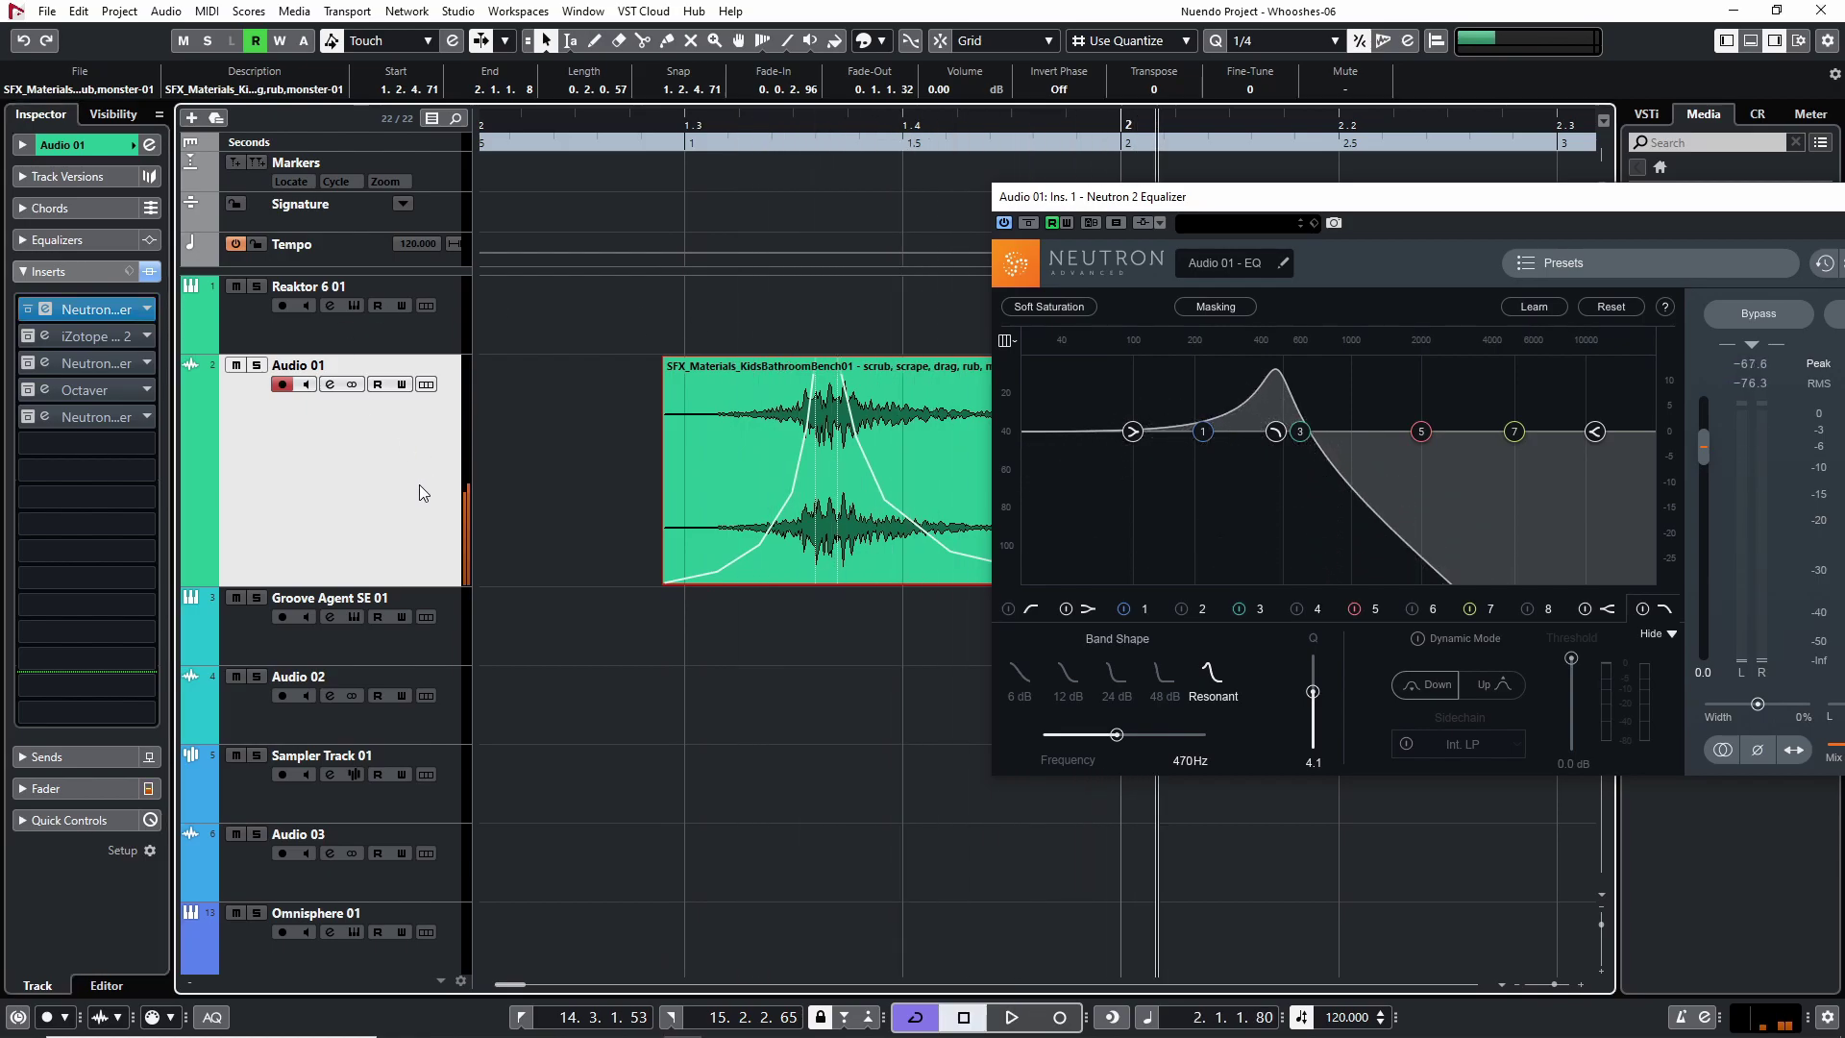
Step: Show Audio 01's automation lanes and draw a curved peak in the first equalizer's low-pass frequency over the clip's loudest part
{"action": "key", "text": "a"}
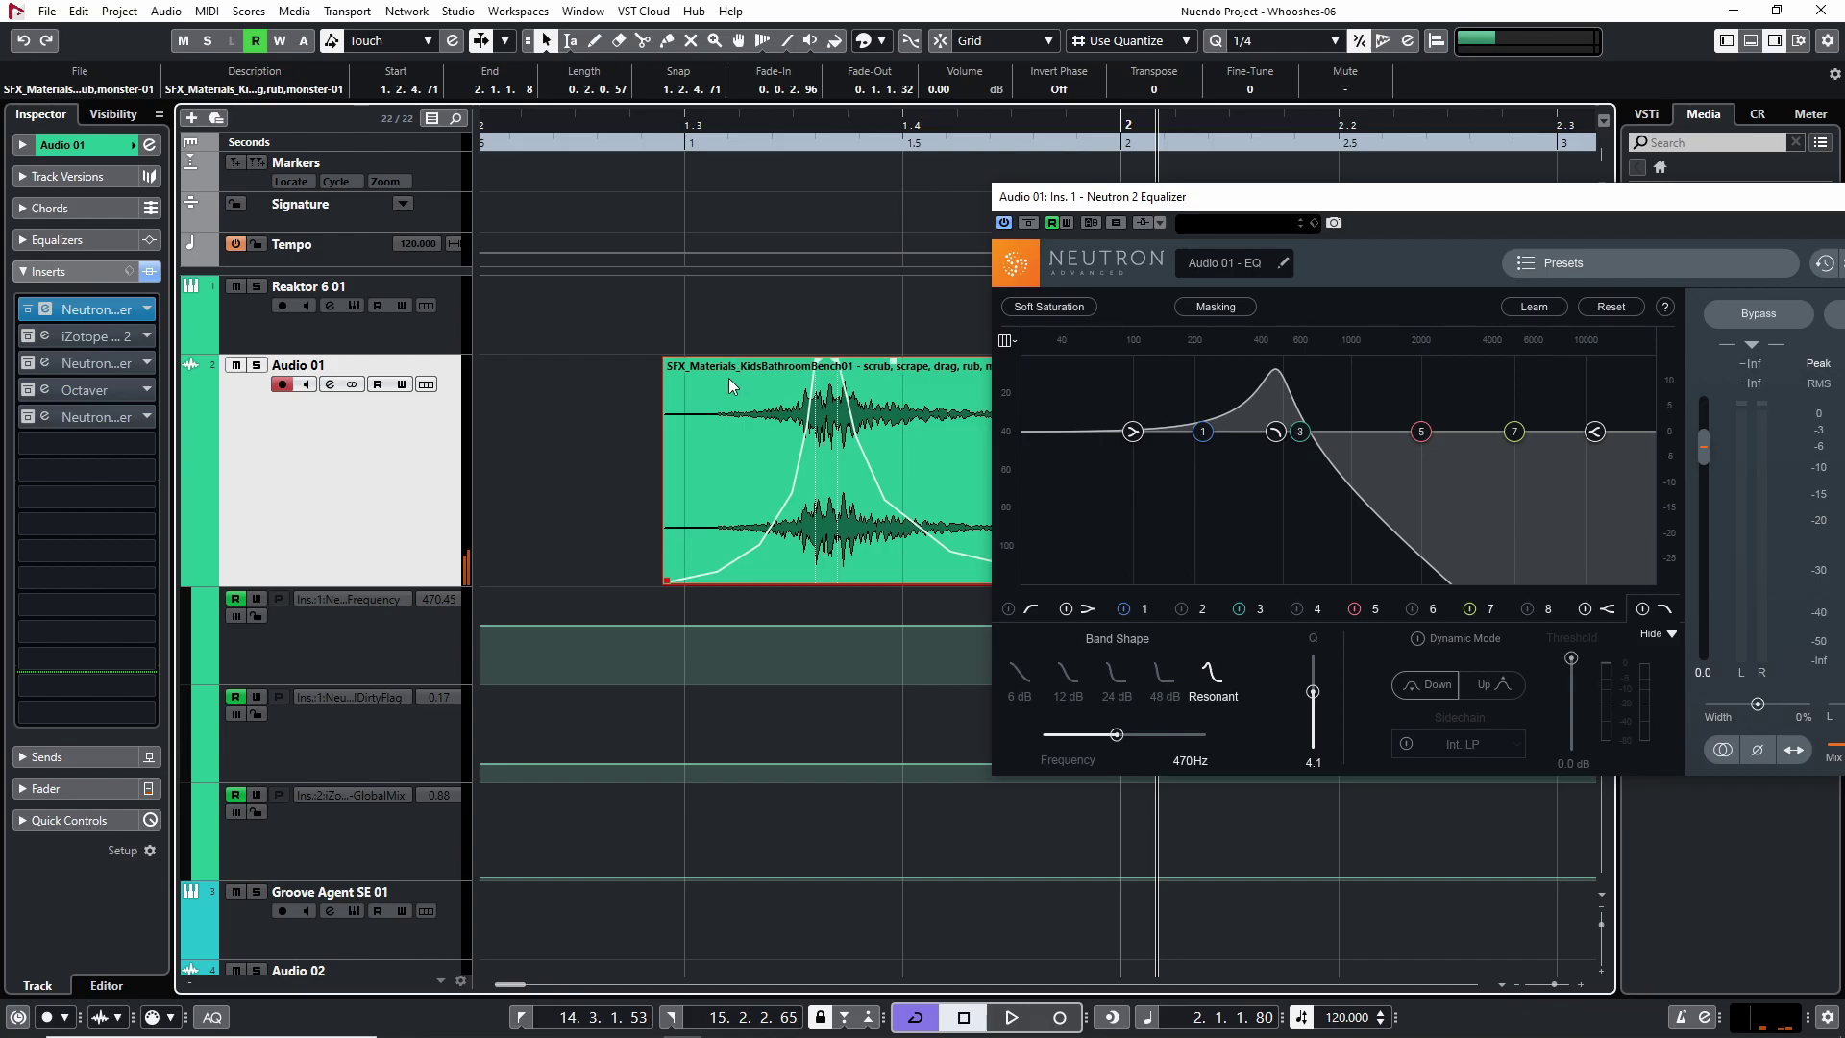
{"action": "key", "text": "g"}
{"action": "key", "text": "g"}
{"action": "key", "text": "g"}
{"action": "key", "text": "h"}
{"action": "key", "text": "h"}
{"action": "key", "text": "h"}
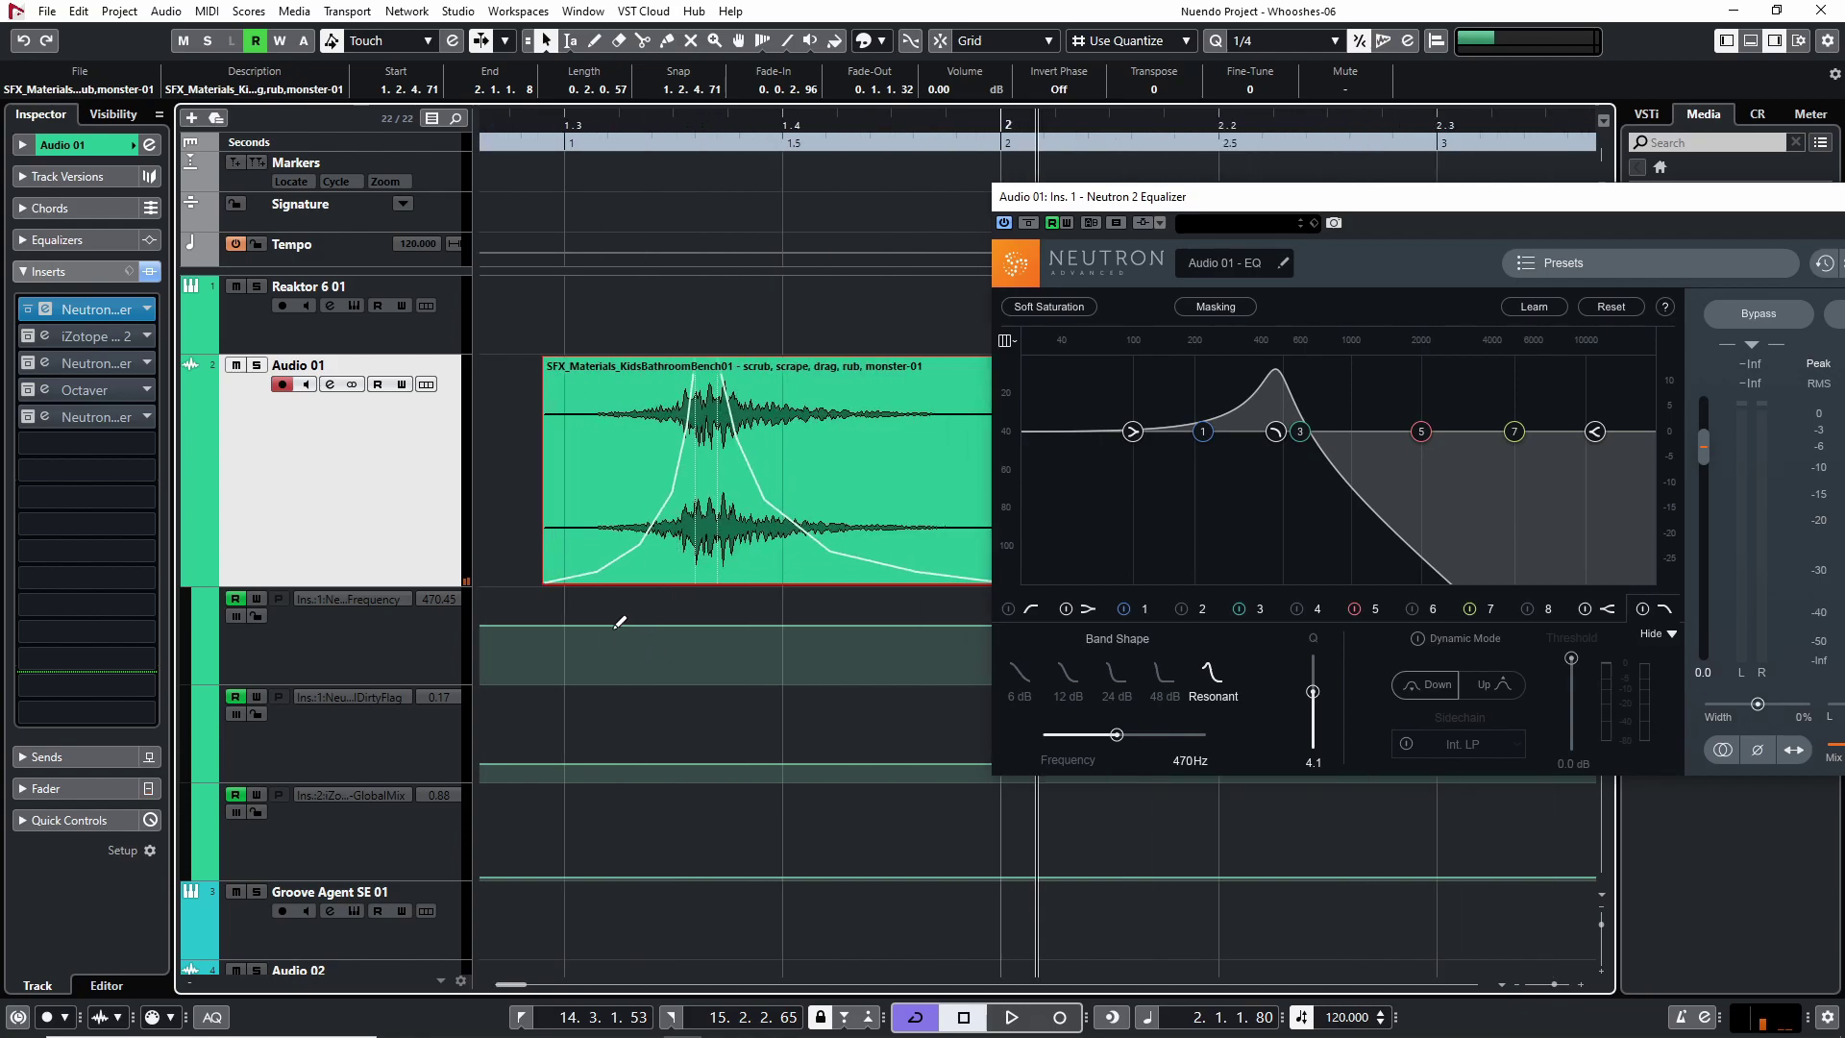
{"action": "left_click_drag", "start_coordinate": [576, 626], "coordinate": [702, 616]}
{"action": "left_click_drag", "start_coordinate": [916, 615], "coordinate": [919, 675]}
{"action": "left_click_drag", "start_coordinate": [642, 638], "coordinate": [660, 645]}
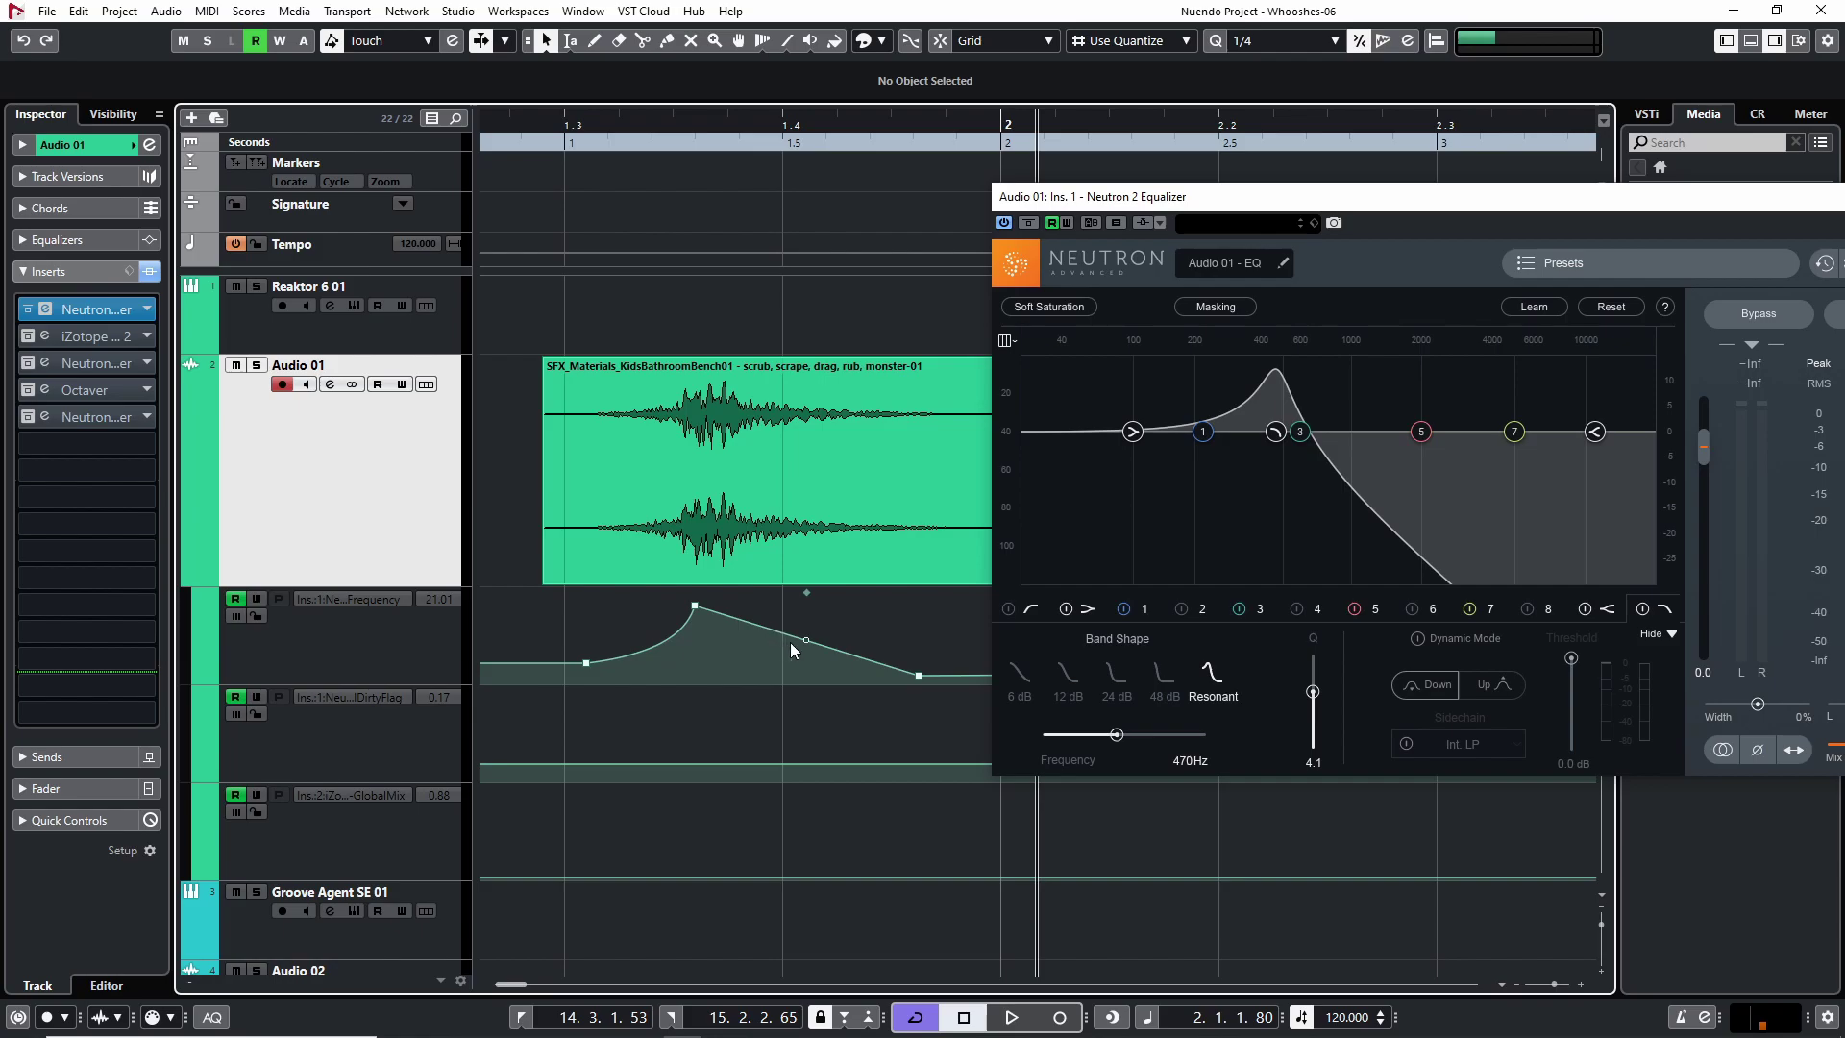
Step: Play the clip from its start through the automated low-pass filter
{"action": "left_click", "coordinate": [544, 136]}
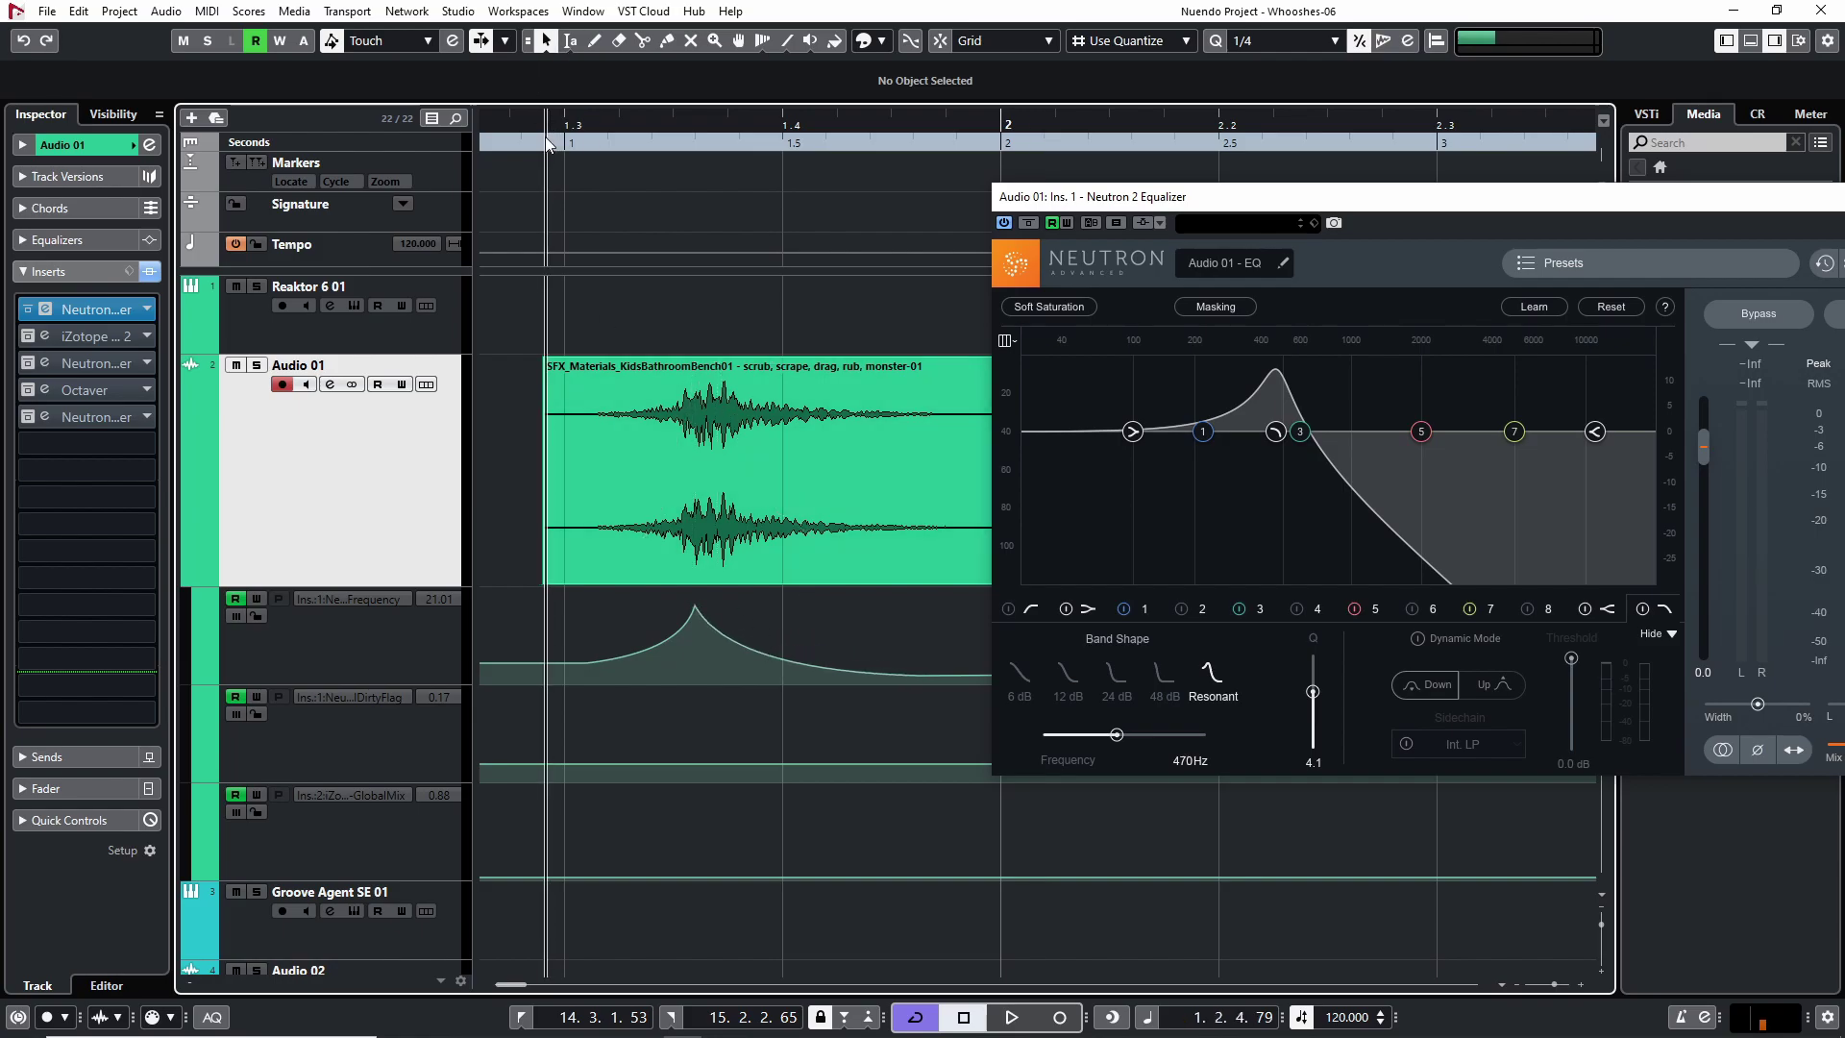
{"action": "key", "text": "space"}
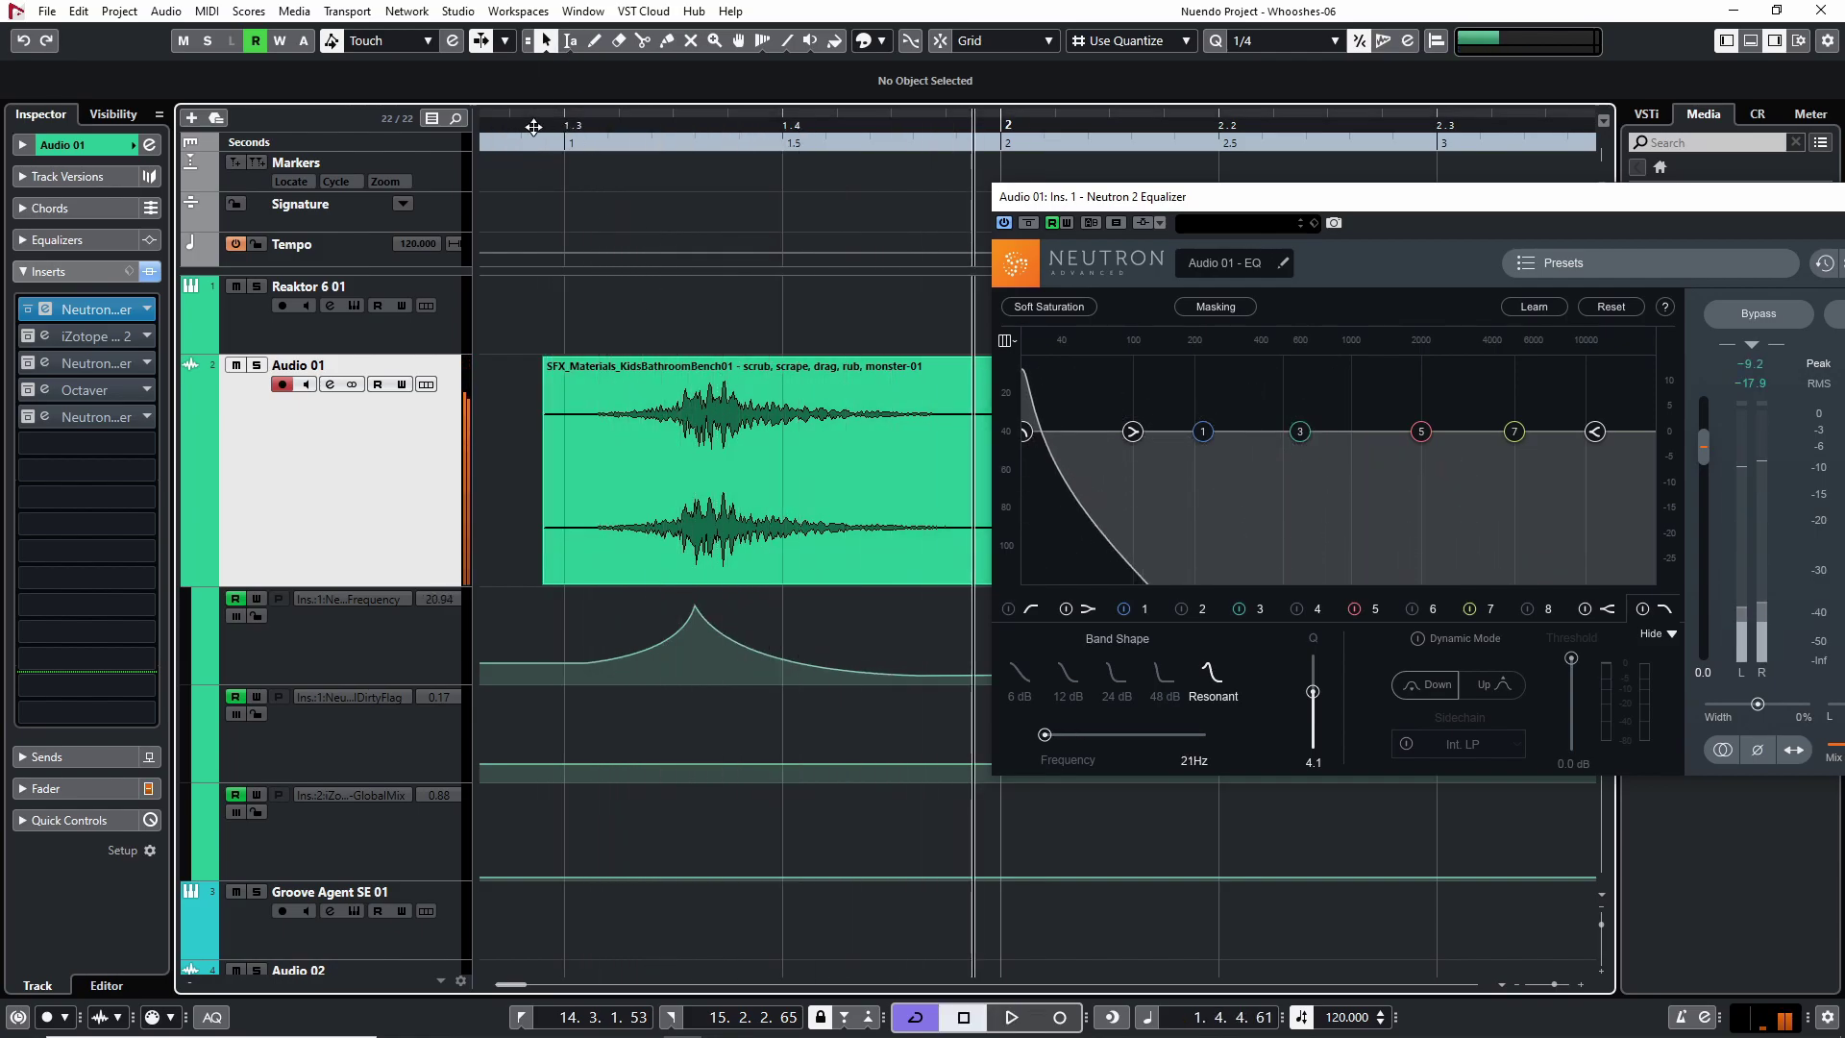
{"action": "key", "text": "space"}
Step: Select the low-pass frequency automation points under the clip and scale them so the first point at 1.3.1.48 drops to 20.00
{"action": "key", "text": "g"}
{"action": "key", "text": "g"}
{"action": "scroll", "coordinate": [664, 639], "scroll_direction": "right", "scroll_amount": 3}
{"action": "key", "text": "g"}
{"action": "key", "text": "g"}
{"action": "scroll", "coordinate": [644, 614], "scroll_direction": "right", "scroll_amount": 1}
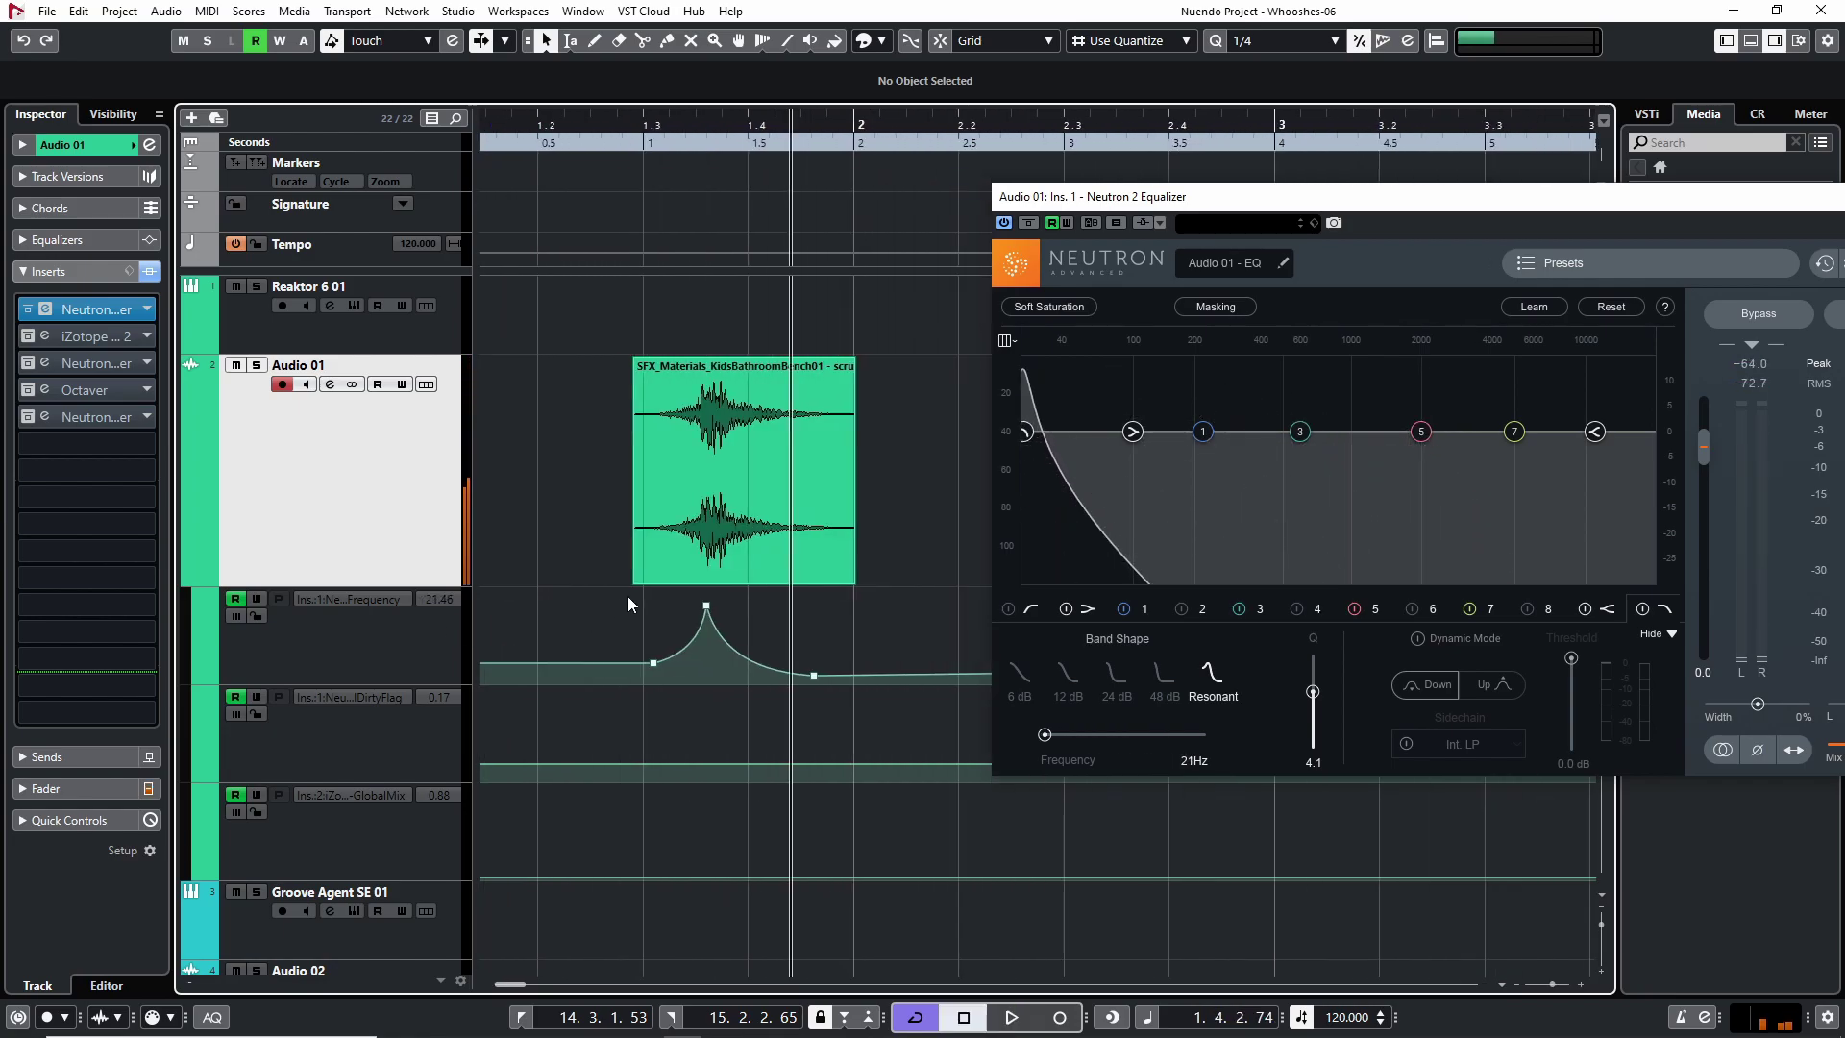
{"action": "left_click_drag", "start_coordinate": [765, 655], "coordinate": [823, 690]}
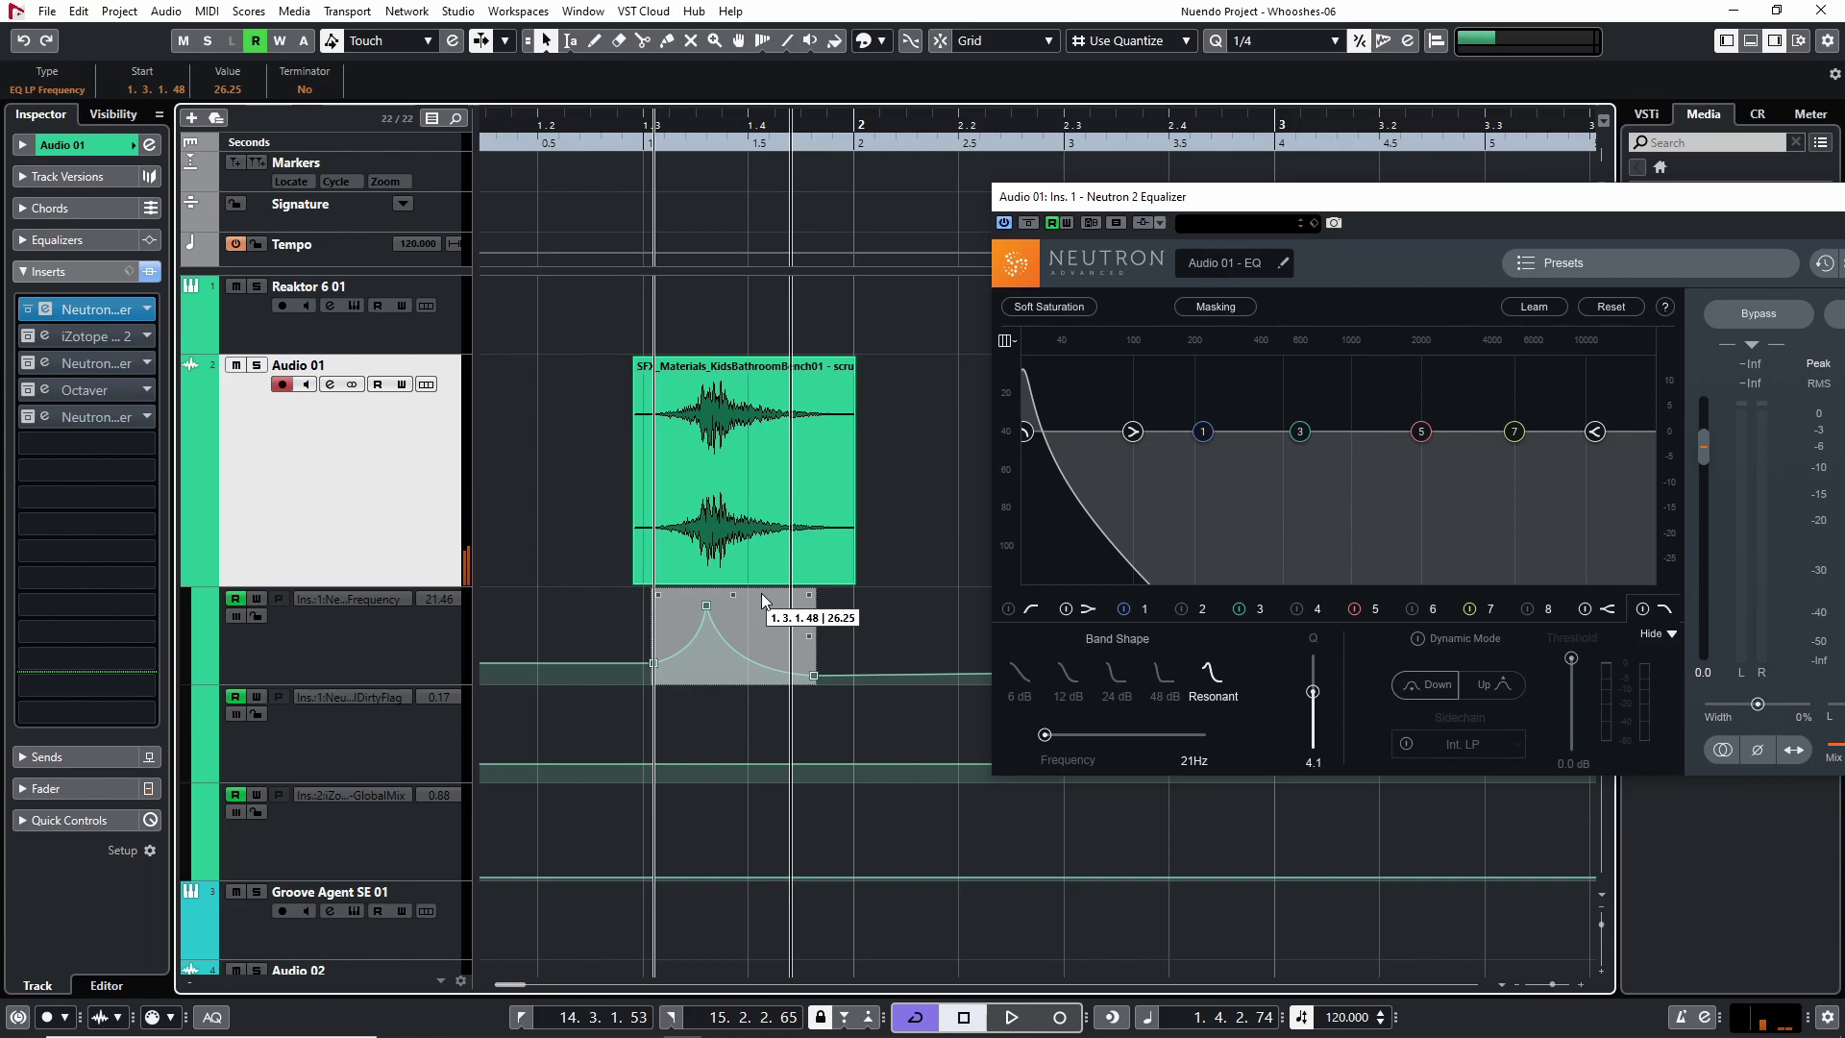
{"action": "left_click_drag", "start_coordinate": [741, 587], "coordinate": [741, 595]}
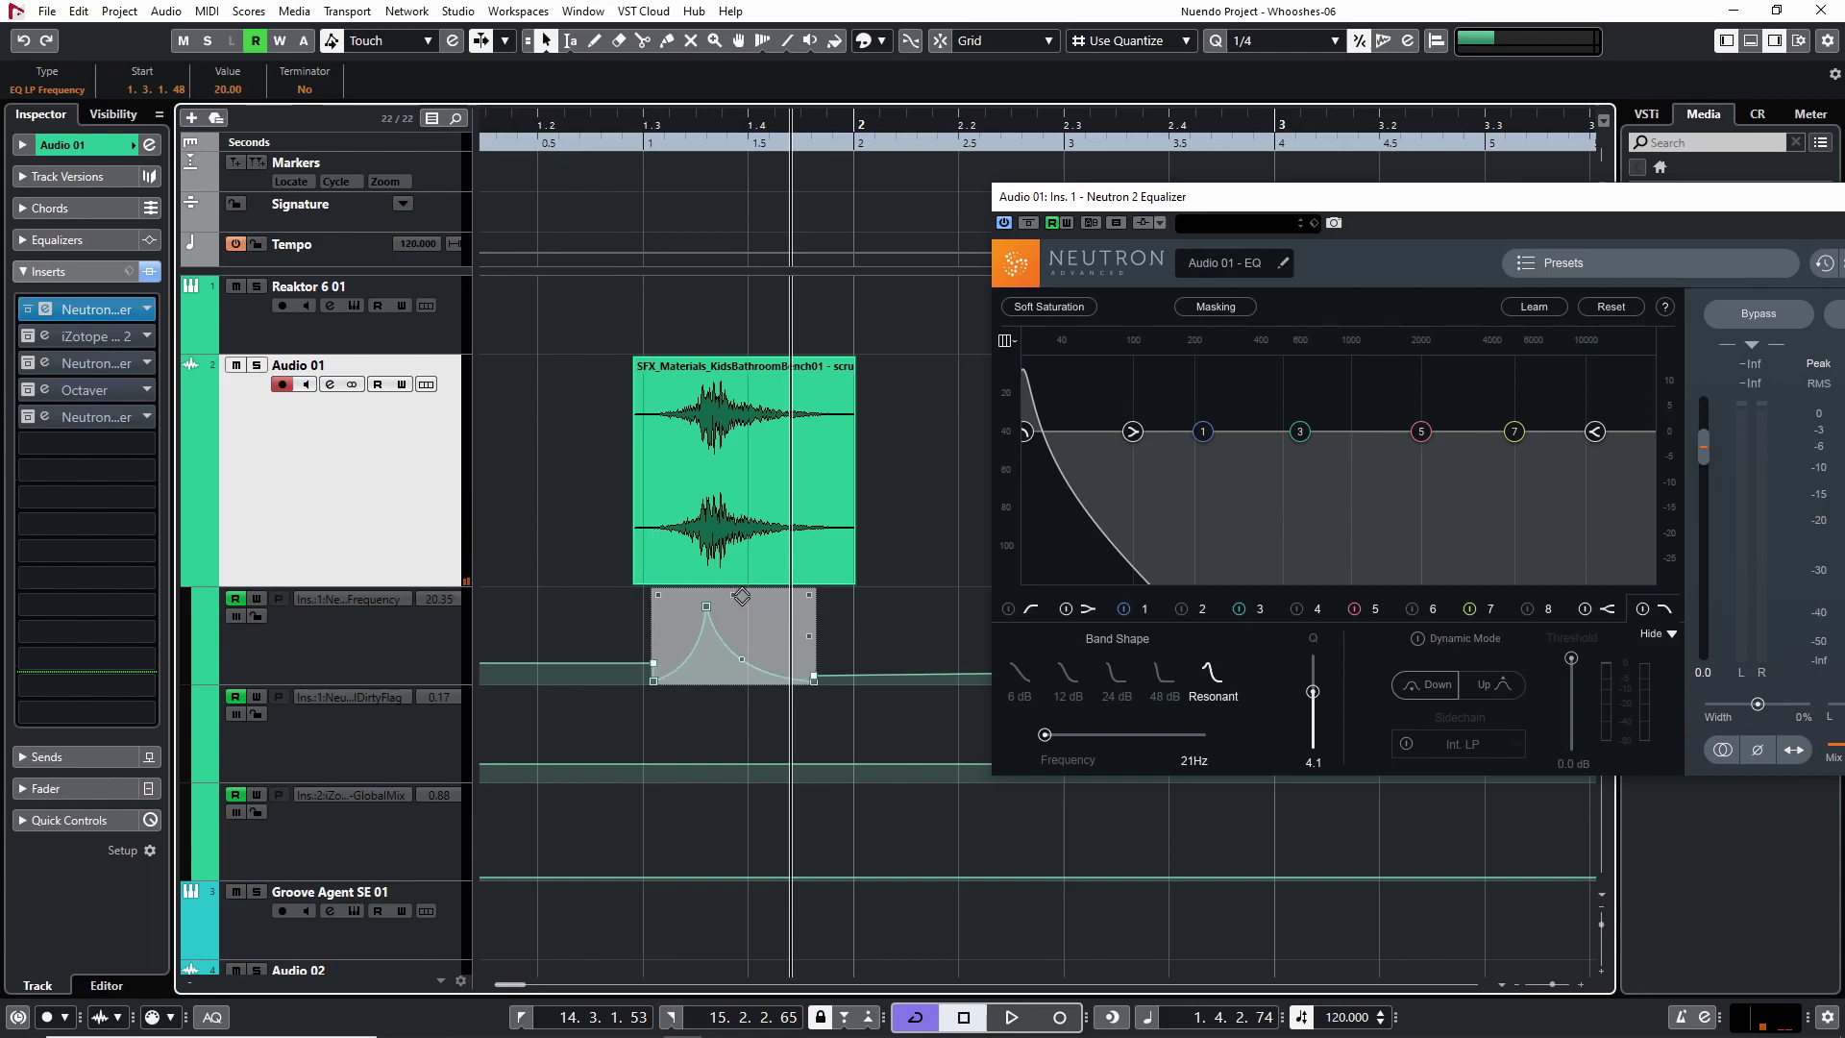
Step: Scale the selected low-pass frequency points so the first one at 1.3.1.48 reads 62.08, play the clip and deselect the points
{"action": "left_click_drag", "start_coordinate": [648, 142], "coordinate": [721, 613]}
{"action": "key", "text": "space"}
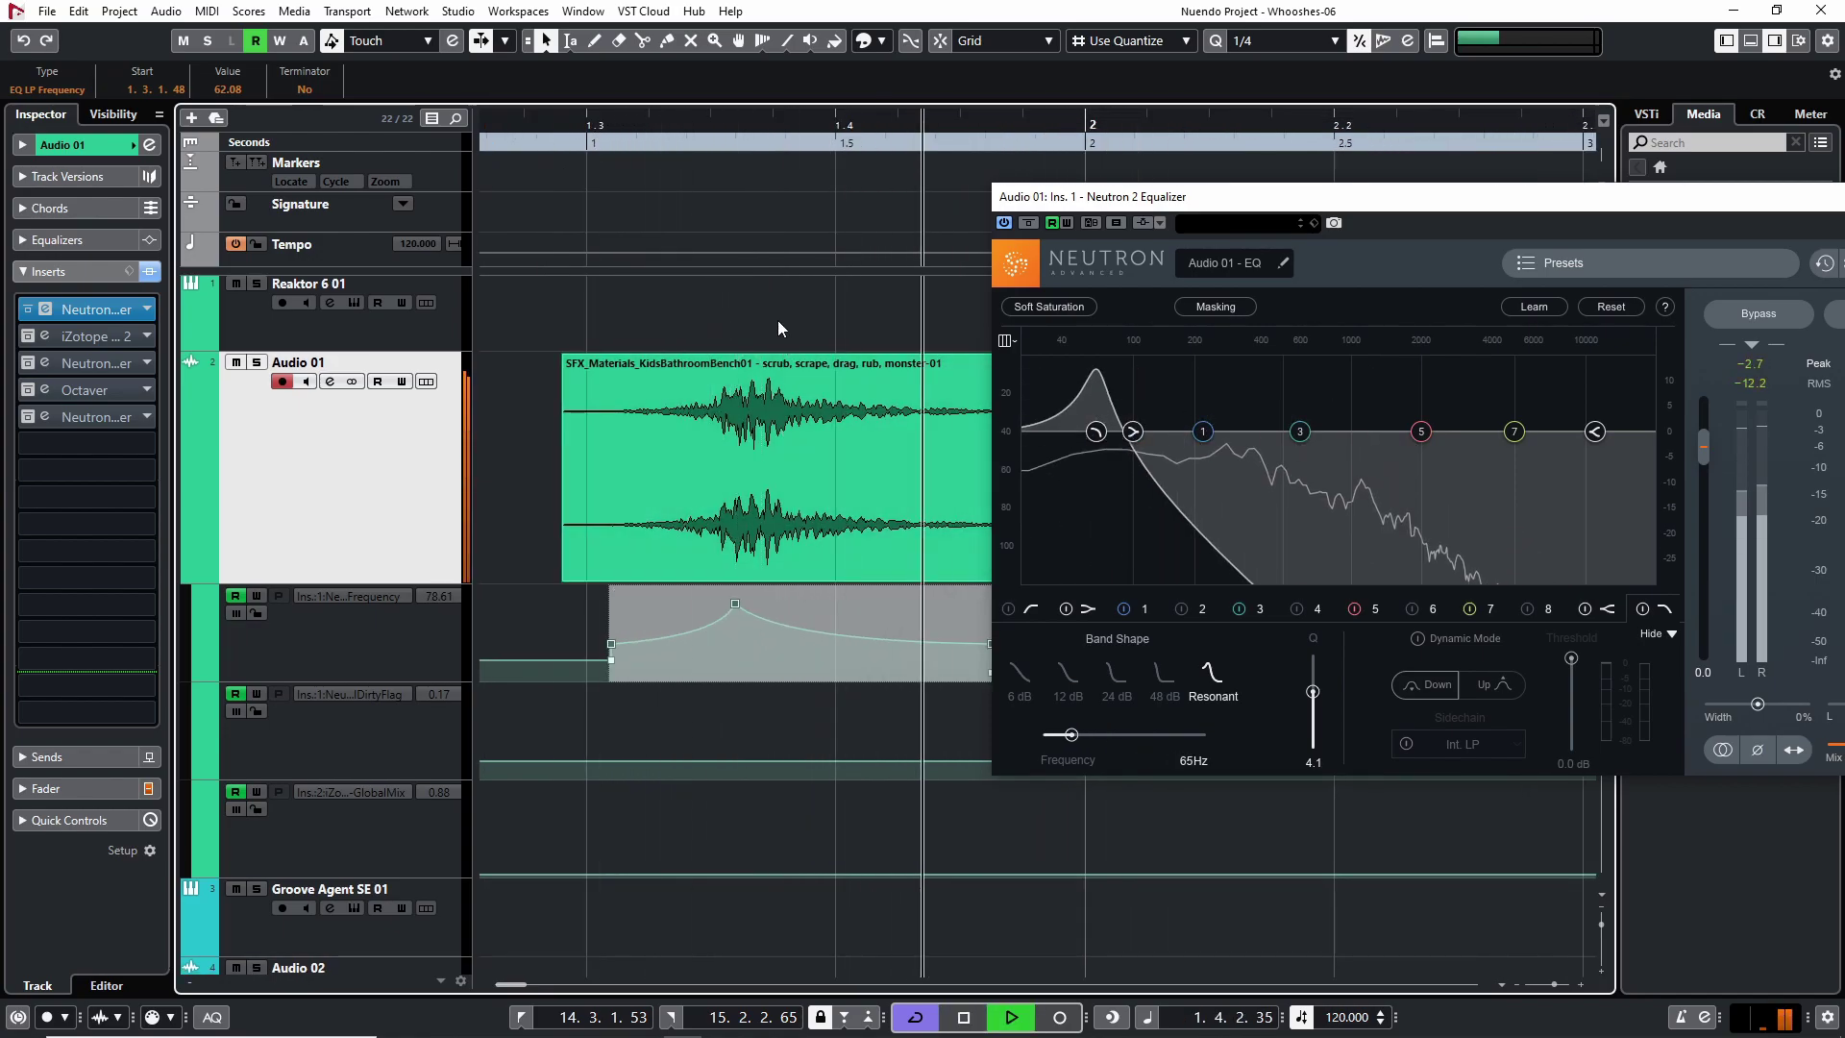
{"action": "key", "text": "space"}
{"action": "key", "text": "g"}
{"action": "left_click_drag", "start_coordinate": [797, 300], "coordinate": [532, 318]}
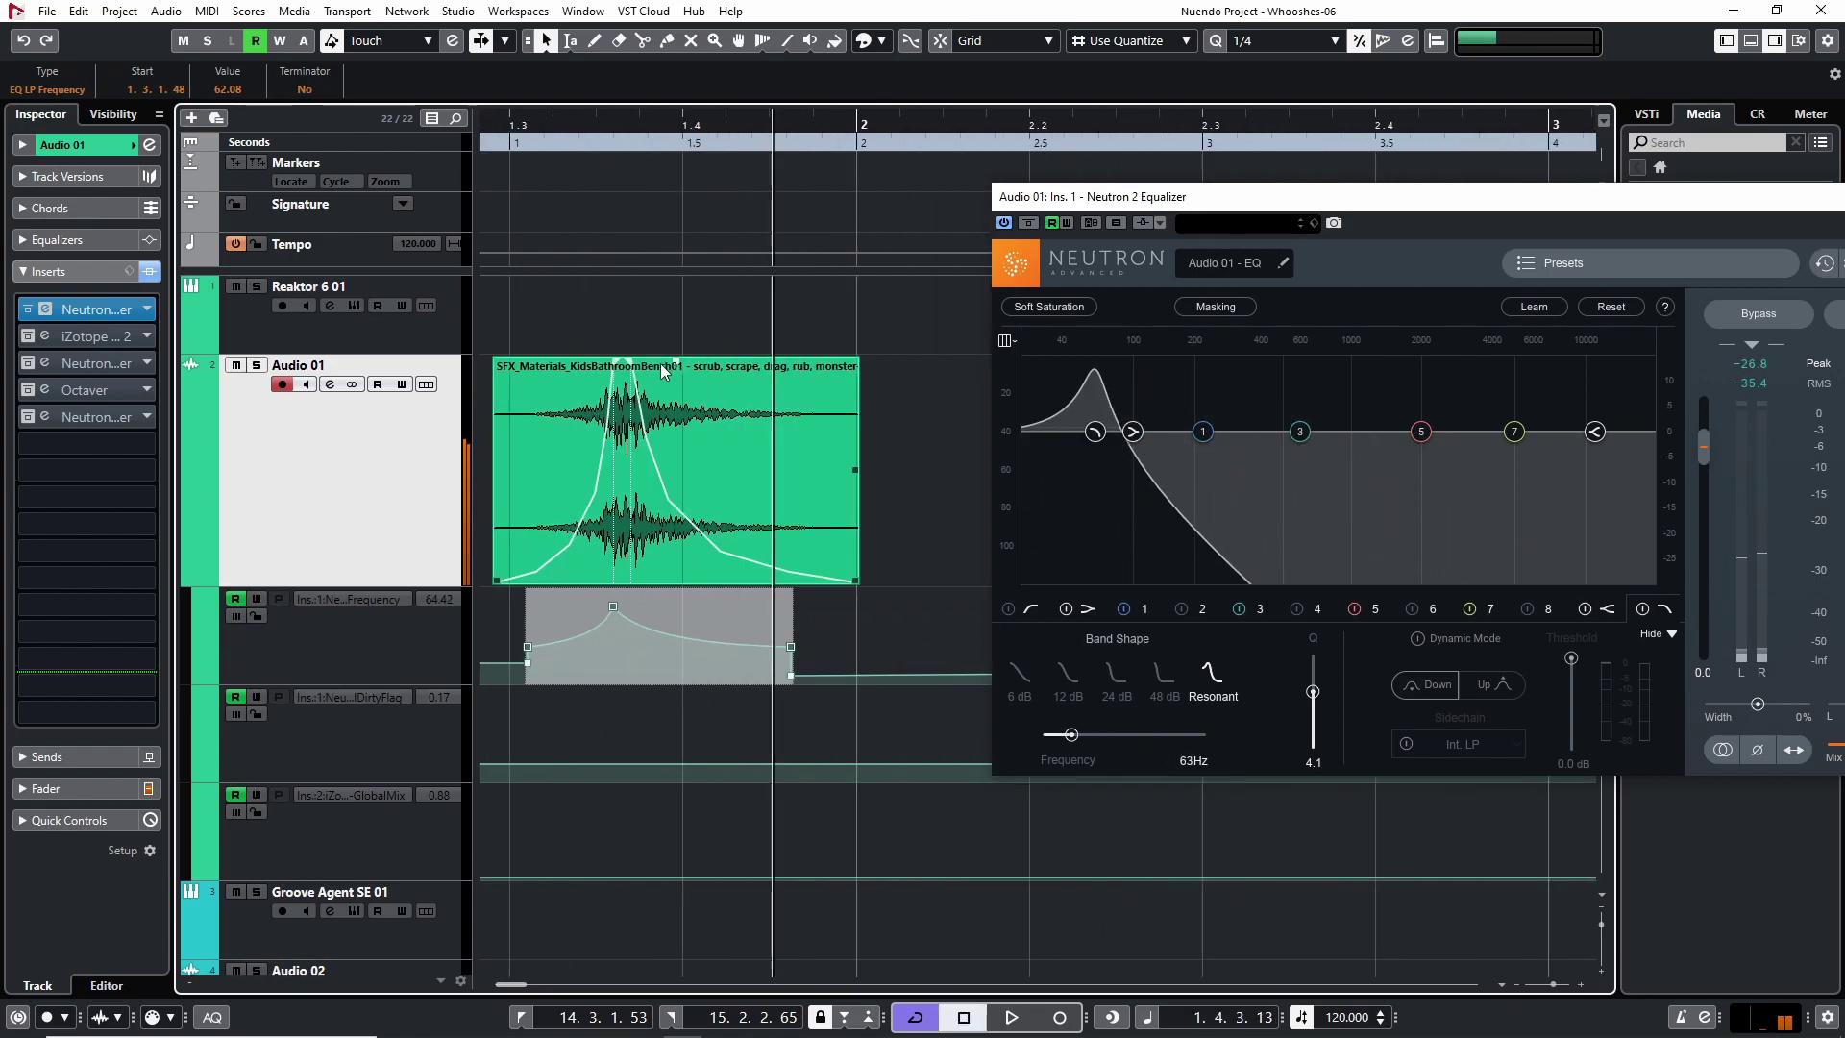
{"action": "left_click", "coordinate": [535, 142]}
{"action": "key", "text": "space"}
{"action": "left_click", "coordinate": [884, 326]}
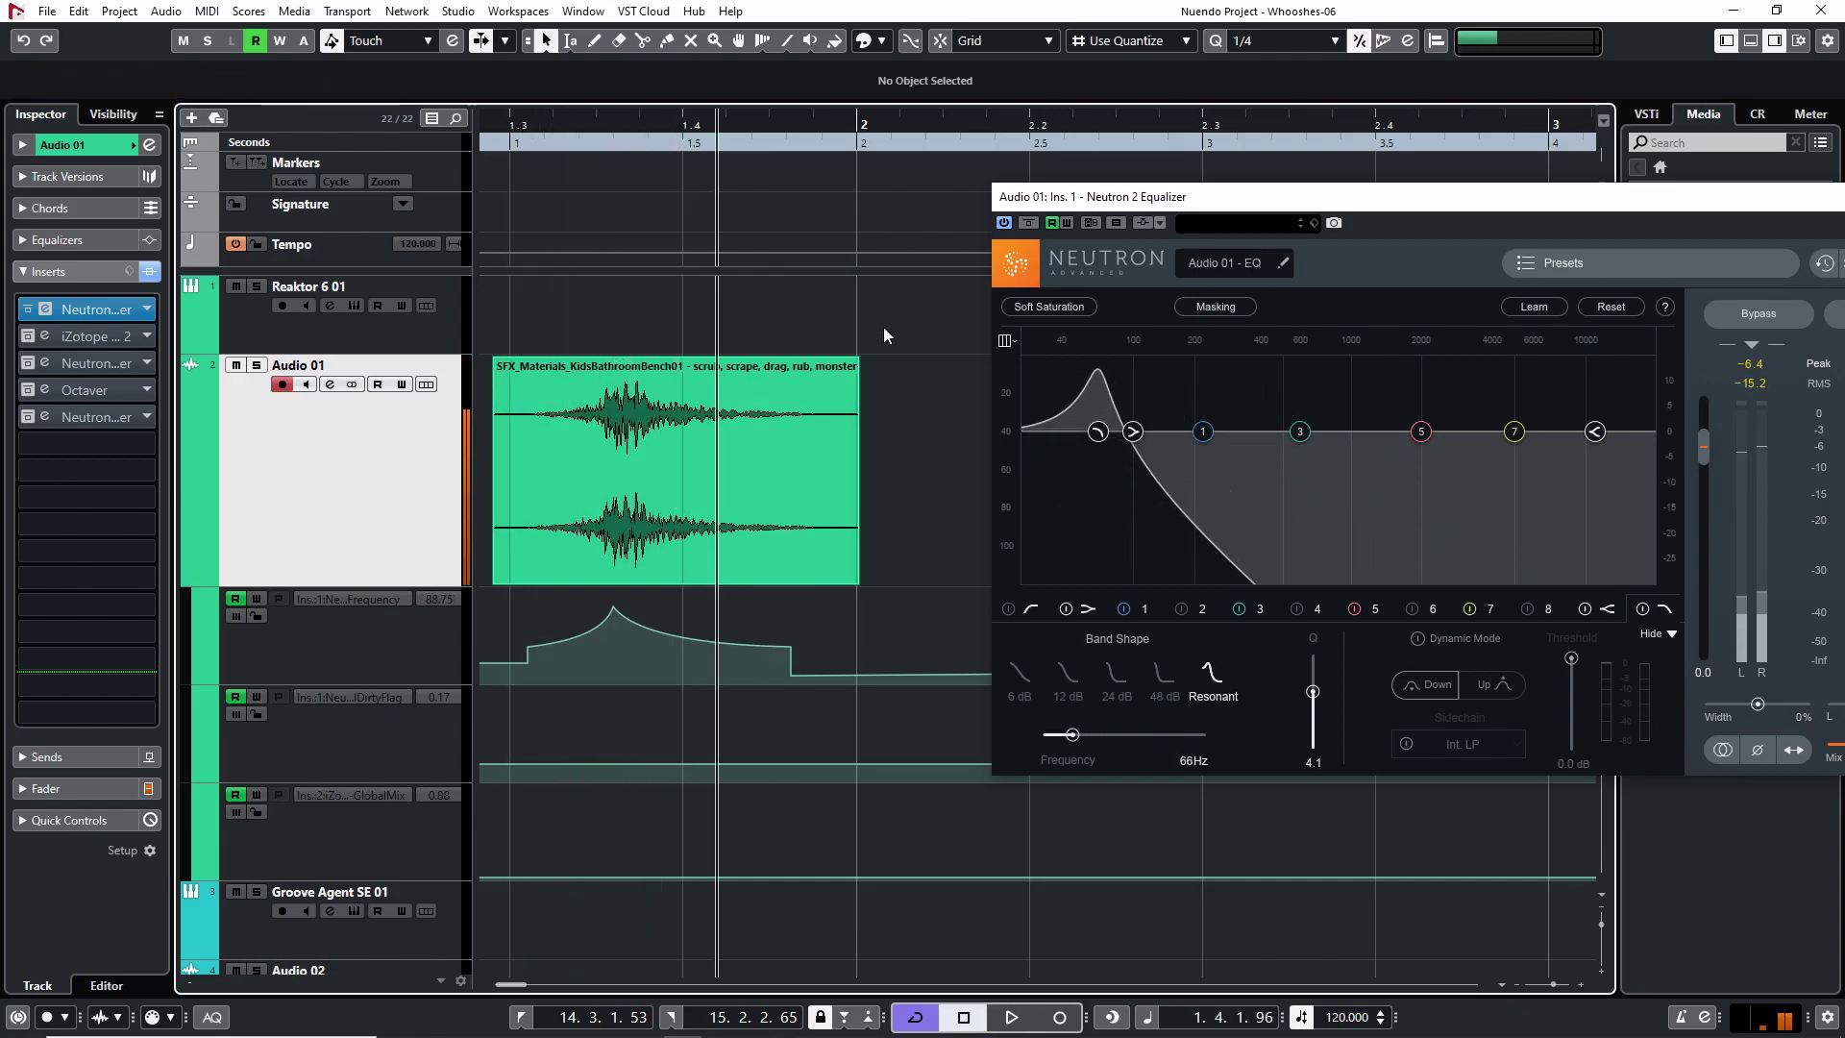
Step: Shape the low-pass curve's tail with points at 1.4.3.44 at 441.32 and at 2.1.2.35 at 297.33, playing the clip between changes
{"action": "left_click_drag", "start_coordinate": [791, 647], "coordinate": [786, 632]}
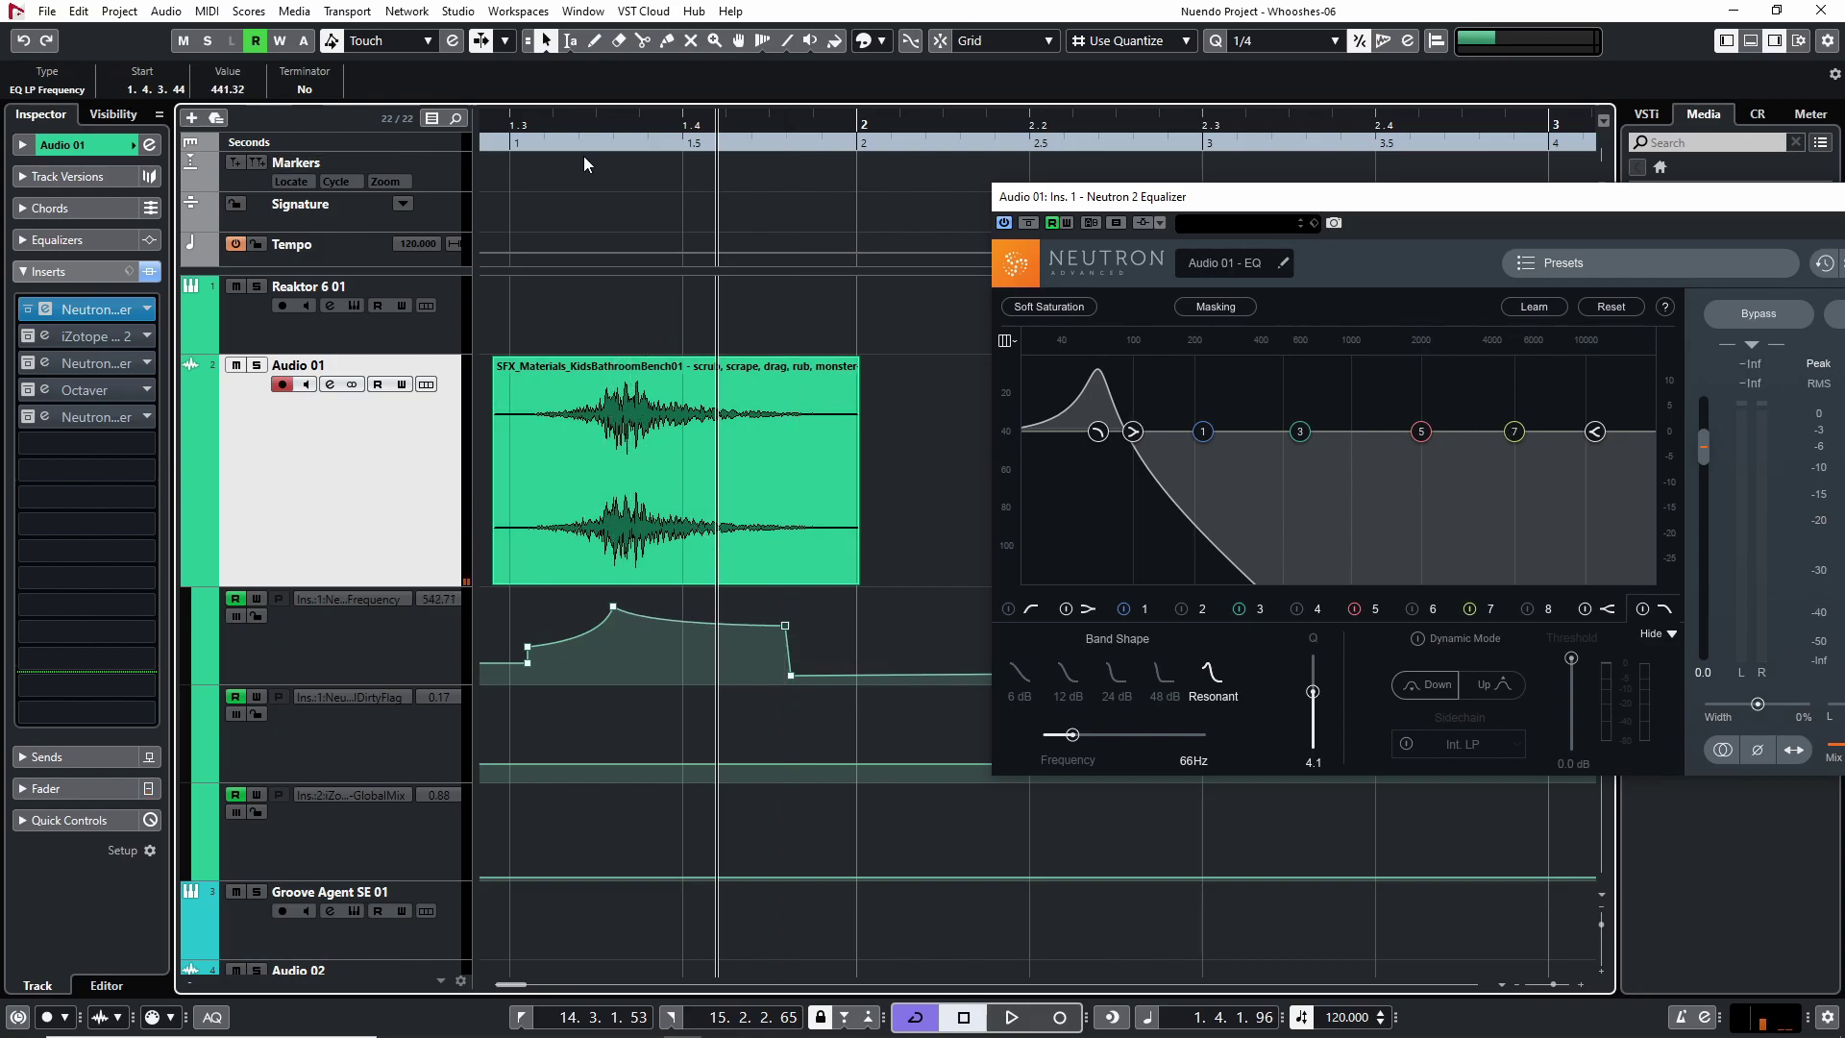
{"action": "key", "text": "space"}
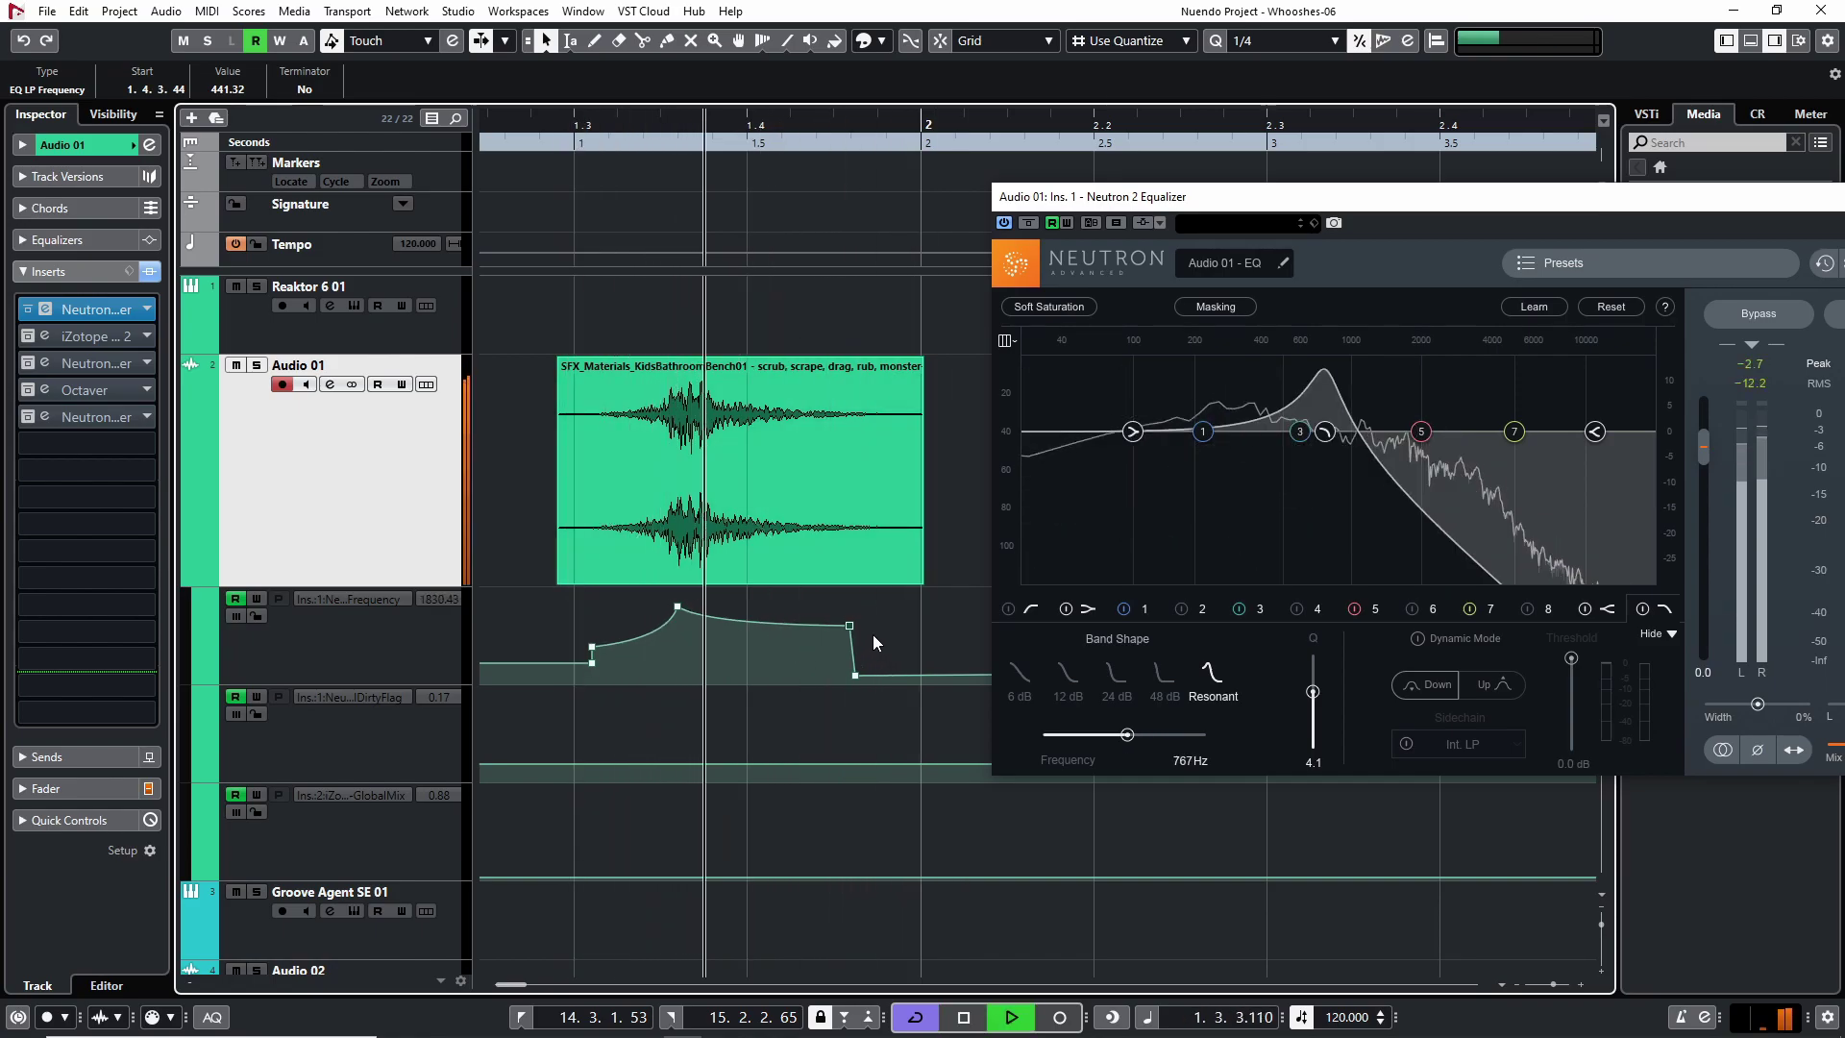
{"action": "key", "text": "space"}
{"action": "left_click_drag", "start_coordinate": [855, 675], "coordinate": [977, 630]}
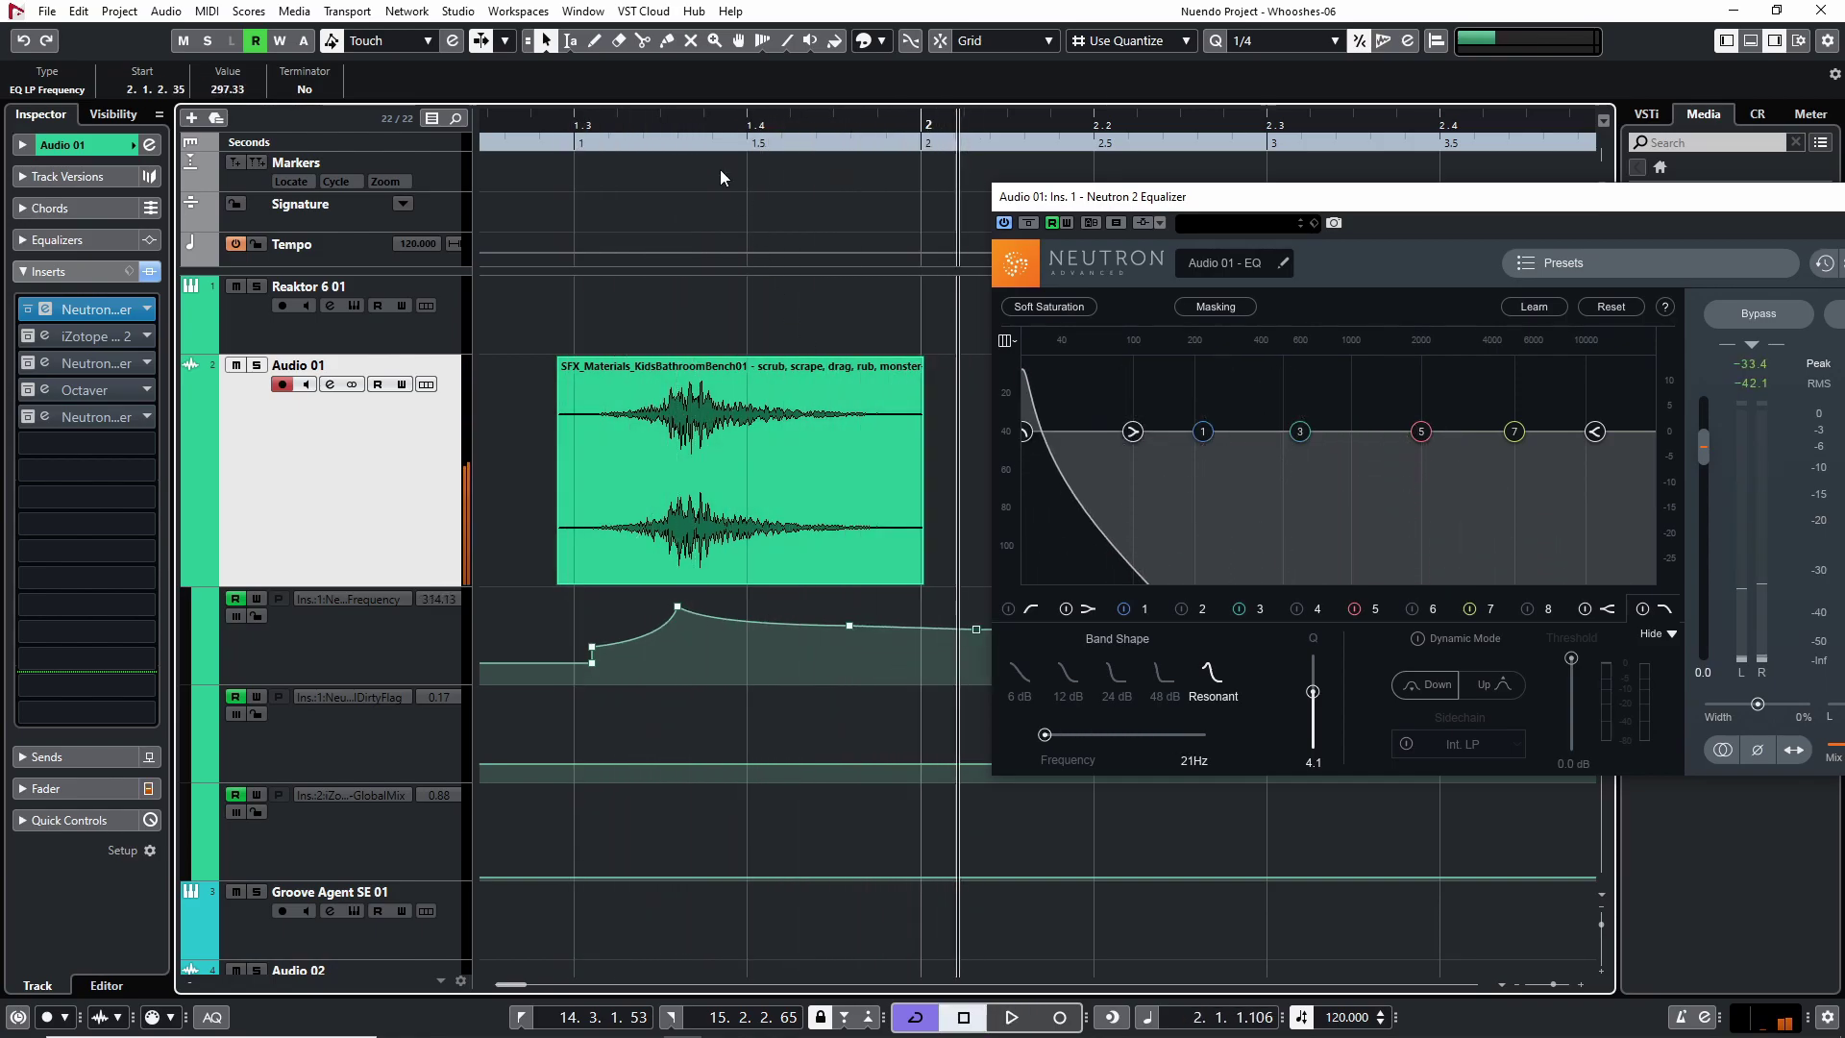
{"action": "left_click", "coordinate": [544, 131]}
{"action": "key", "text": "space"}
{"action": "key", "text": "space"}
Step: Raise the low-pass curve's start point to 659.79 at 1.3.1.50 and its peak to 18022.12 at 1.3.3.98, checking each by playback
{"action": "left_click_drag", "start_coordinate": [591, 649], "coordinate": [592, 632]}
{"action": "left_click", "coordinate": [558, 125]}
{"action": "key", "text": "space"}
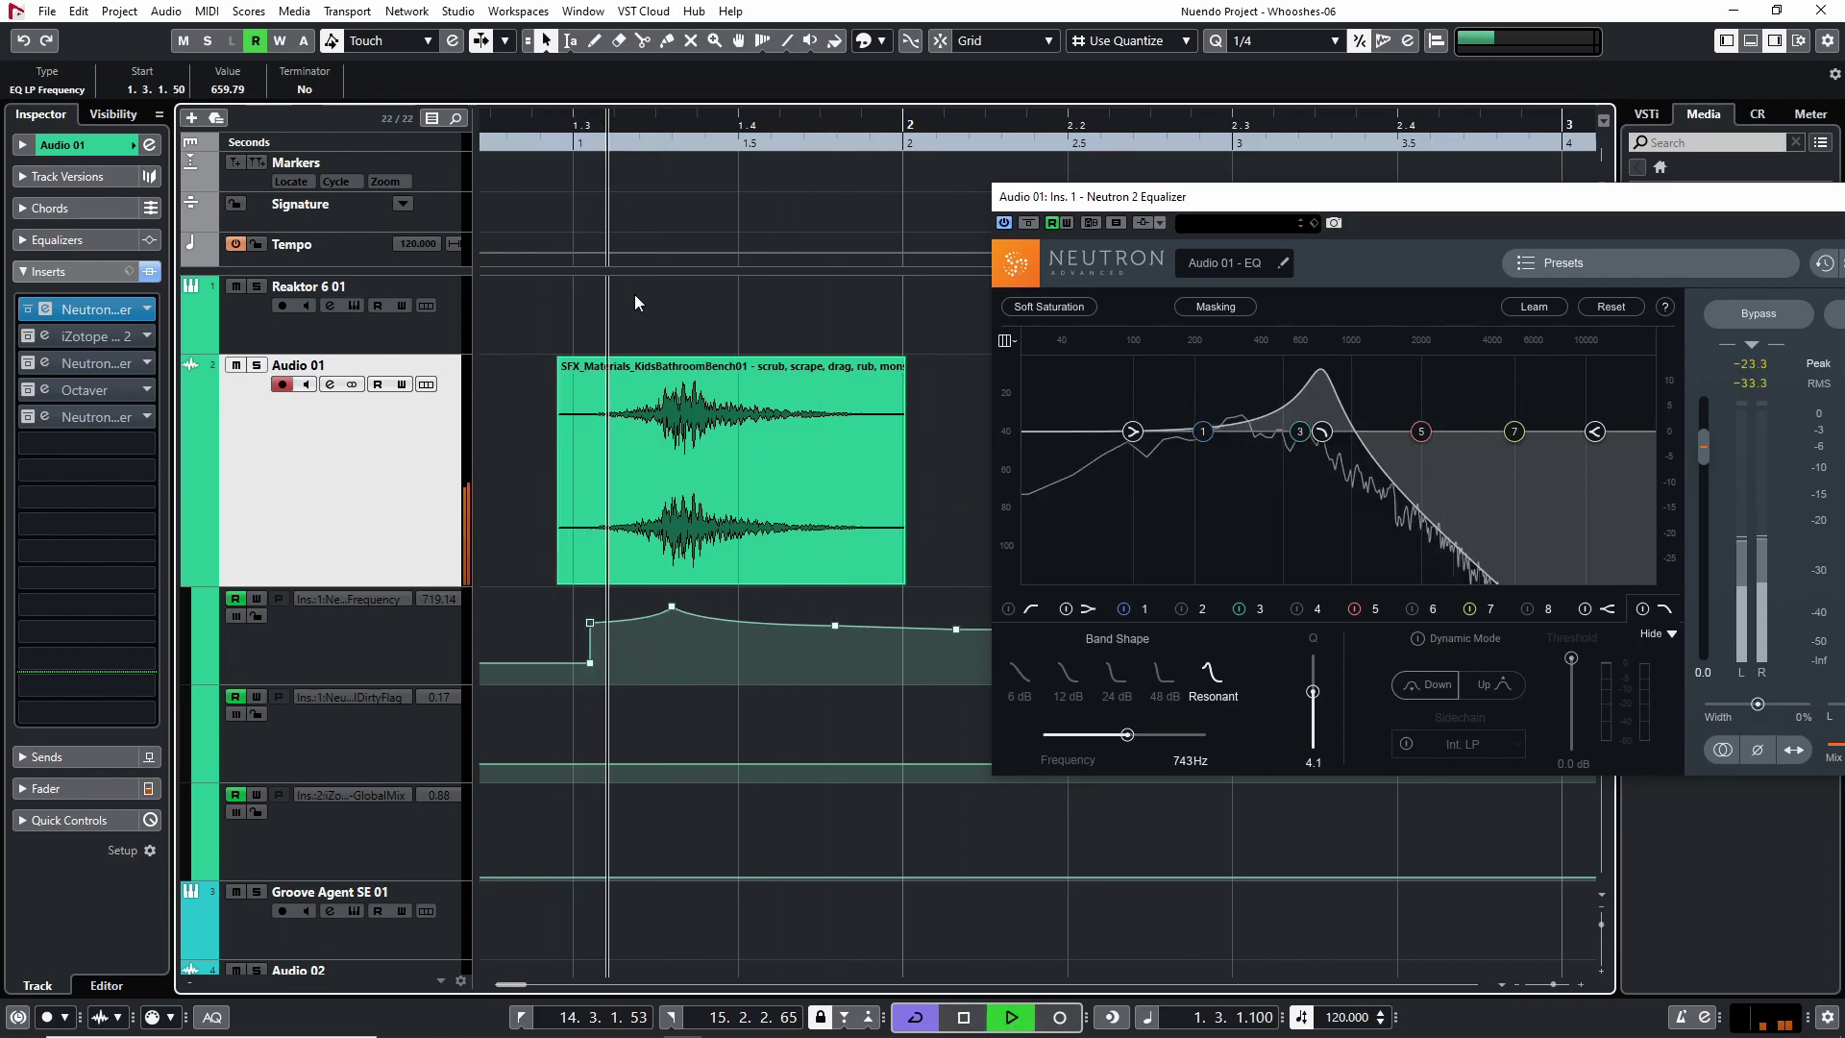
{"action": "key", "text": "space"}
{"action": "left_click_drag", "start_coordinate": [677, 620], "coordinate": [694, 603]}
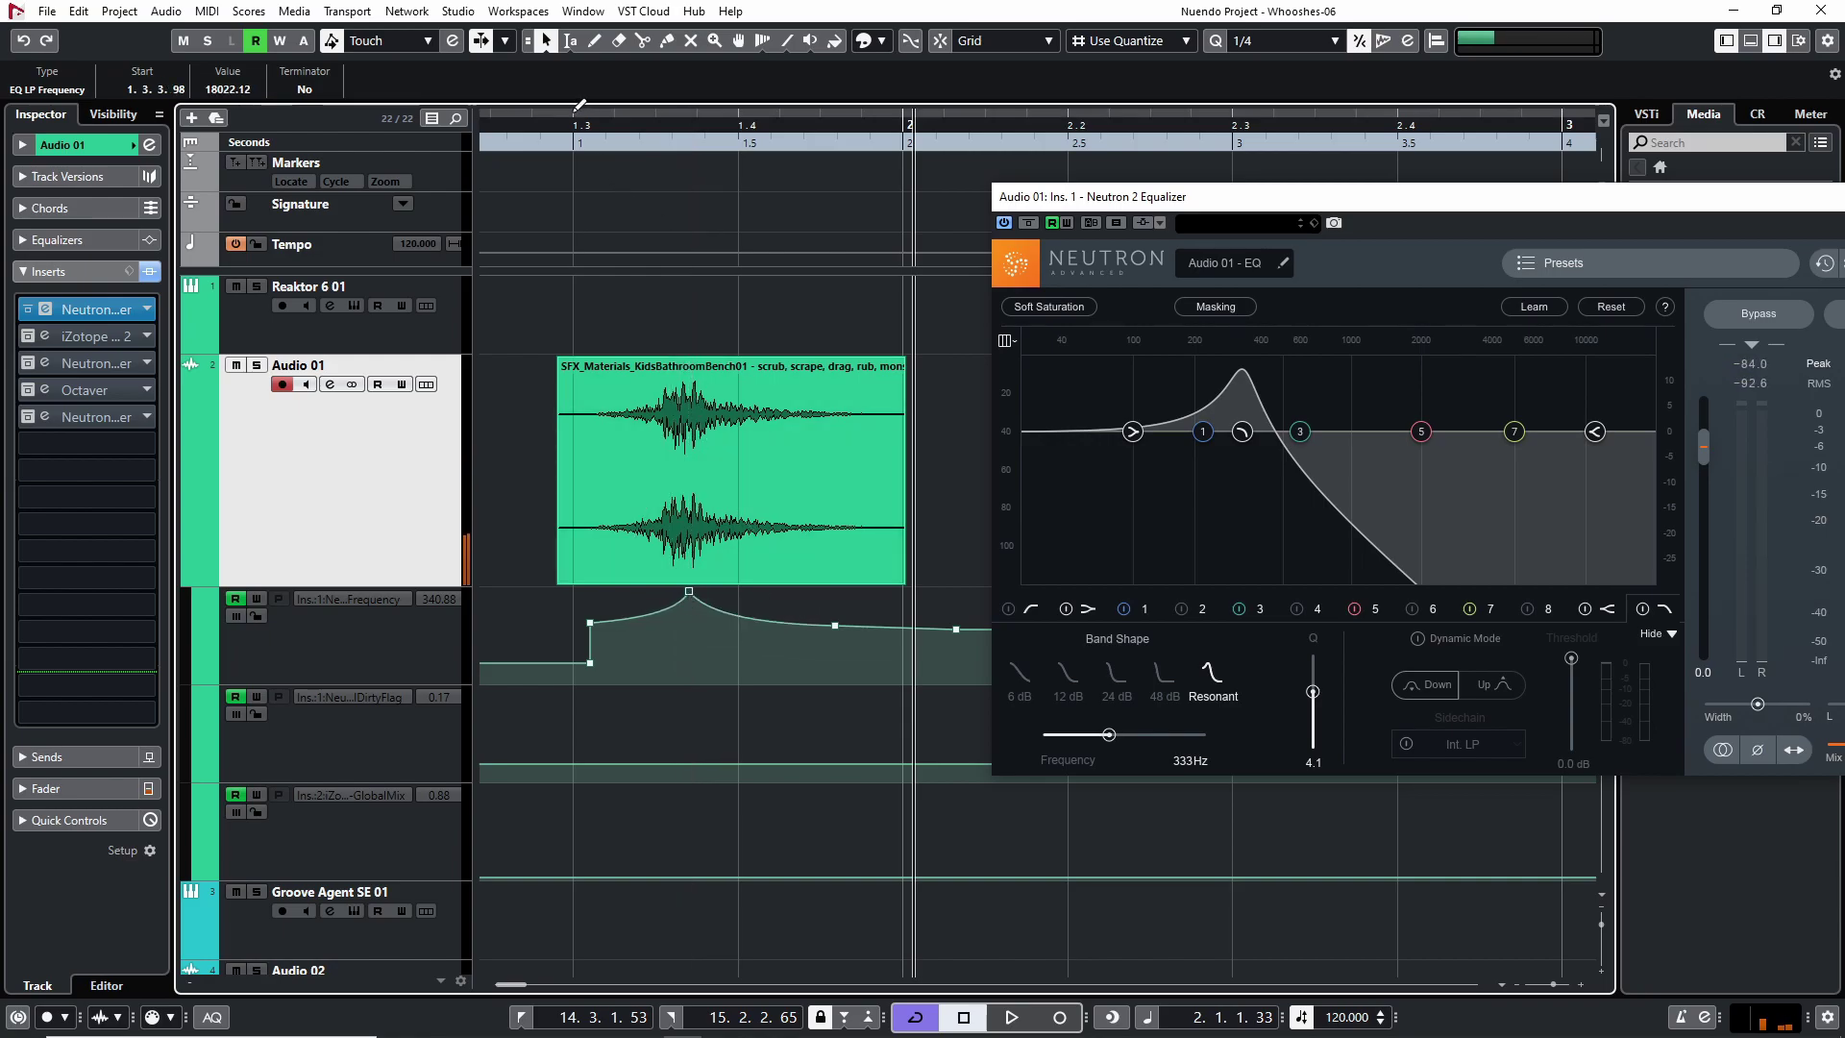
{"action": "left_click_drag", "start_coordinate": [580, 106], "coordinate": [563, 161]}
{"action": "key", "text": "space"}
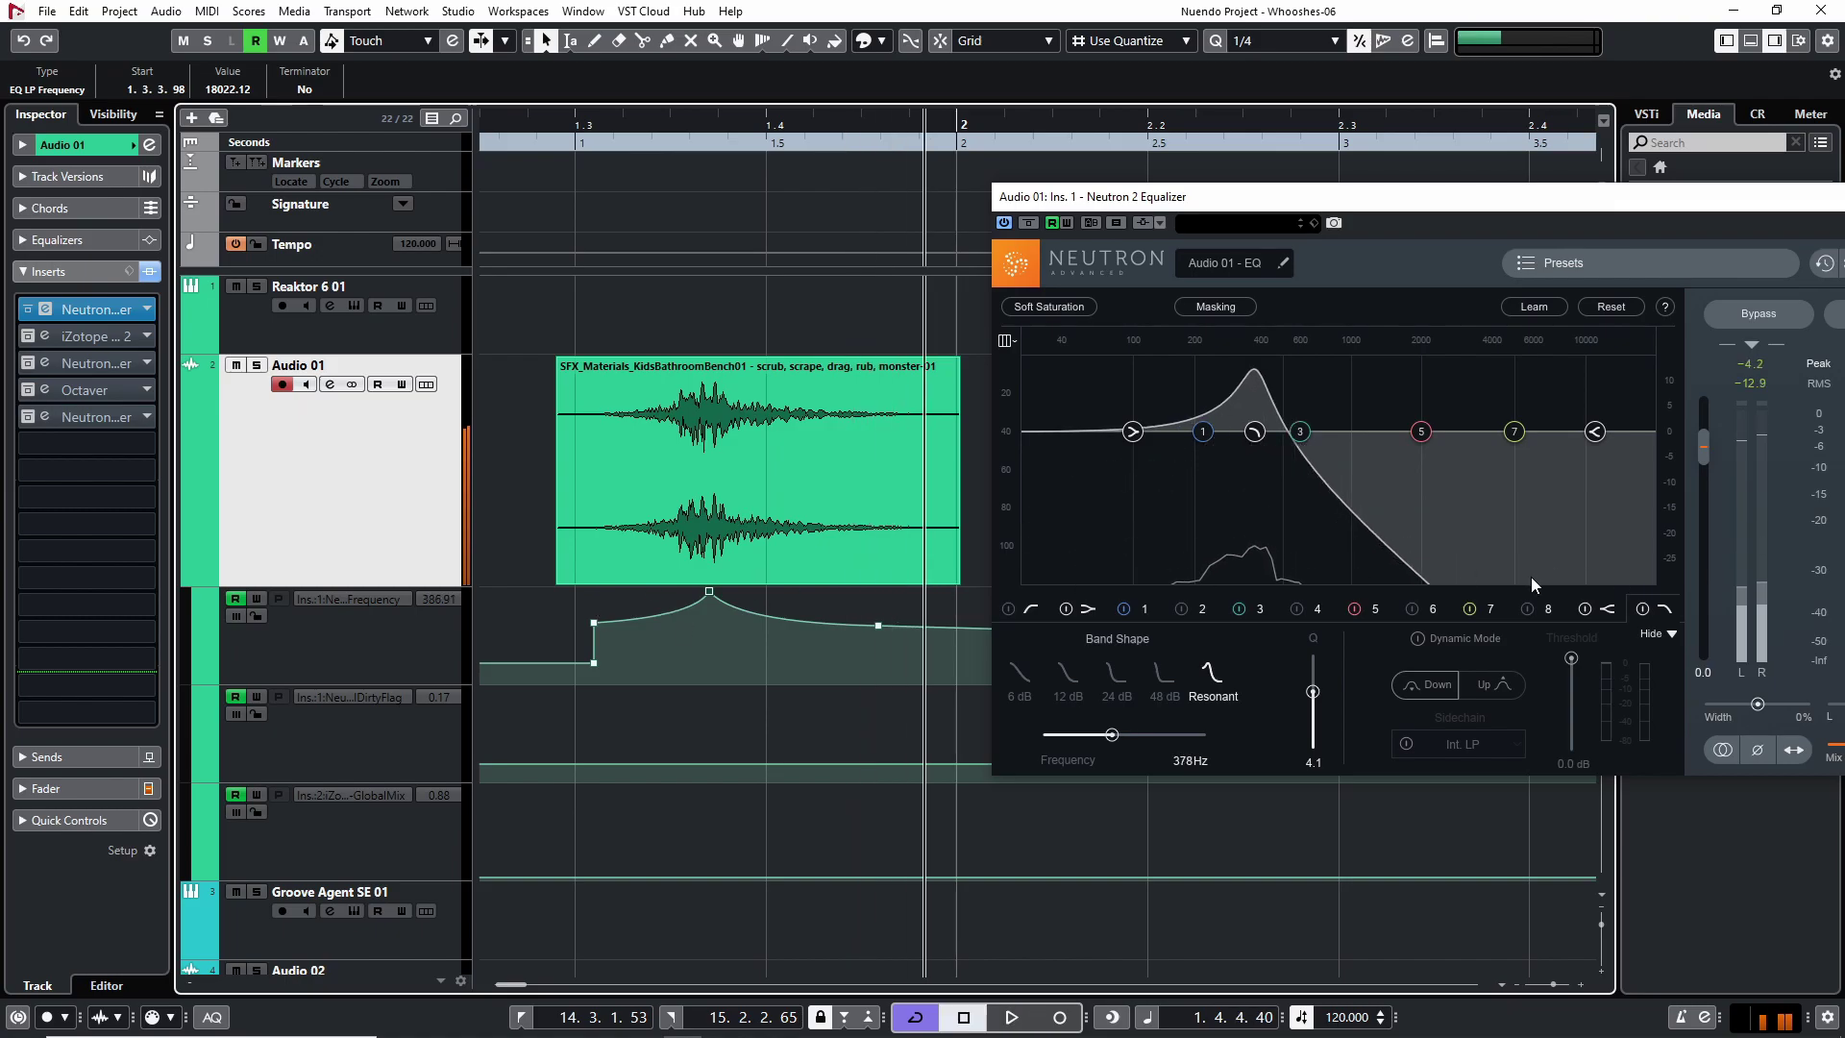
Step: Play the clip with the Neutron 2 Equalizer's mix at 34%, raise the mix from there and close the equalizer
{"action": "left_click_drag", "start_coordinate": [1572, 199], "coordinate": [1351, 187]}
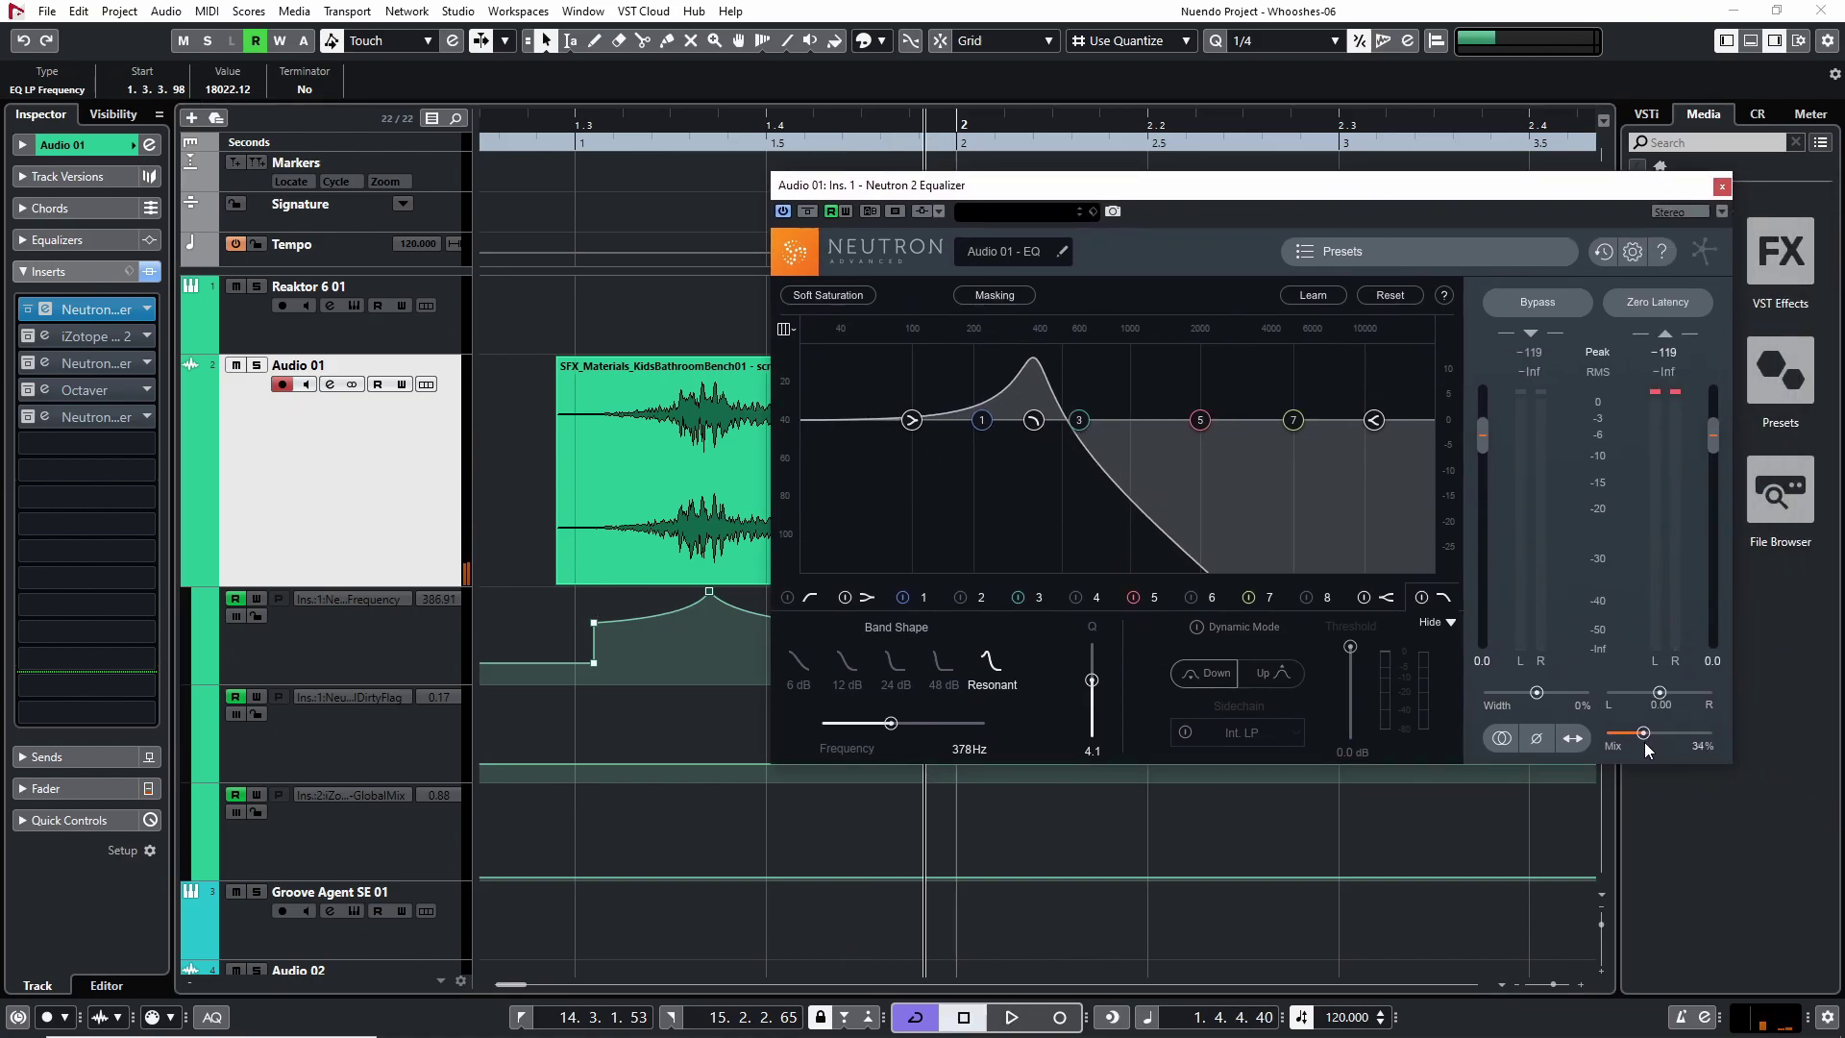
{"action": "key", "text": "space"}
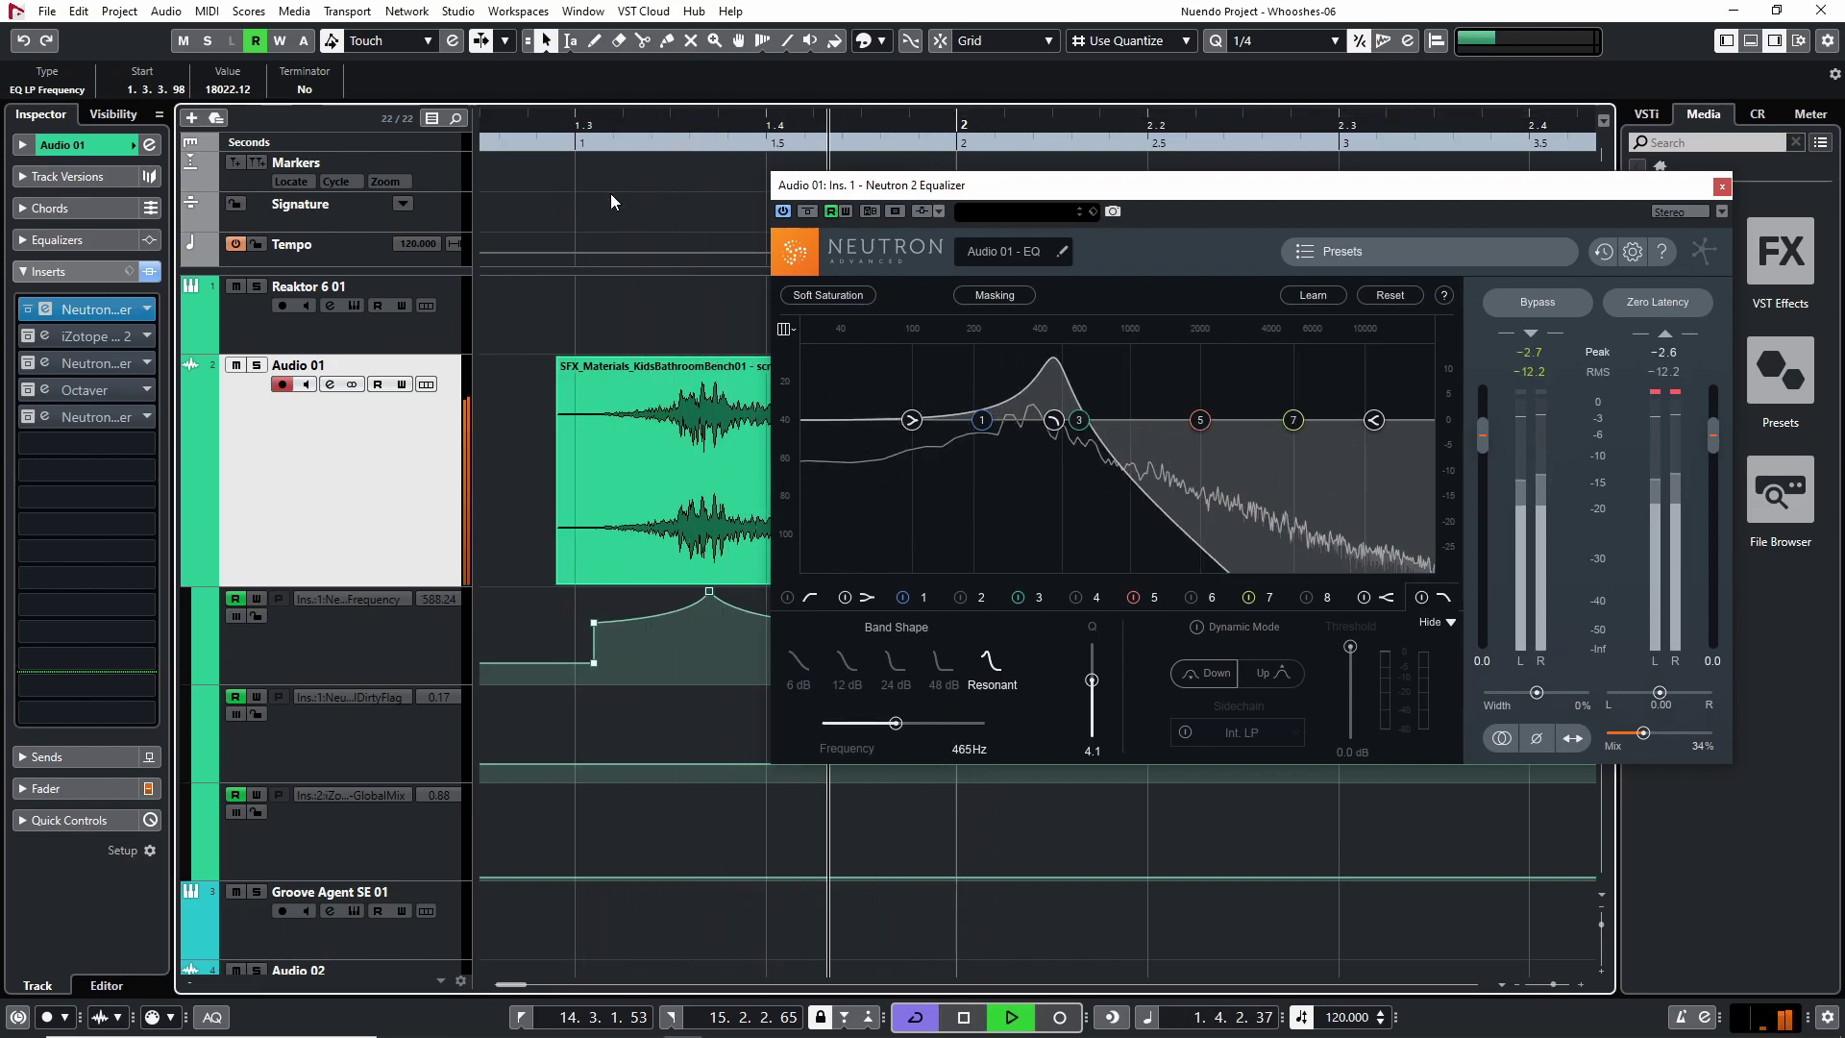
{"action": "key", "text": "space"}
{"action": "left_click_drag", "start_coordinate": [1644, 734], "coordinate": [1668, 742]}
{"action": "left_click", "coordinate": [1722, 188]}
Step: Open iZotope Trash 2 in the second insert, try its global dry/wet mix and close it
{"action": "left_click", "coordinate": [57, 338]}
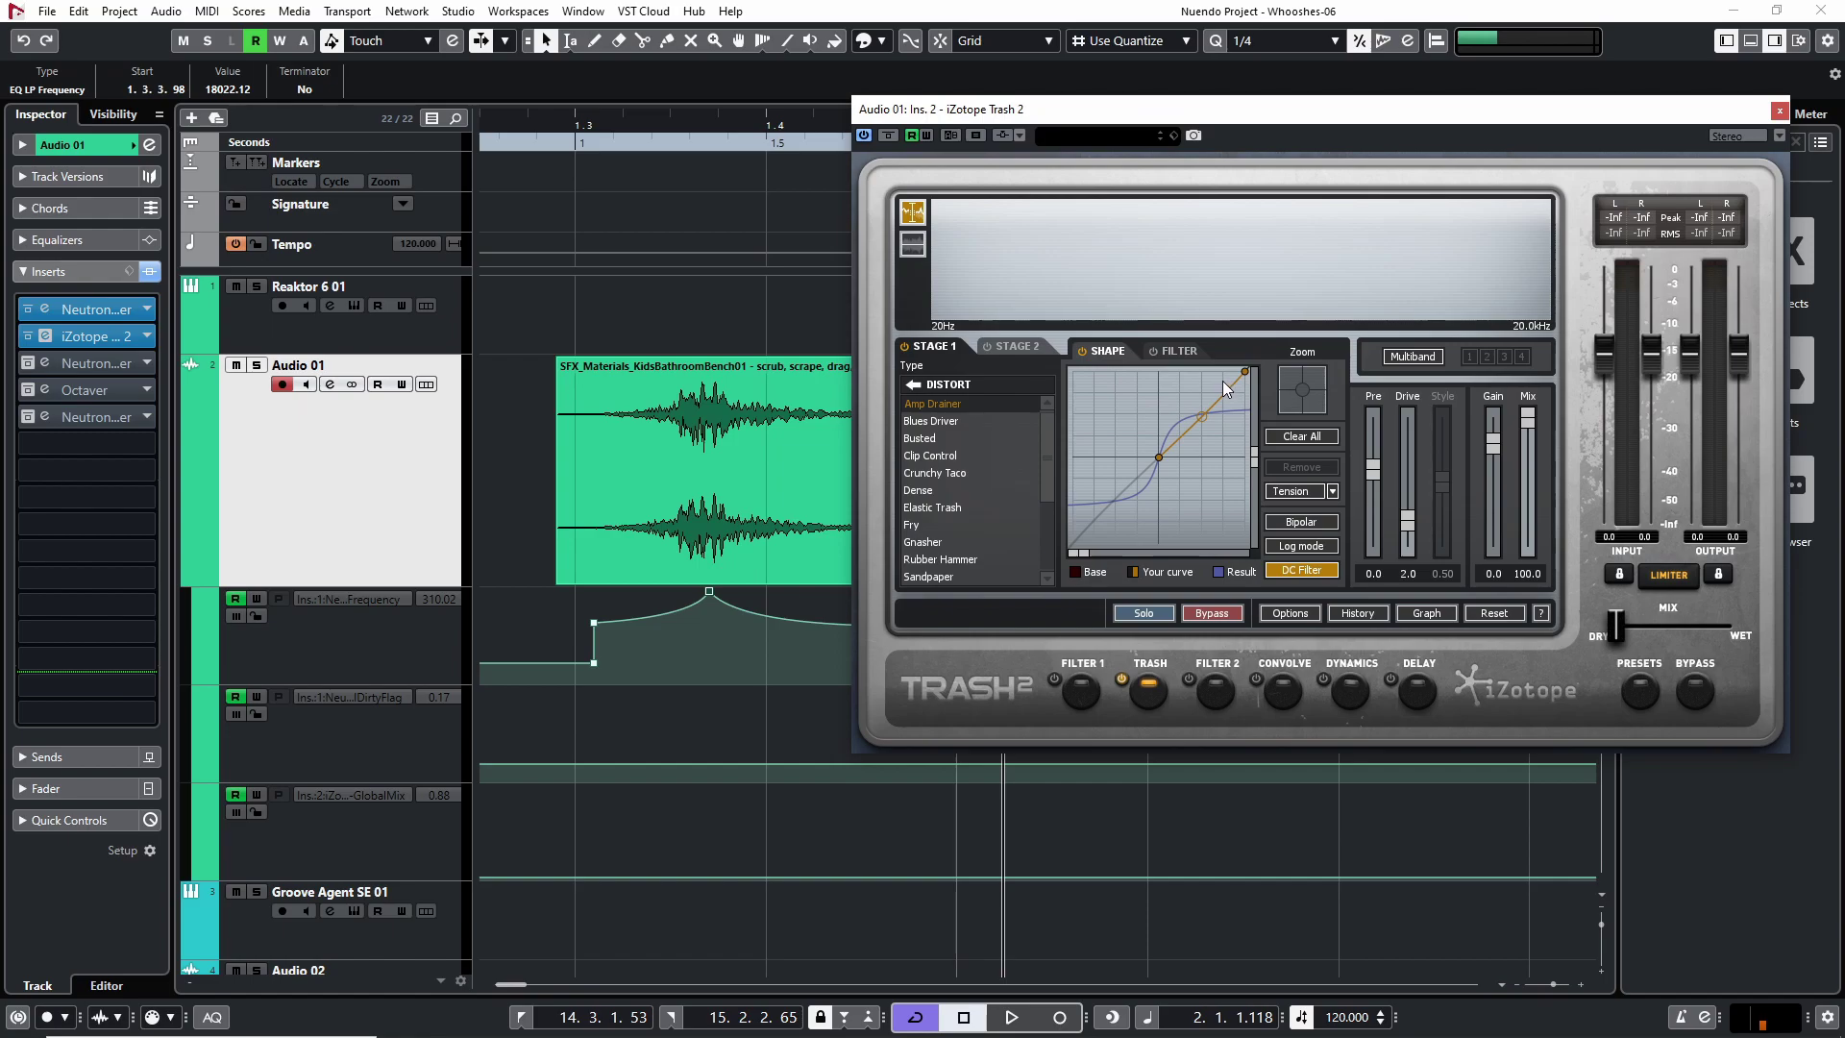
{"action": "left_click_drag", "start_coordinate": [1740, 123], "coordinate": [1637, 197]}
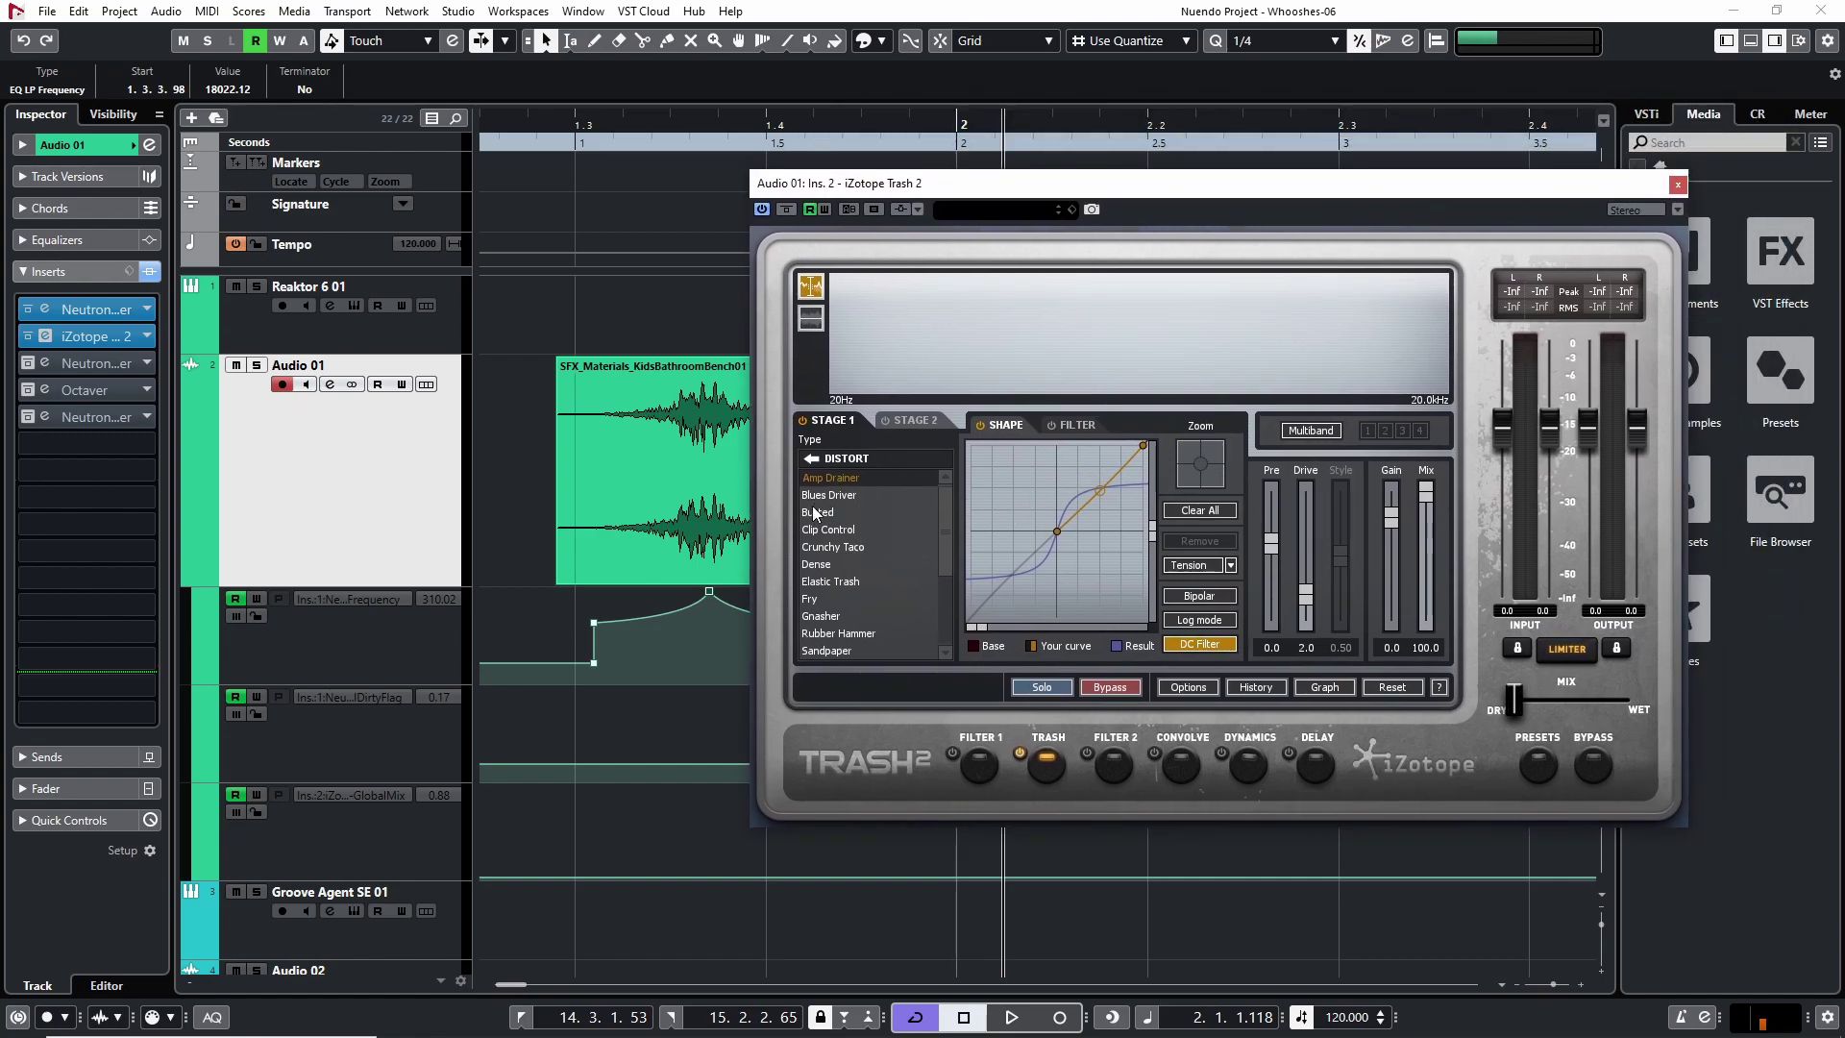
{"action": "left_click_drag", "start_coordinate": [1519, 701], "coordinate": [1549, 708]}
{"action": "left_click", "coordinate": [1679, 185]}
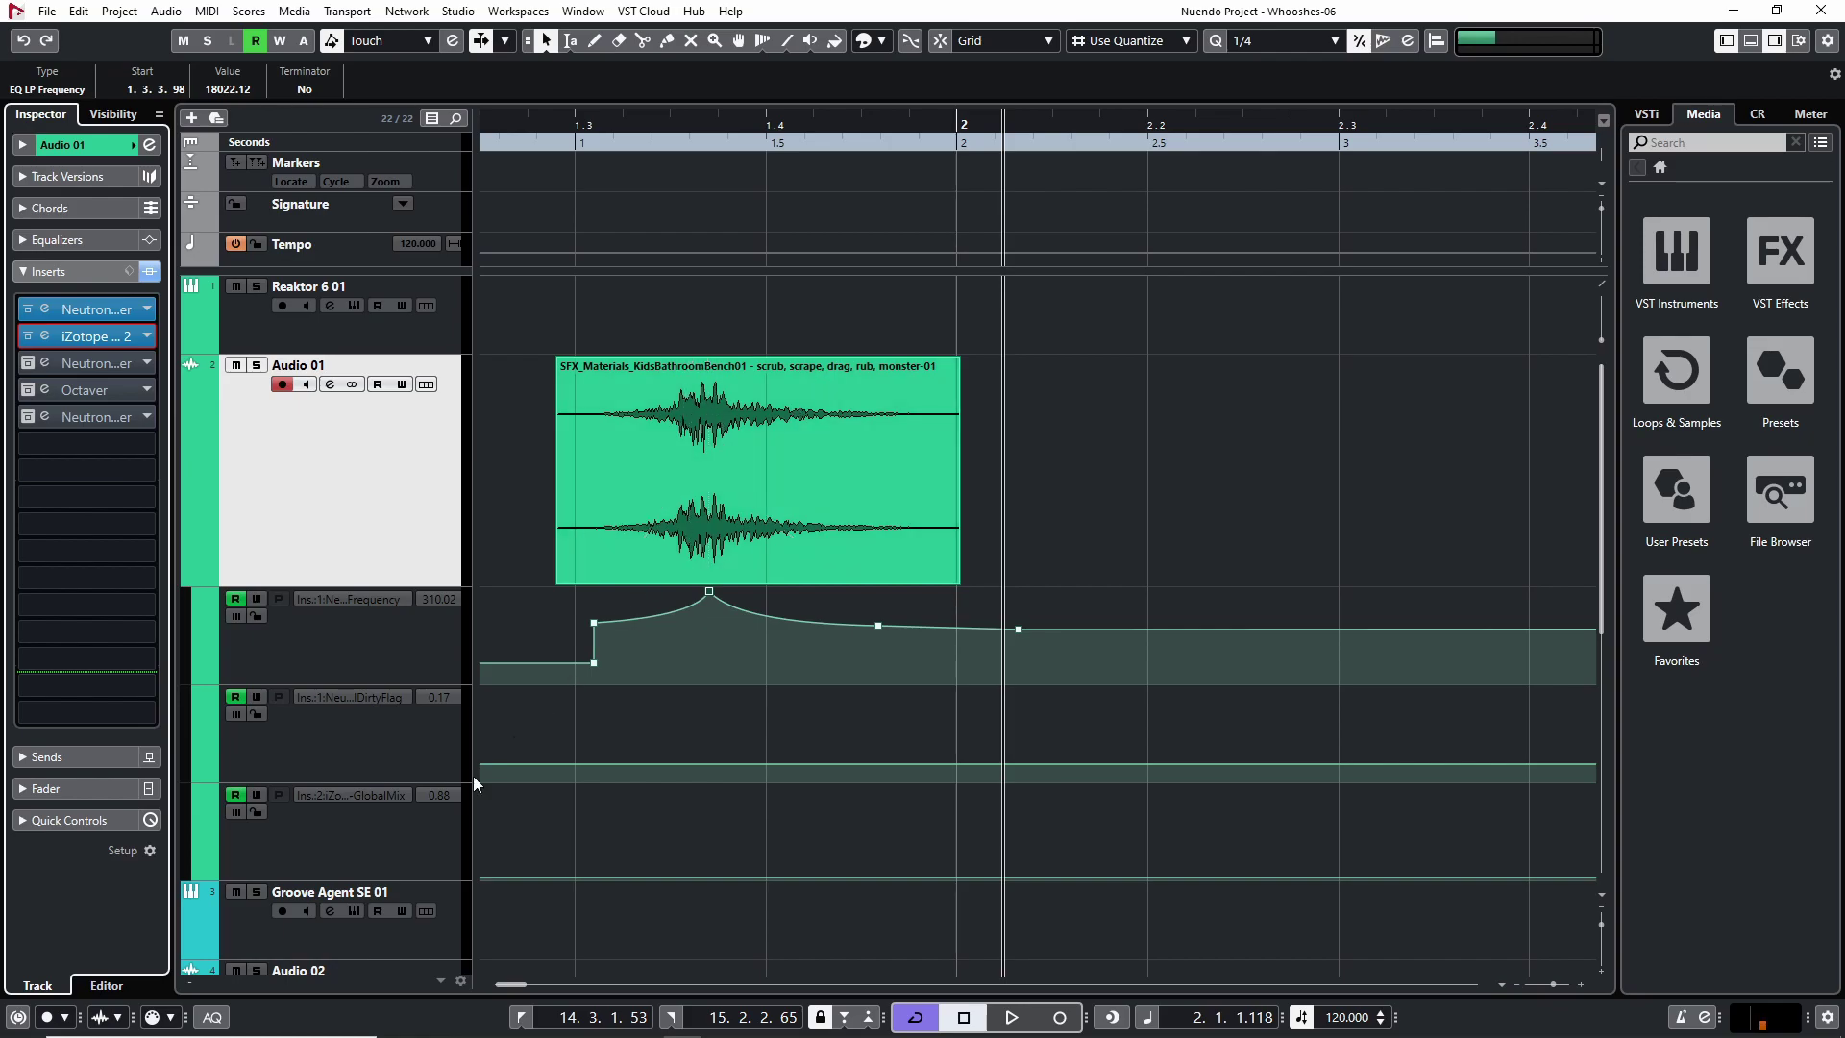
{"action": "scroll", "coordinate": [553, 732], "scroll_direction": "left", "scroll_amount": 3}
{"action": "left_click", "coordinate": [698, 761]}
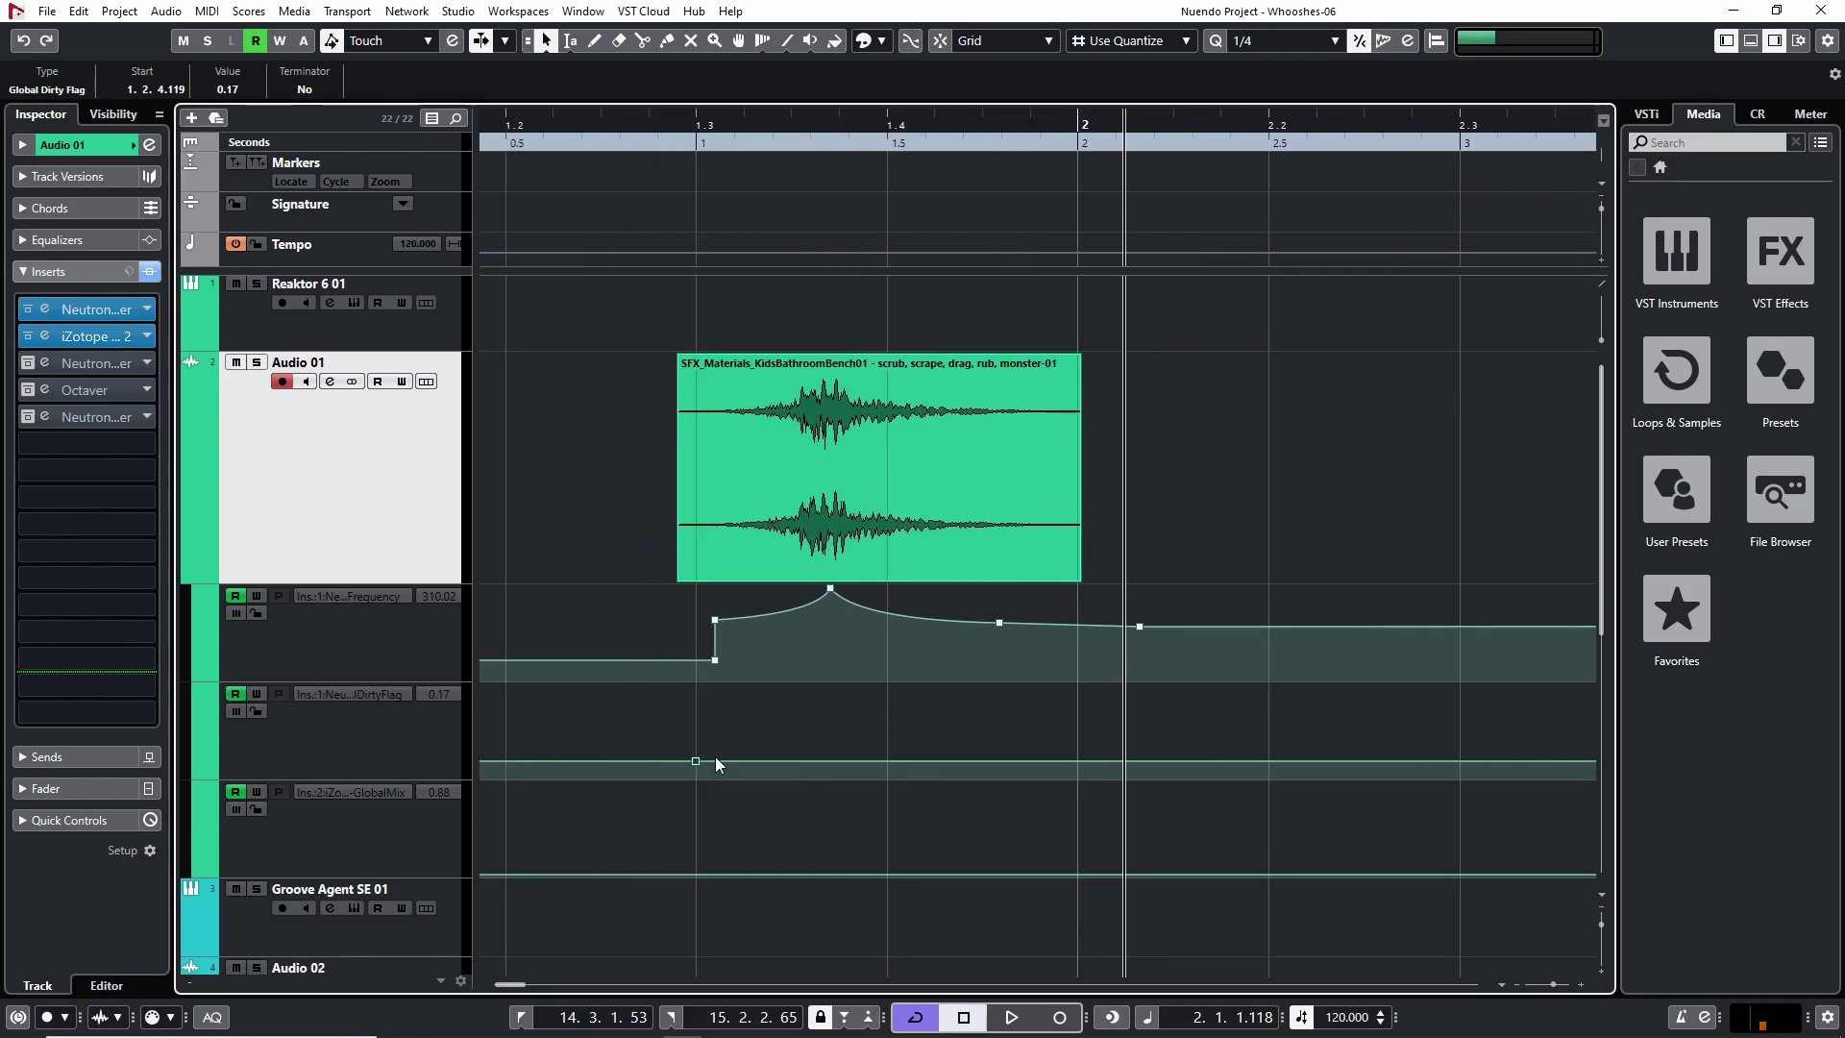
{"action": "mouse_move", "coordinate": [763, 761]}
{"action": "left_mouse_down"}
{"action": "mouse_move", "coordinate": [830, 708]}
{"action": "mouse_move", "coordinate": [1130, 756]}
{"action": "left_mouse_up"}
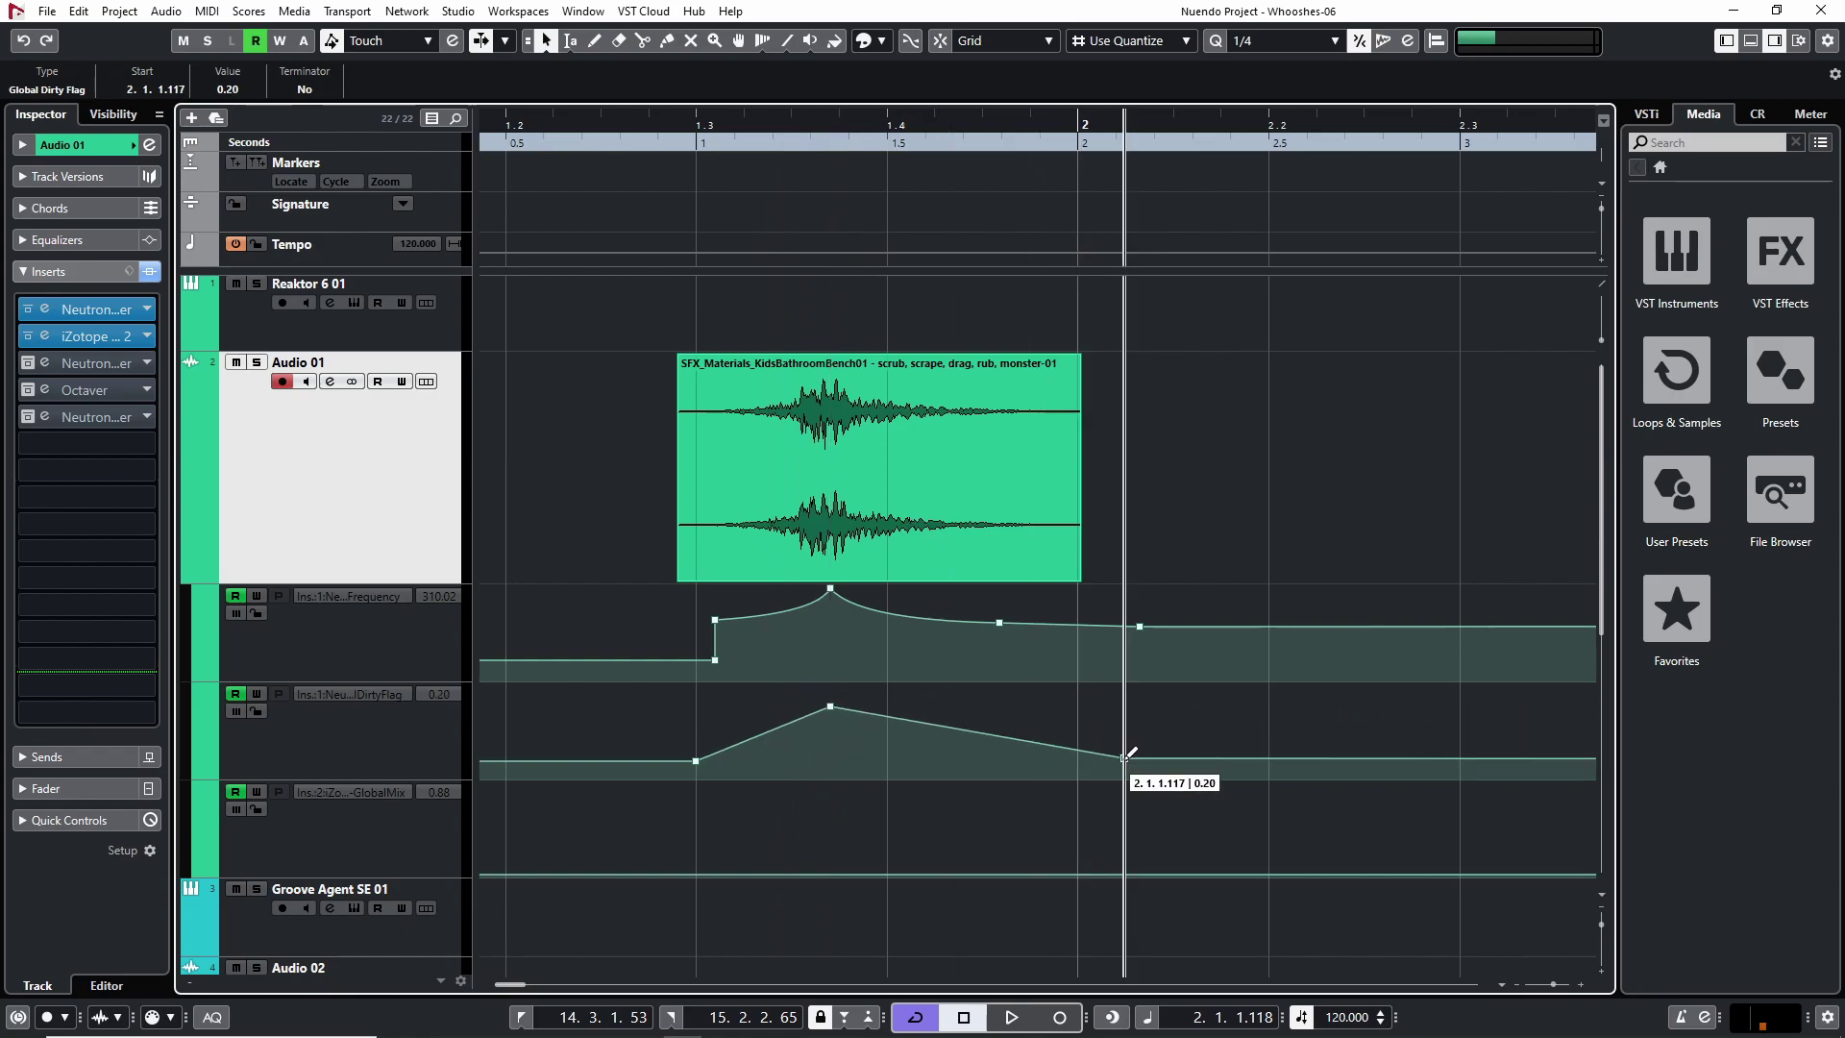
{"action": "left_click", "coordinate": [765, 734]}
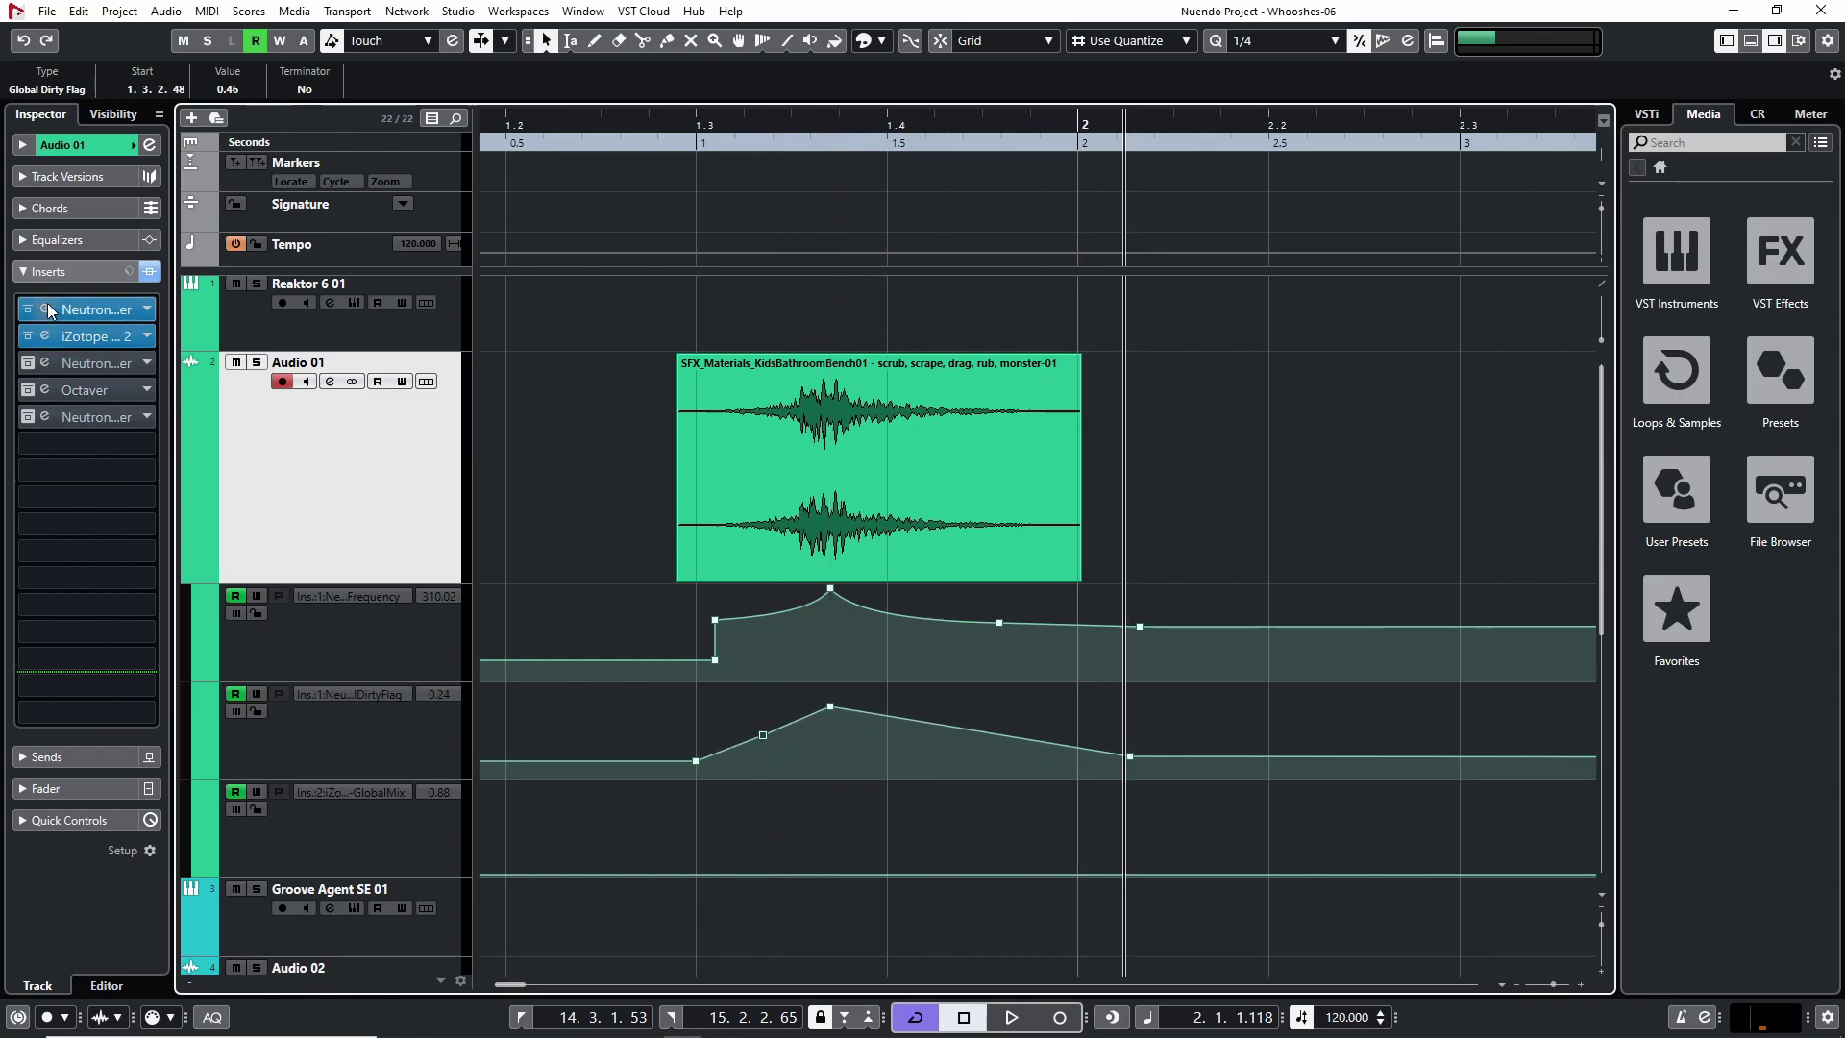
{"action": "left_click", "coordinate": [84, 337]}
{"action": "left_click", "coordinate": [678, 125]}
{"action": "key", "text": "space"}
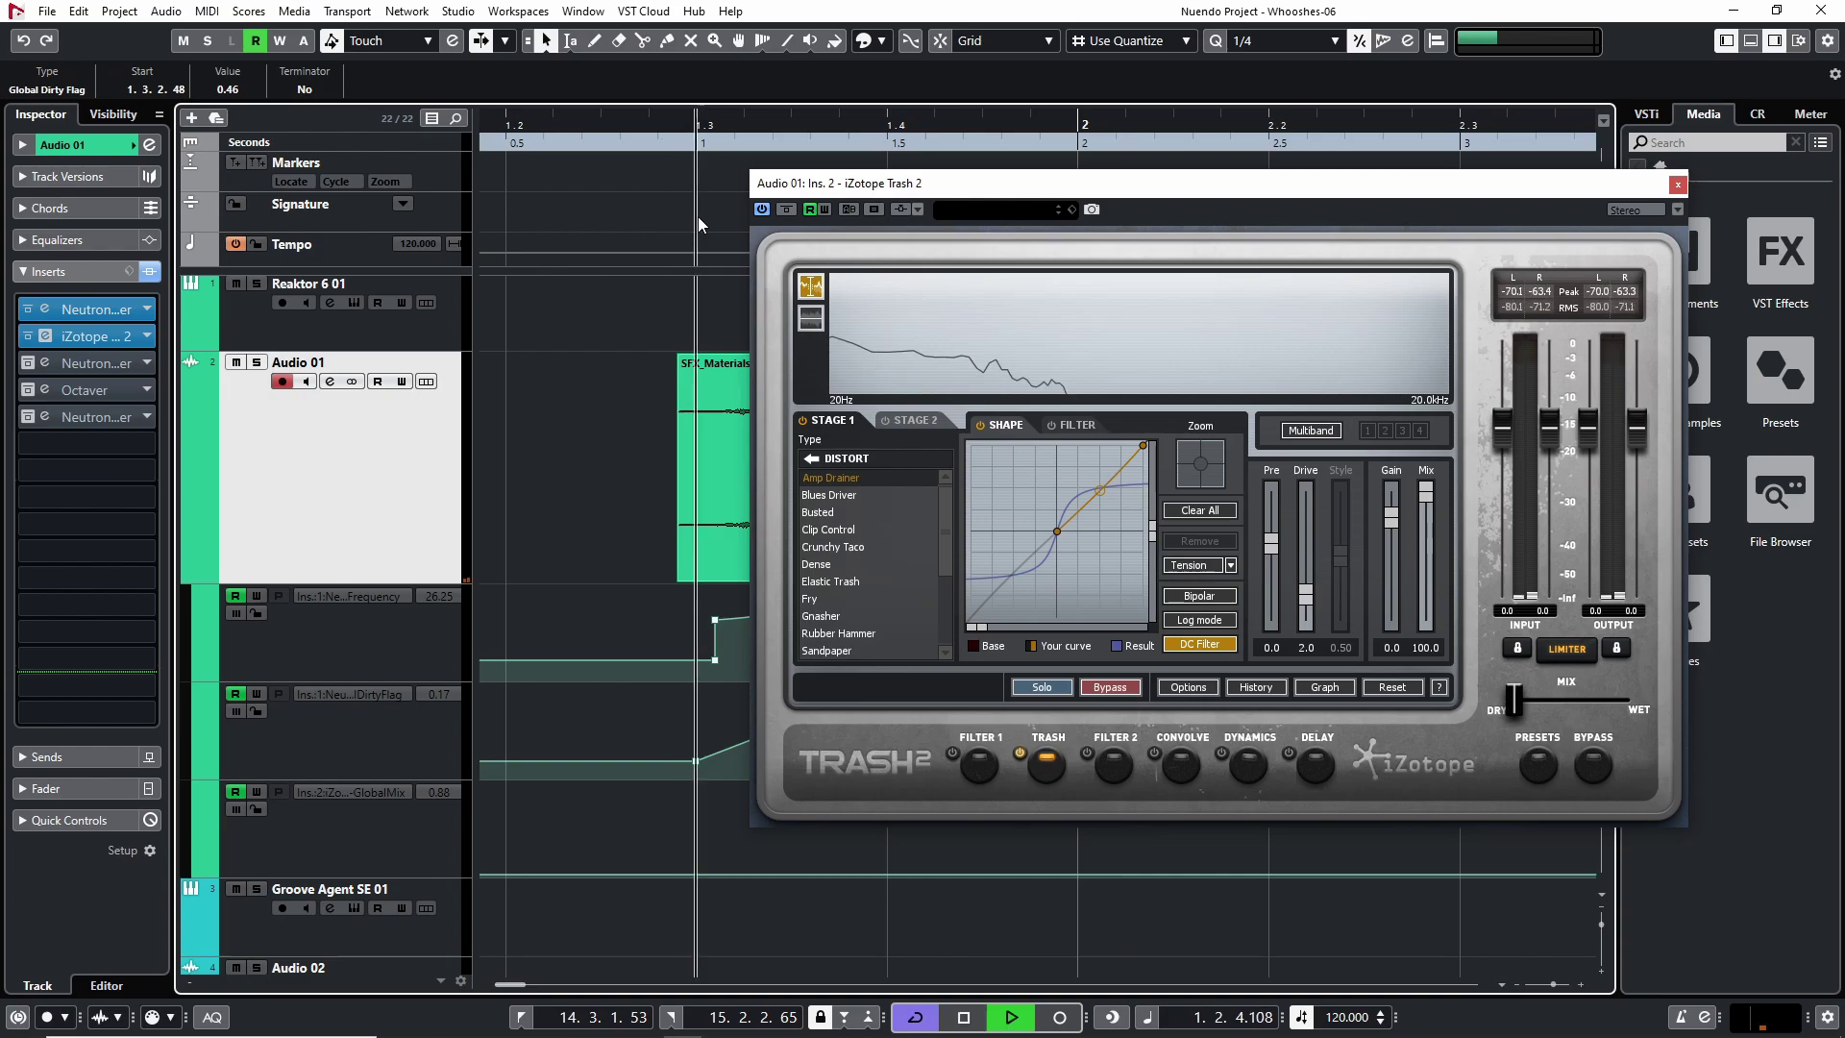
{"action": "key", "text": "space"}
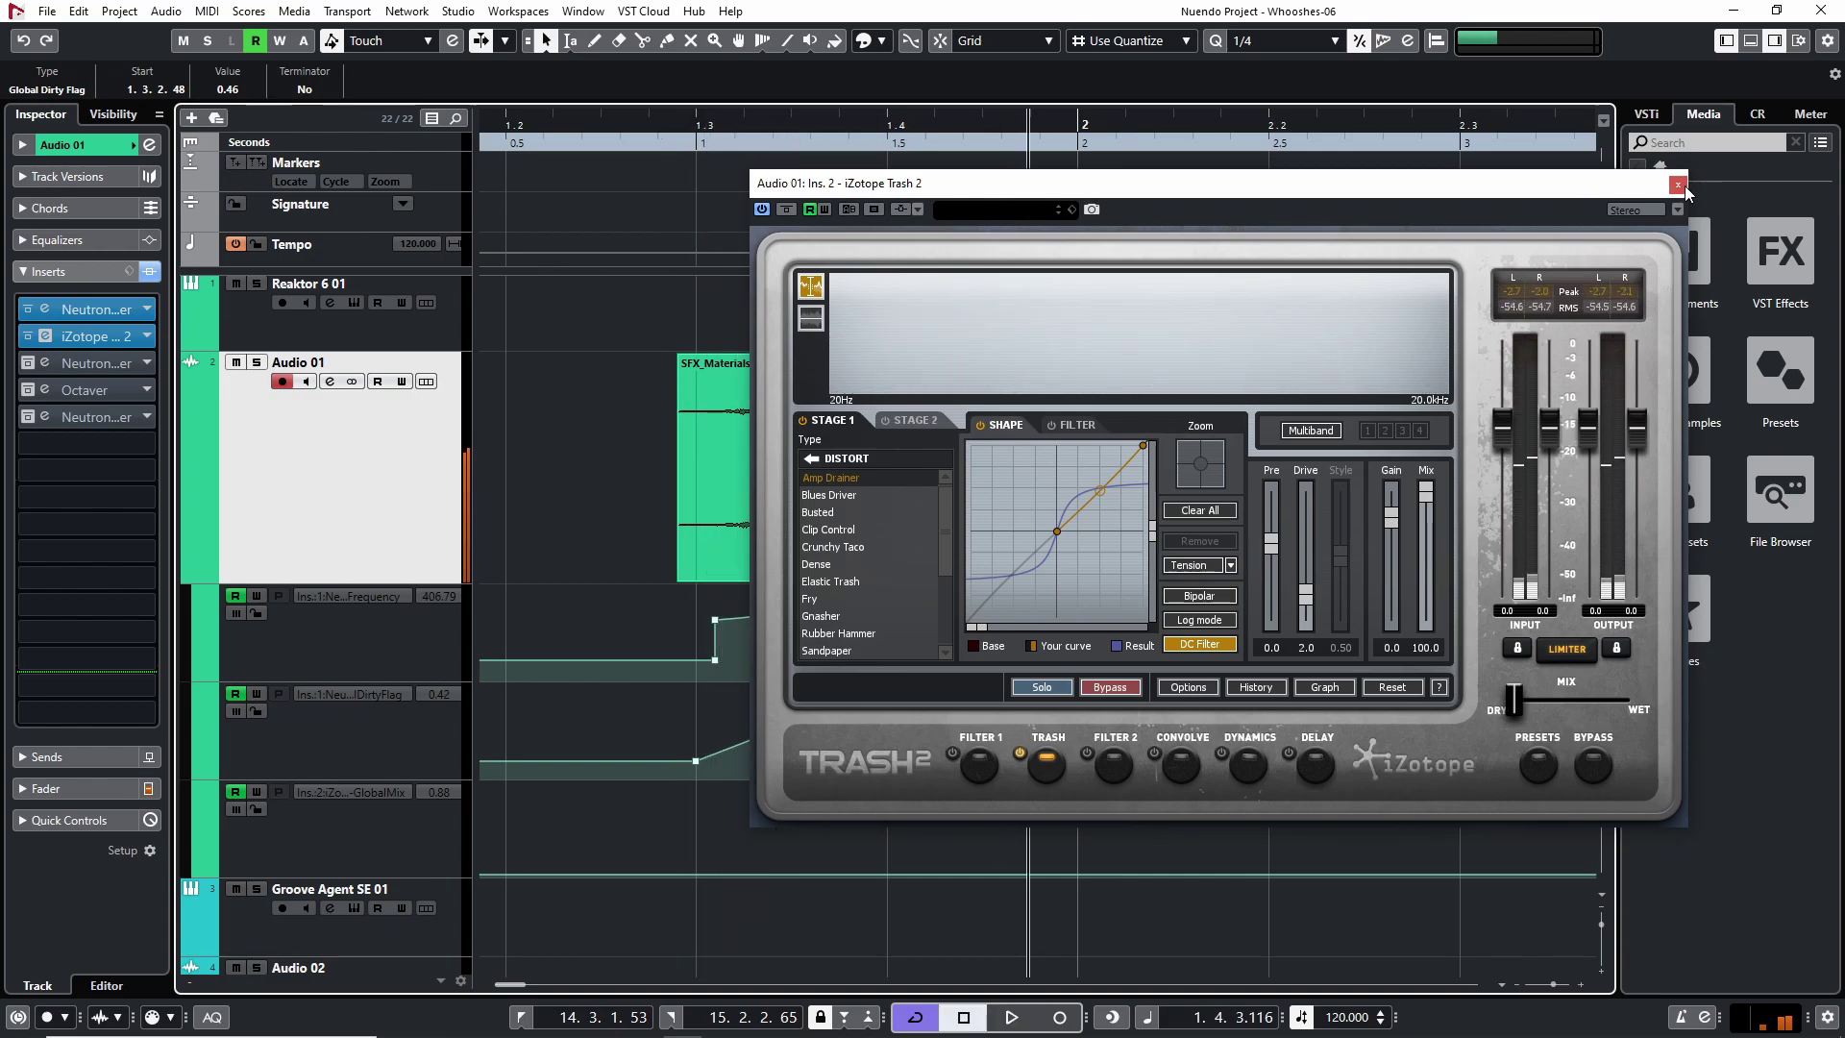
{"action": "left_click", "coordinate": [1678, 185]}
{"action": "key", "text": "Delete"}
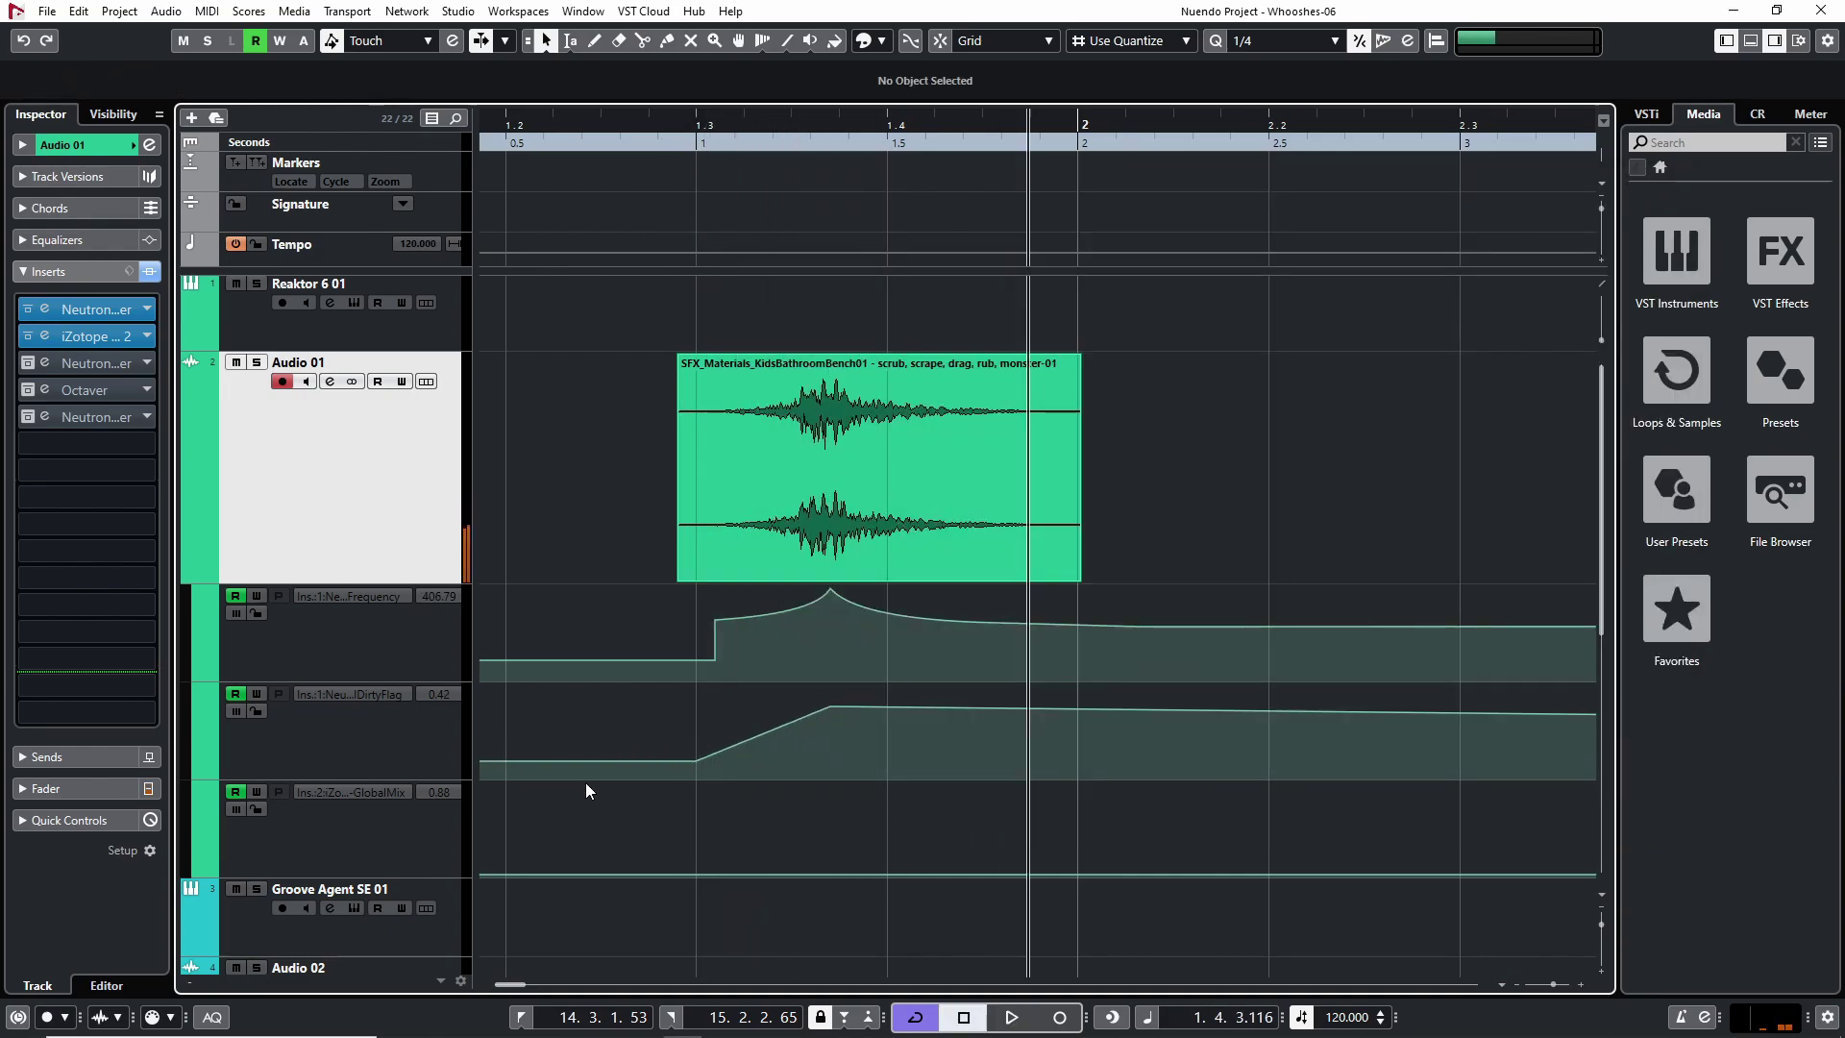
Step: Draw a triangular peak in the Trash 2 Global Mix lane over the loudest part, ending at 1.4.4.58 with 6.32, and open Trash 2
{"action": "left_click", "coordinate": [408, 851]}
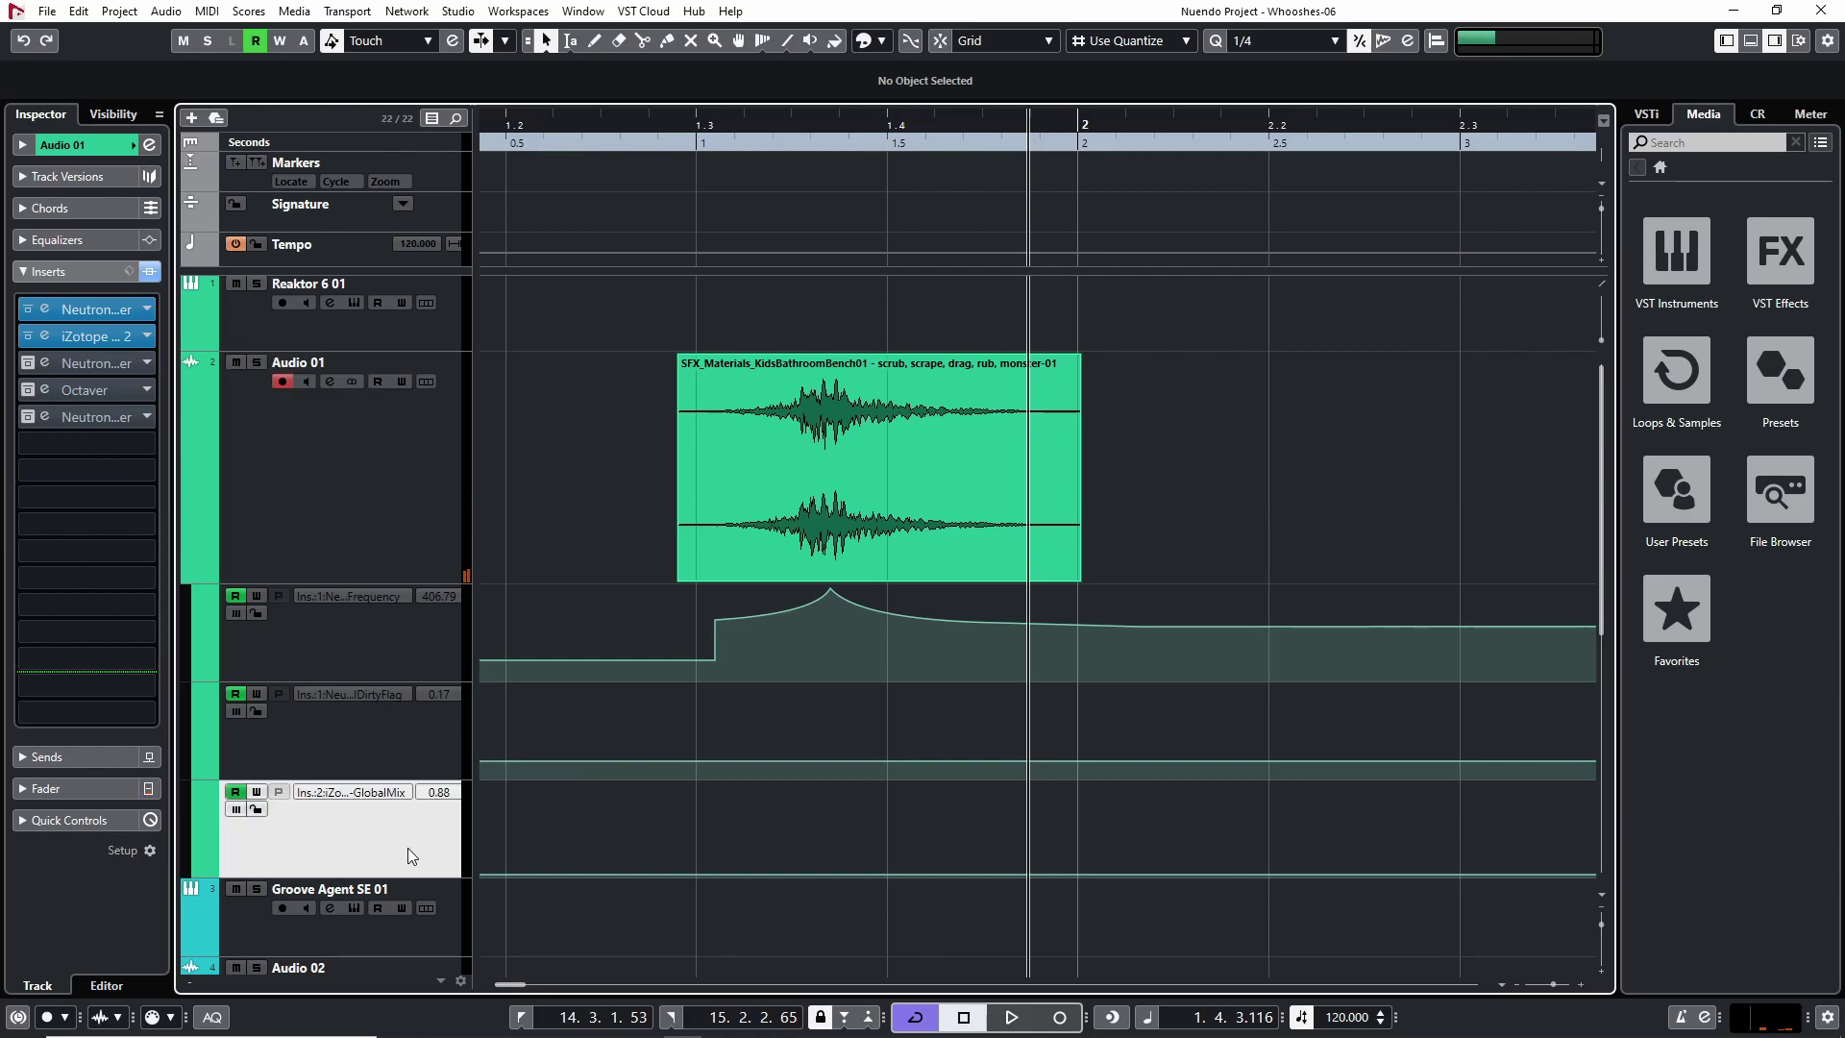
{"action": "mouse_move", "coordinate": [828, 791]}
{"action": "left_mouse_down"}
{"action": "mouse_move", "coordinate": [972, 795]}
{"action": "mouse_move", "coordinate": [1053, 870]}
{"action": "left_mouse_up"}
{"action": "left_click", "coordinate": [60, 342]}
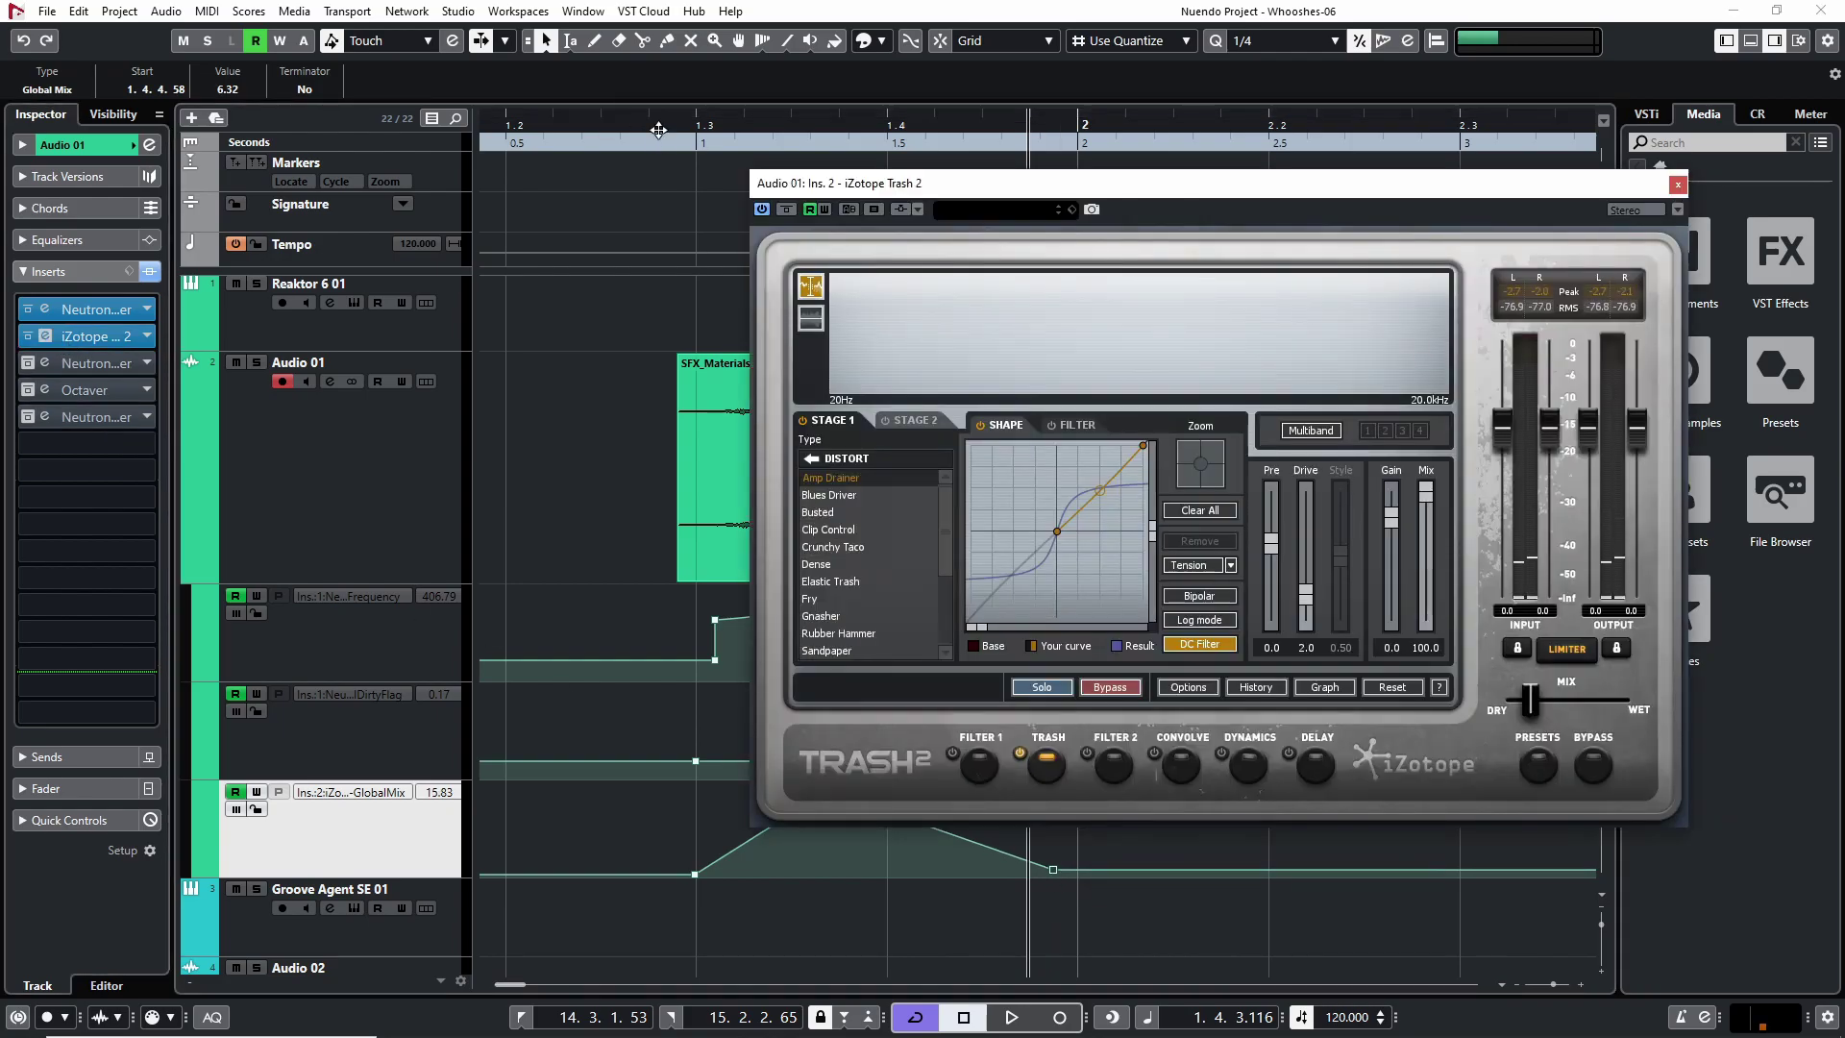
Step: Play the clip twice from its start with Trash 2 open to check the automated mix, and close the plug-in
{"action": "left_click", "coordinate": [658, 125]}
{"action": "key", "text": "space"}
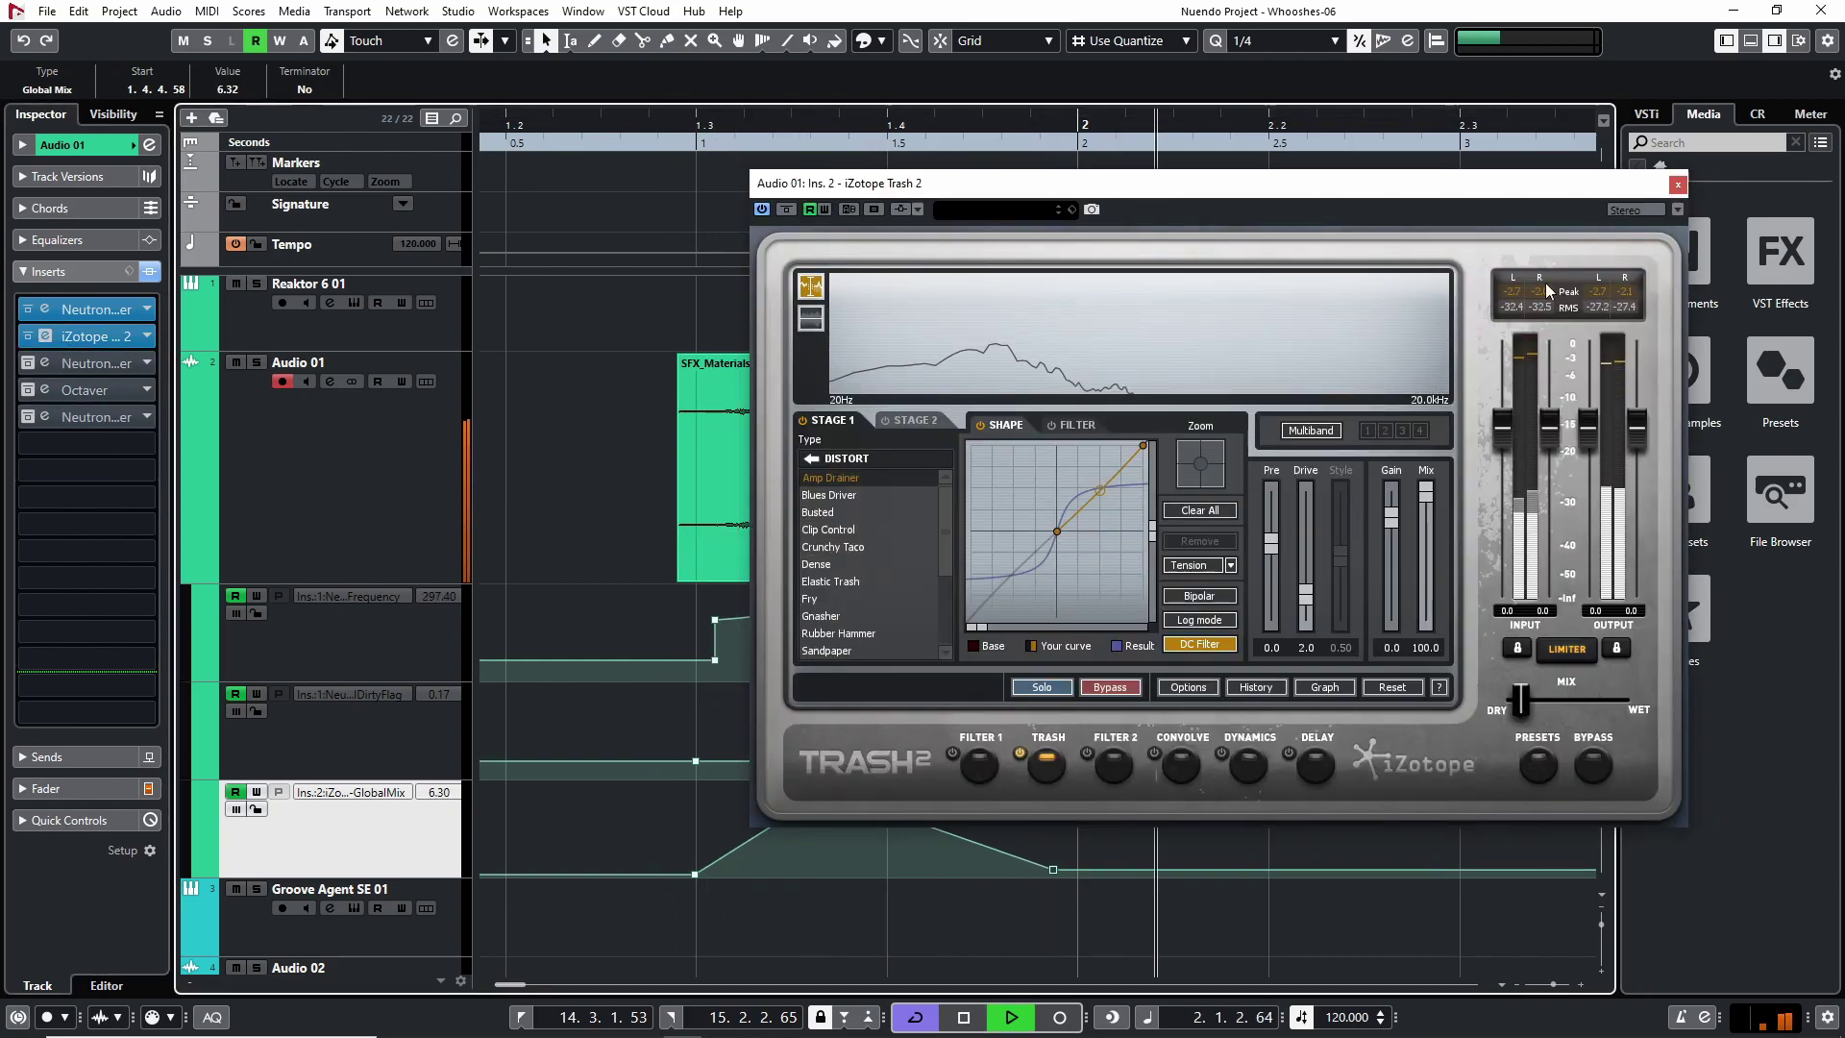
{"action": "key", "text": "space"}
{"action": "left_click", "coordinate": [692, 132]}
{"action": "key", "text": "space"}
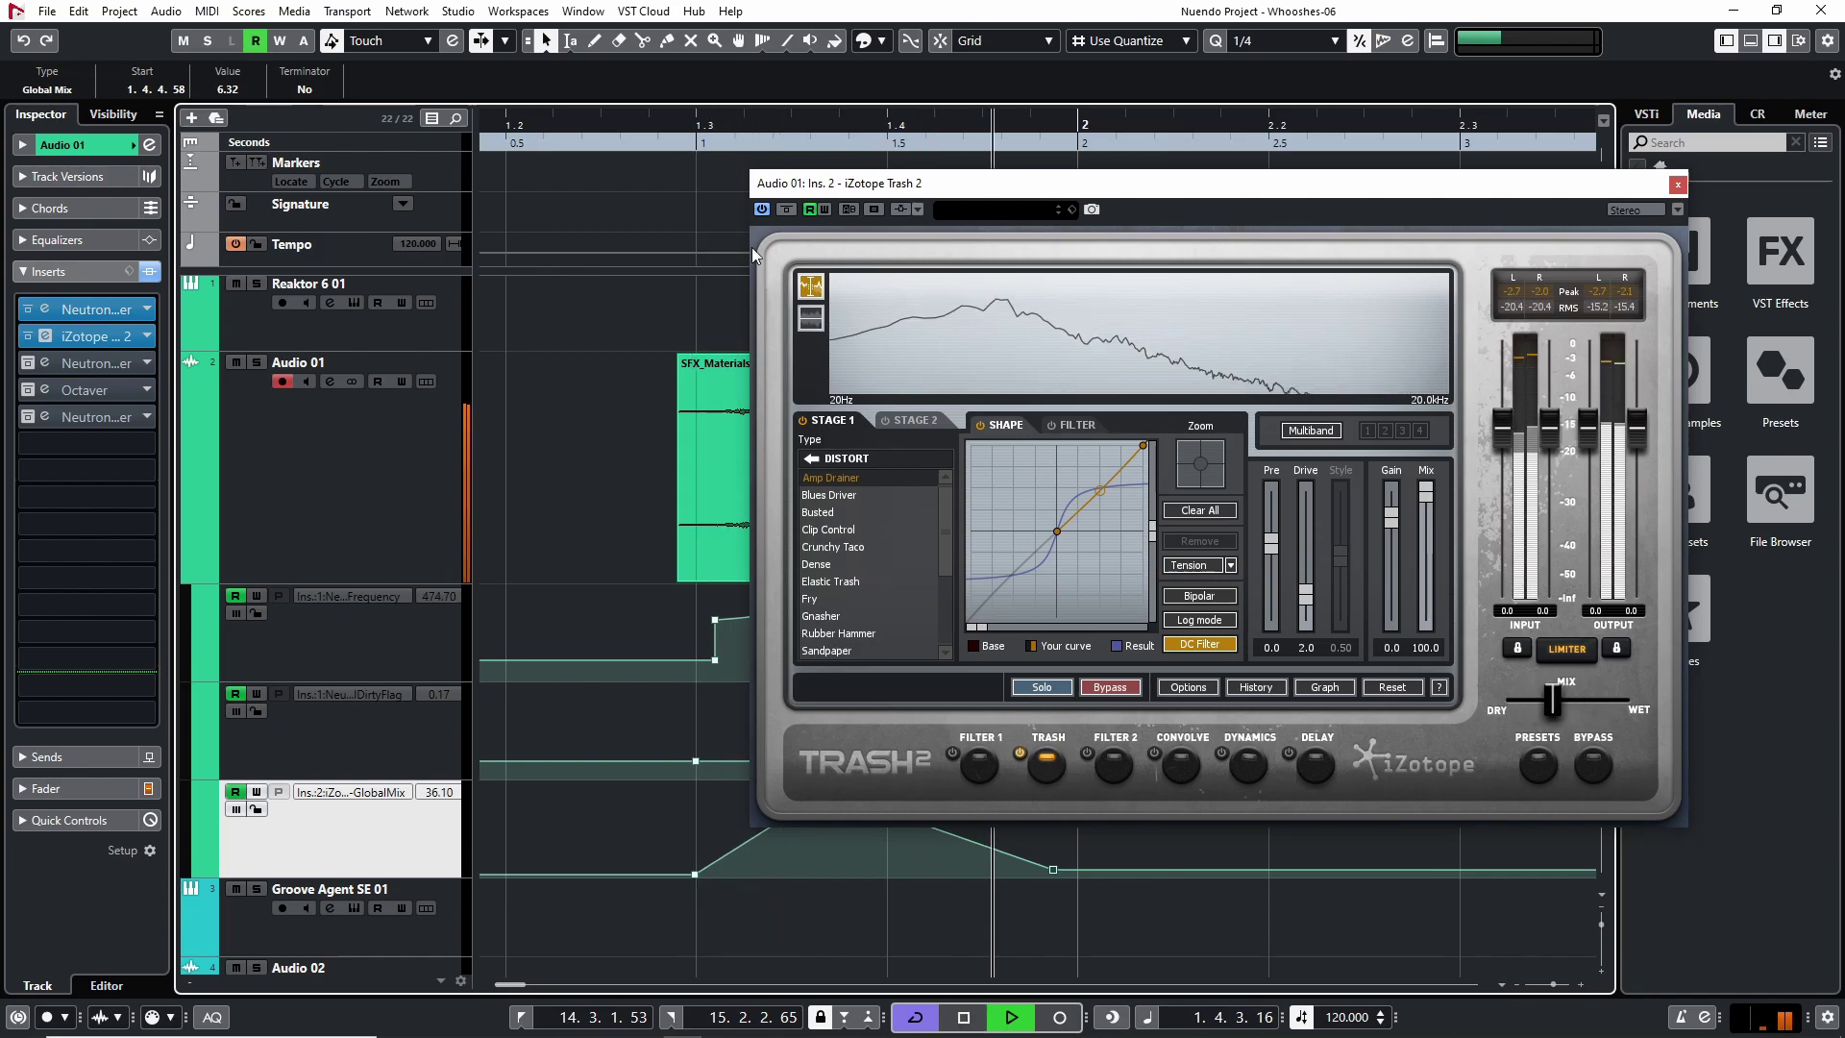
{"action": "key", "text": "g"}
{"action": "left_click", "coordinate": [1678, 183]}
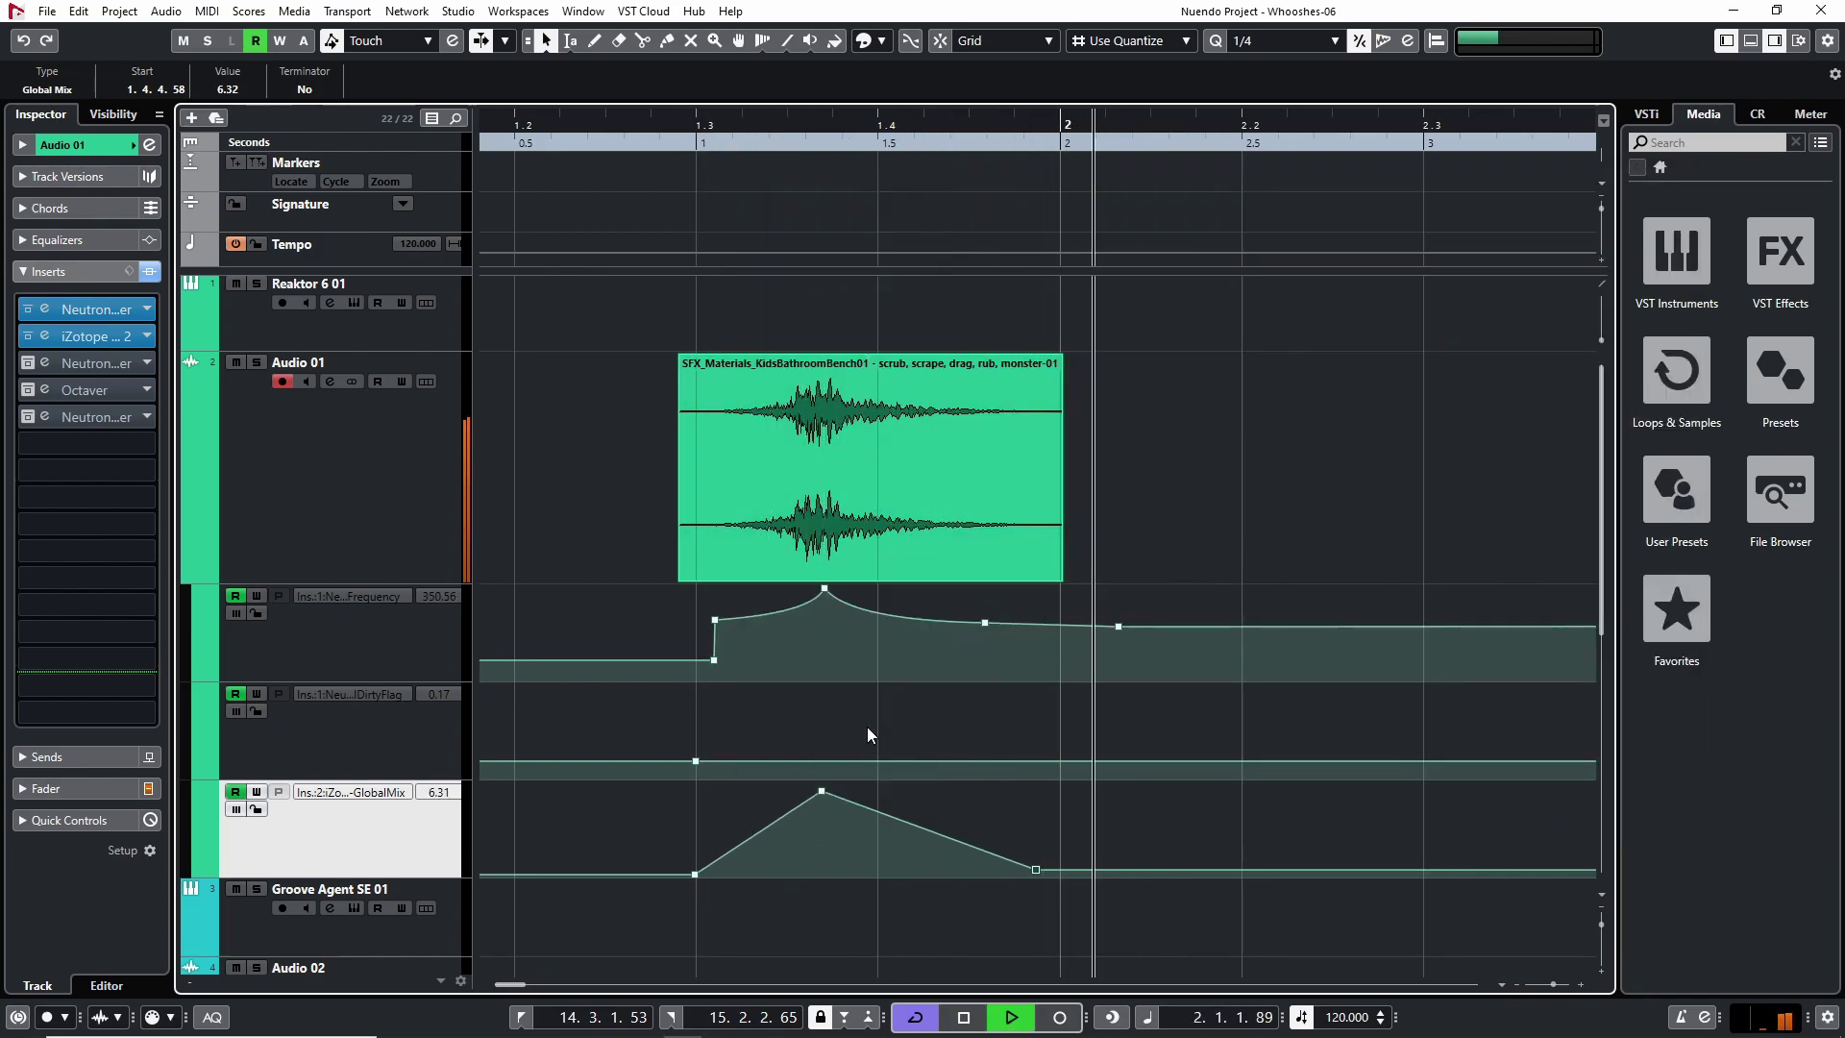
{"action": "key", "text": "space"}
Step: Bend both sides of the Global Mix peak inward into curves and play the clip
{"action": "left_click", "coordinate": [769, 843]}
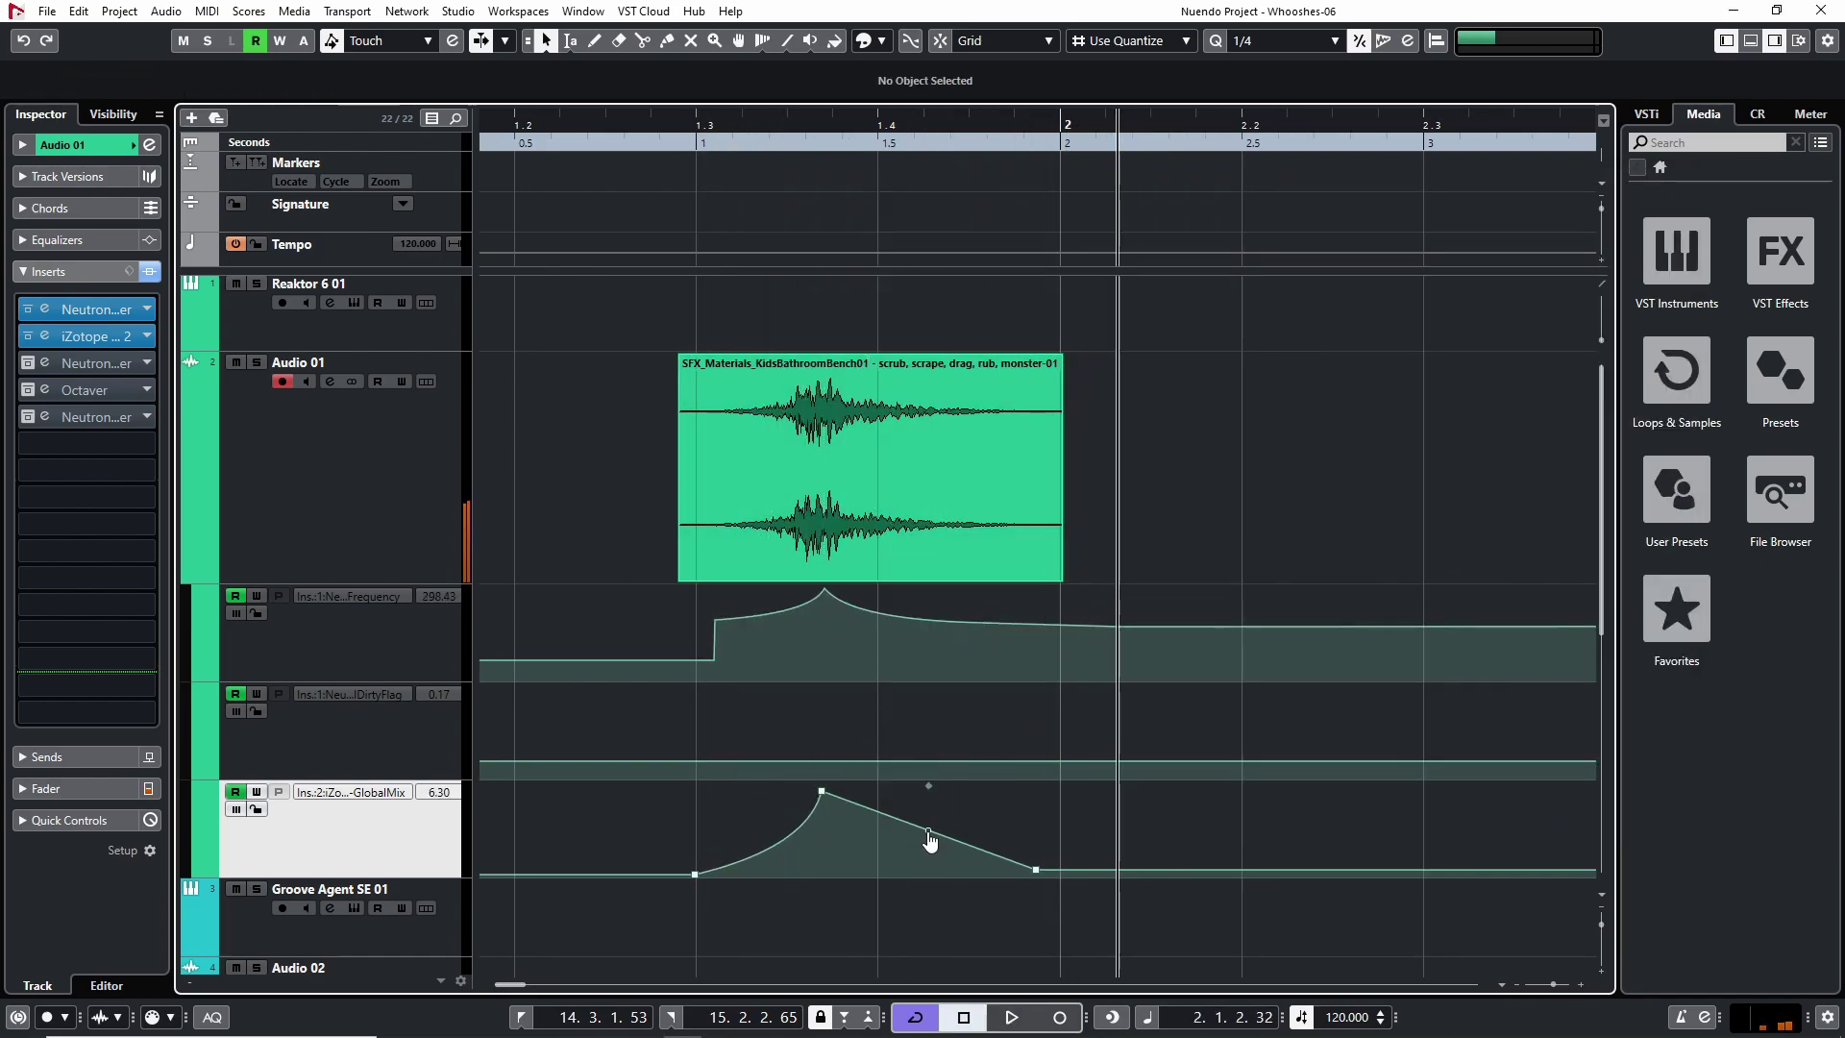
{"action": "left_click", "coordinate": [681, 125]}
{"action": "key", "text": "space"}
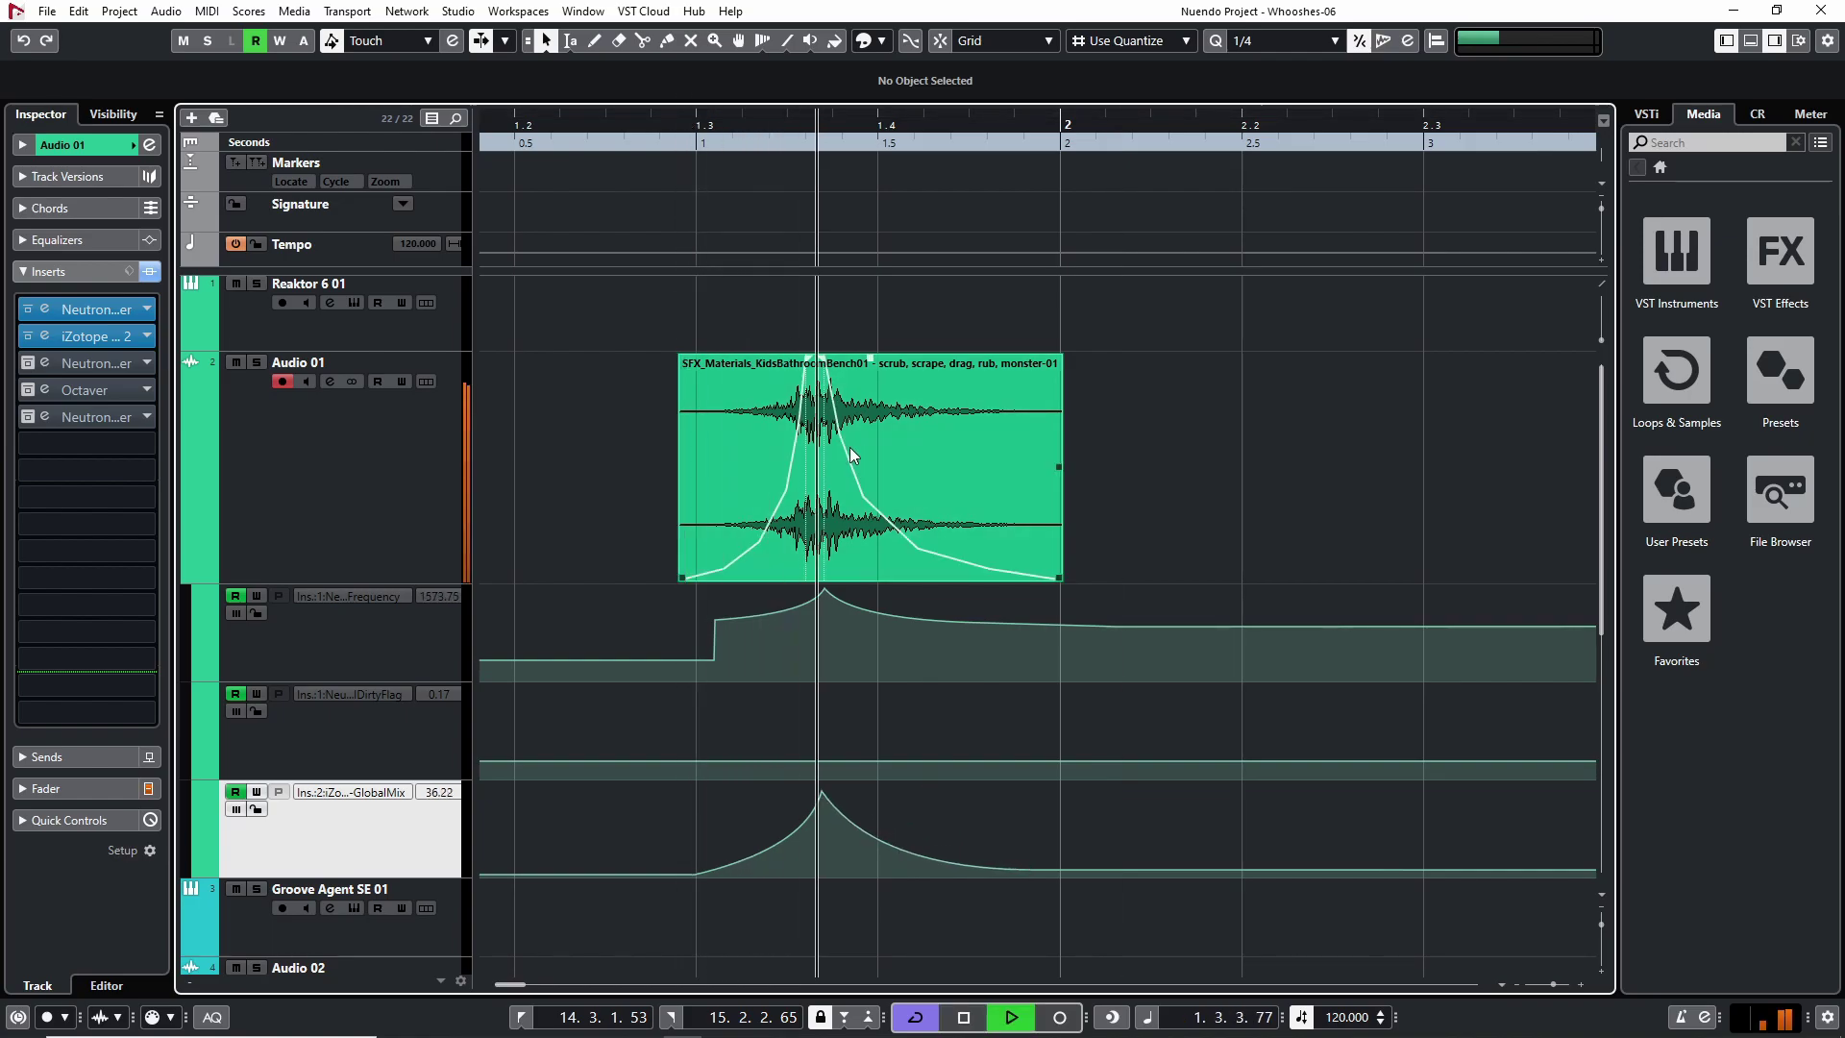
{"action": "key", "text": "space"}
Step: Lower the Global Mix peak to slightly above the baseline and play the clip from its start
{"action": "left_click_drag", "start_coordinate": [822, 790], "coordinate": [824, 877]}
{"action": "left_click", "coordinate": [686, 140]}
{"action": "key", "text": "space"}
{"action": "key", "text": "space"}
Step: Set the Global Mix end point to 0.00 at 1.4.4.75 and its peak to 15.79 at 1.3.3.91, and play the clip
{"action": "left_click_drag", "start_coordinate": [1036, 871], "coordinate": [1044, 877]}
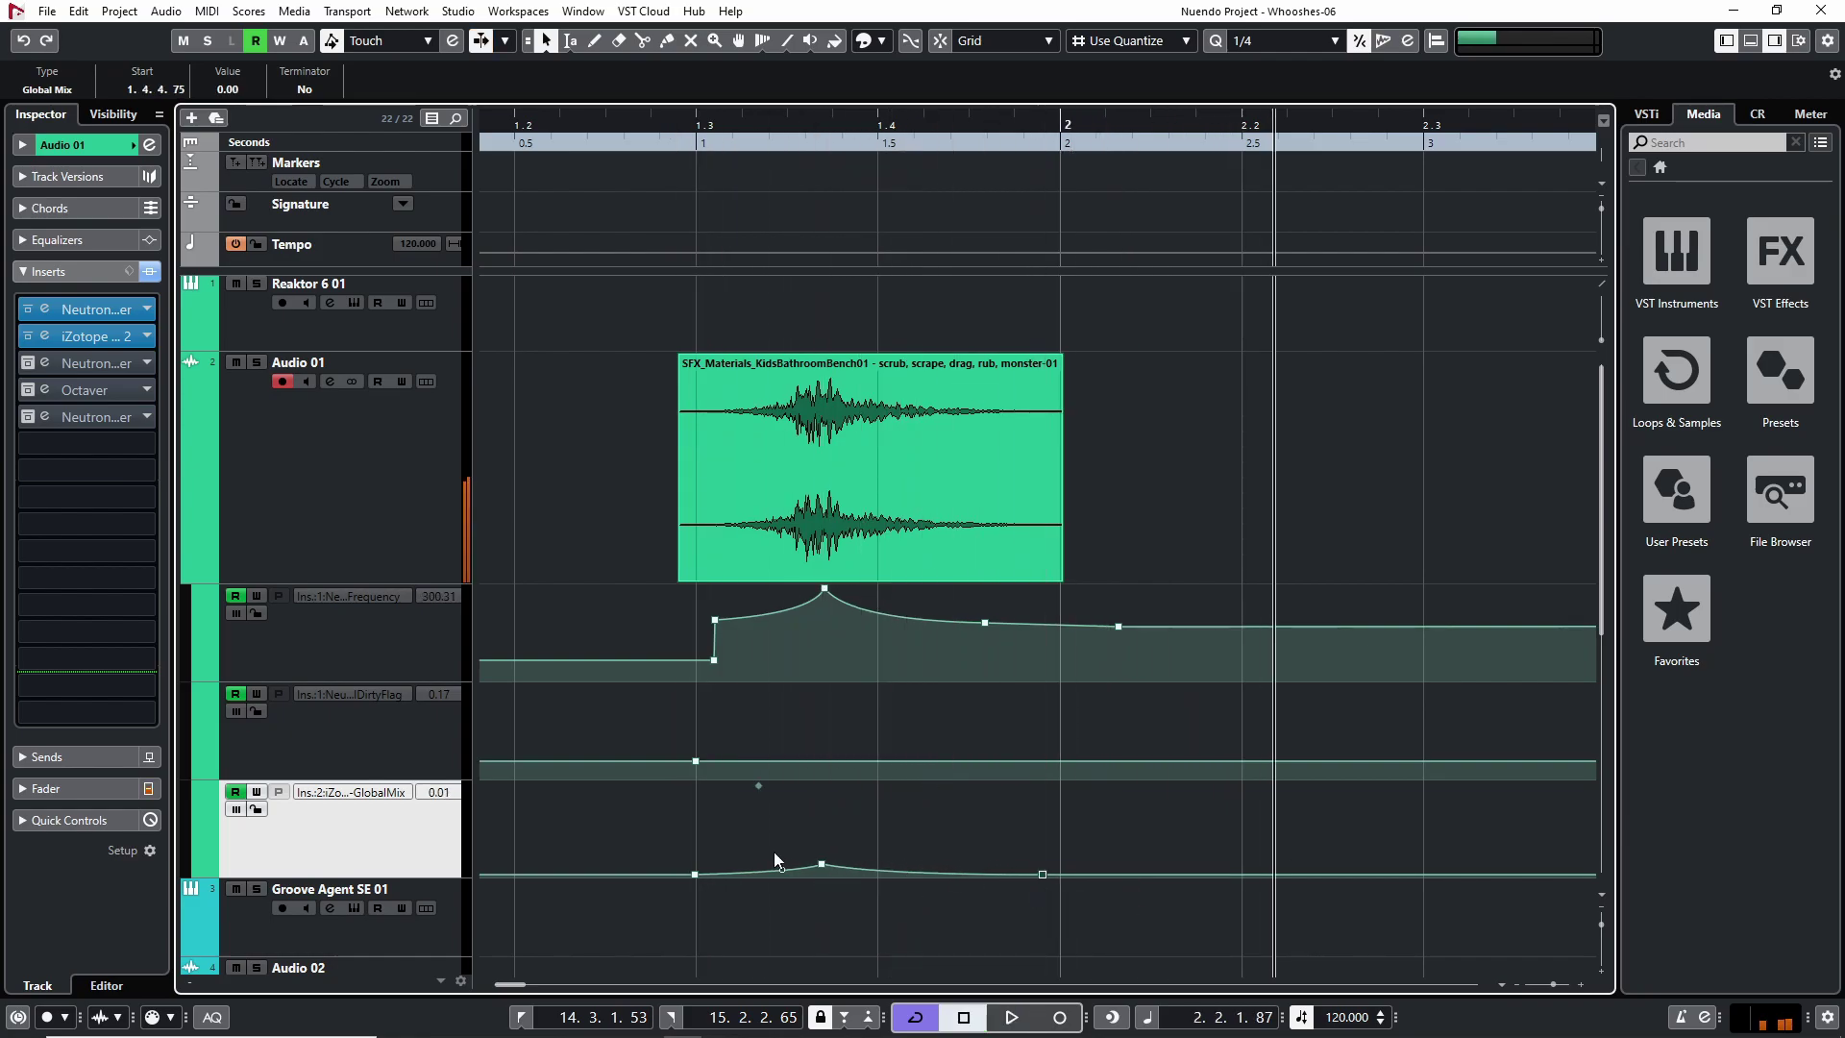
{"action": "left_click_drag", "start_coordinate": [824, 875], "coordinate": [824, 871]}
{"action": "left_click", "coordinate": [671, 141]}
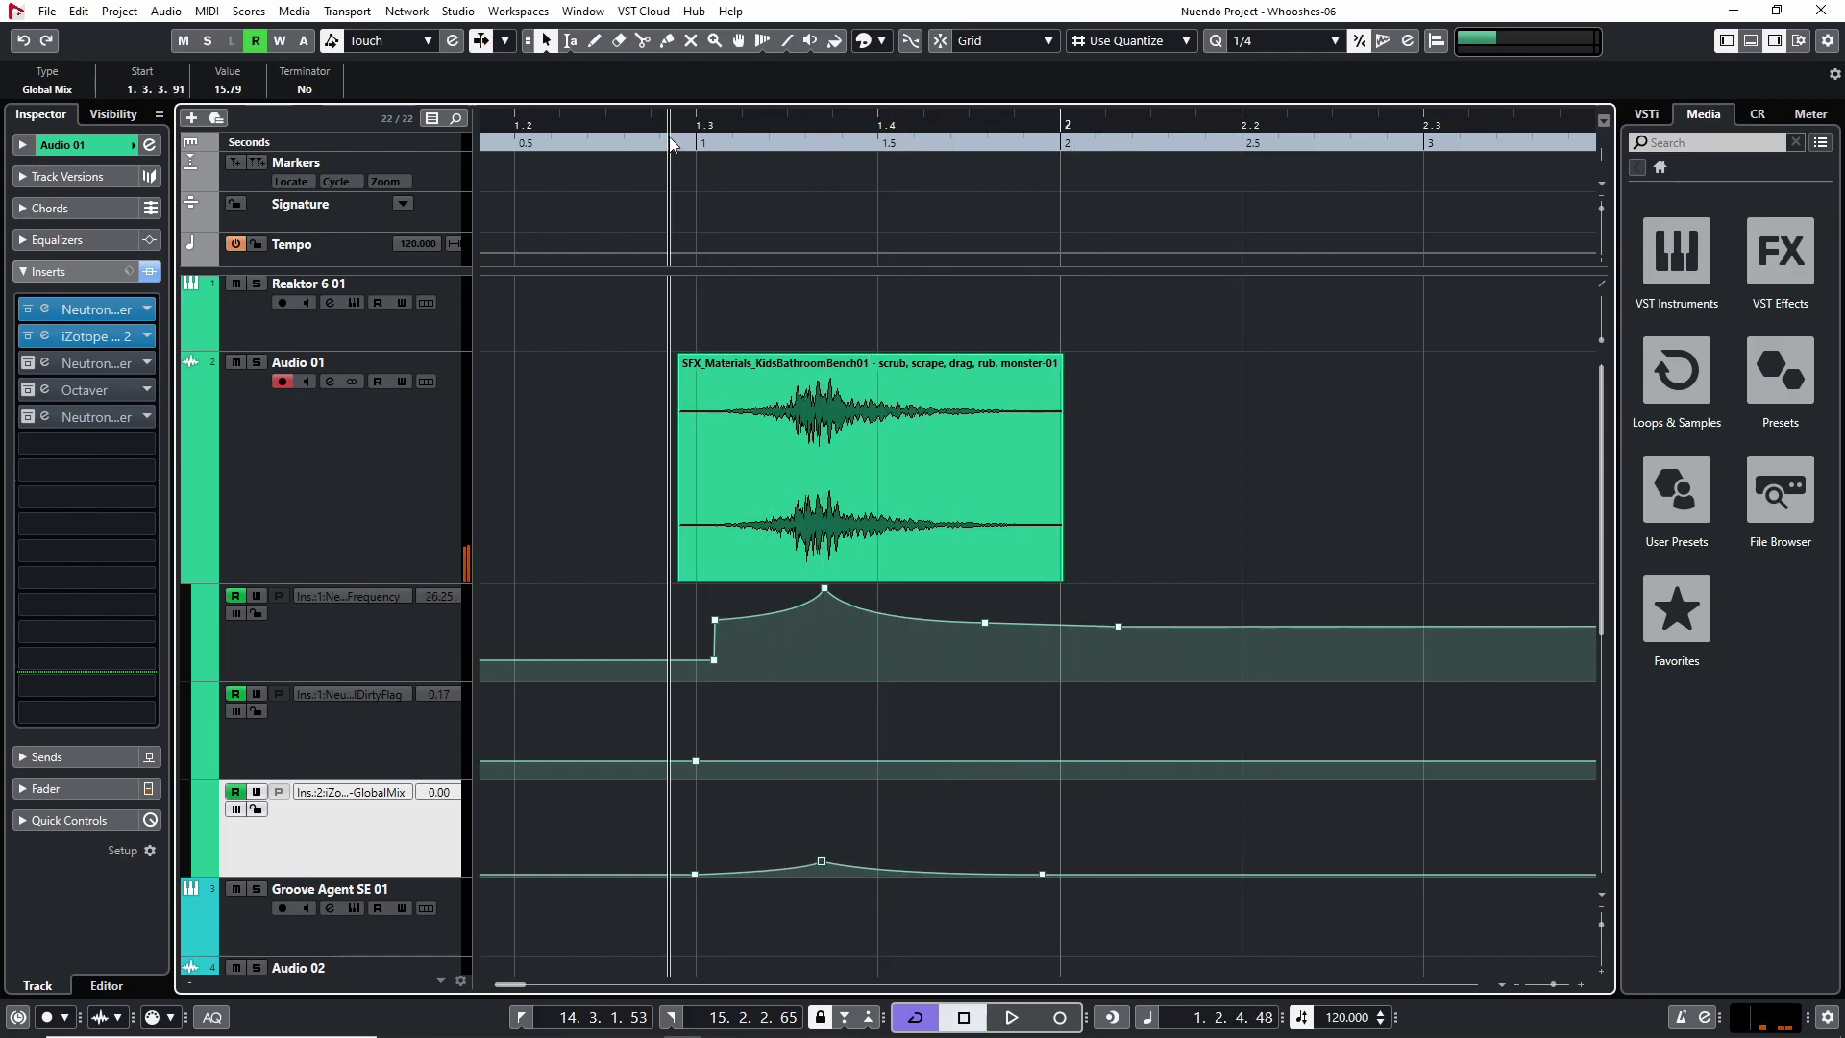
{"action": "key", "text": "space"}
{"action": "key", "text": "space"}
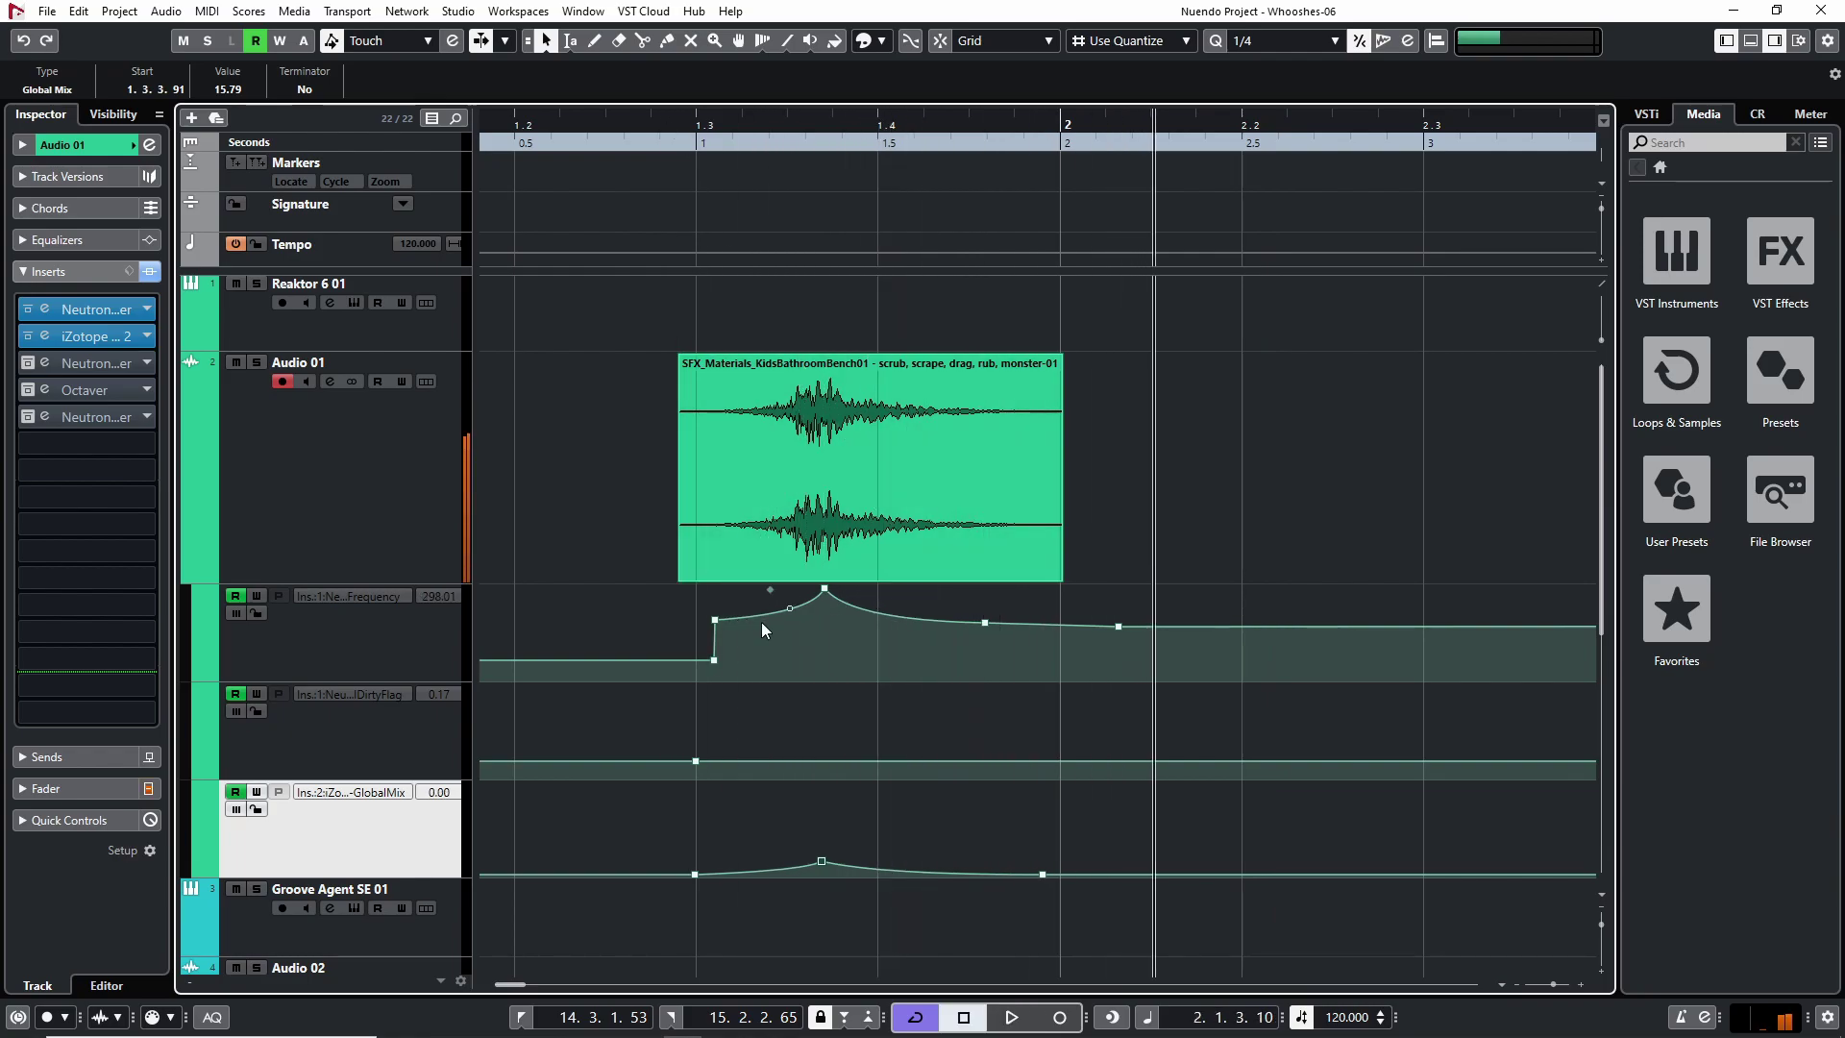
Step: Straighten the rising side of the low-pass frequency curve up to its peak, playing the clip to compare the shapes
{"action": "left_click", "coordinate": [679, 128]}
{"action": "key", "text": "space"}
{"action": "key", "text": "space"}
{"action": "key", "text": "g"}
{"action": "key", "text": "space"}
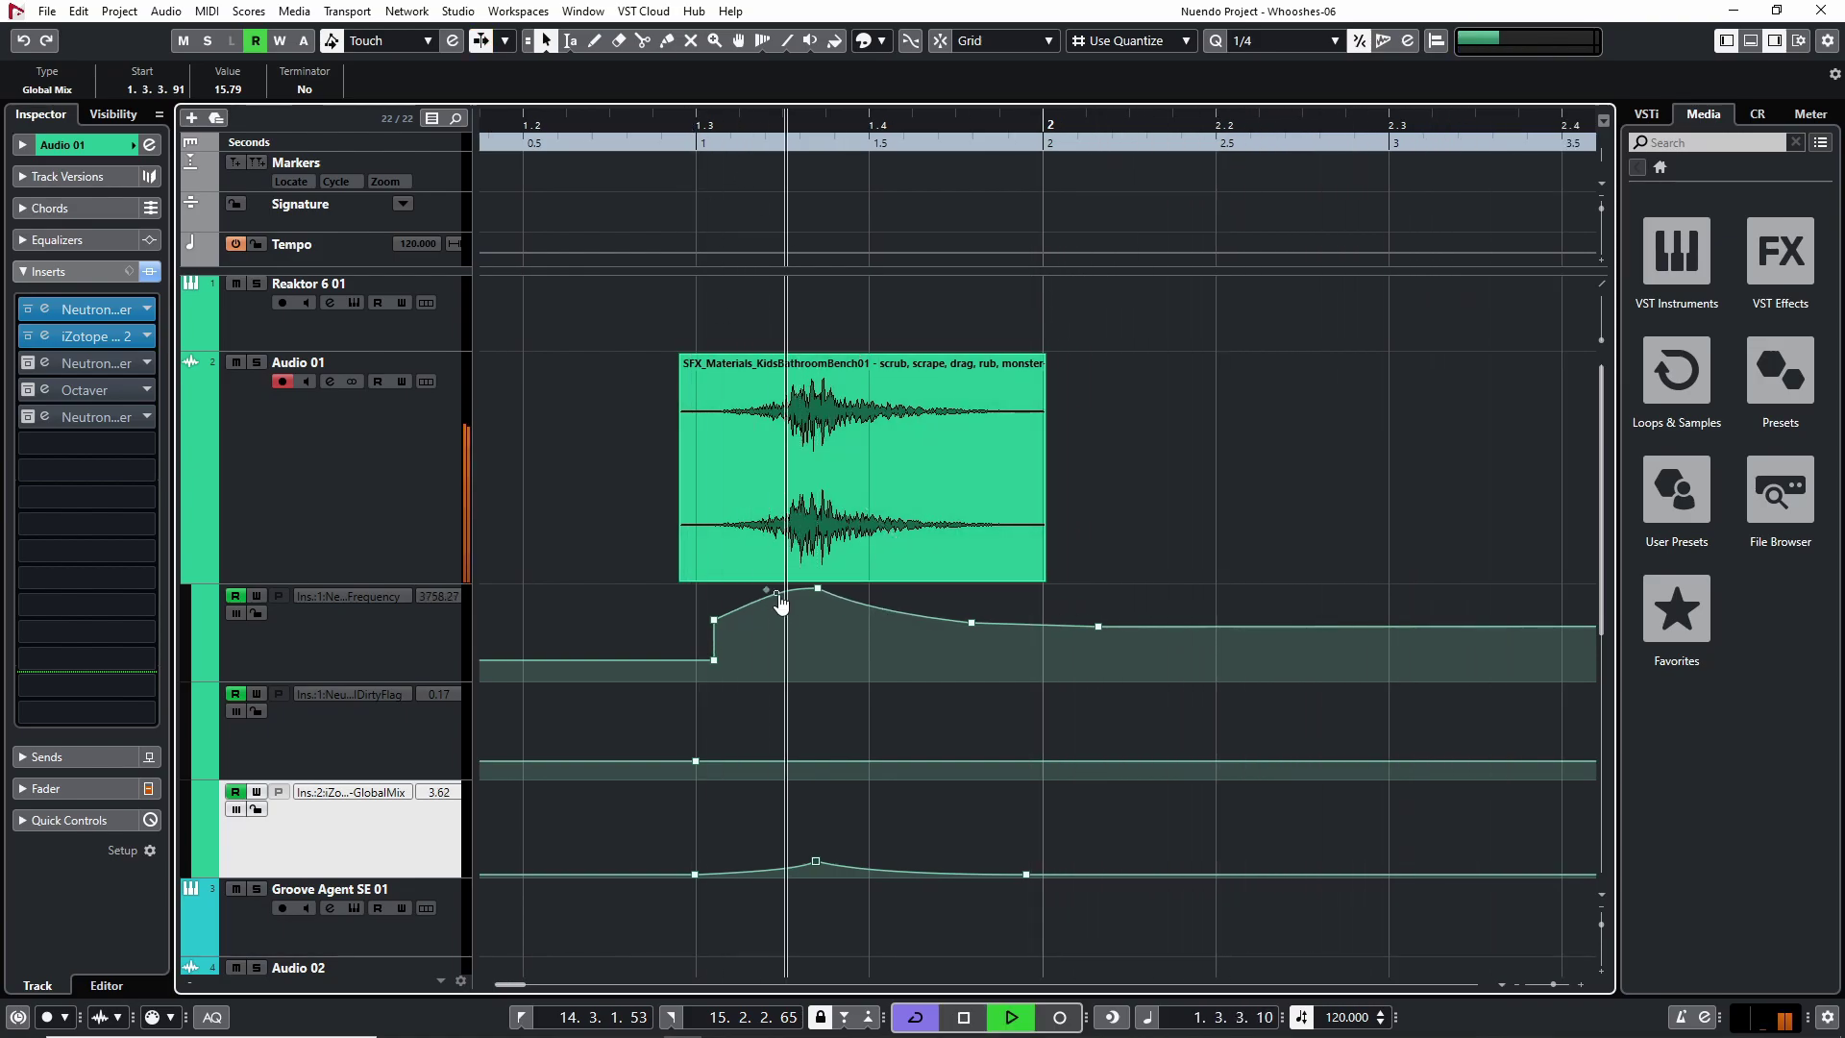
{"action": "key", "text": "space"}
{"action": "key", "text": "space"}
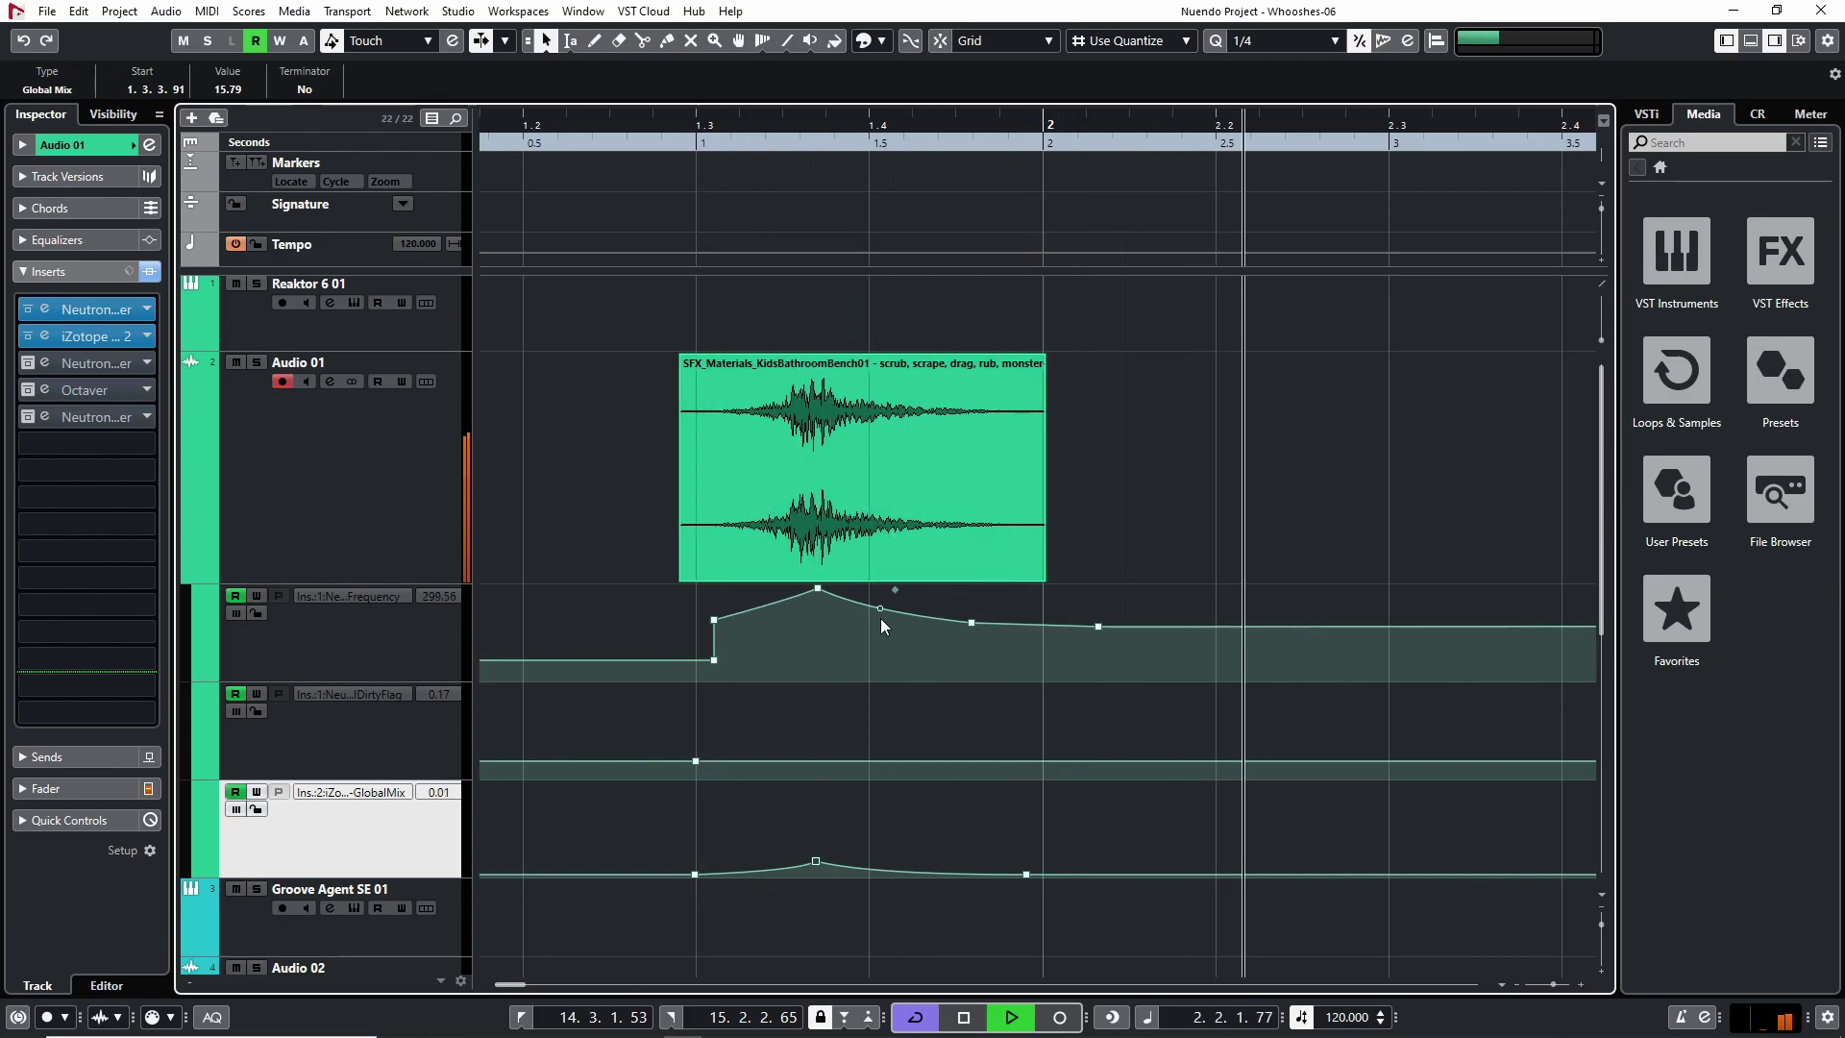
Step: Bend the falling side of the low-pass frequency curve outward after its peak and play the clip
{"action": "key", "text": "space"}
{"action": "key", "text": "space"}
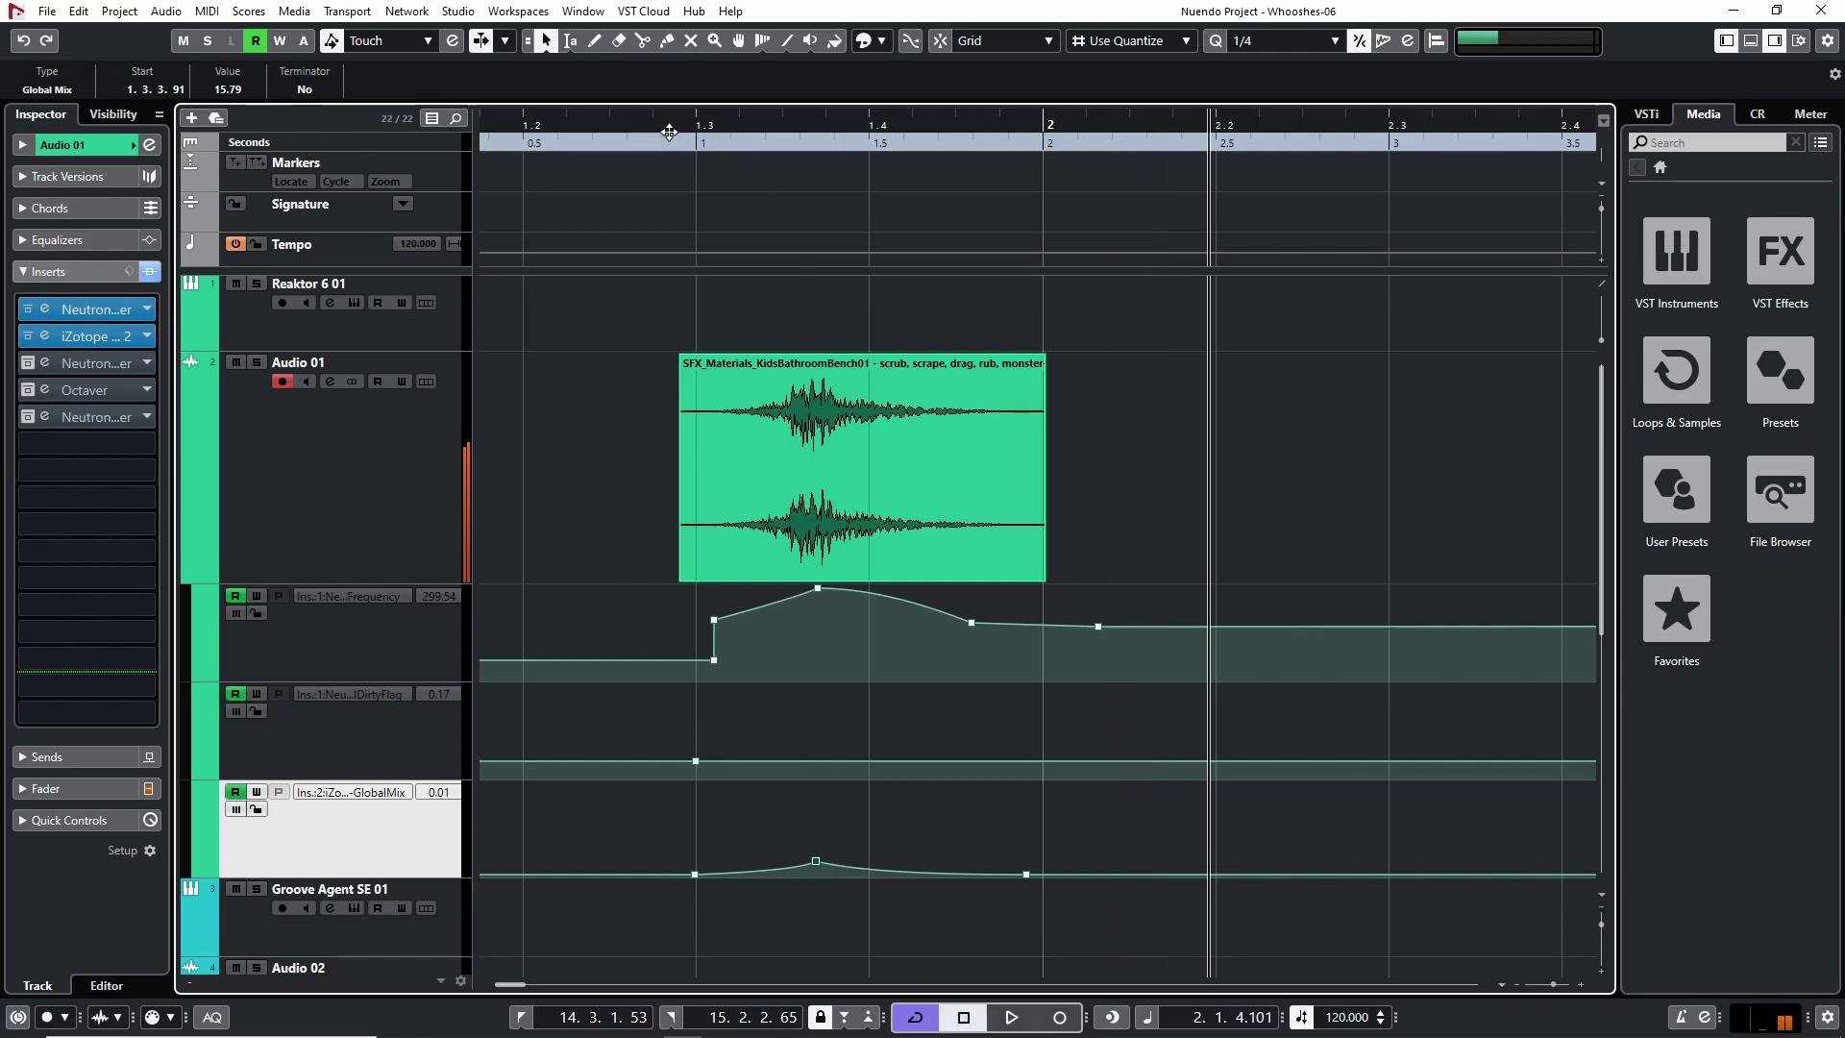
{"action": "left_click", "coordinate": [897, 592]}
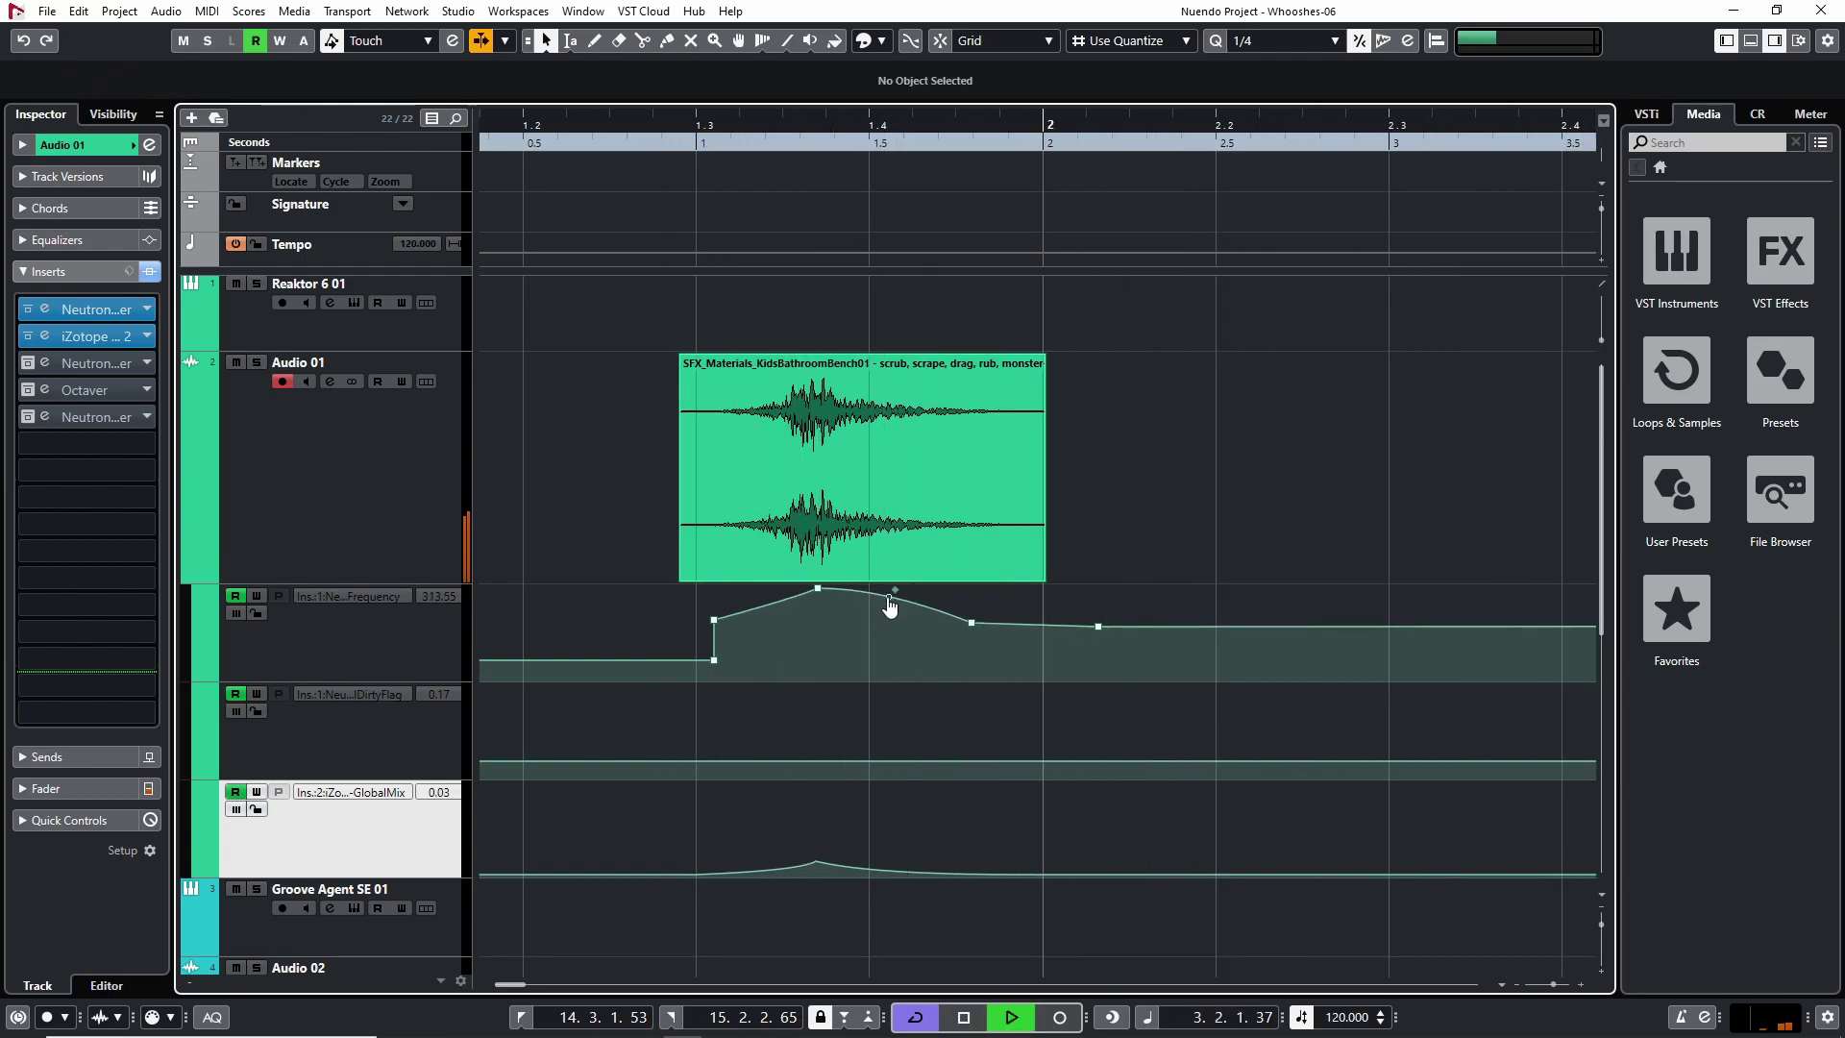
{"action": "left_click", "coordinate": [650, 141]}
{"action": "key", "text": "g"}
{"action": "key", "text": "g"}
{"action": "key", "text": "g"}
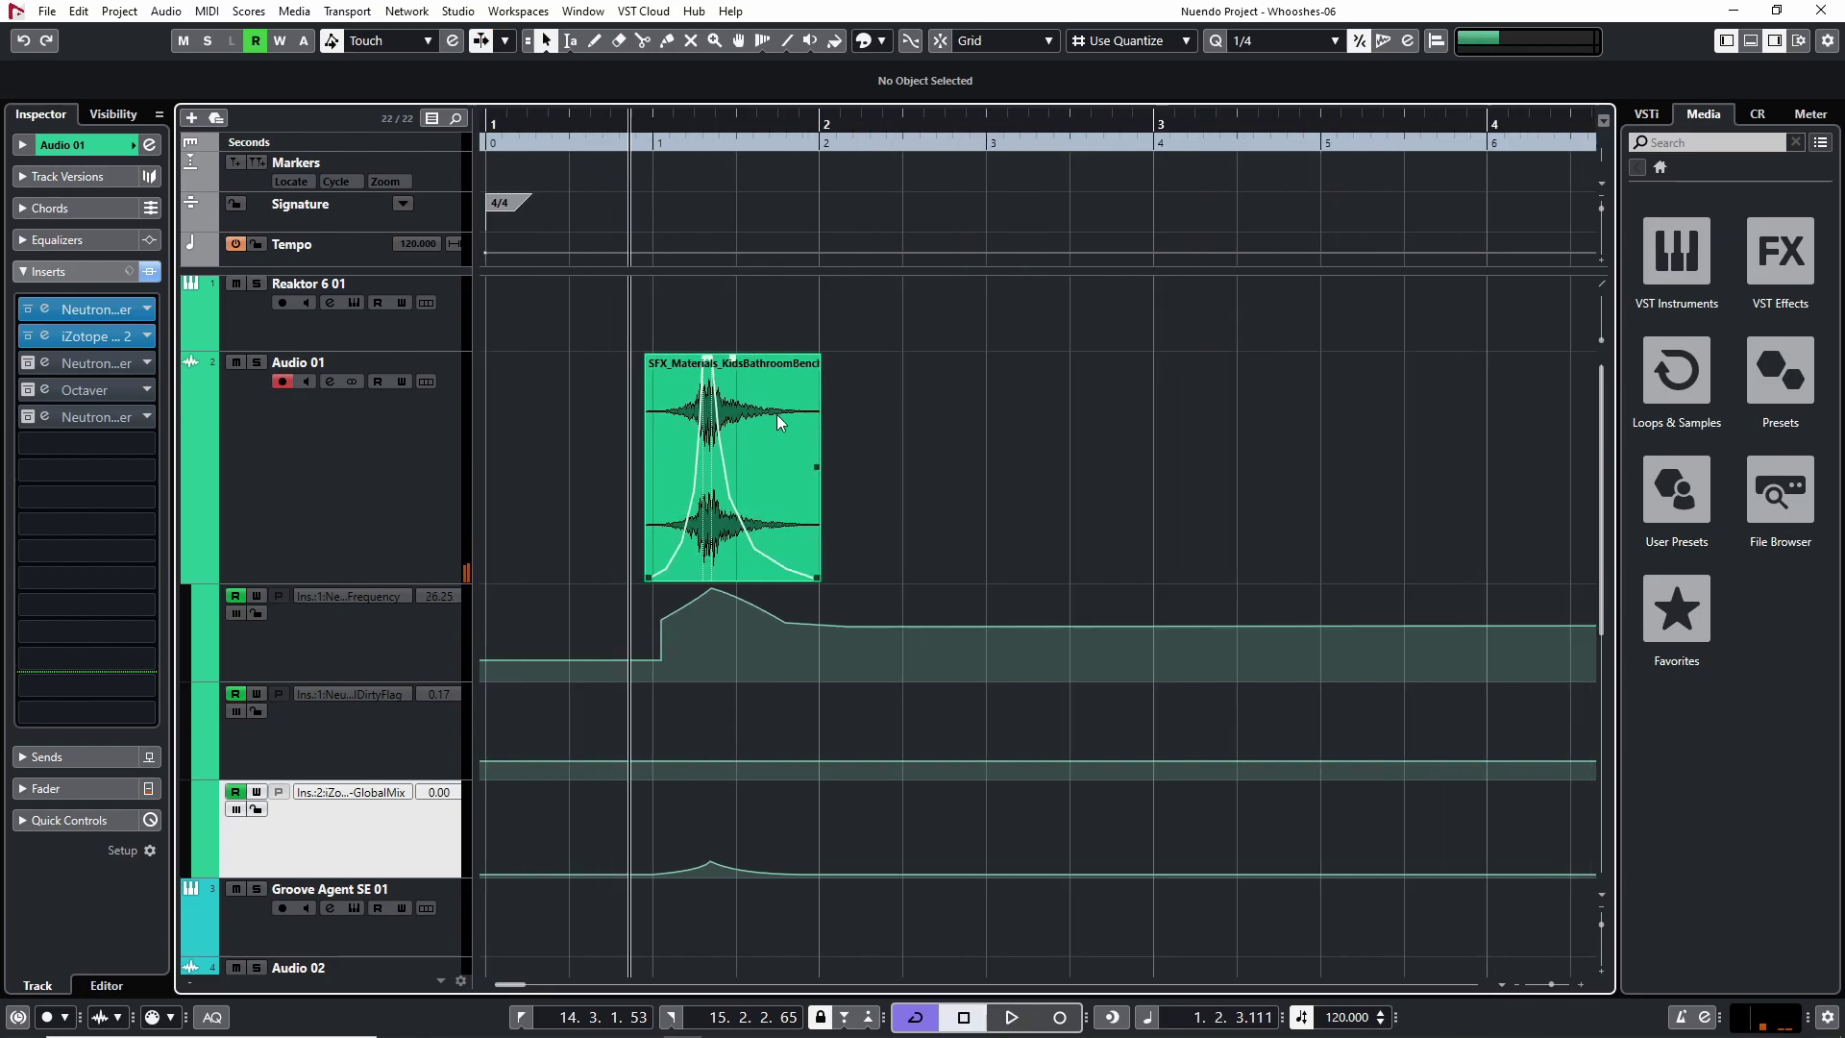
Step: Activate the Octaver insert on Audio 01 and play the first whoosh clip through it
{"action": "key", "text": "g"}
{"action": "key", "text": "g"}
{"action": "key", "text": "space"}
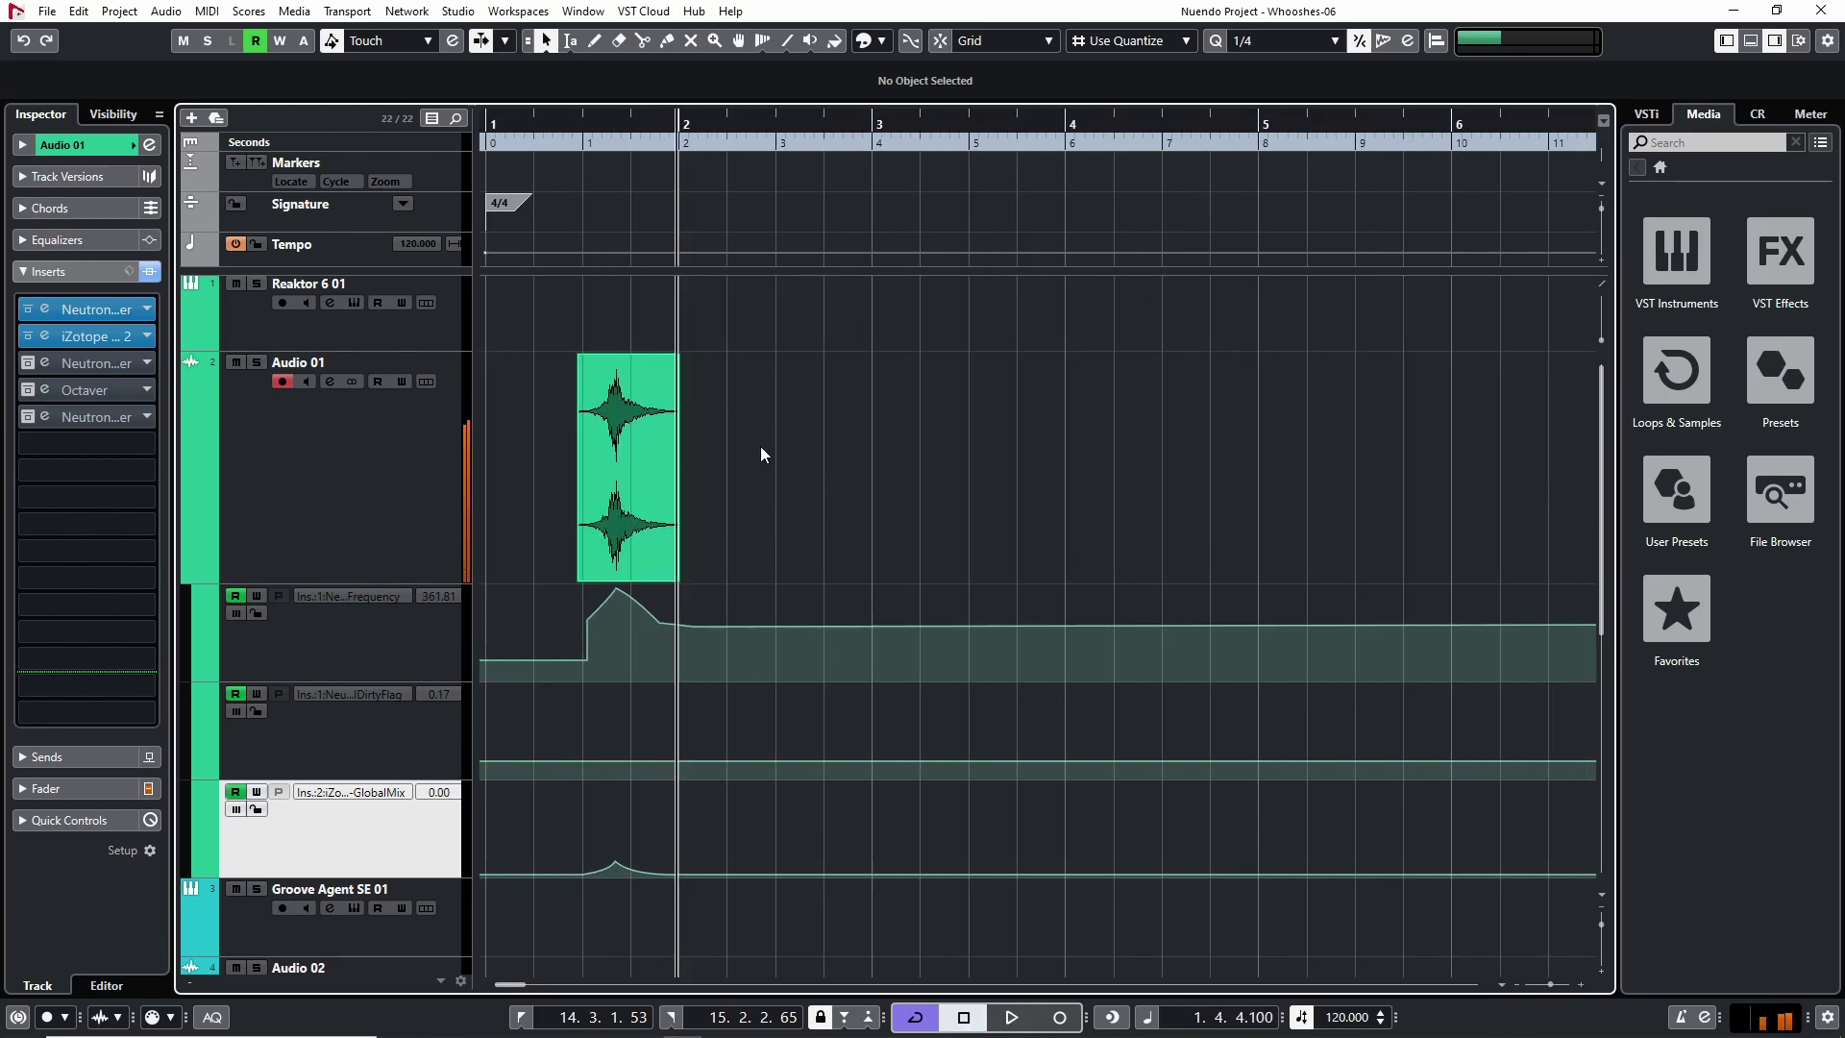
{"action": "left_click", "coordinate": [30, 386]}
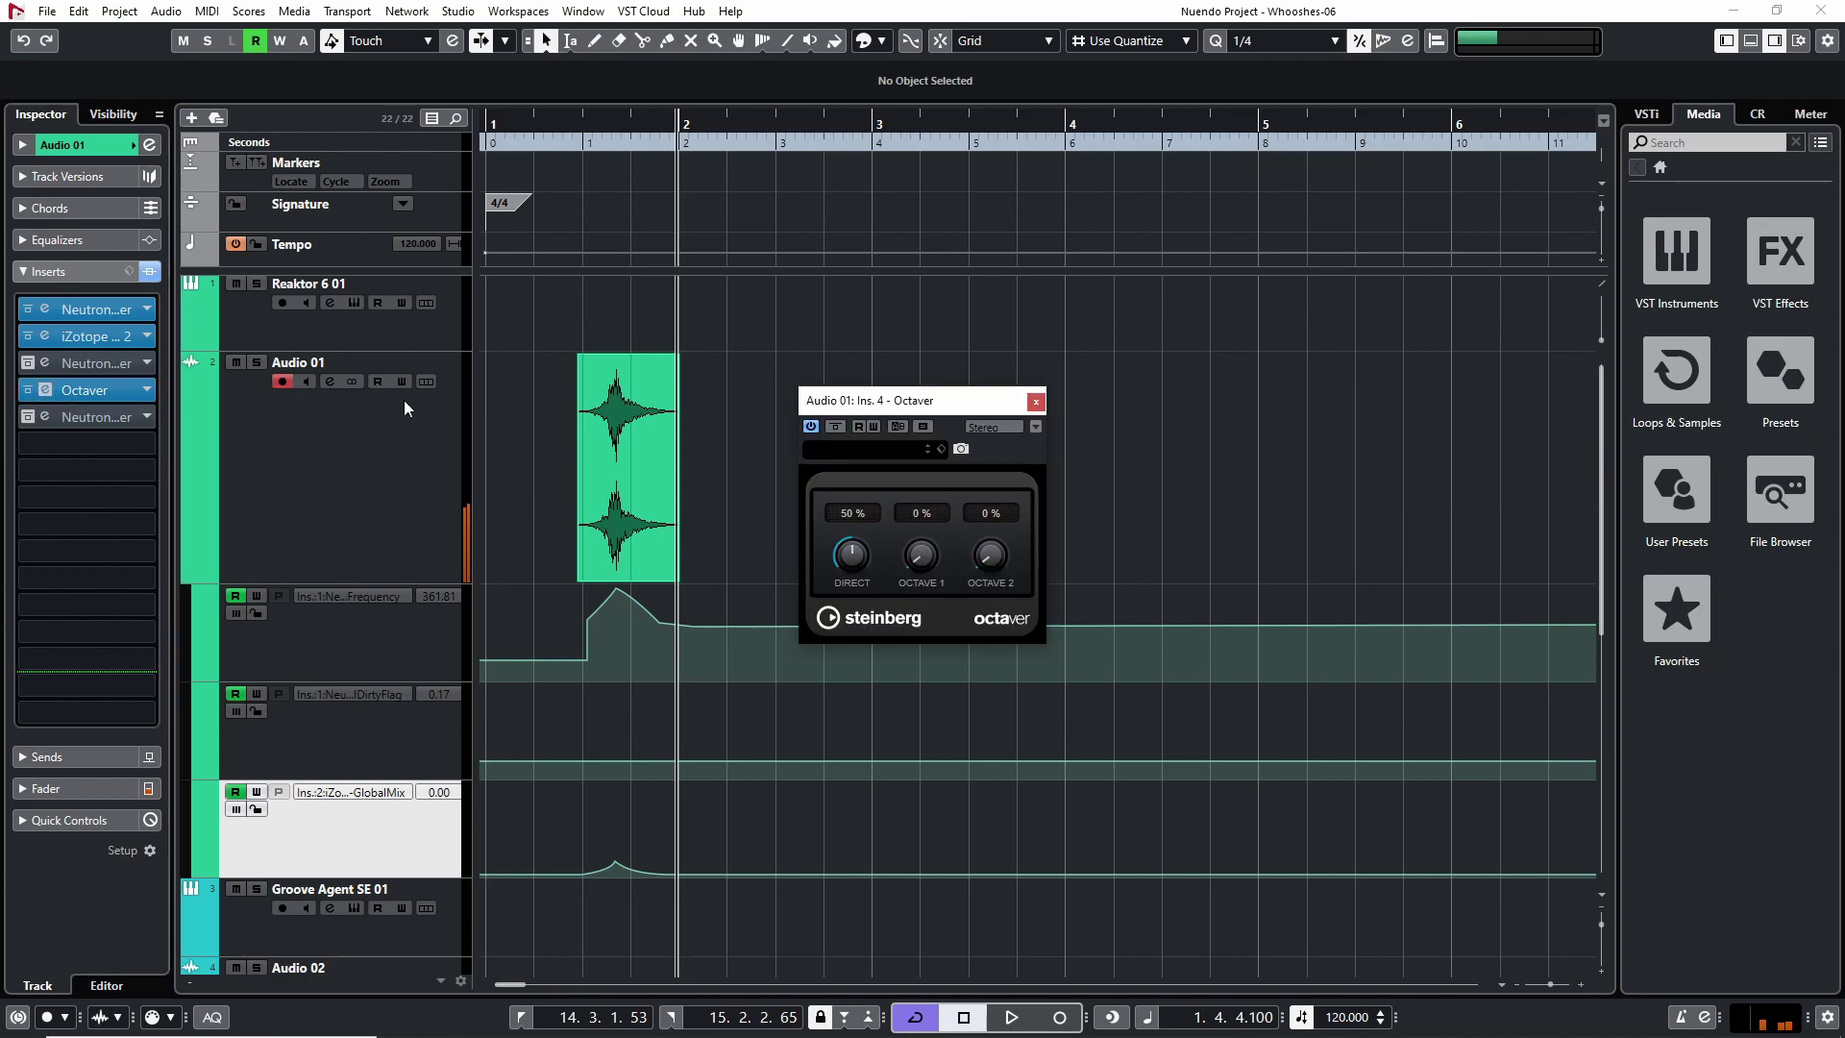
{"action": "left_click", "coordinate": [557, 142]}
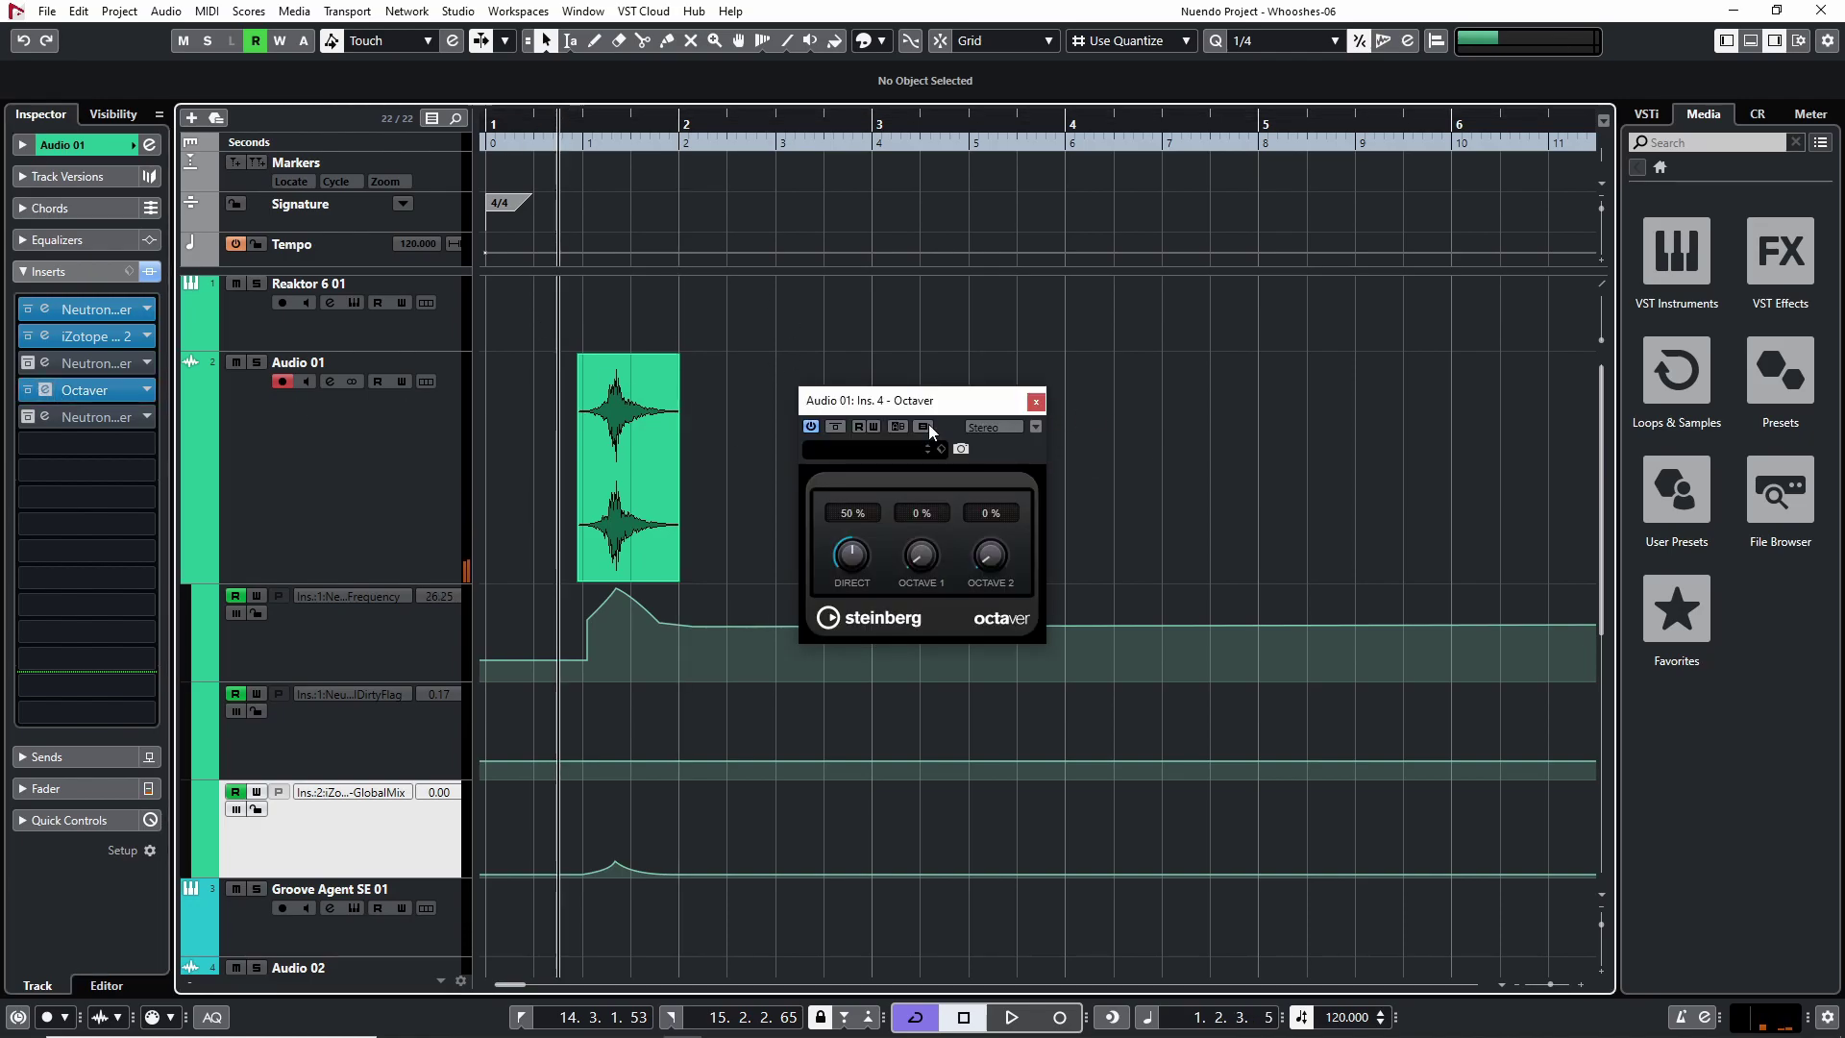
{"action": "left_click_drag", "start_coordinate": [915, 405], "coordinate": [913, 369]}
{"action": "key", "text": "space"}
Step: Set Octaver's Octave 1 to 41 %, replaying the whoosh clip to compare, and close the plug-in window
{"action": "left_click_drag", "start_coordinate": [919, 517], "coordinate": [874, 420]}
{"action": "key", "text": "space"}
{"action": "left_click", "coordinate": [560, 140]}
{"action": "key", "text": "space"}
{"action": "left_click_drag", "start_coordinate": [920, 516], "coordinate": [923, 517]}
{"action": "key", "text": "space"}
{"action": "left_click", "coordinate": [556, 139]}
{"action": "key", "text": "space"}
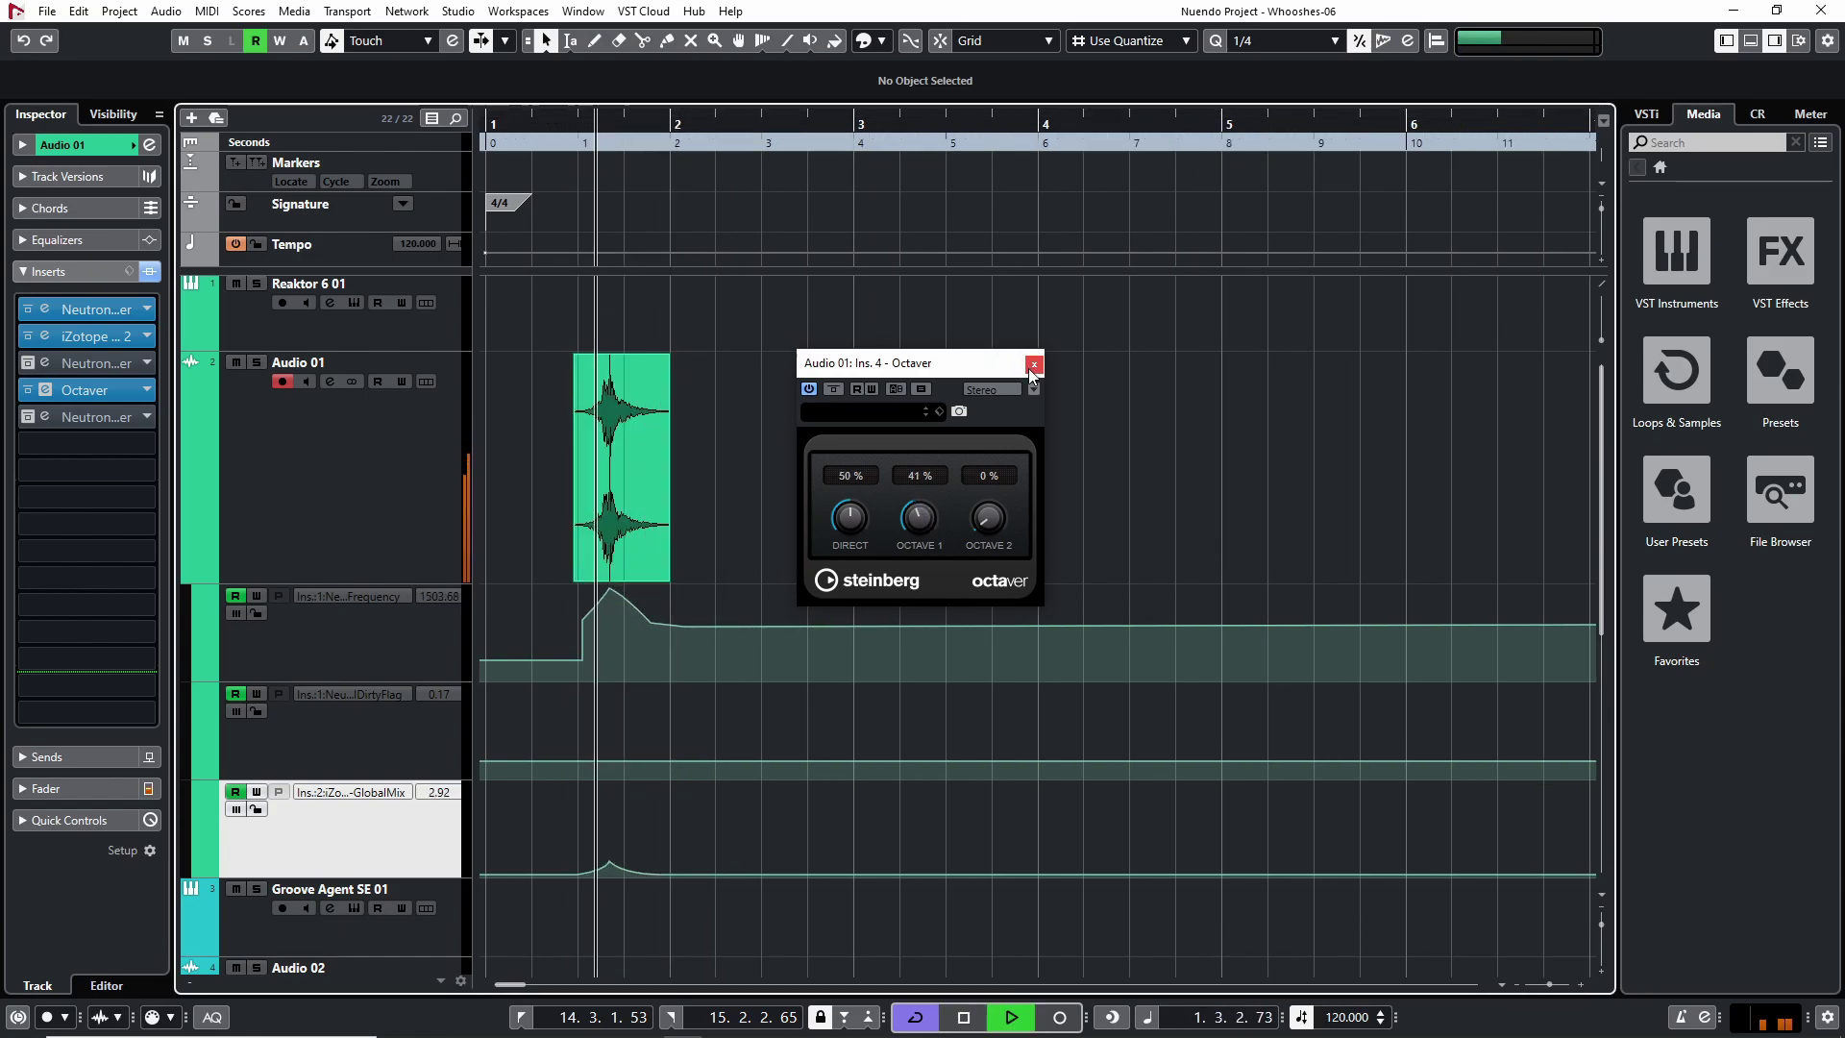
{"action": "left_click", "coordinate": [1033, 363]}
{"action": "key", "text": "space"}
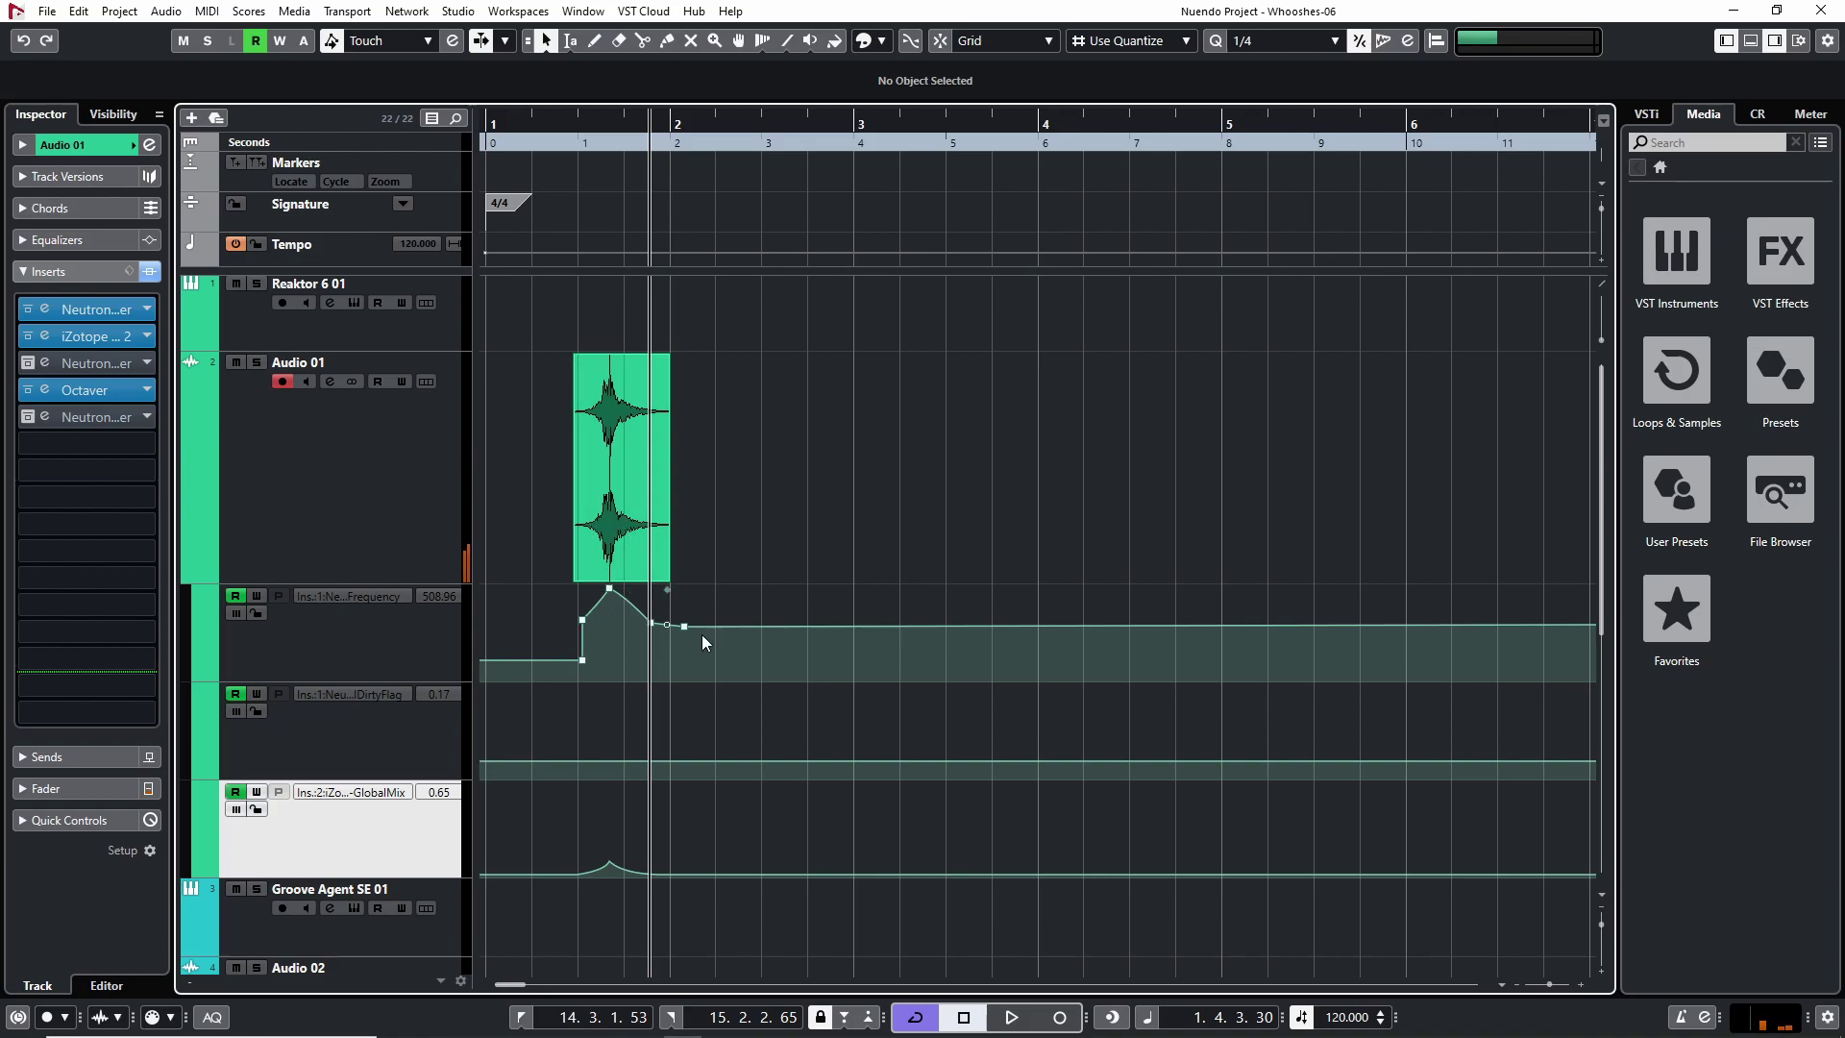
Step: Unmute the thunderstorm rain clip on the Ambiences_Nature track
{"action": "scroll", "coordinate": [365, 555], "scroll_direction": "down", "scroll_amount": 10}
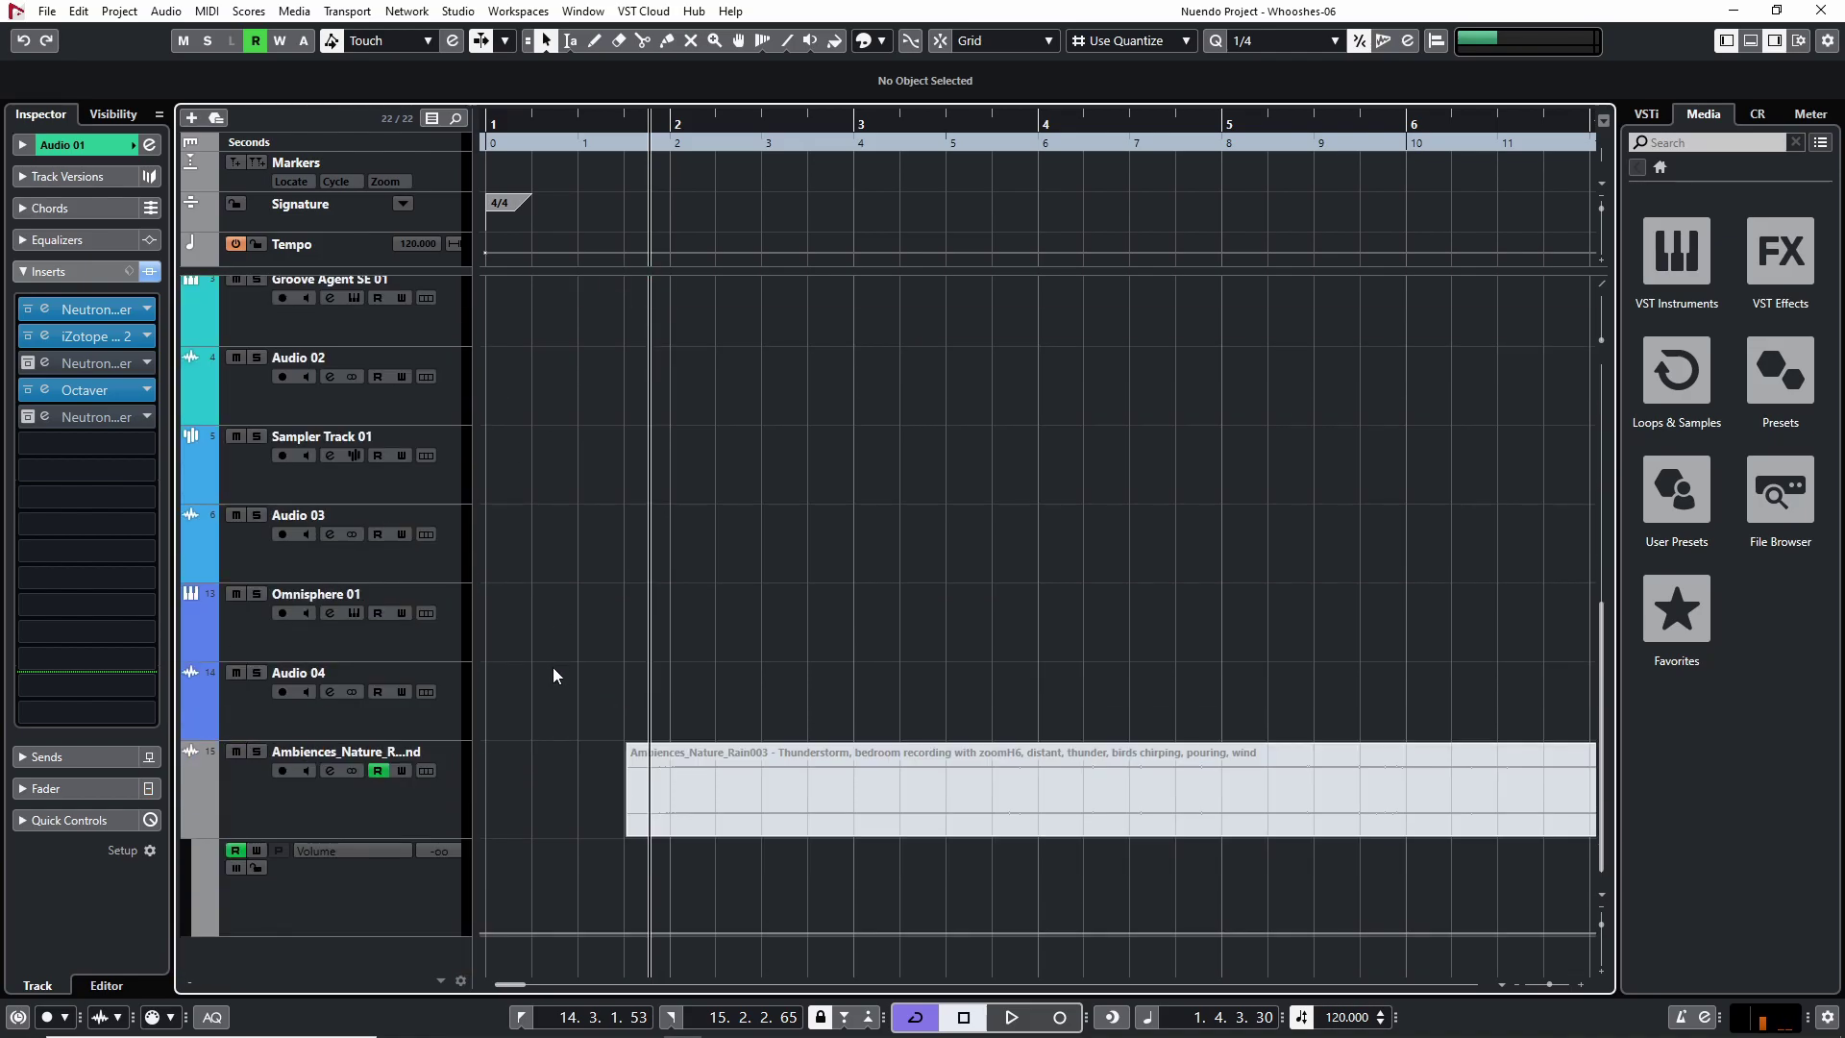
{"action": "key", "text": "g"}
{"action": "key", "text": "g"}
{"action": "key", "text": "g"}
{"action": "key", "text": "g"}
{"action": "key", "text": "g"}
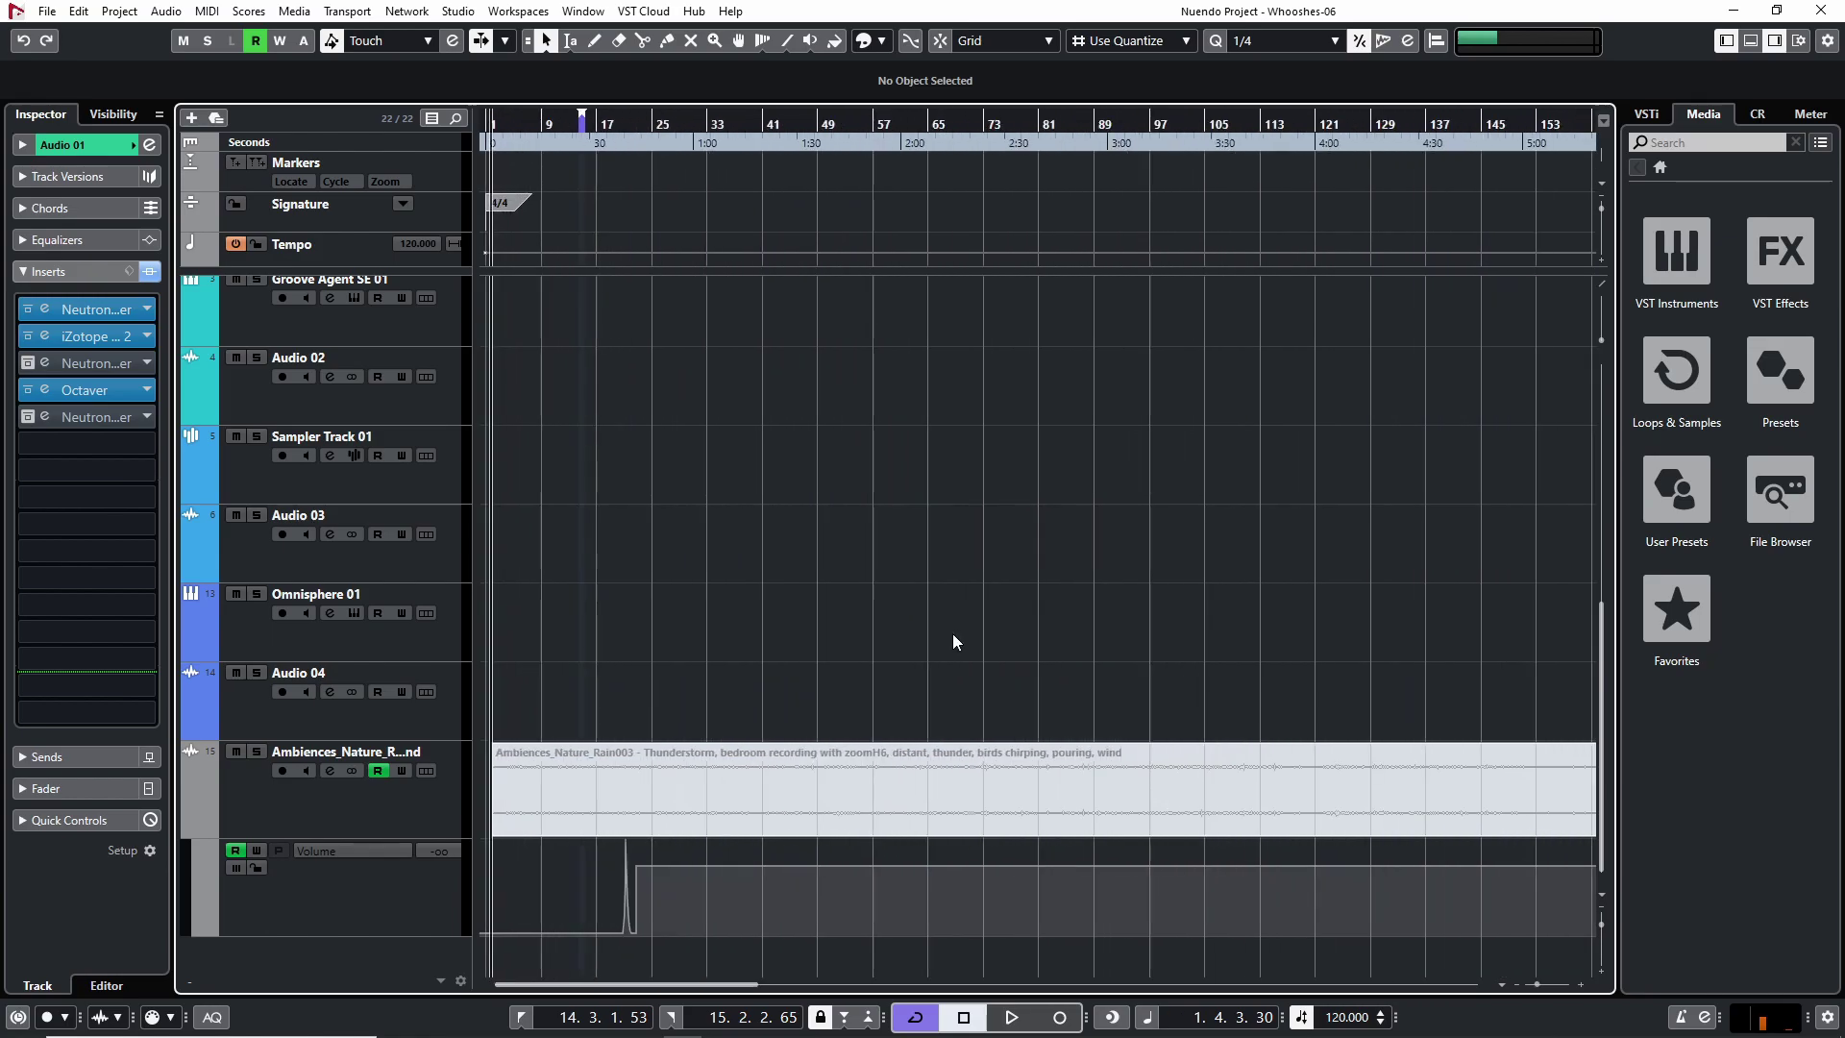
{"action": "left_click", "coordinate": [766, 816]}
{"action": "key", "text": "shift+m"}
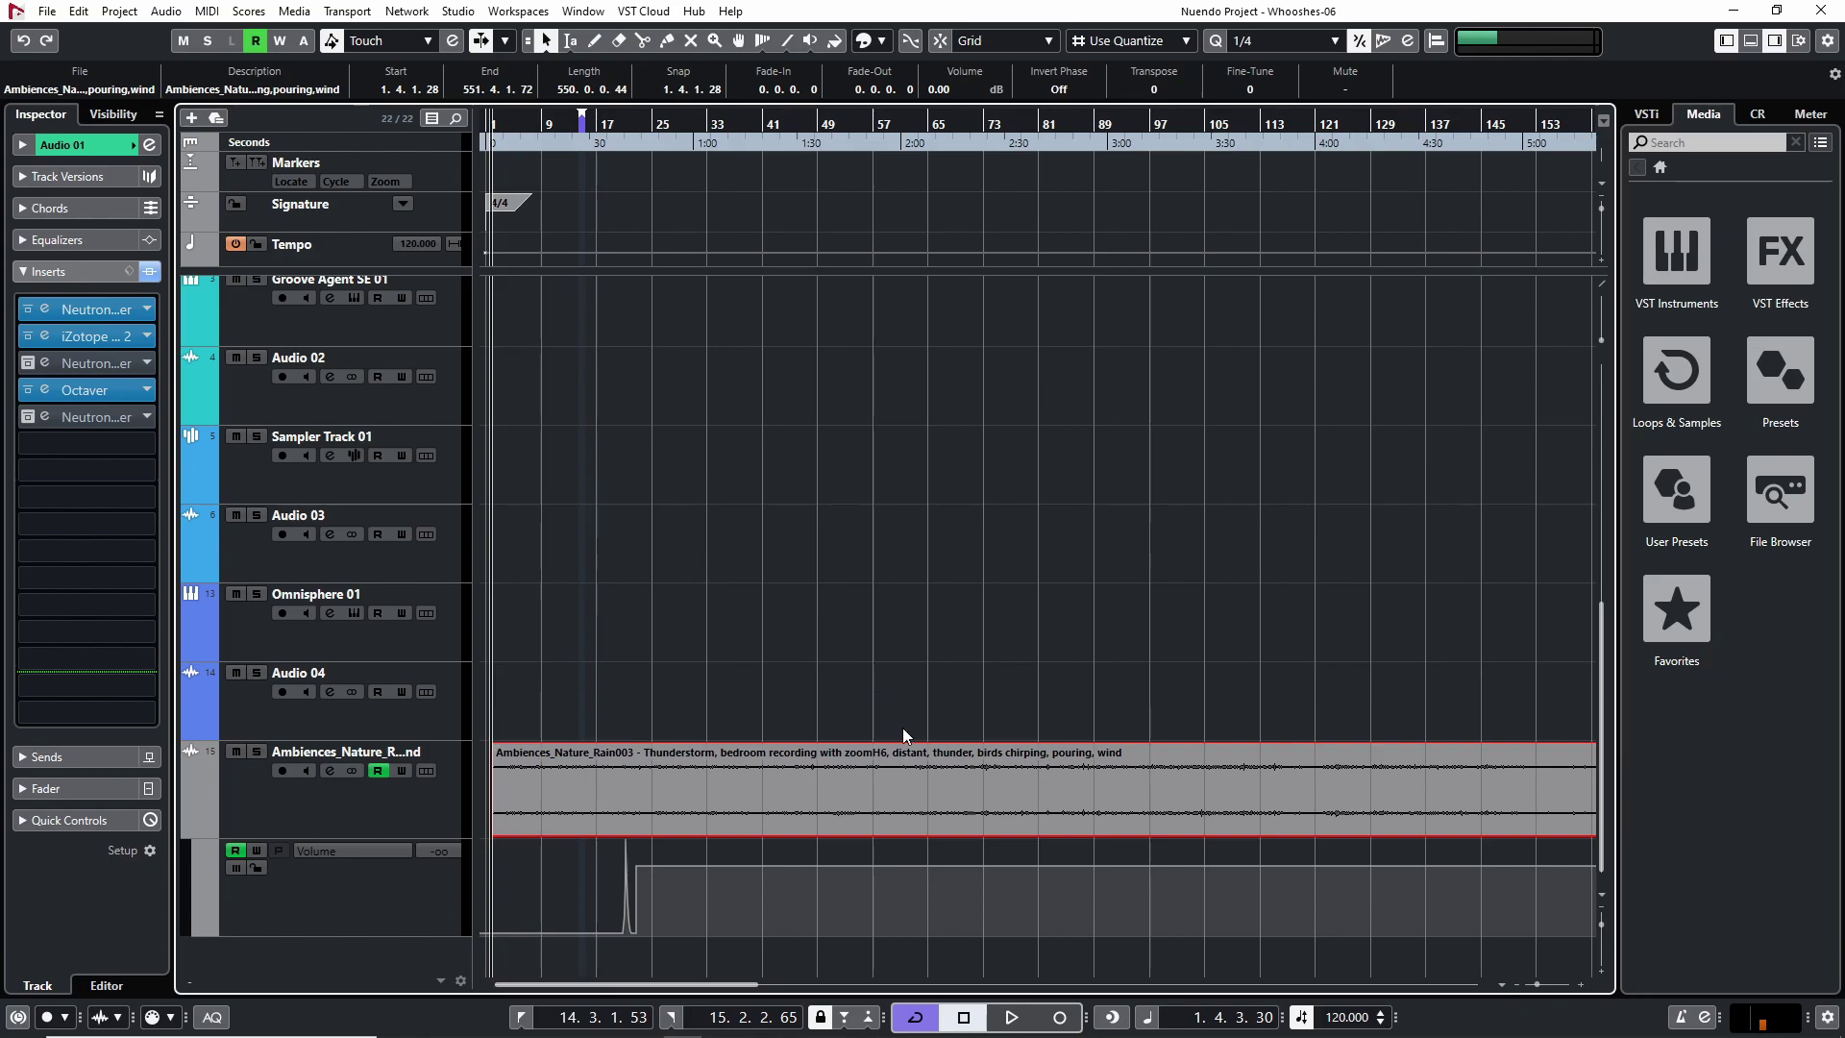
Step: Play the rain ambience from bar 41, soloing its track for a listen and turning solo off again
{"action": "scroll", "coordinate": [839, 656], "scroll_direction": "right", "scroll_amount": 2}
{"action": "left_click", "coordinate": [695, 116]}
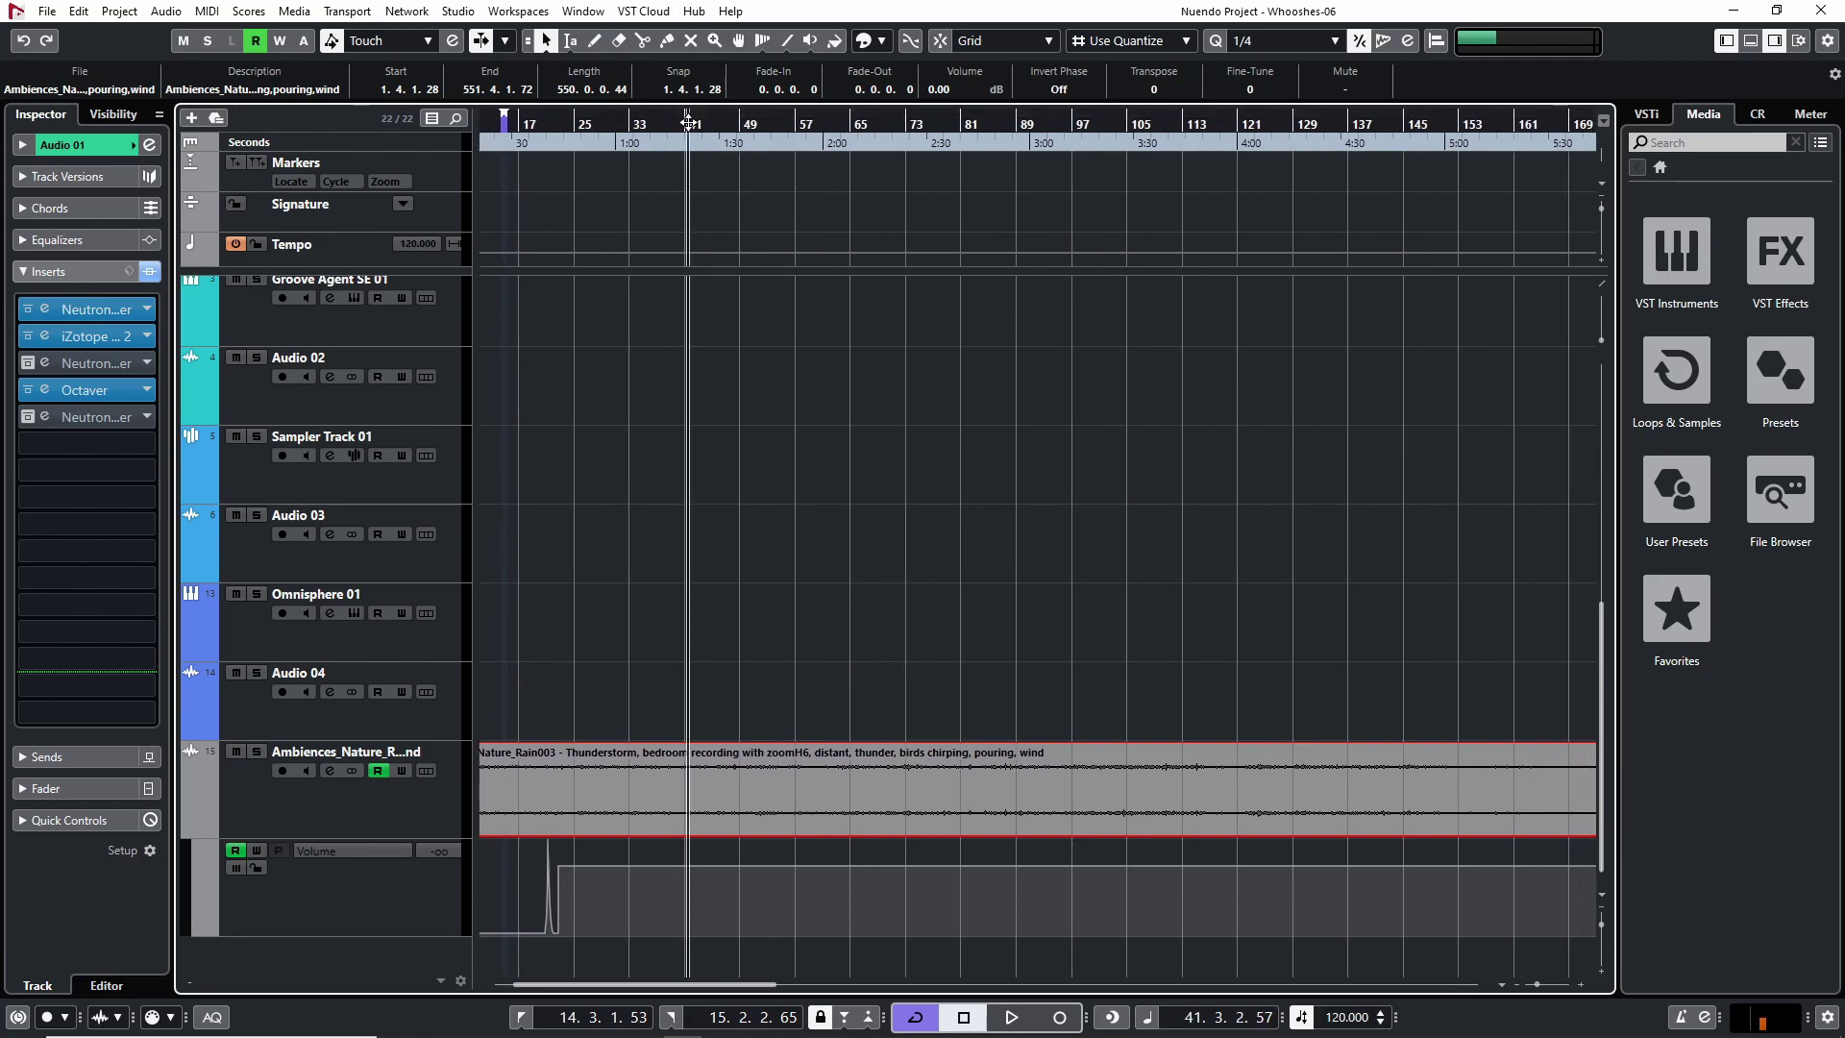
{"action": "key", "text": "space"}
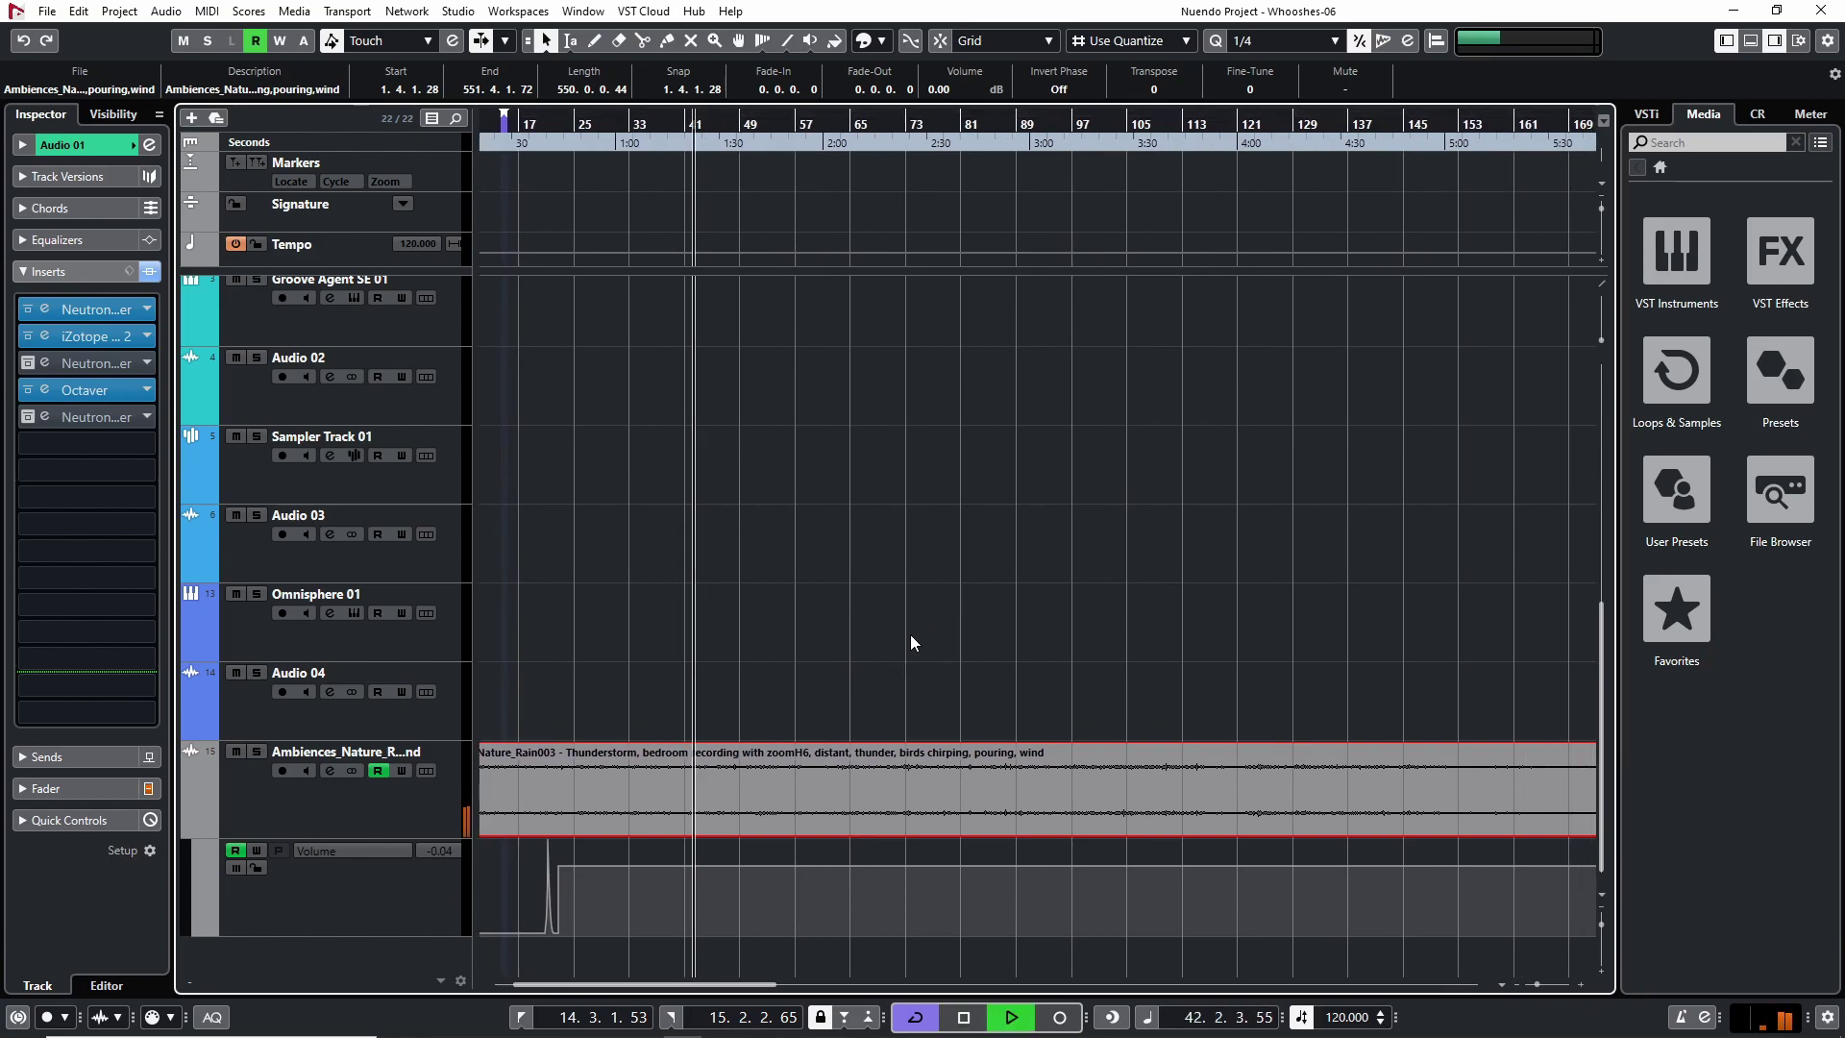
{"action": "left_click", "coordinate": [256, 751]}
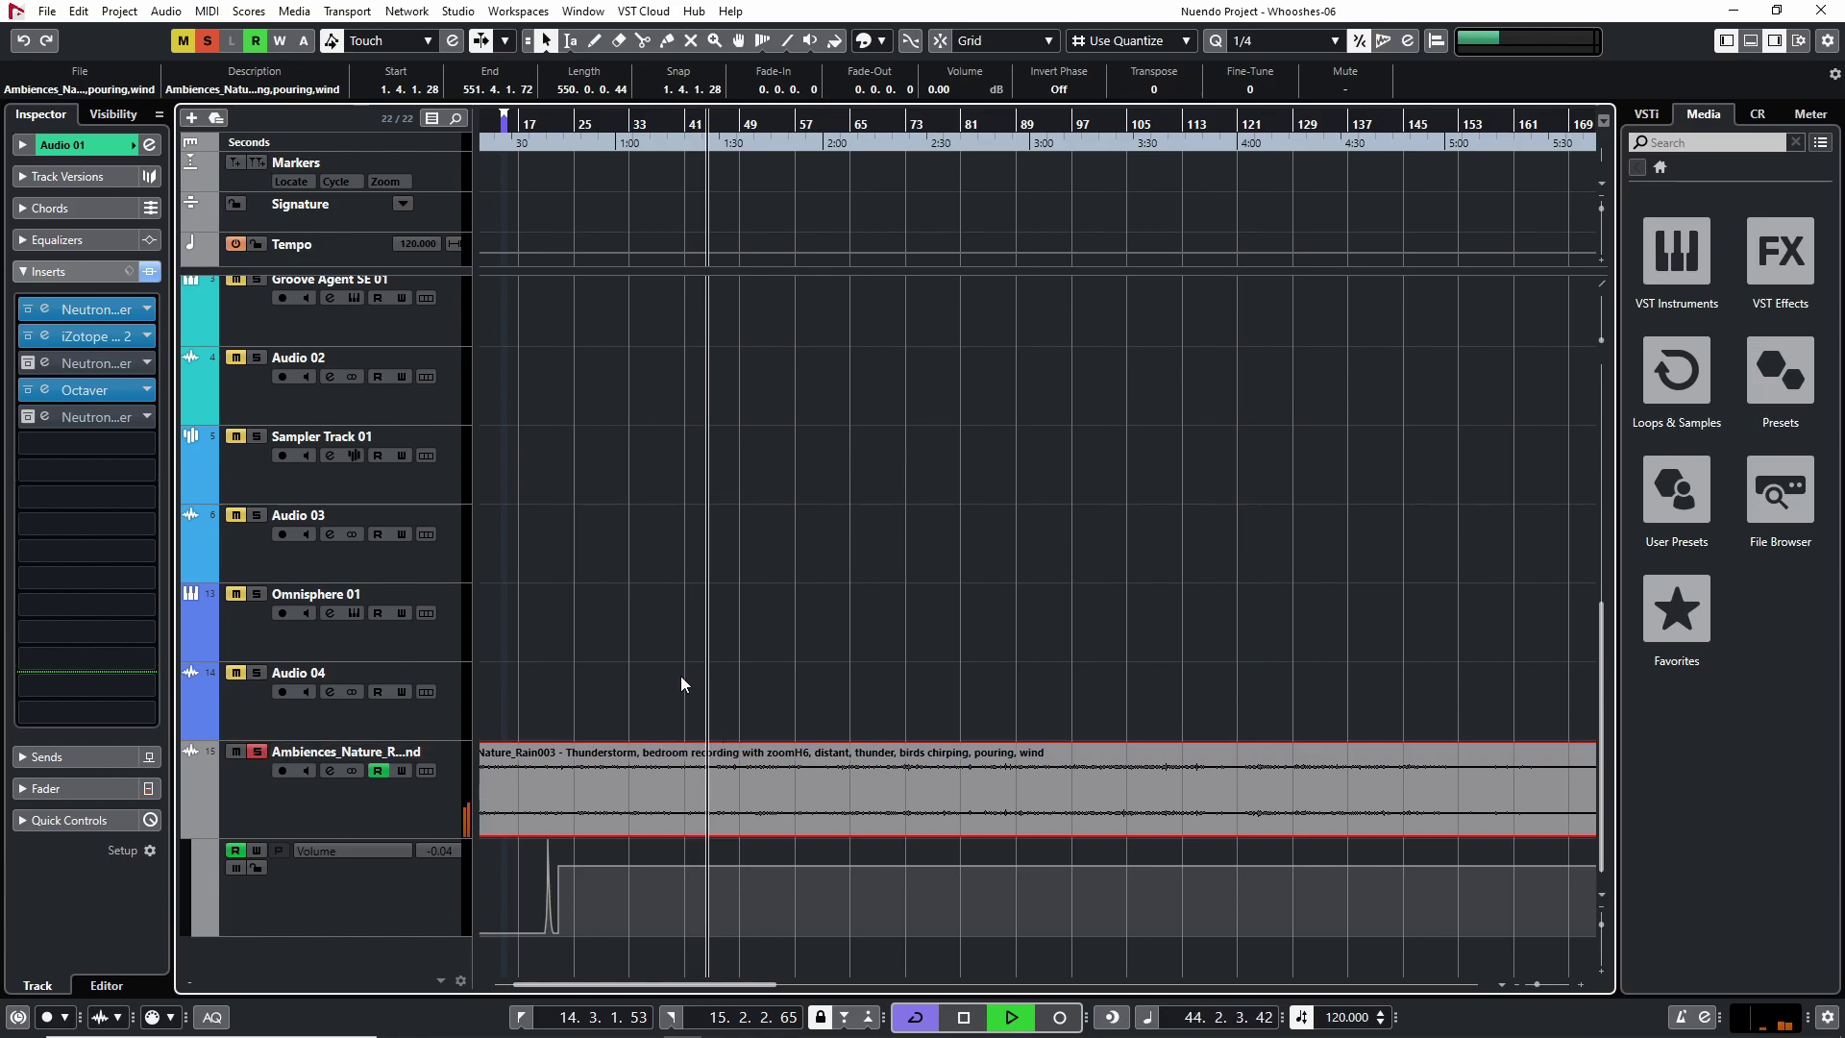
{"action": "key", "text": "space"}
{"action": "left_click", "coordinate": [256, 751]}
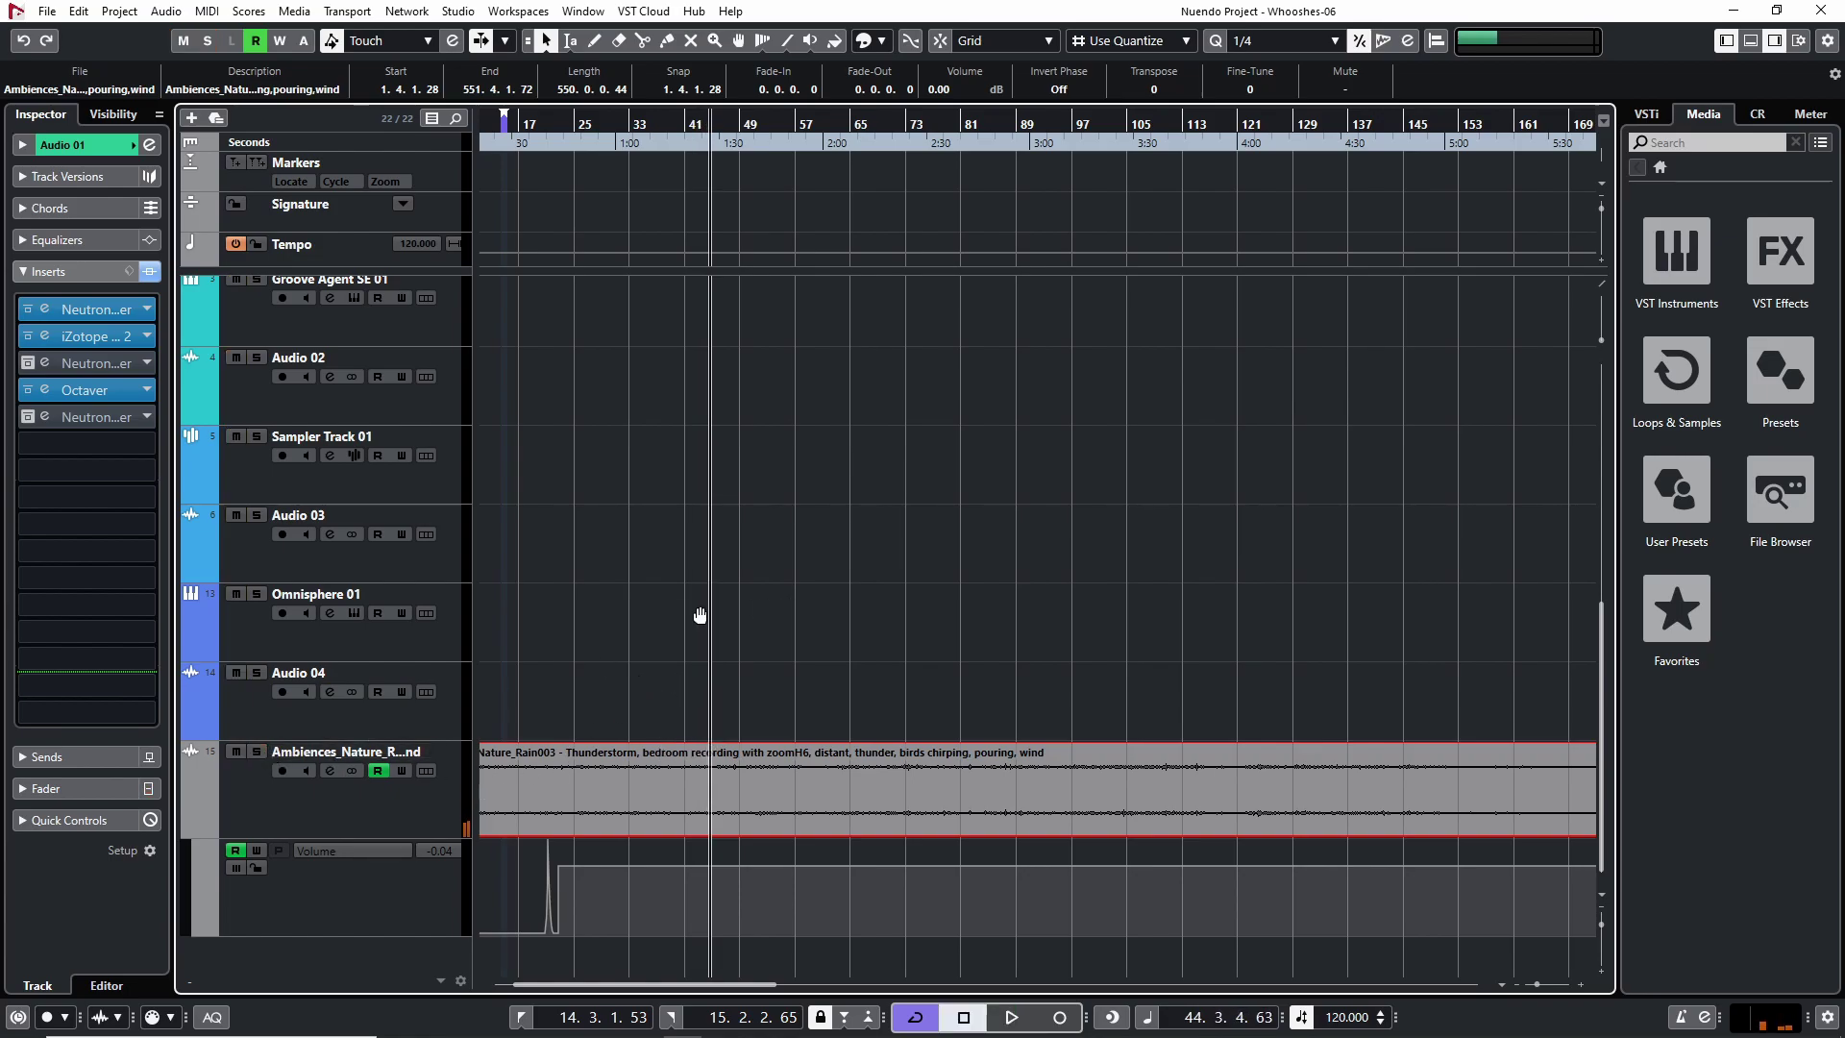
Step: Examine the rain ambience's volume swell at bar 21 and play it, soloing the track briefly
{"action": "scroll", "coordinate": [692, 618], "scroll_direction": "up", "scroll_amount": 5}
{"action": "scroll", "coordinate": [1208, 548], "scroll_direction": "up", "scroll_amount": 8}
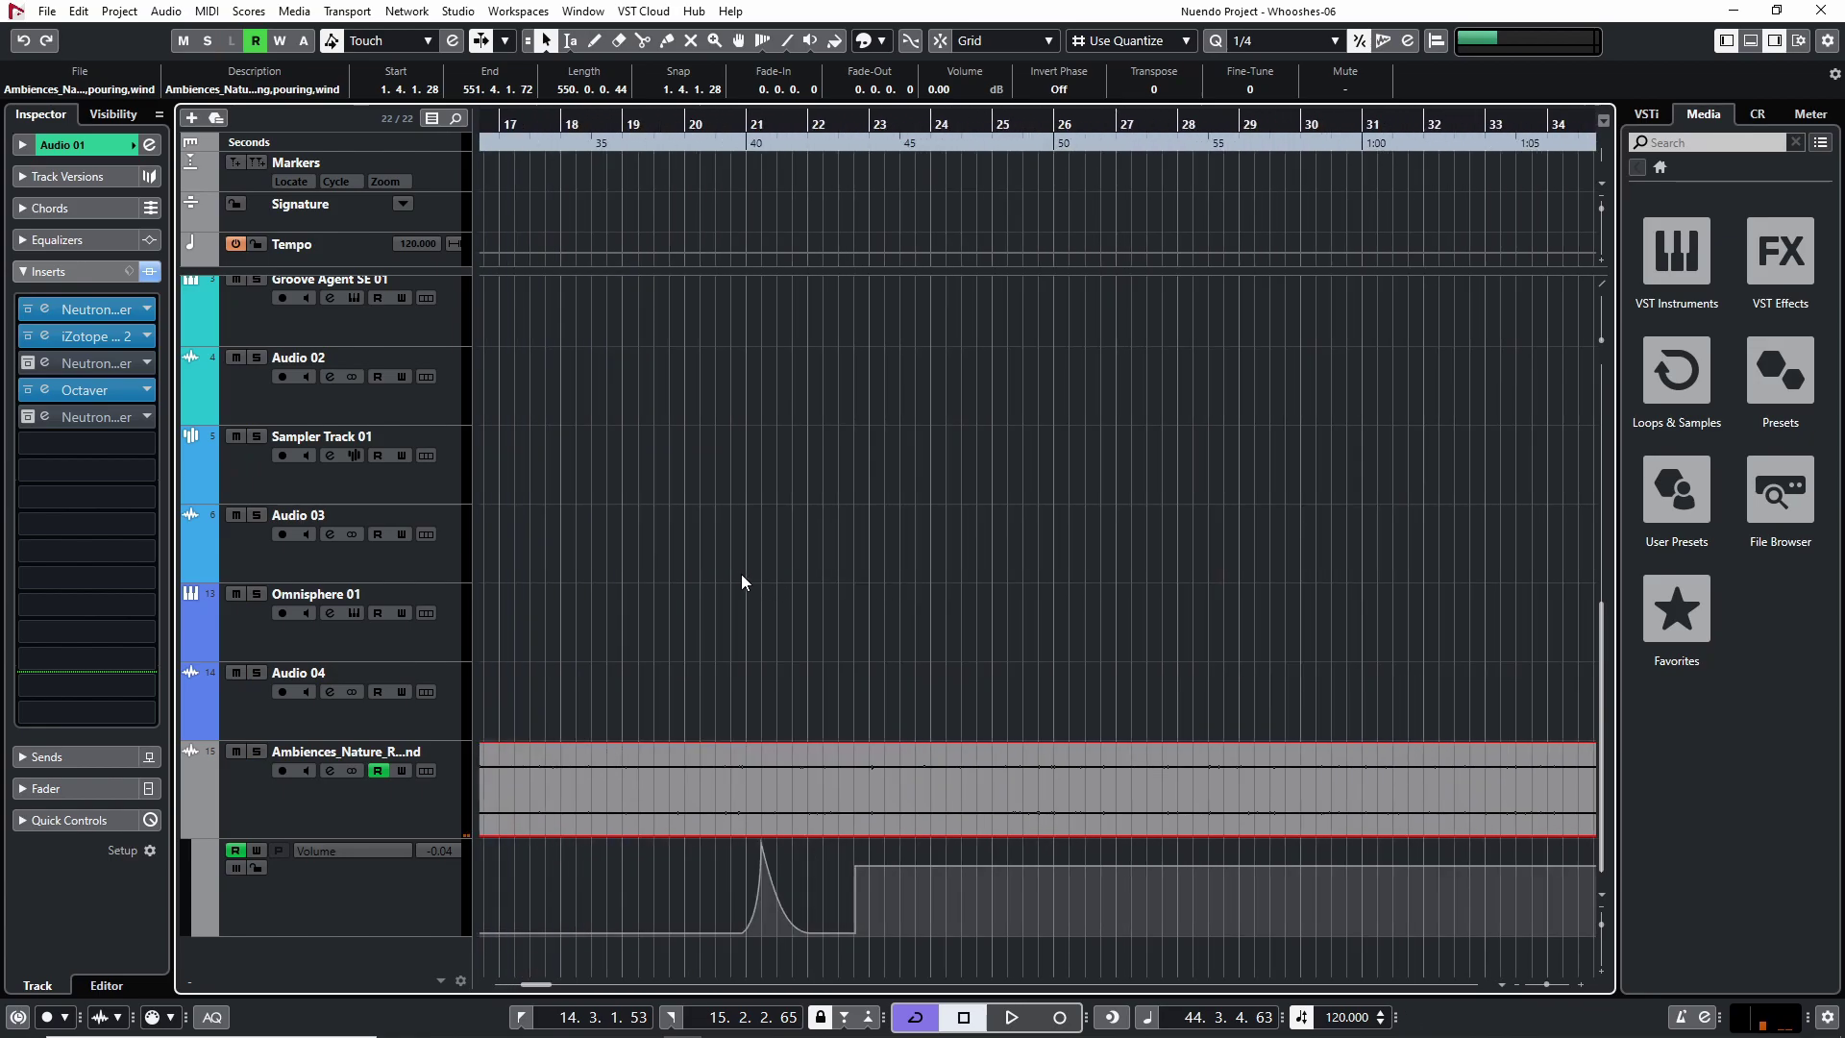
{"action": "scroll", "coordinate": [1222, 620], "scroll_direction": "up", "scroll_amount": 2}
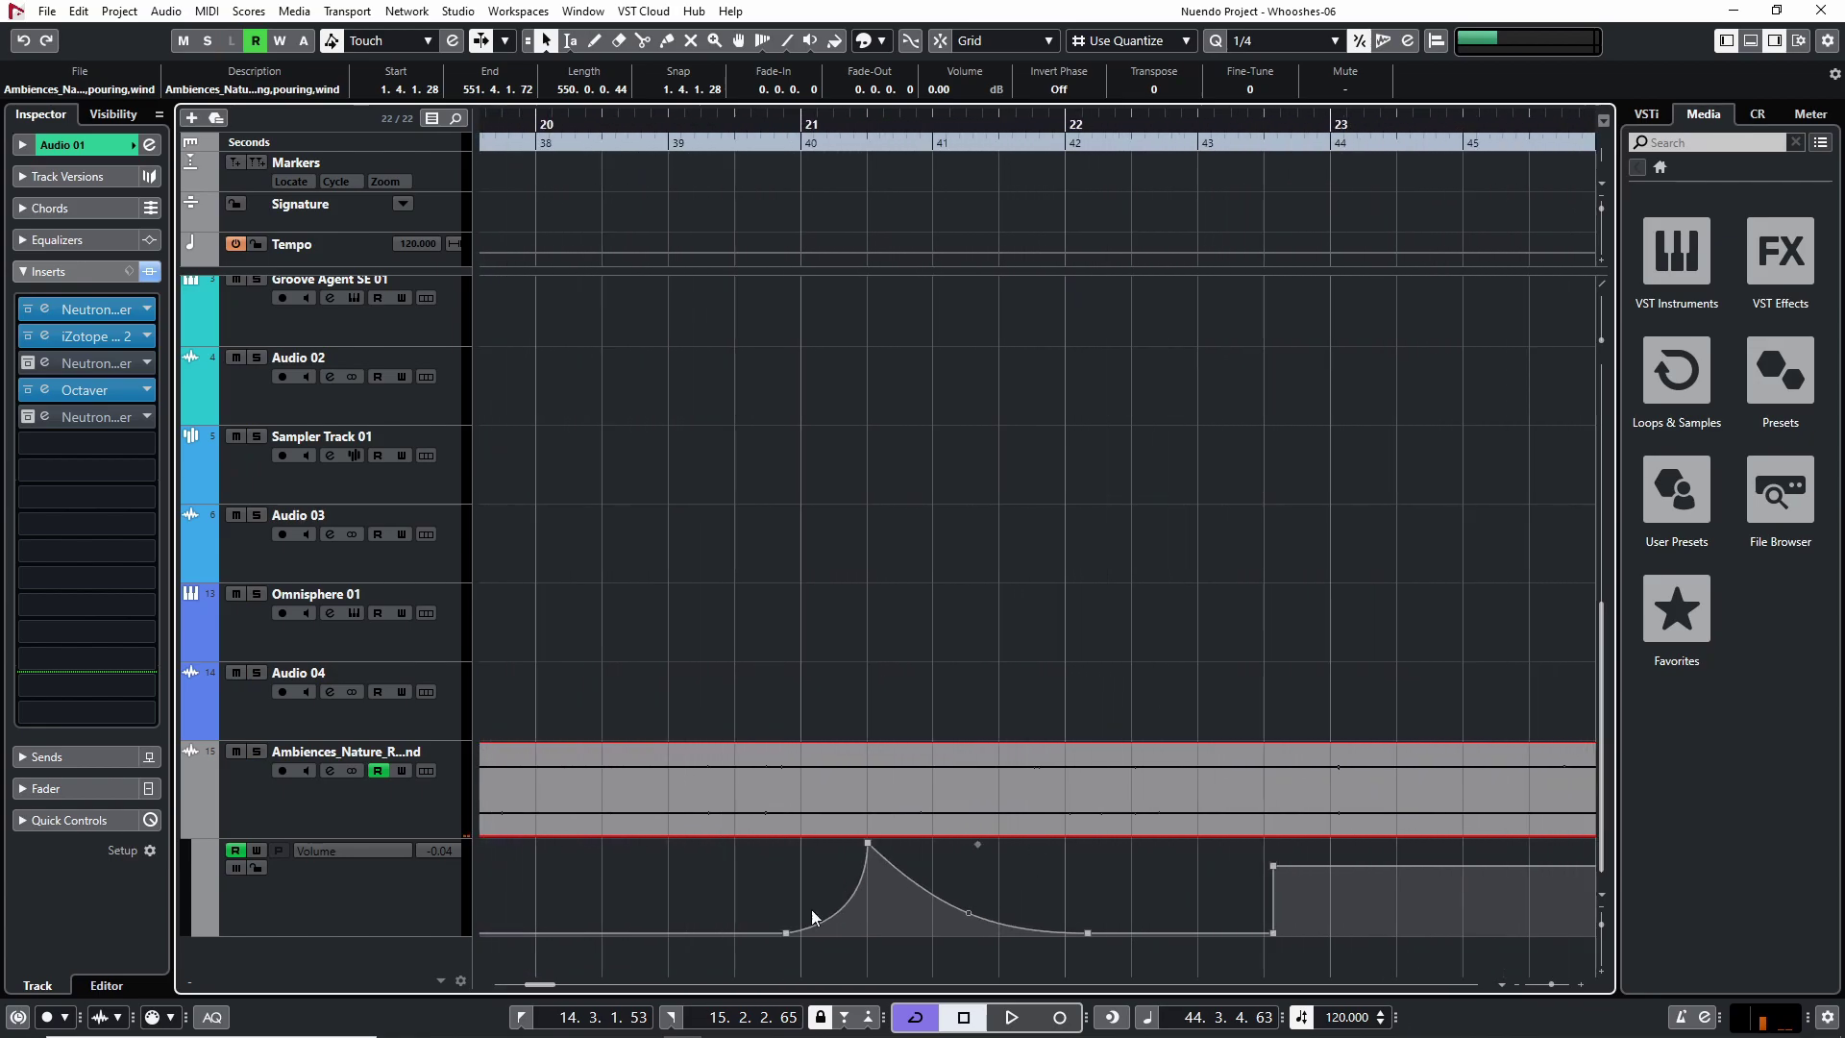
{"action": "scroll", "coordinate": [488, 892], "scroll_direction": "up", "scroll_amount": 3}
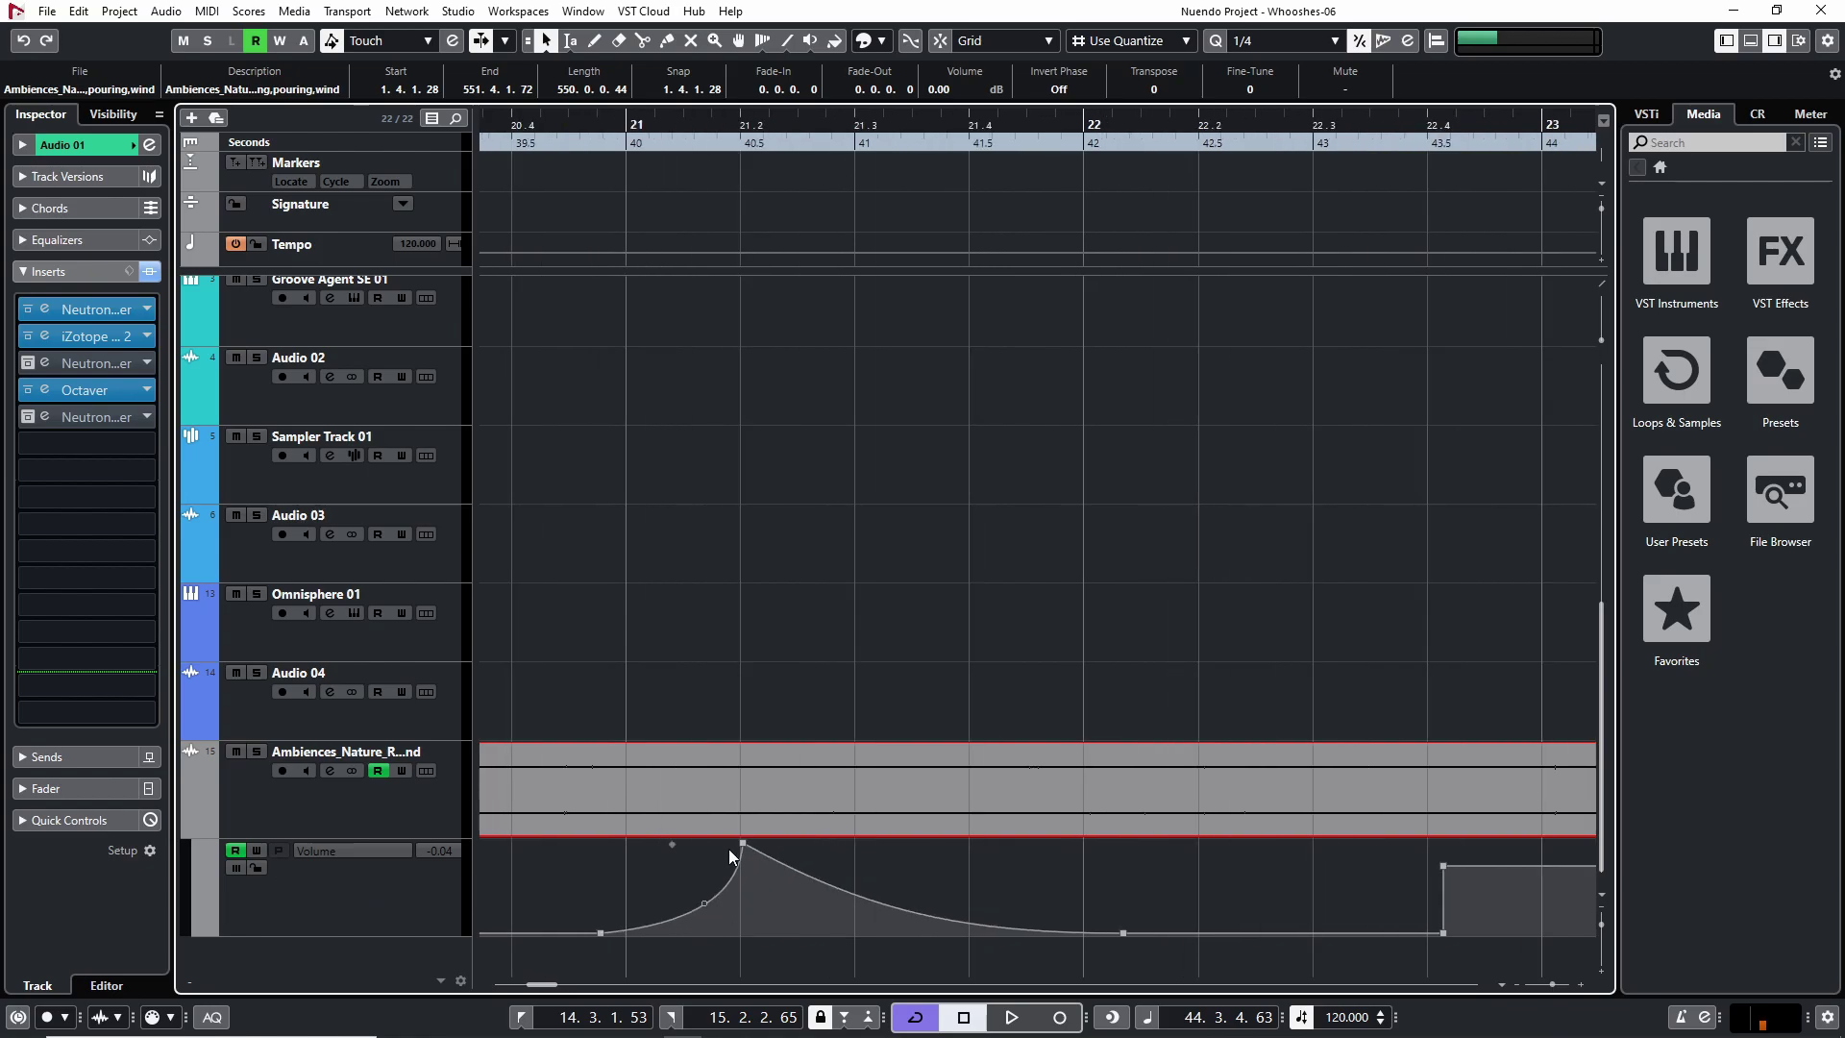
{"action": "key", "text": "space"}
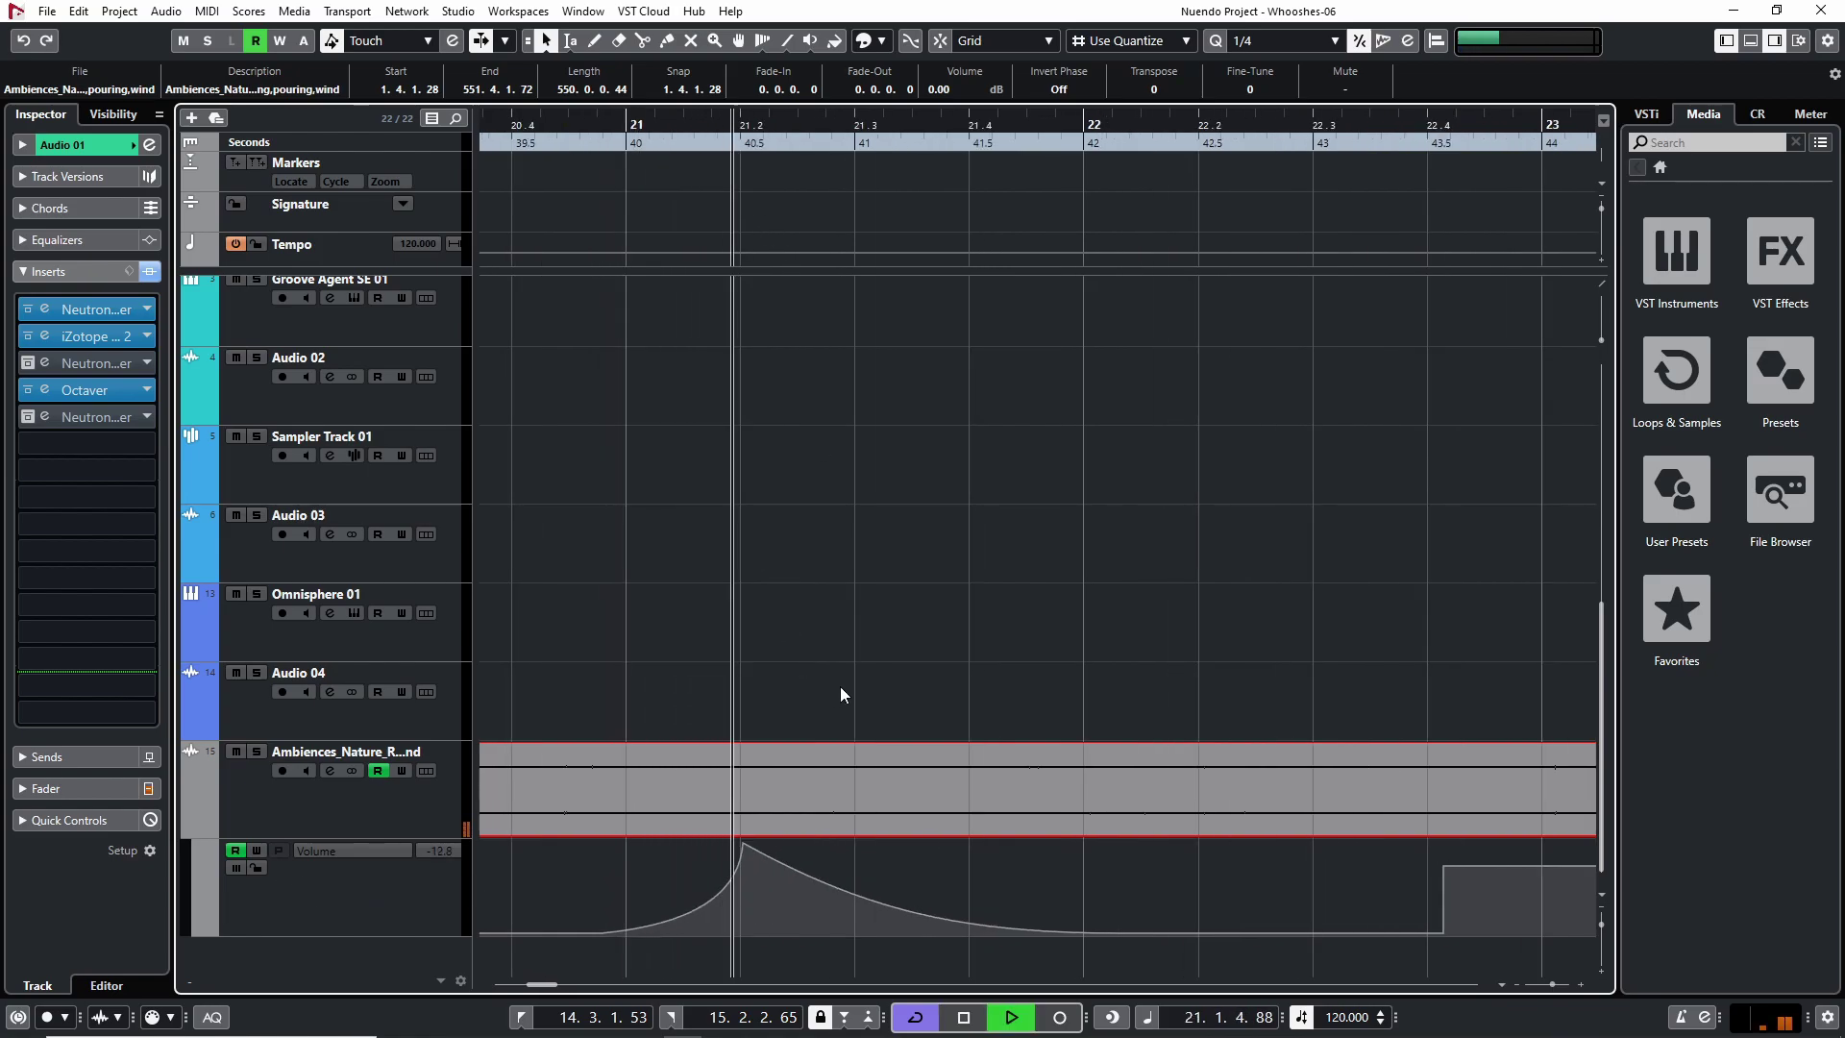
{"action": "left_click", "coordinate": [256, 751]}
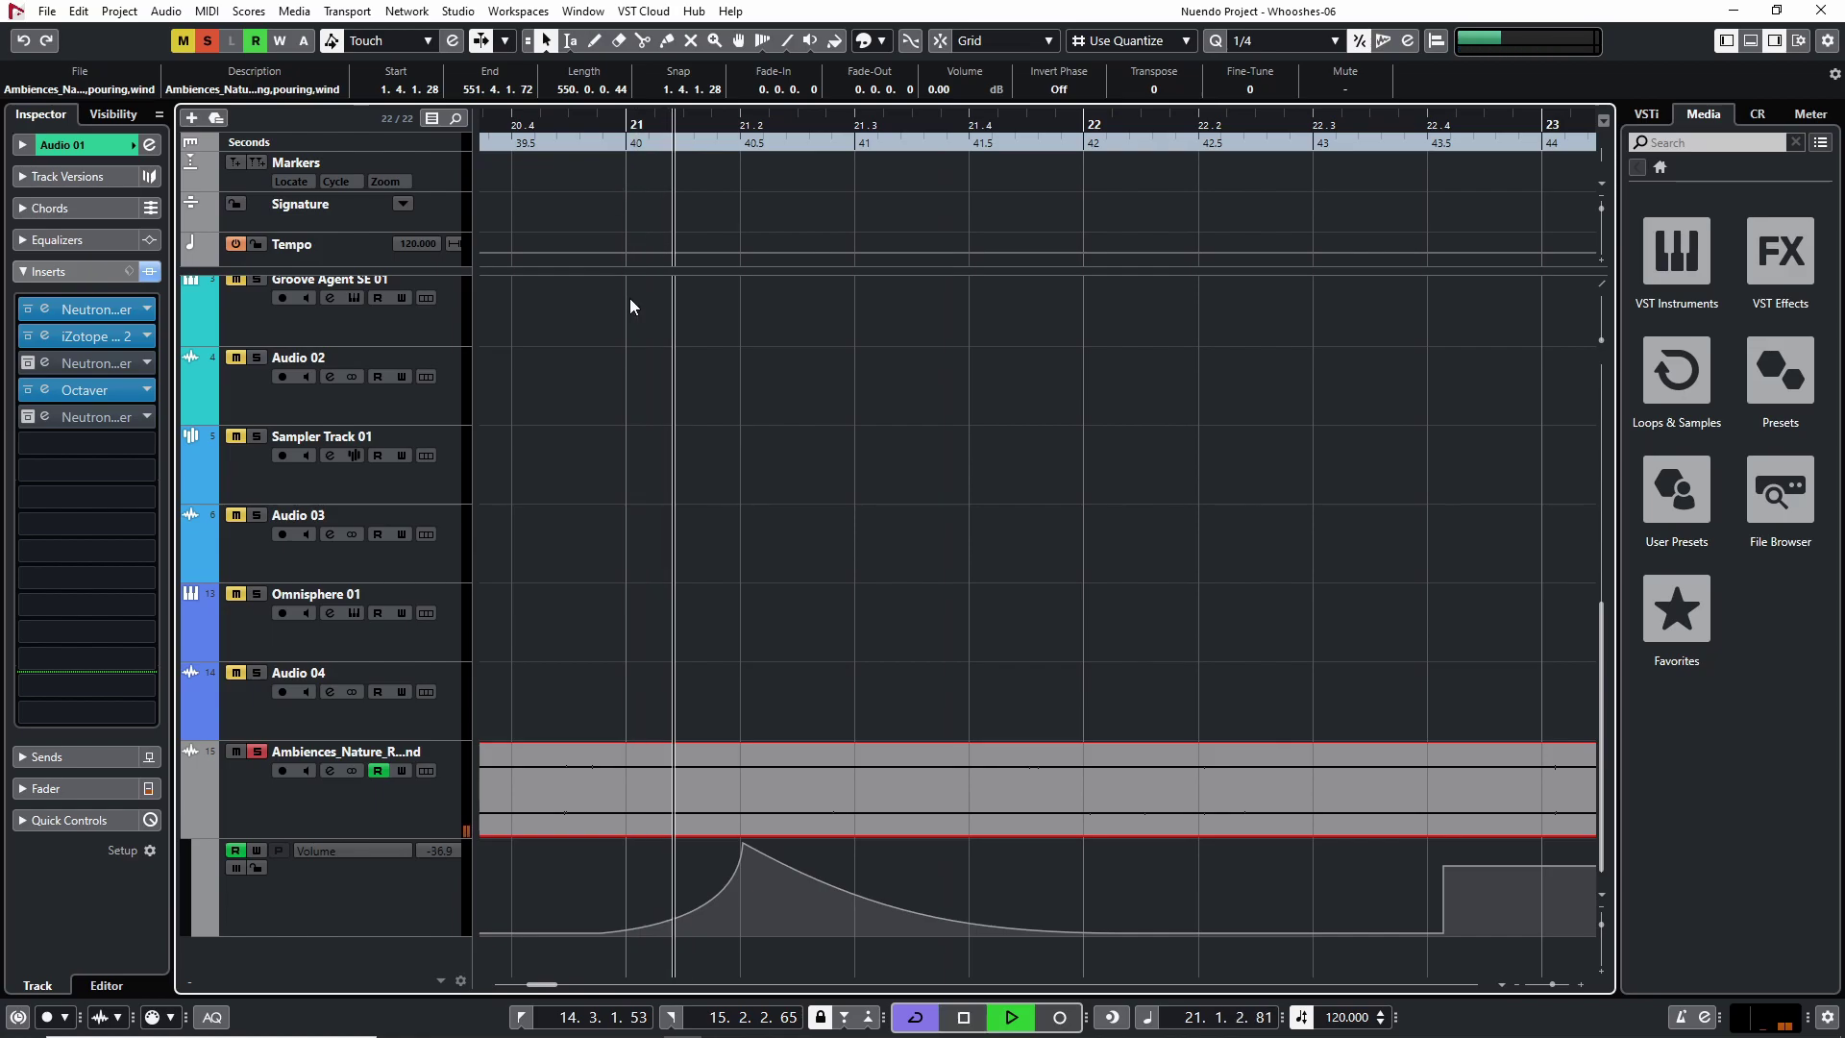
{"action": "key", "text": "space"}
{"action": "left_click", "coordinate": [257, 751]}
Step: Play the Audio 01 whoosh clip at bar 21 together with the rain ambience swell
{"action": "scroll", "coordinate": [648, 654], "scroll_direction": "up", "scroll_amount": 5}
{"action": "left_click", "coordinate": [667, 455]}
{"action": "left_click", "coordinate": [684, 267]}
{"action": "left_click", "coordinate": [650, 129]}
{"action": "key", "text": "space"}
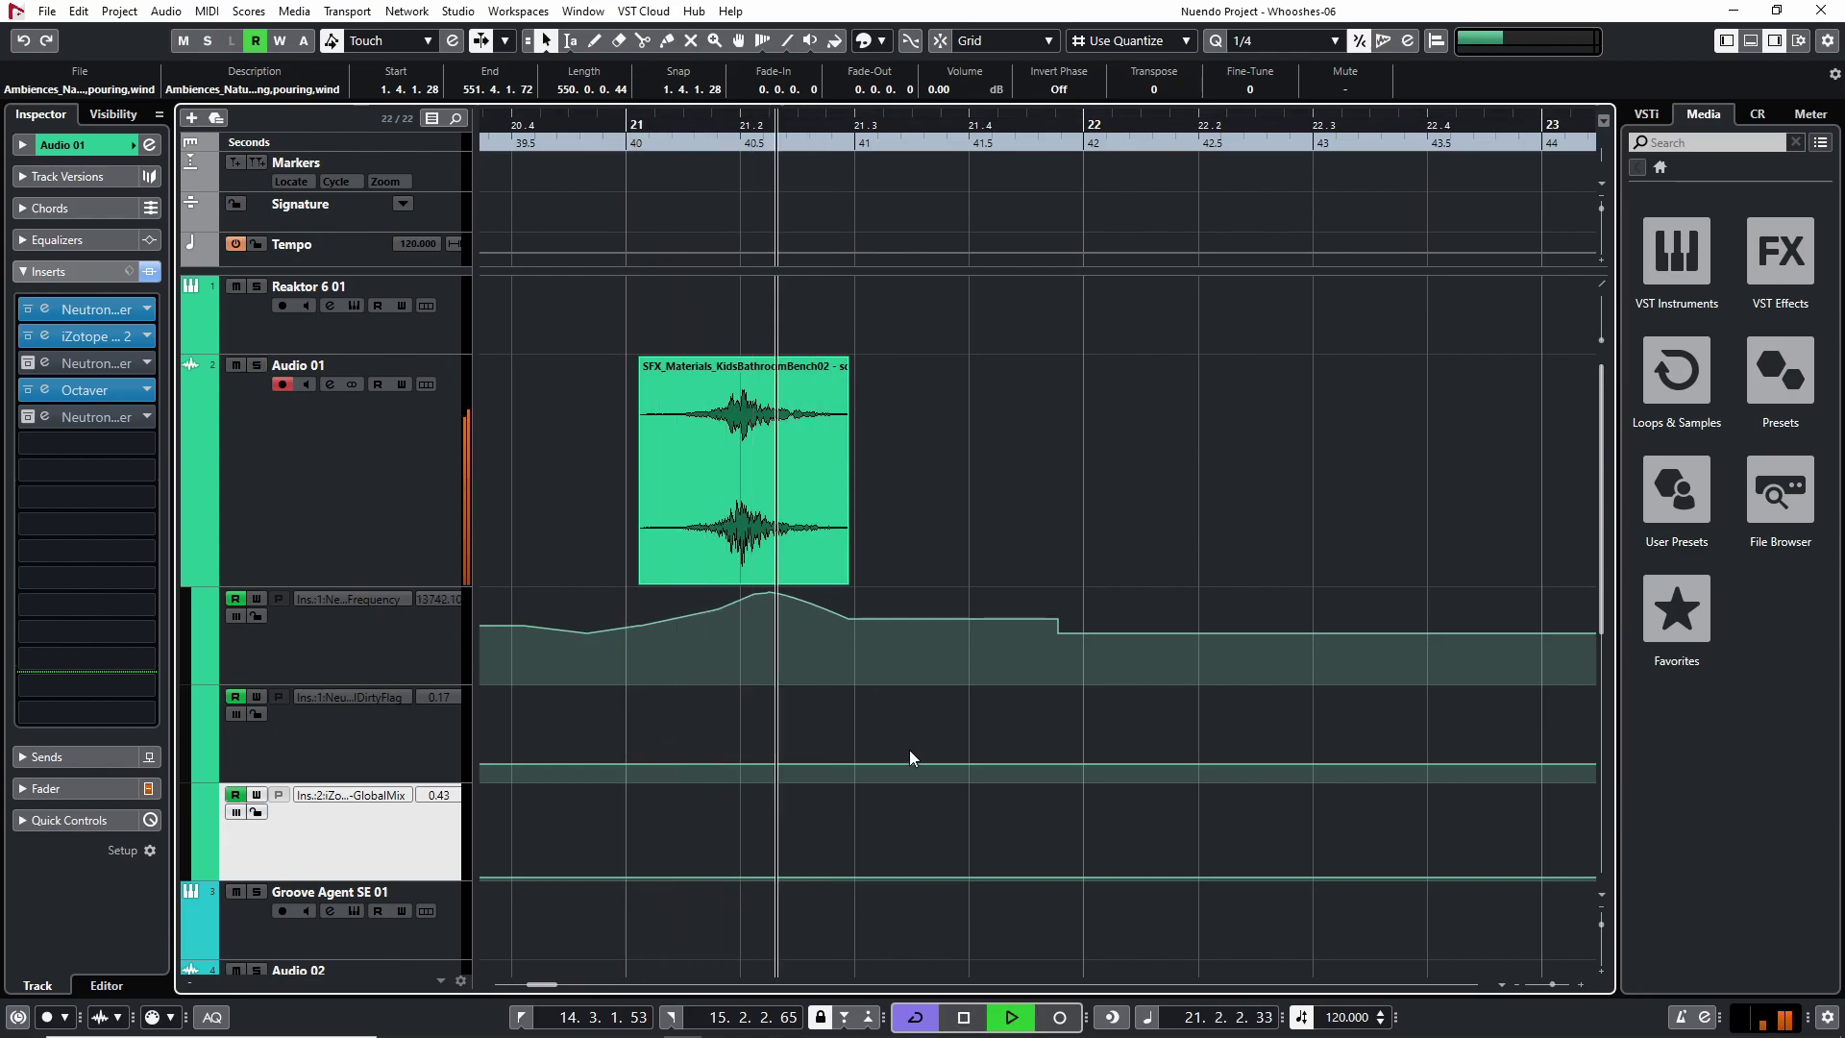
{"action": "scroll", "coordinate": [914, 750], "scroll_direction": "down", "scroll_amount": 5}
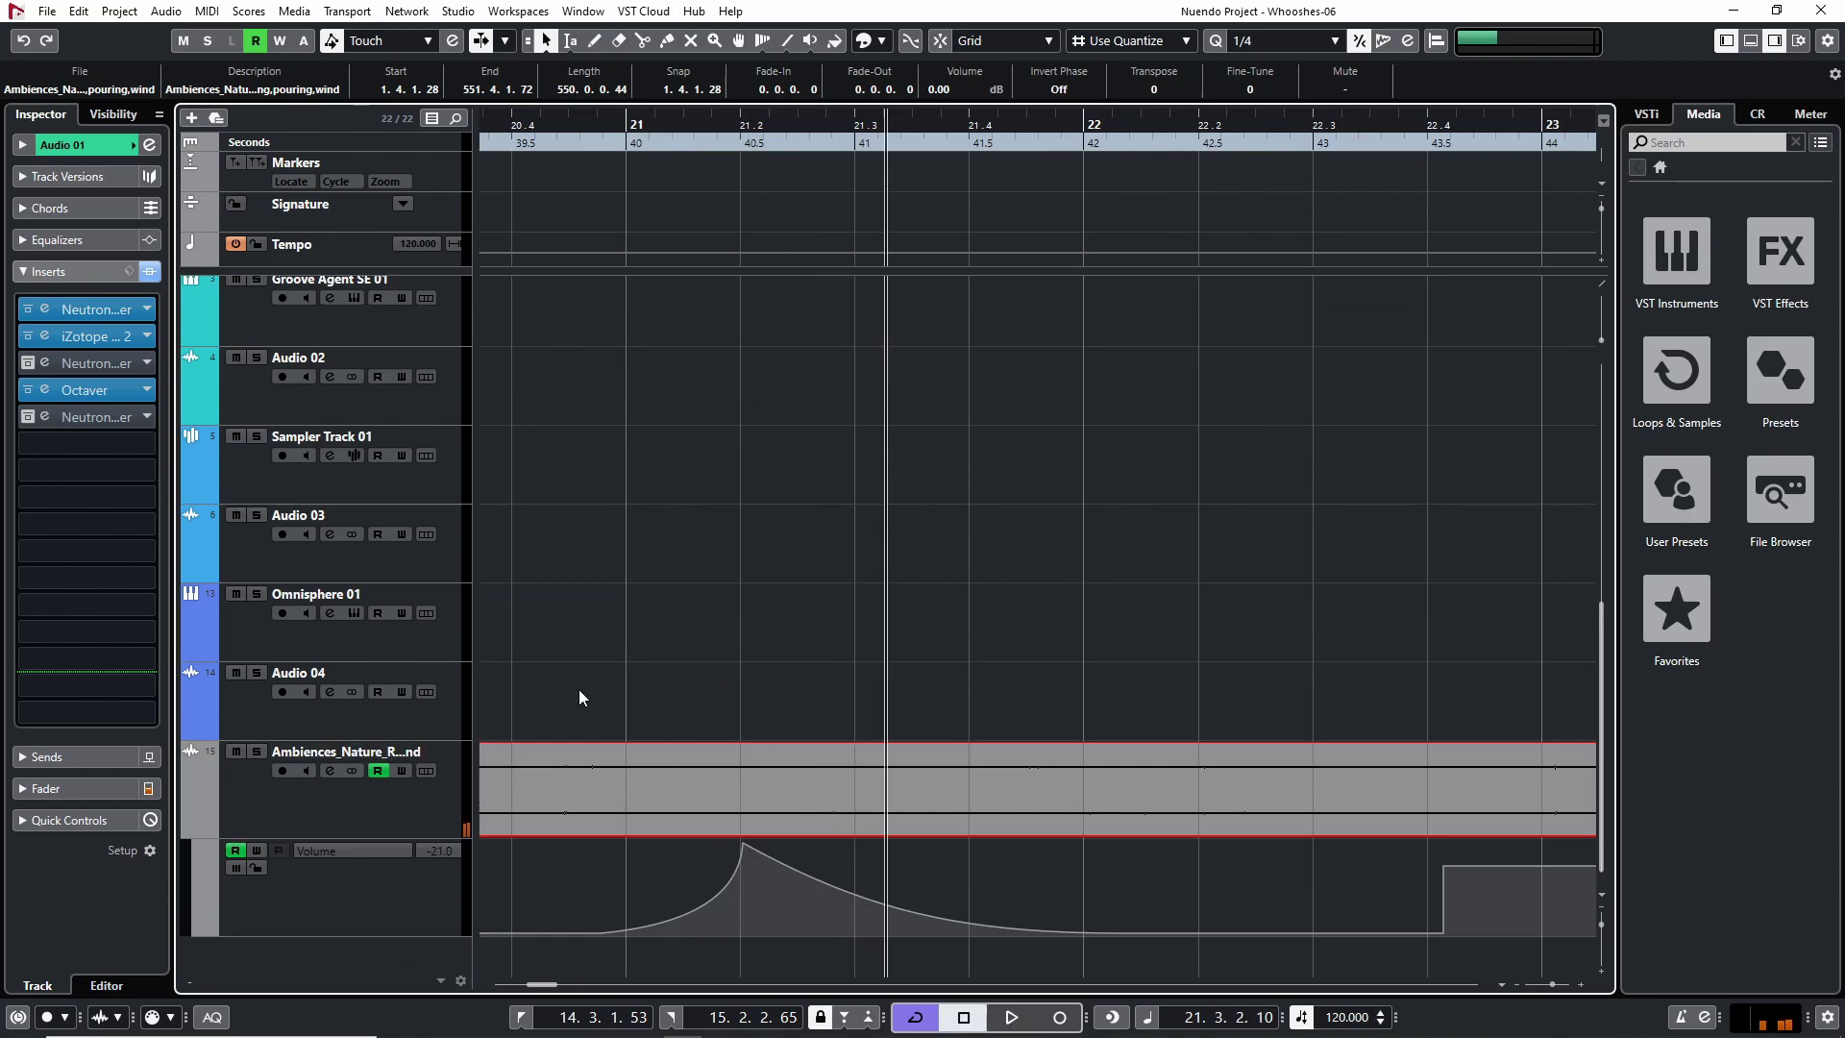
Step: Examine the whoosh clips and their automation curves along the Audio 01 timeline
{"action": "scroll", "coordinate": [627, 698], "scroll_direction": "up", "scroll_amount": 5}
{"action": "key", "text": "g"}
{"action": "key", "text": "g"}
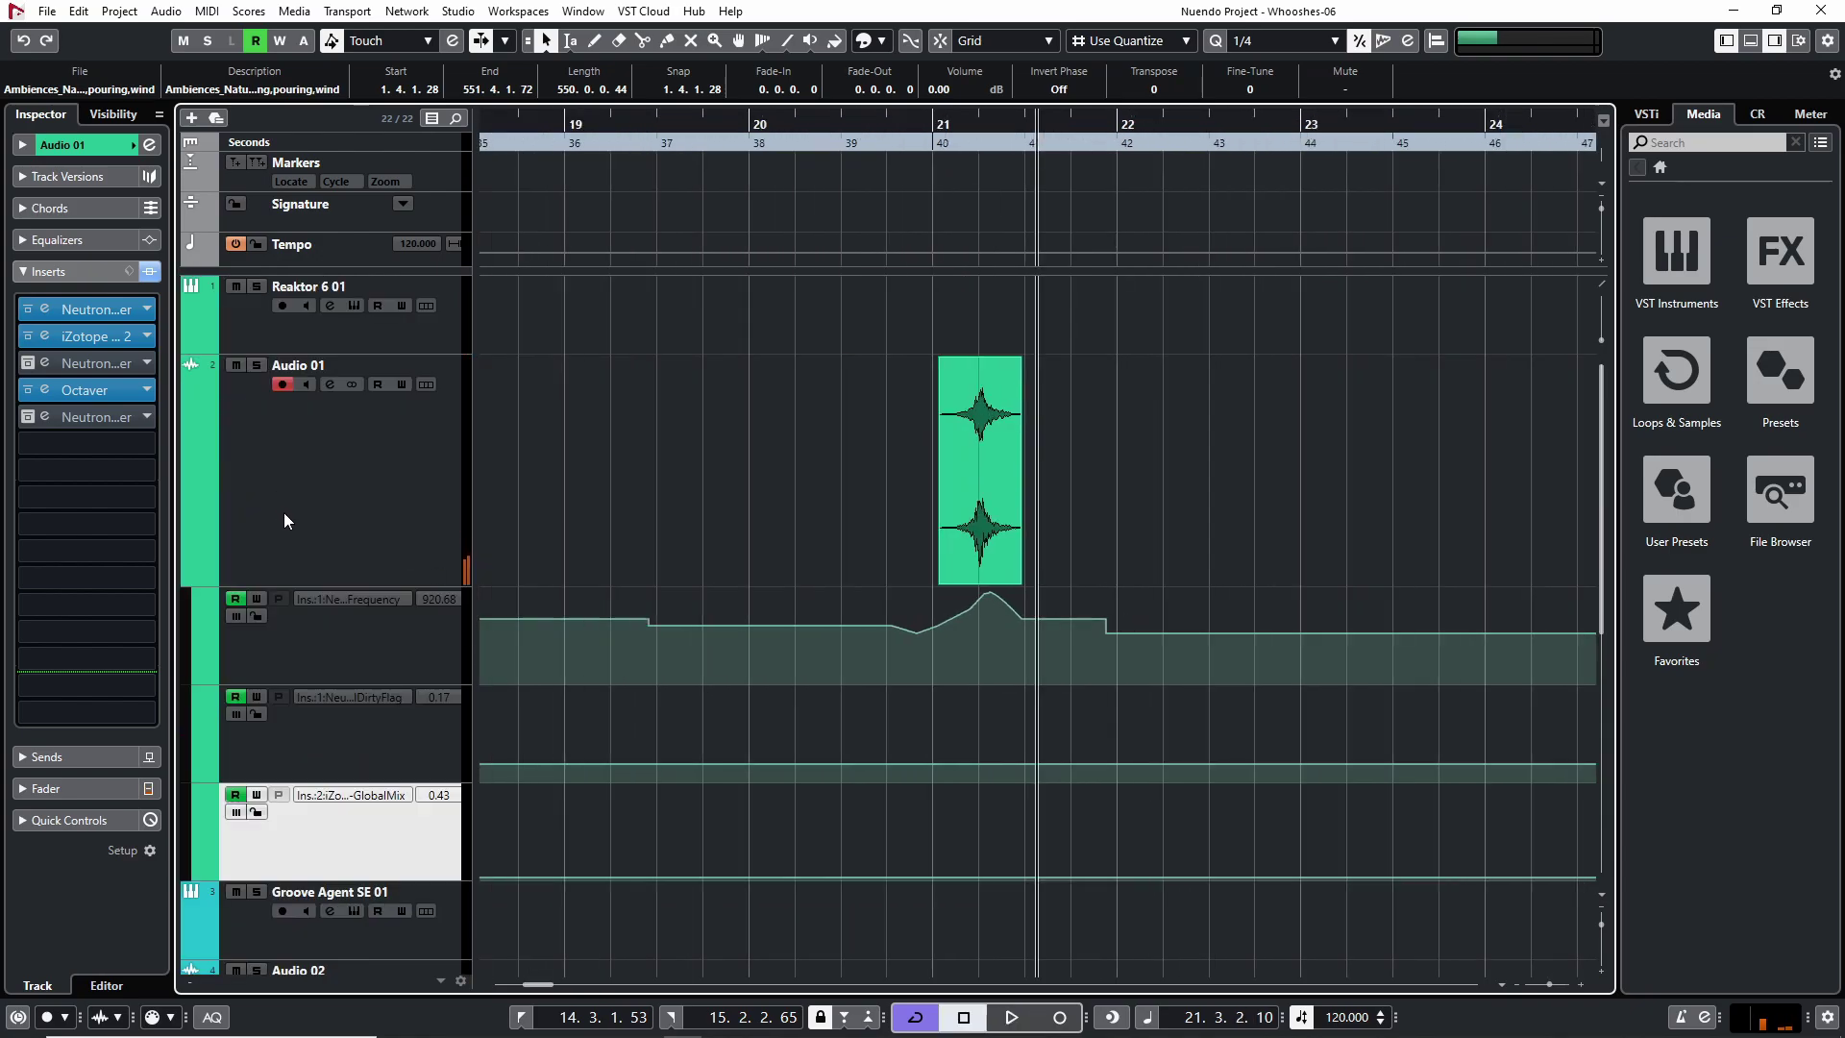
{"action": "key", "text": "g"}
{"action": "key", "text": "g"}
{"action": "key", "text": "g"}
{"action": "key", "text": "g"}
{"action": "key", "text": "g"}
{"action": "key", "text": "g"}
{"action": "key", "text": "g"}
{"action": "key", "text": "h"}
{"action": "key", "text": "h"}
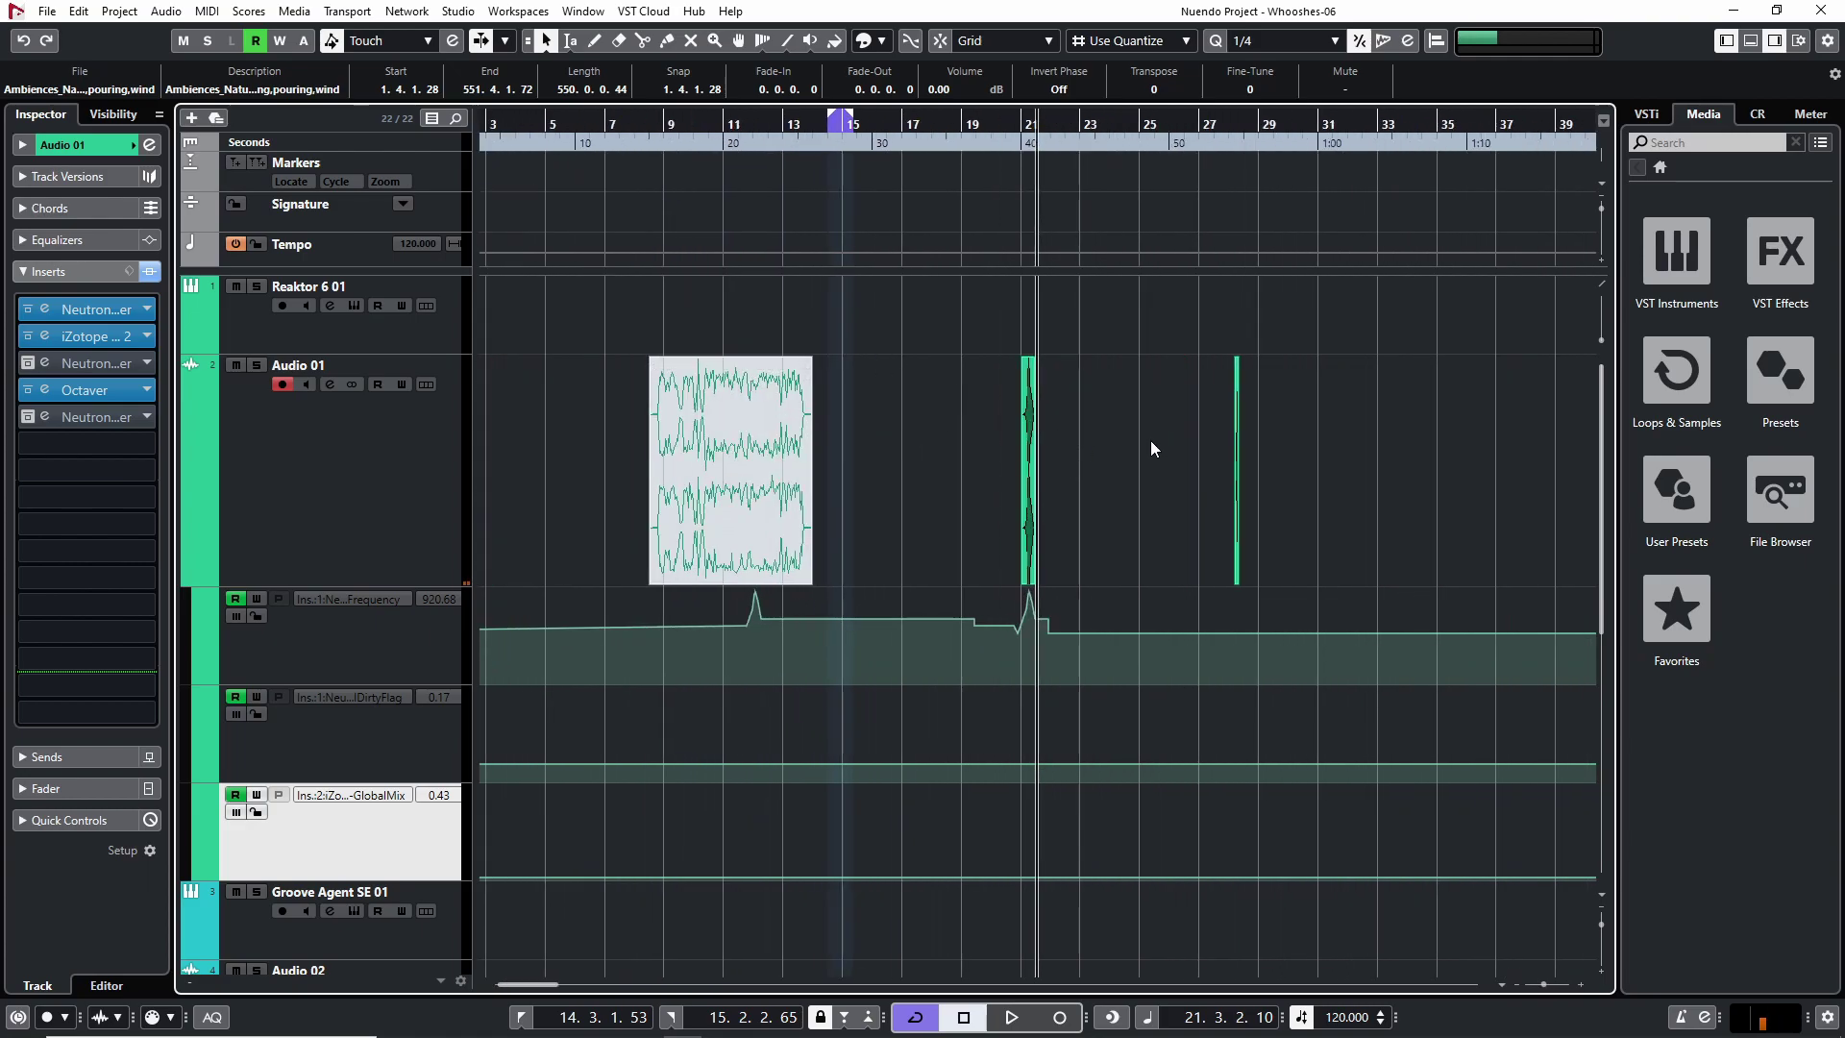
{"action": "key", "text": "h"}
{"action": "key", "text": "g"}
{"action": "key", "text": "g"}
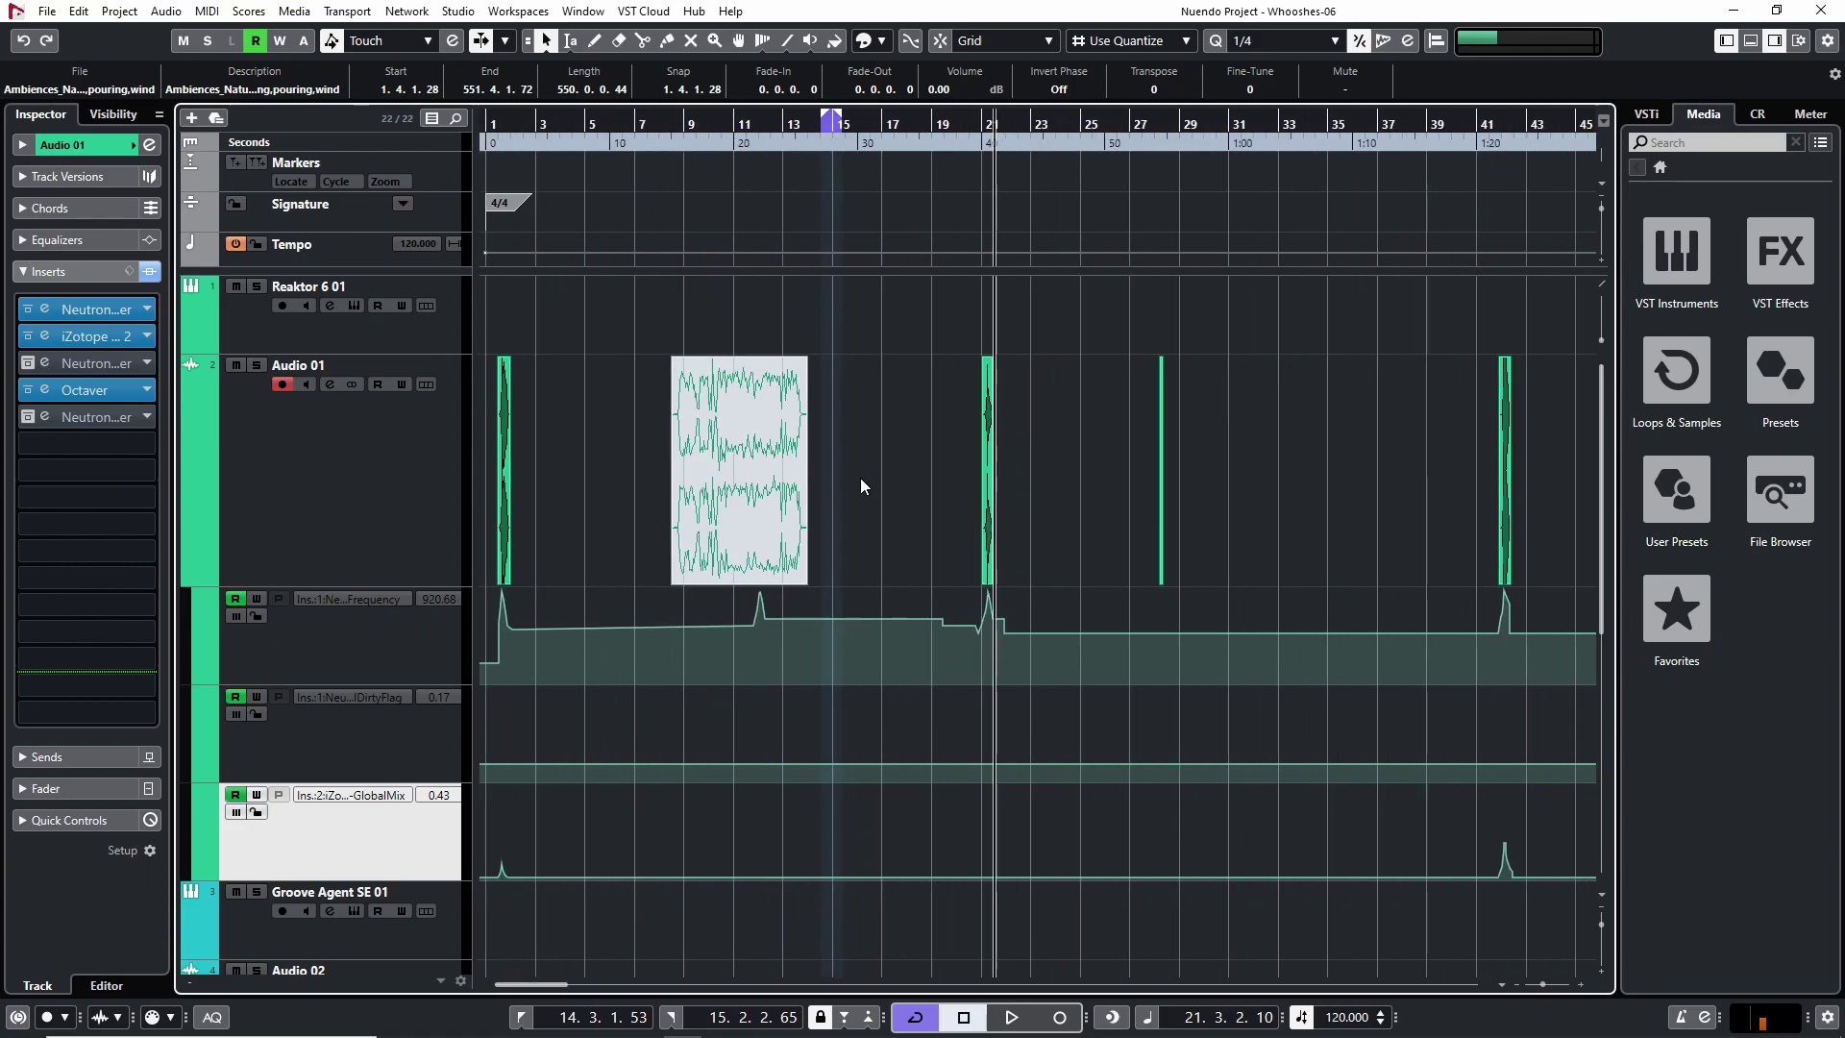
{"action": "key", "text": "g"}
{"action": "key", "text": "h"}
{"action": "key", "text": "h"}
{"action": "key", "text": "h"}
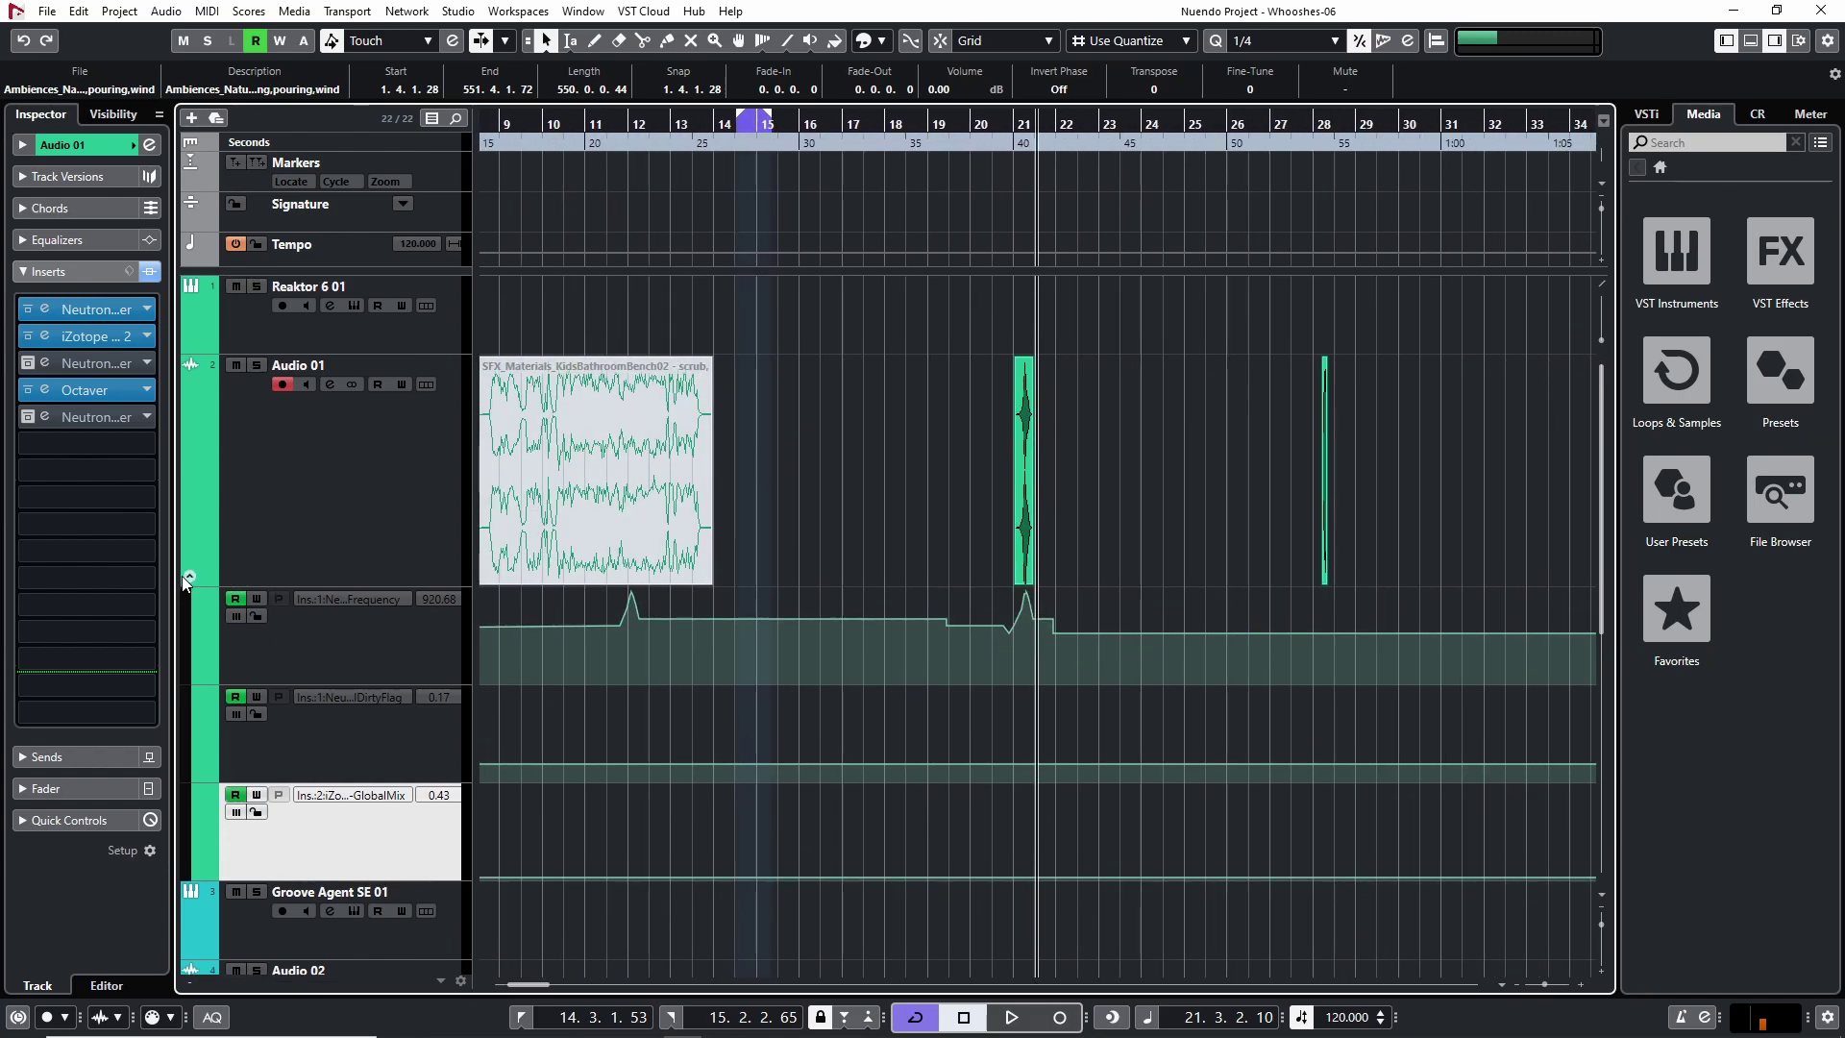
Step: Hide Audio 01's automation lanes and show Sampler Track 01's sample in an enlarged Sampler Control
{"action": "left_click", "coordinate": [183, 574]}
{"action": "scroll", "coordinate": [805, 596], "scroll_direction": "down", "scroll_amount": 3}
{"action": "left_click", "coordinate": [394, 519]}
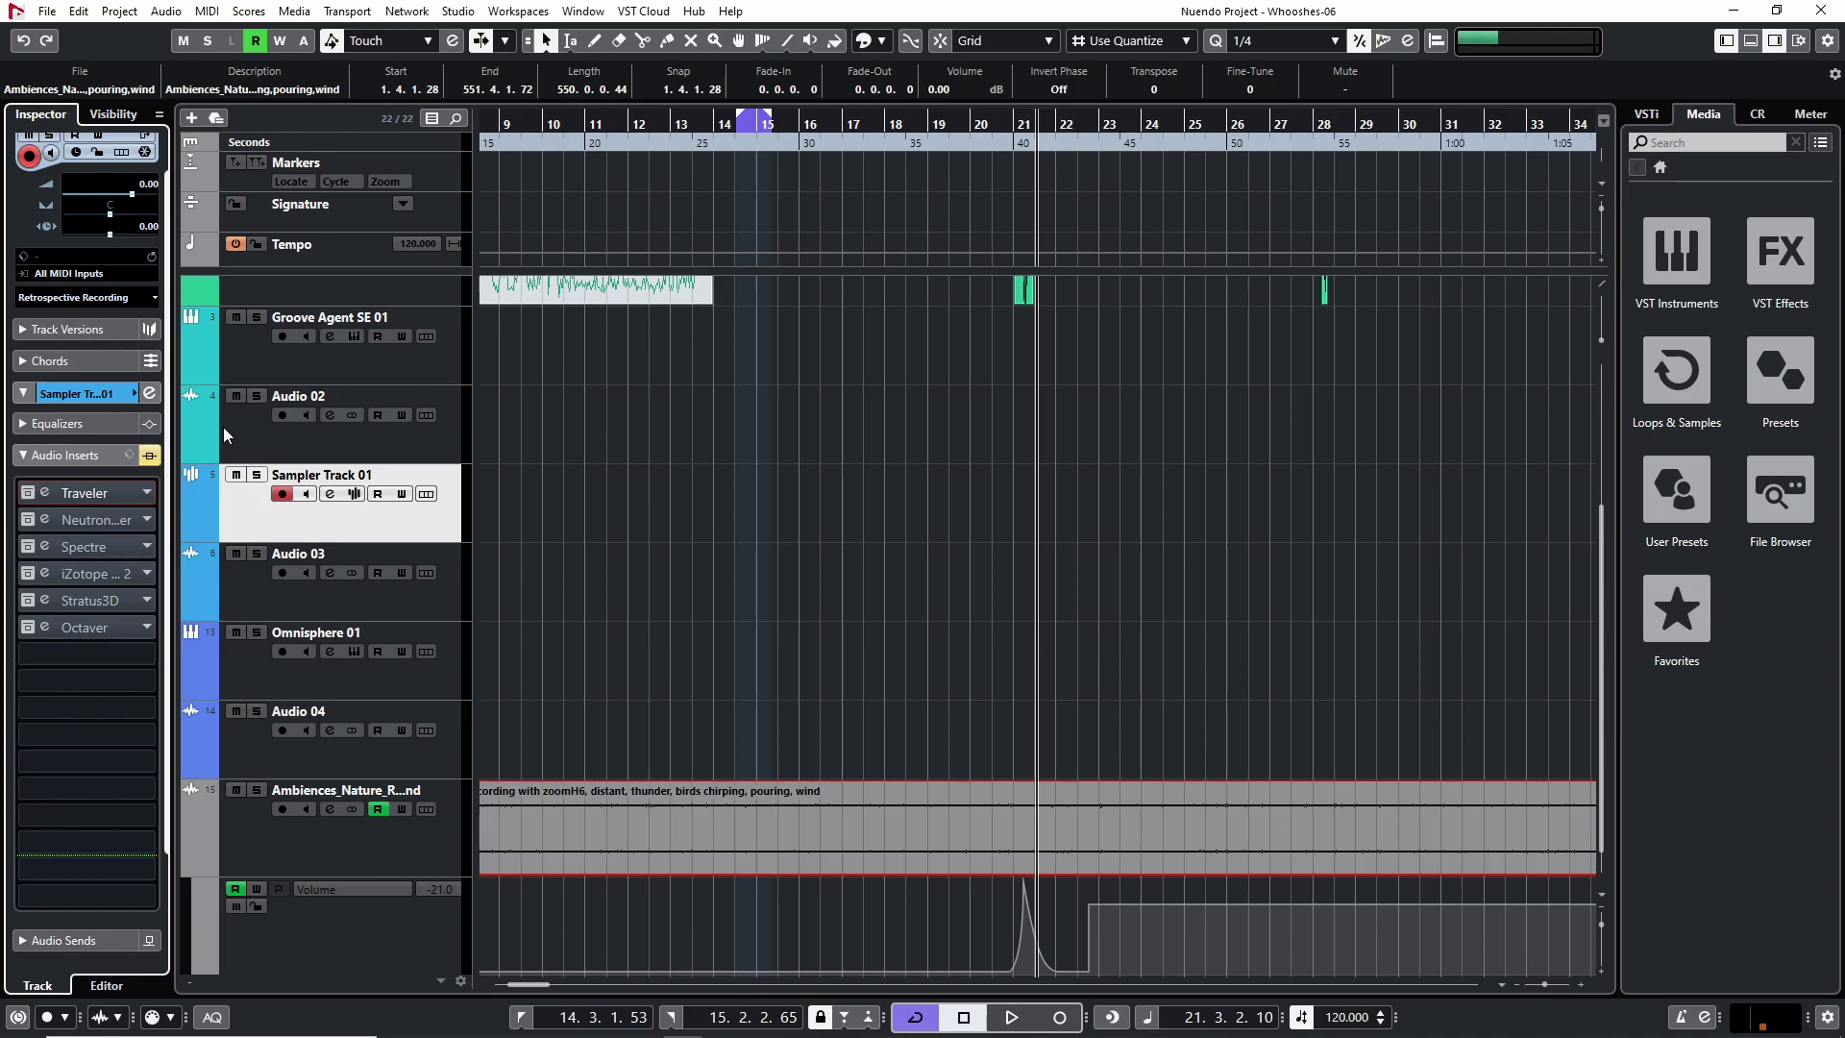
{"action": "left_click", "coordinate": [354, 494]}
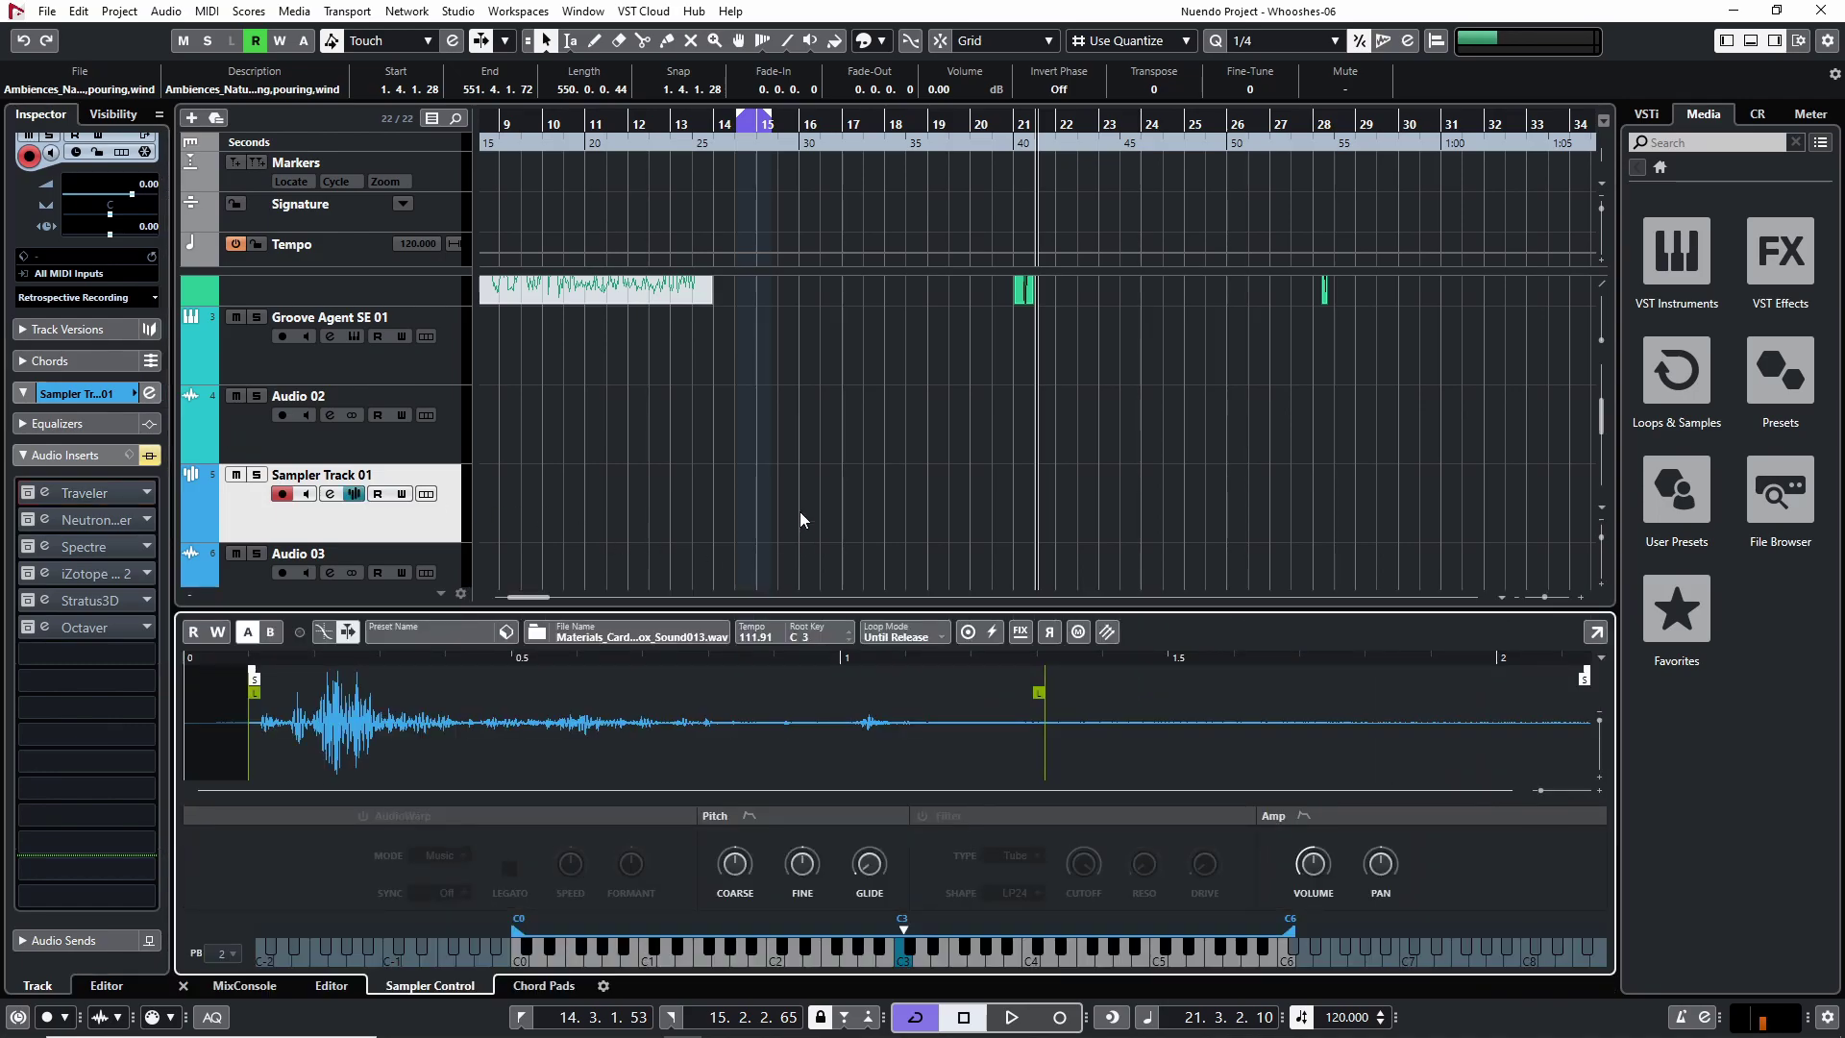
{"action": "scroll", "coordinate": [712, 488], "scroll_direction": "down", "scroll_amount": 1}
{"action": "left_click_drag", "start_coordinate": [720, 610], "coordinate": [724, 559]}
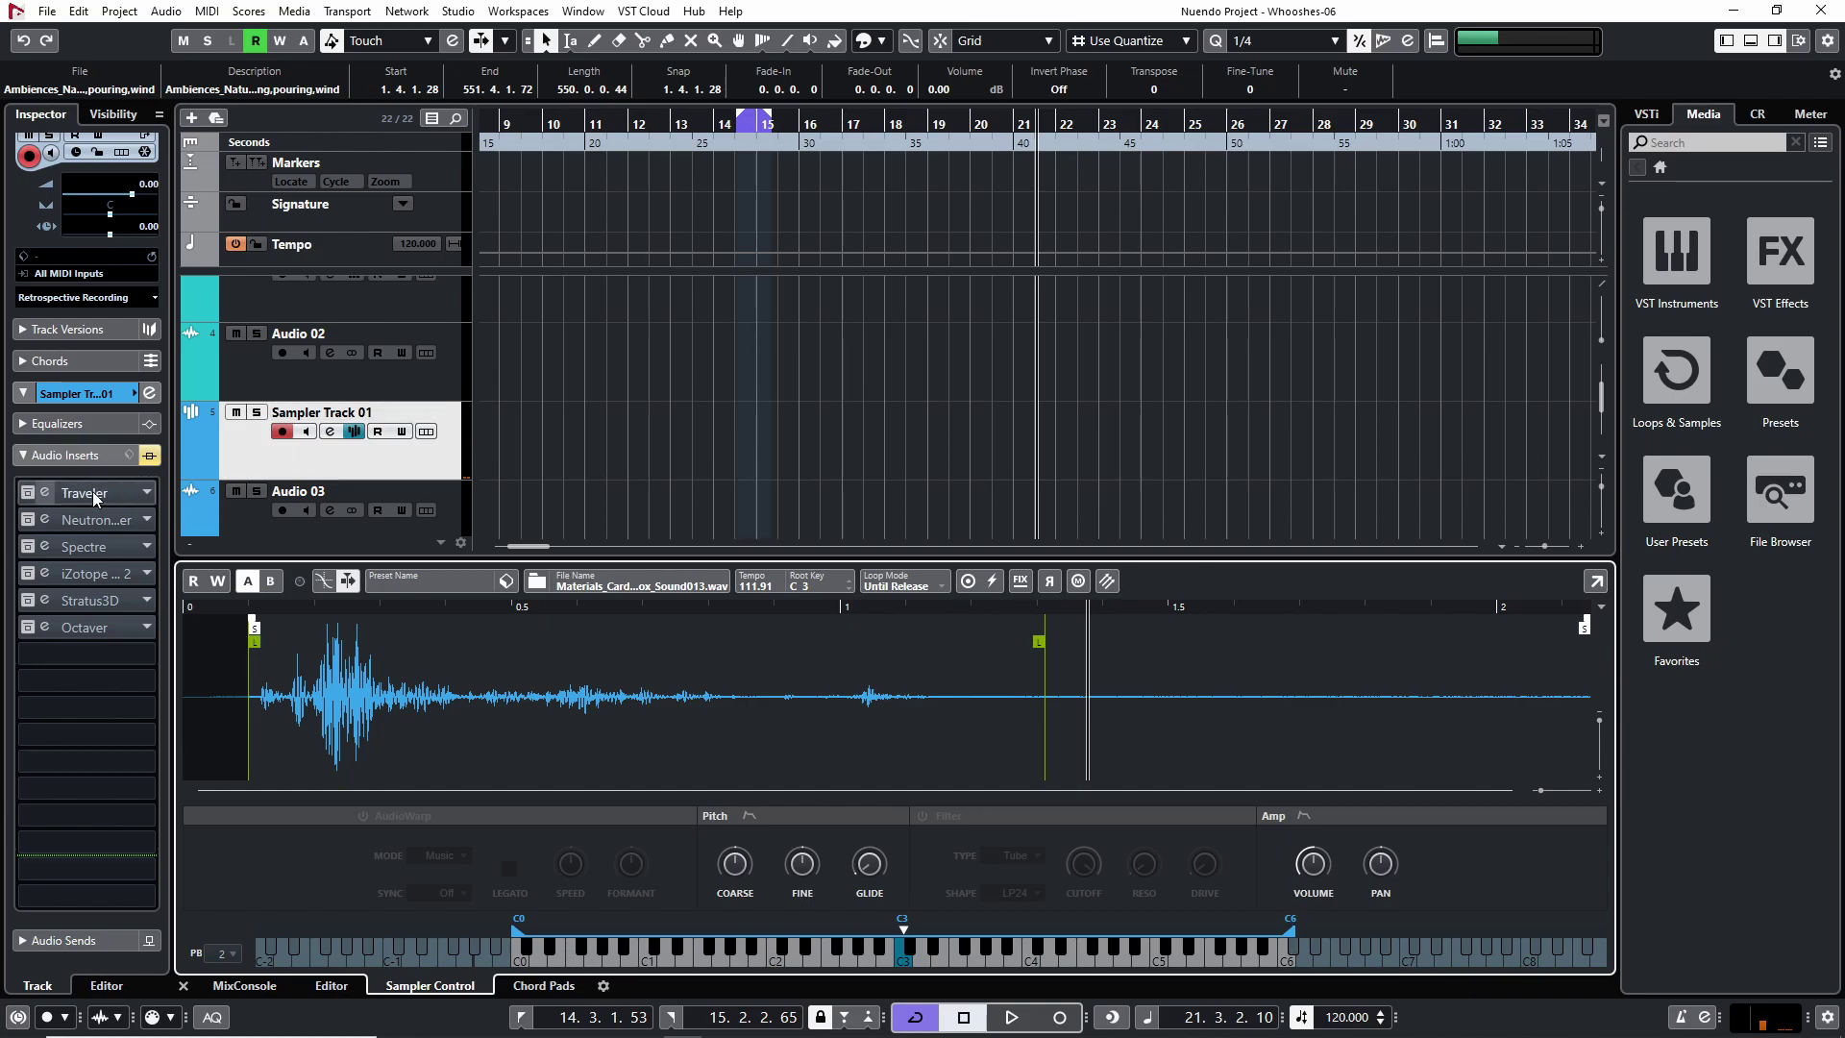
Step: Activate the Traveler insert on Sampler Track 01 and run its Basic Left to Right movement in the plug-in window
{"action": "left_click", "coordinate": [27, 494]}
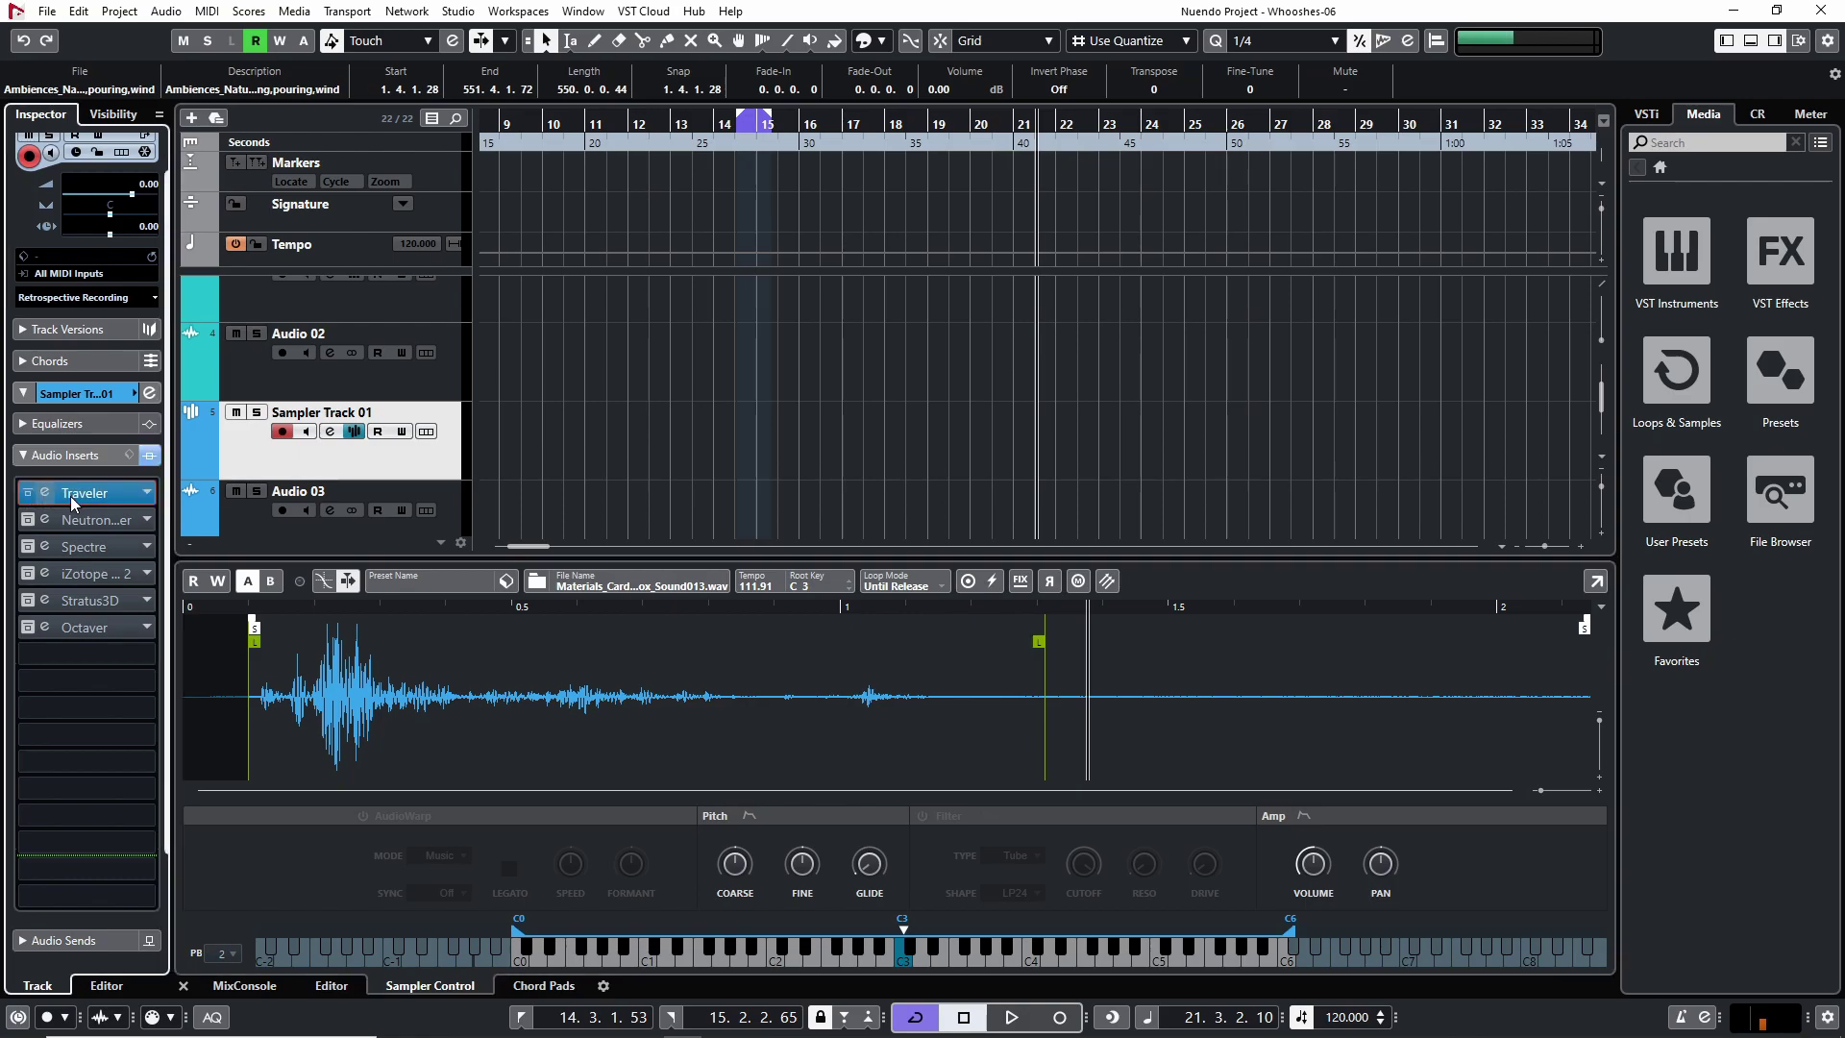
{"action": "left_click", "coordinate": [65, 495]}
{"action": "left_click_drag", "start_coordinate": [1007, 101], "coordinate": [993, 100]}
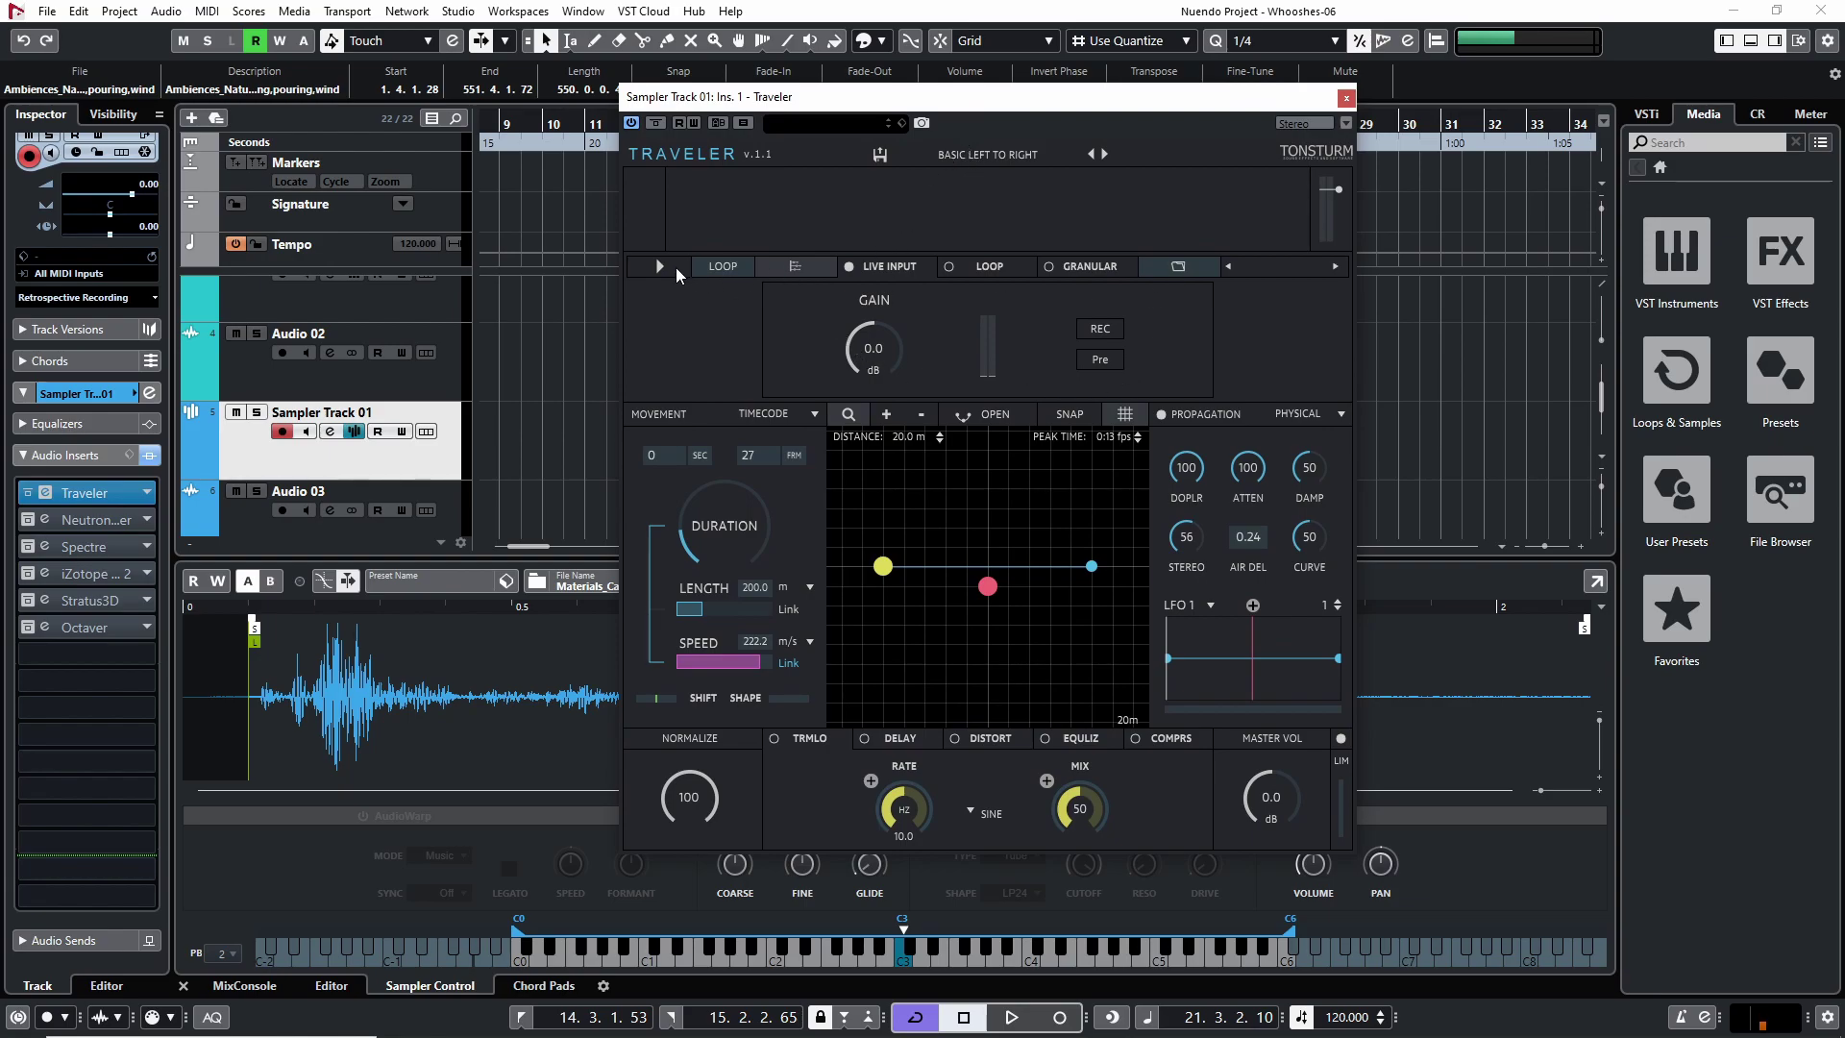
{"action": "left_click_drag", "start_coordinate": [814, 104], "coordinate": [890, 124]}
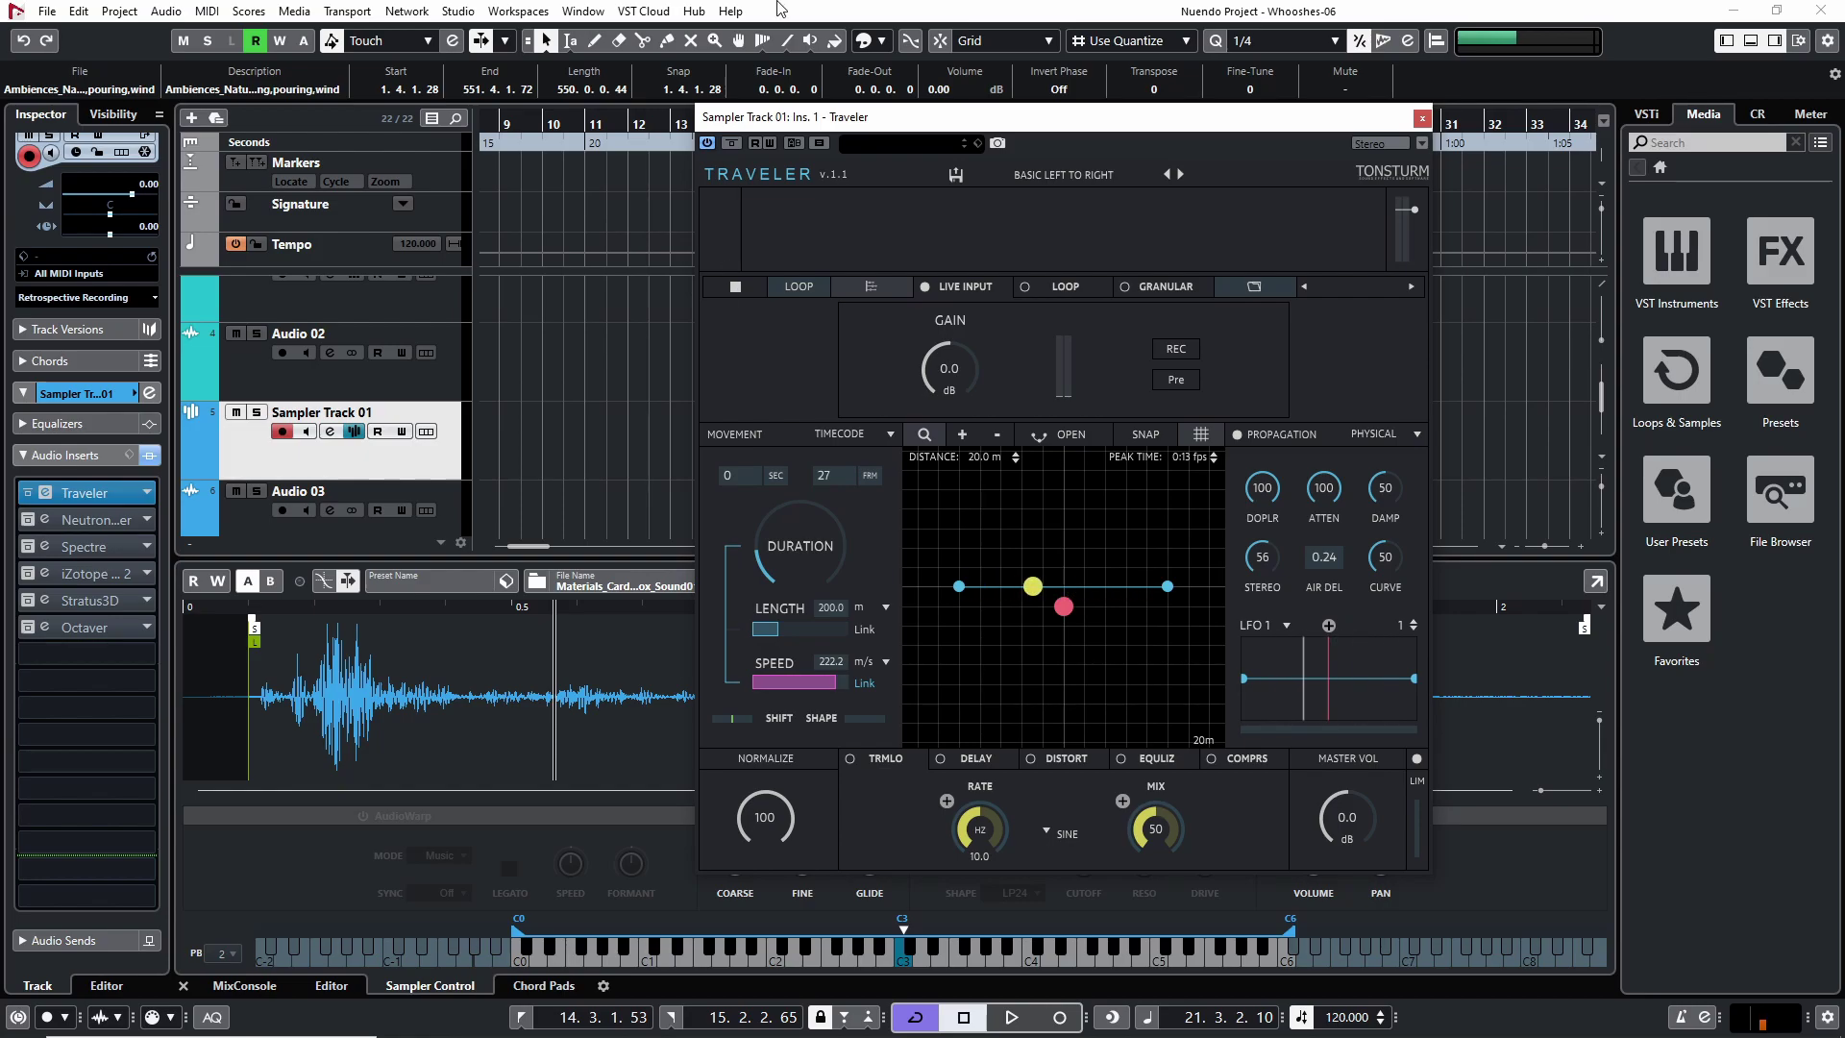
{"action": "left_click", "coordinate": [1422, 118]}
Step: Reopen Traveler on Sampler Track 01 to look over its movement settings, and close it again
{"action": "scroll", "coordinate": [665, 384], "scroll_direction": "up", "scroll_amount": 1}
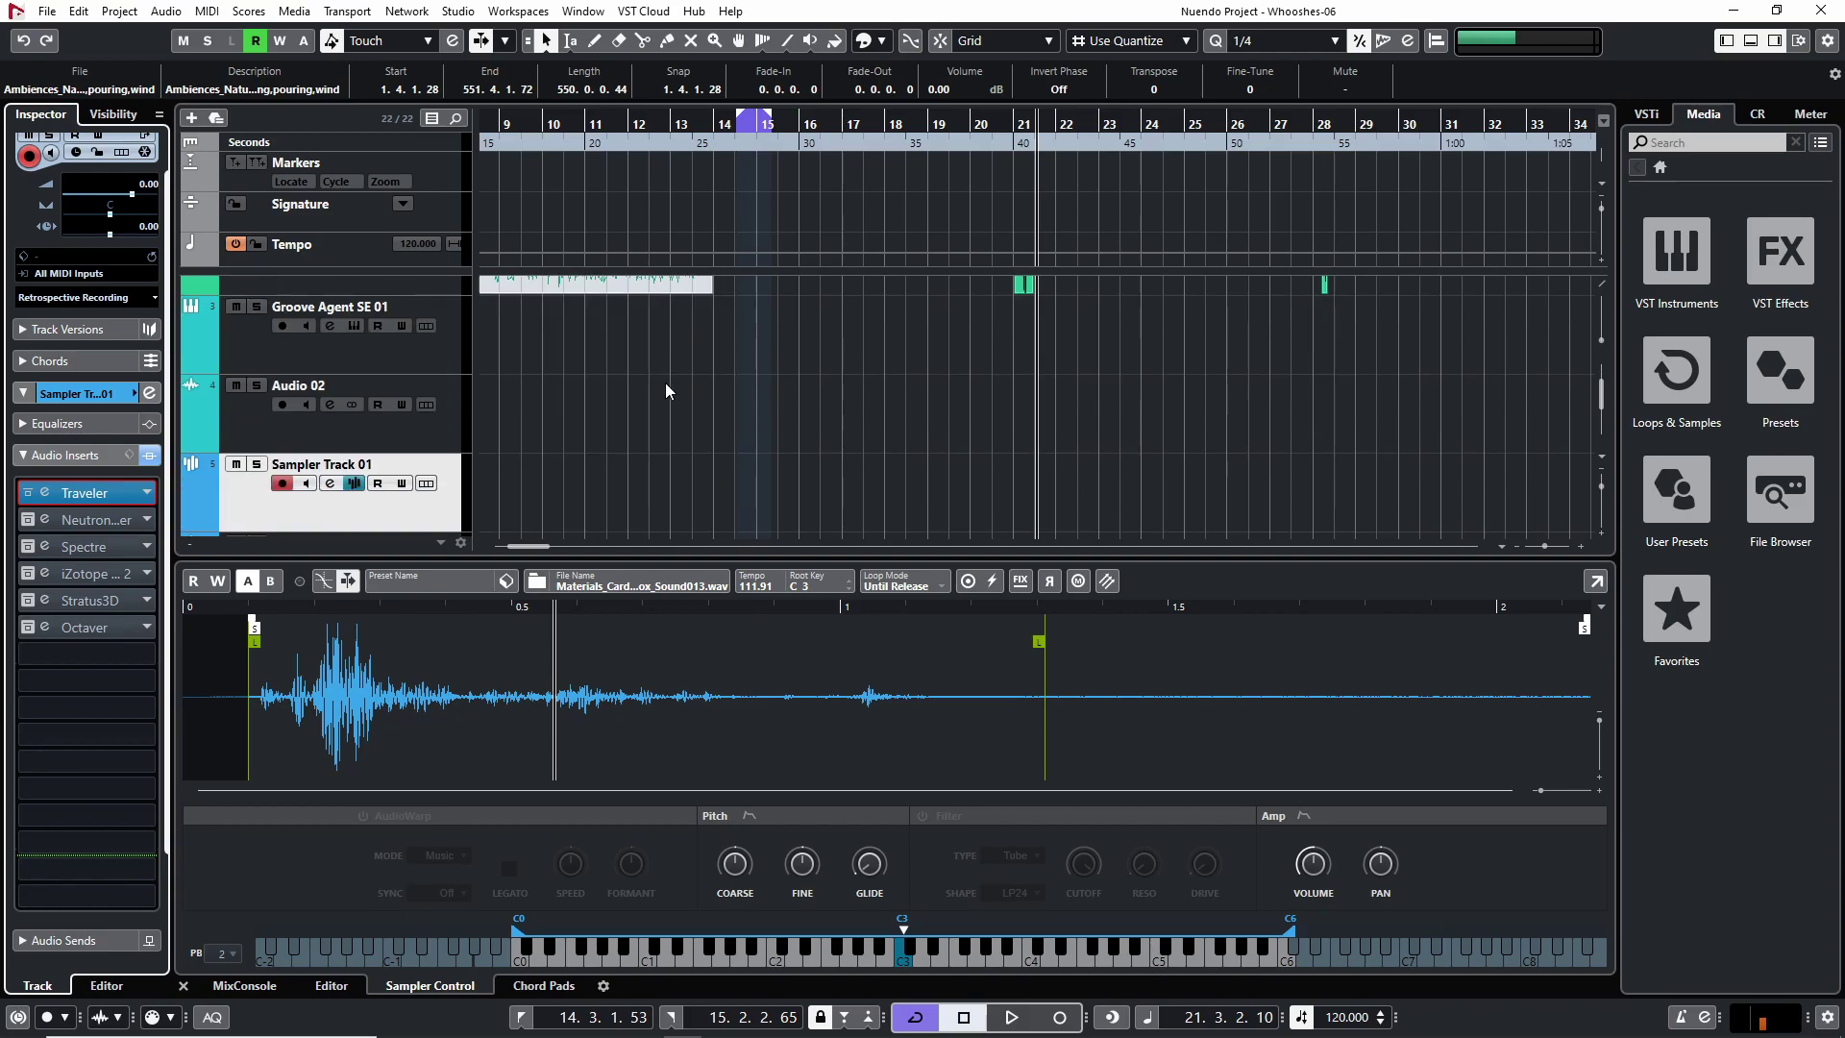
{"action": "scroll", "coordinate": [774, 429], "scroll_direction": "down", "scroll_amount": 1}
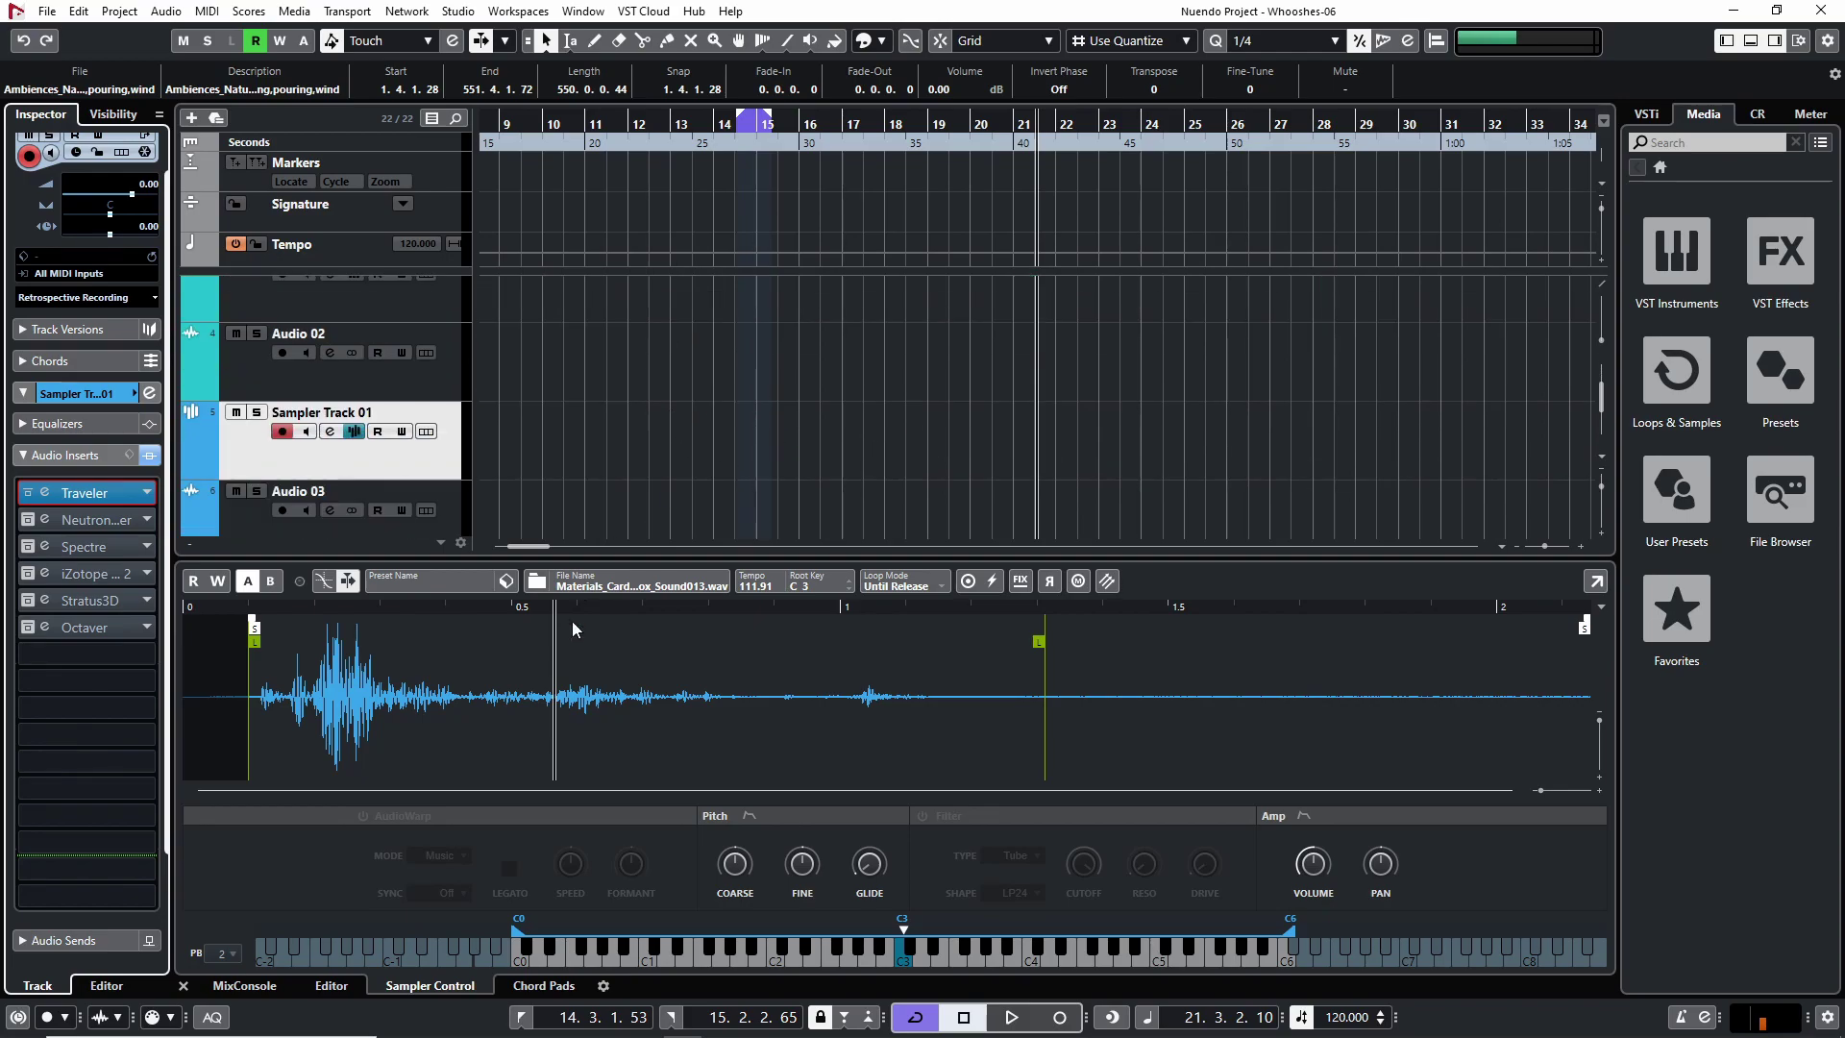
{"action": "left_click", "coordinate": [60, 495]}
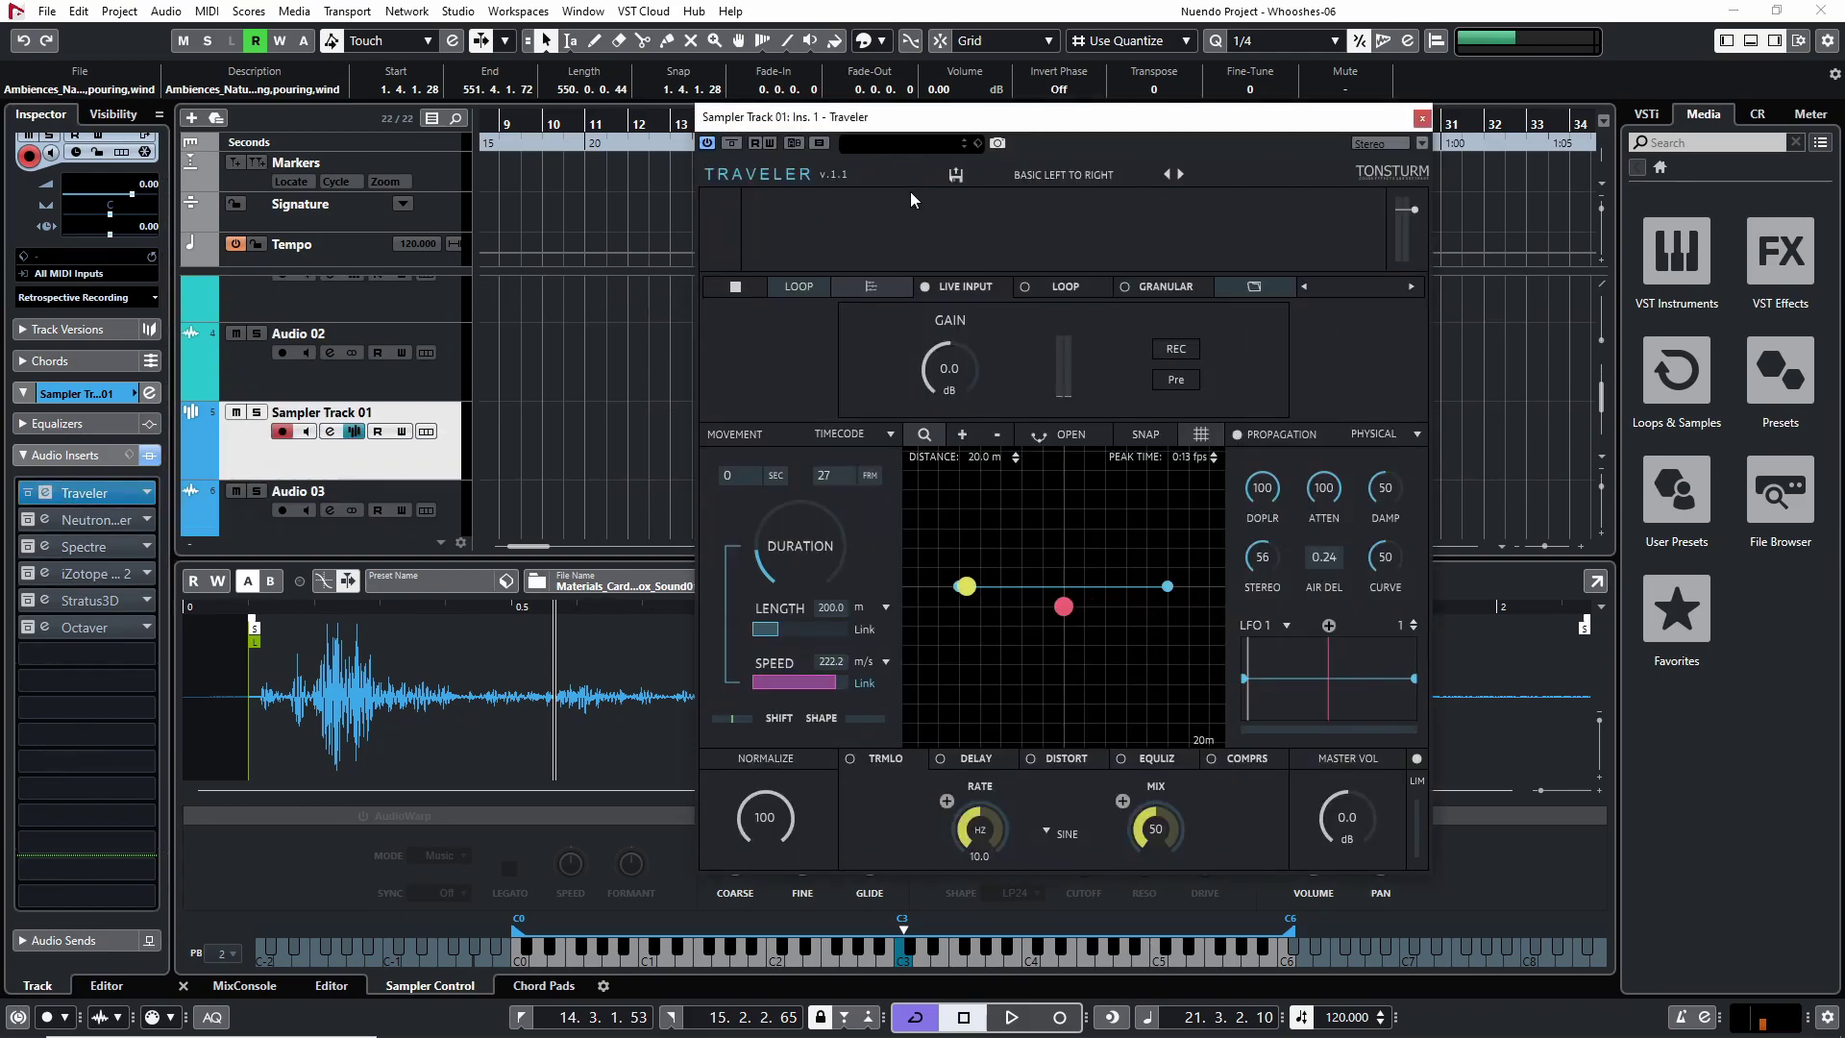
{"action": "left_click", "coordinate": [1422, 117]}
Step: Select the Reaktor 6 01 instrument track and hide the Sampler Control
{"action": "scroll", "coordinate": [653, 466], "scroll_direction": "up", "scroll_amount": 3}
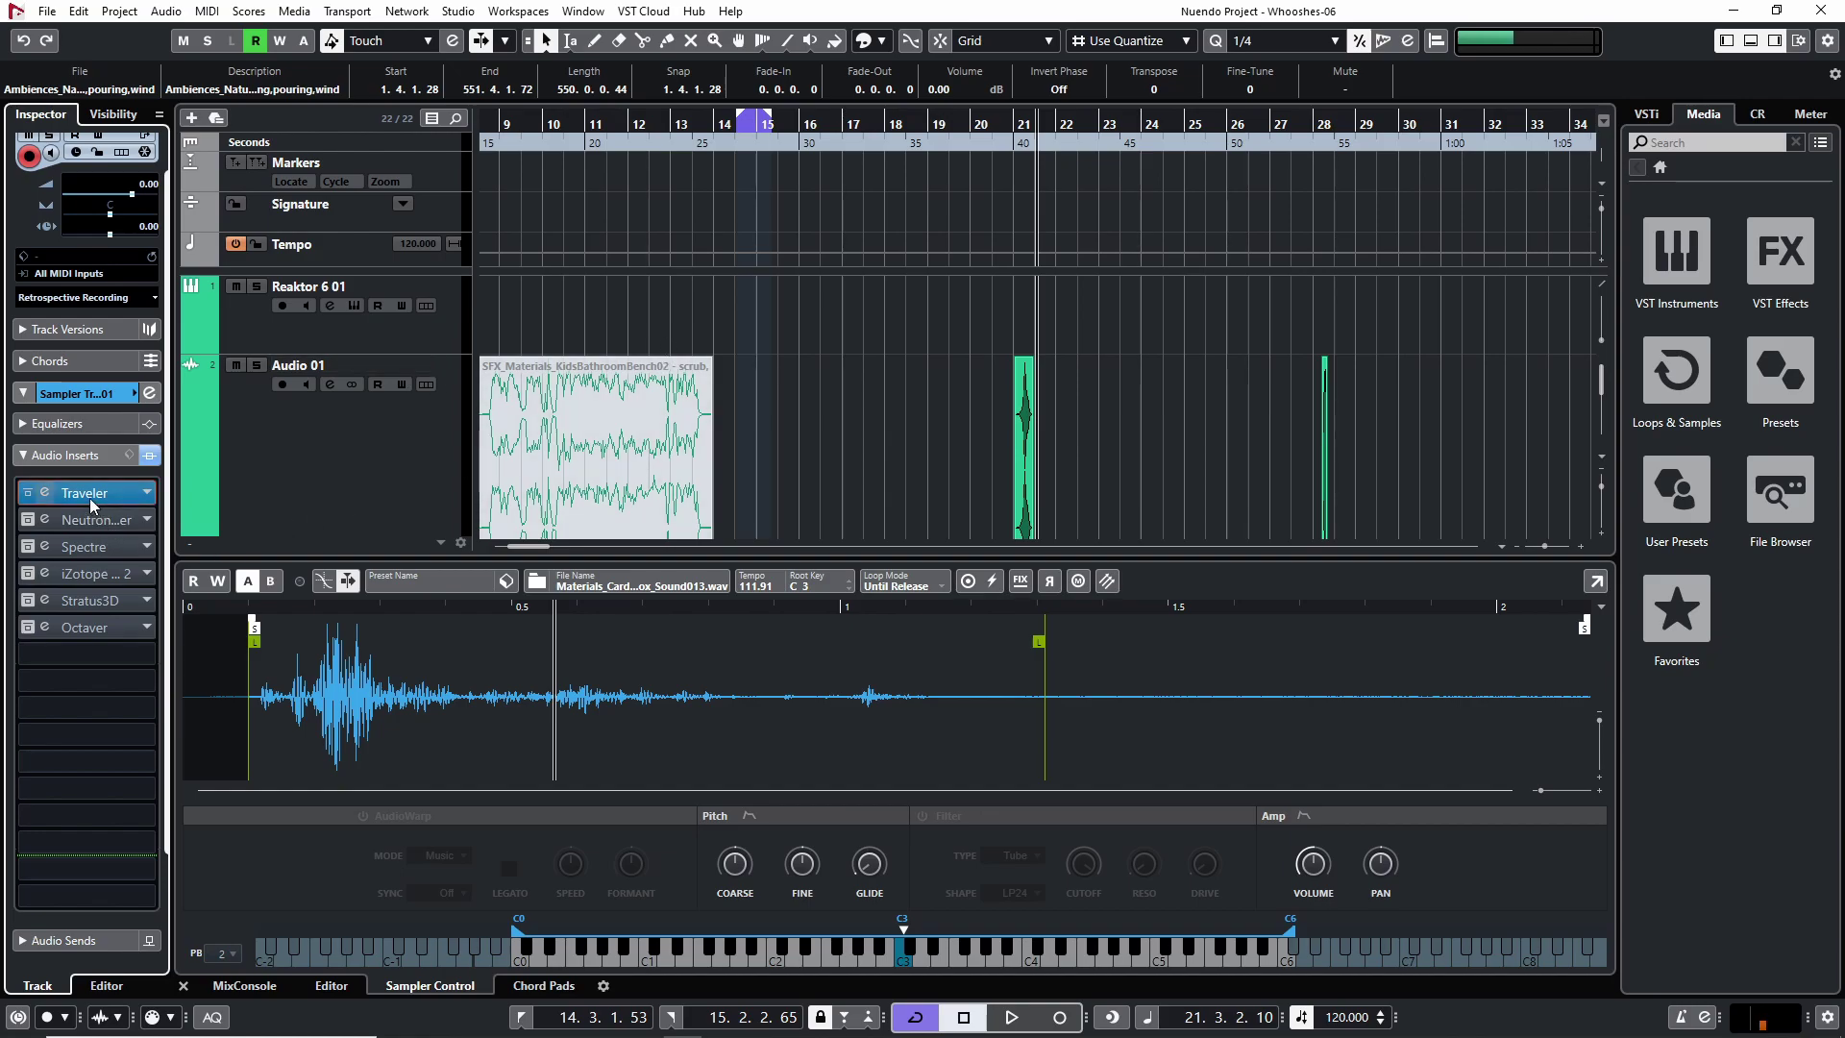
{"action": "left_click", "coordinate": [349, 341]}
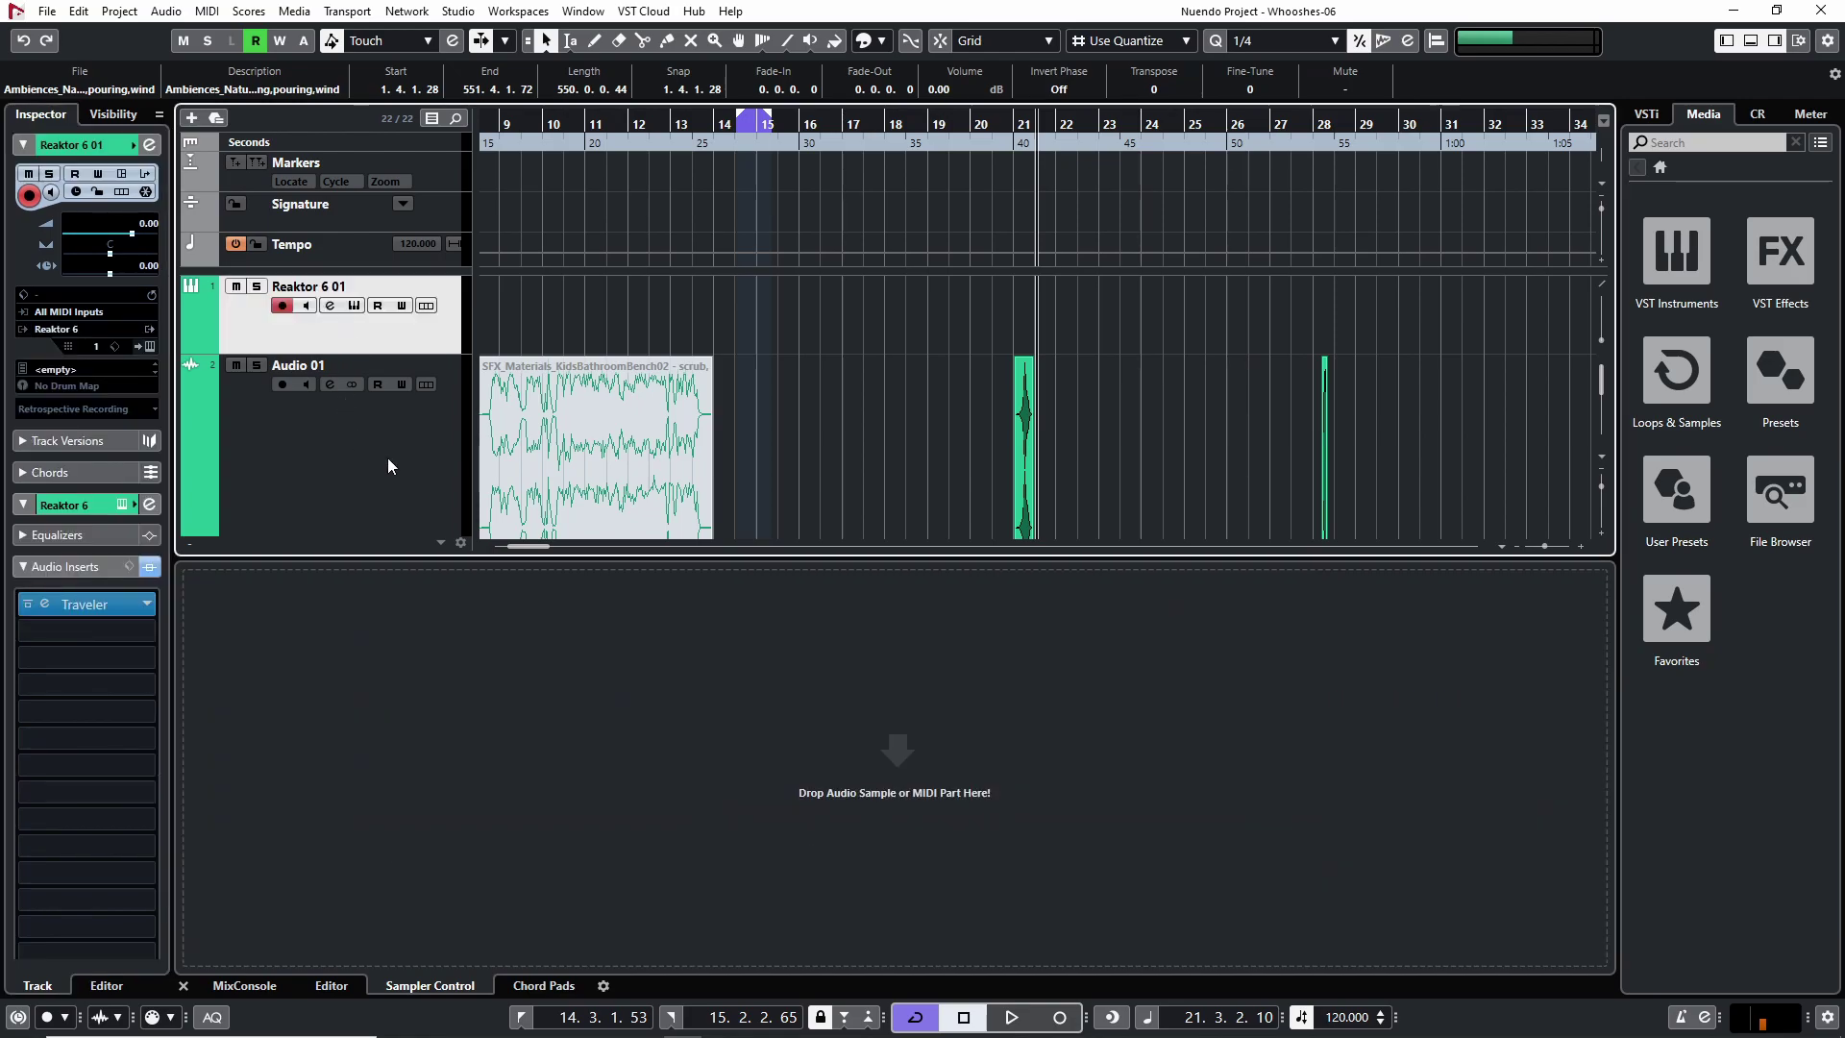
{"action": "key", "text": "ctrl+alt+e"}
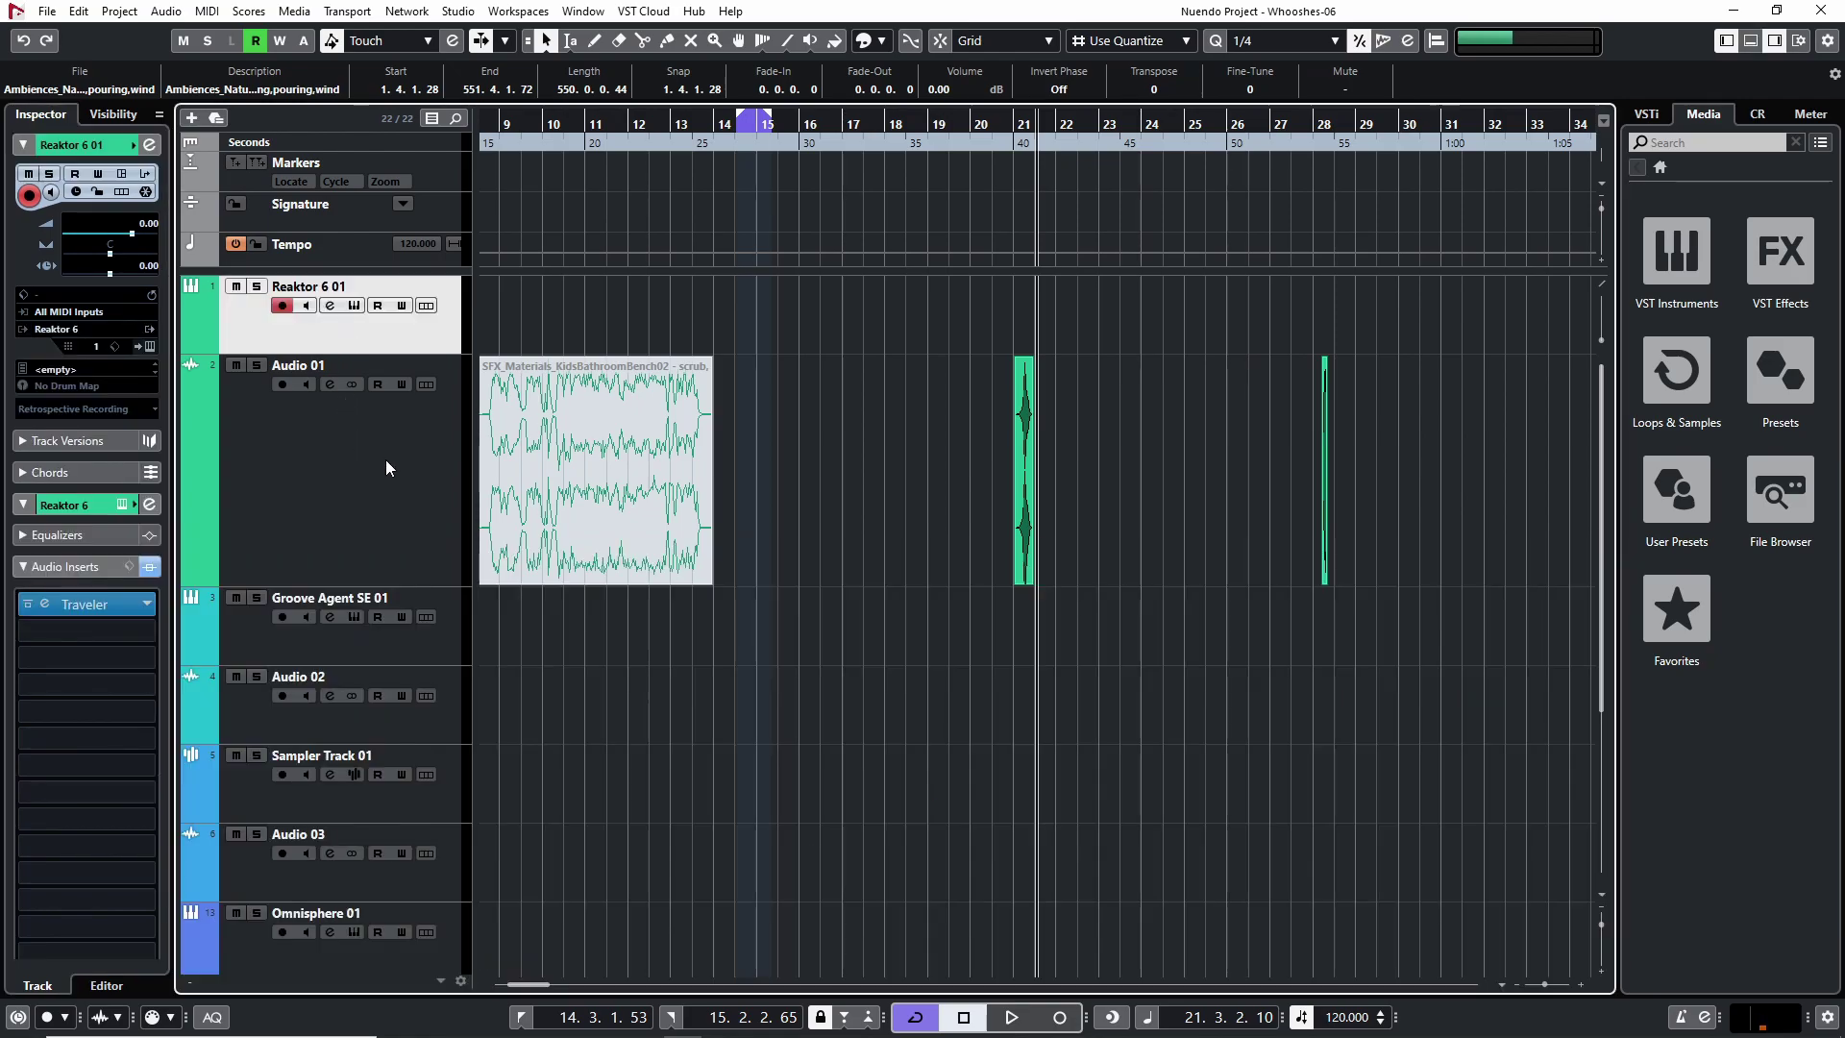
Step: Open the Reaktor 6 instrument window, solo the Reaktor 6 01 track and play its Energy Bolt whoosh
{"action": "key", "text": "ctrl+e"}
{"action": "left_click_drag", "start_coordinate": [882, 130], "coordinate": [1001, 128]}
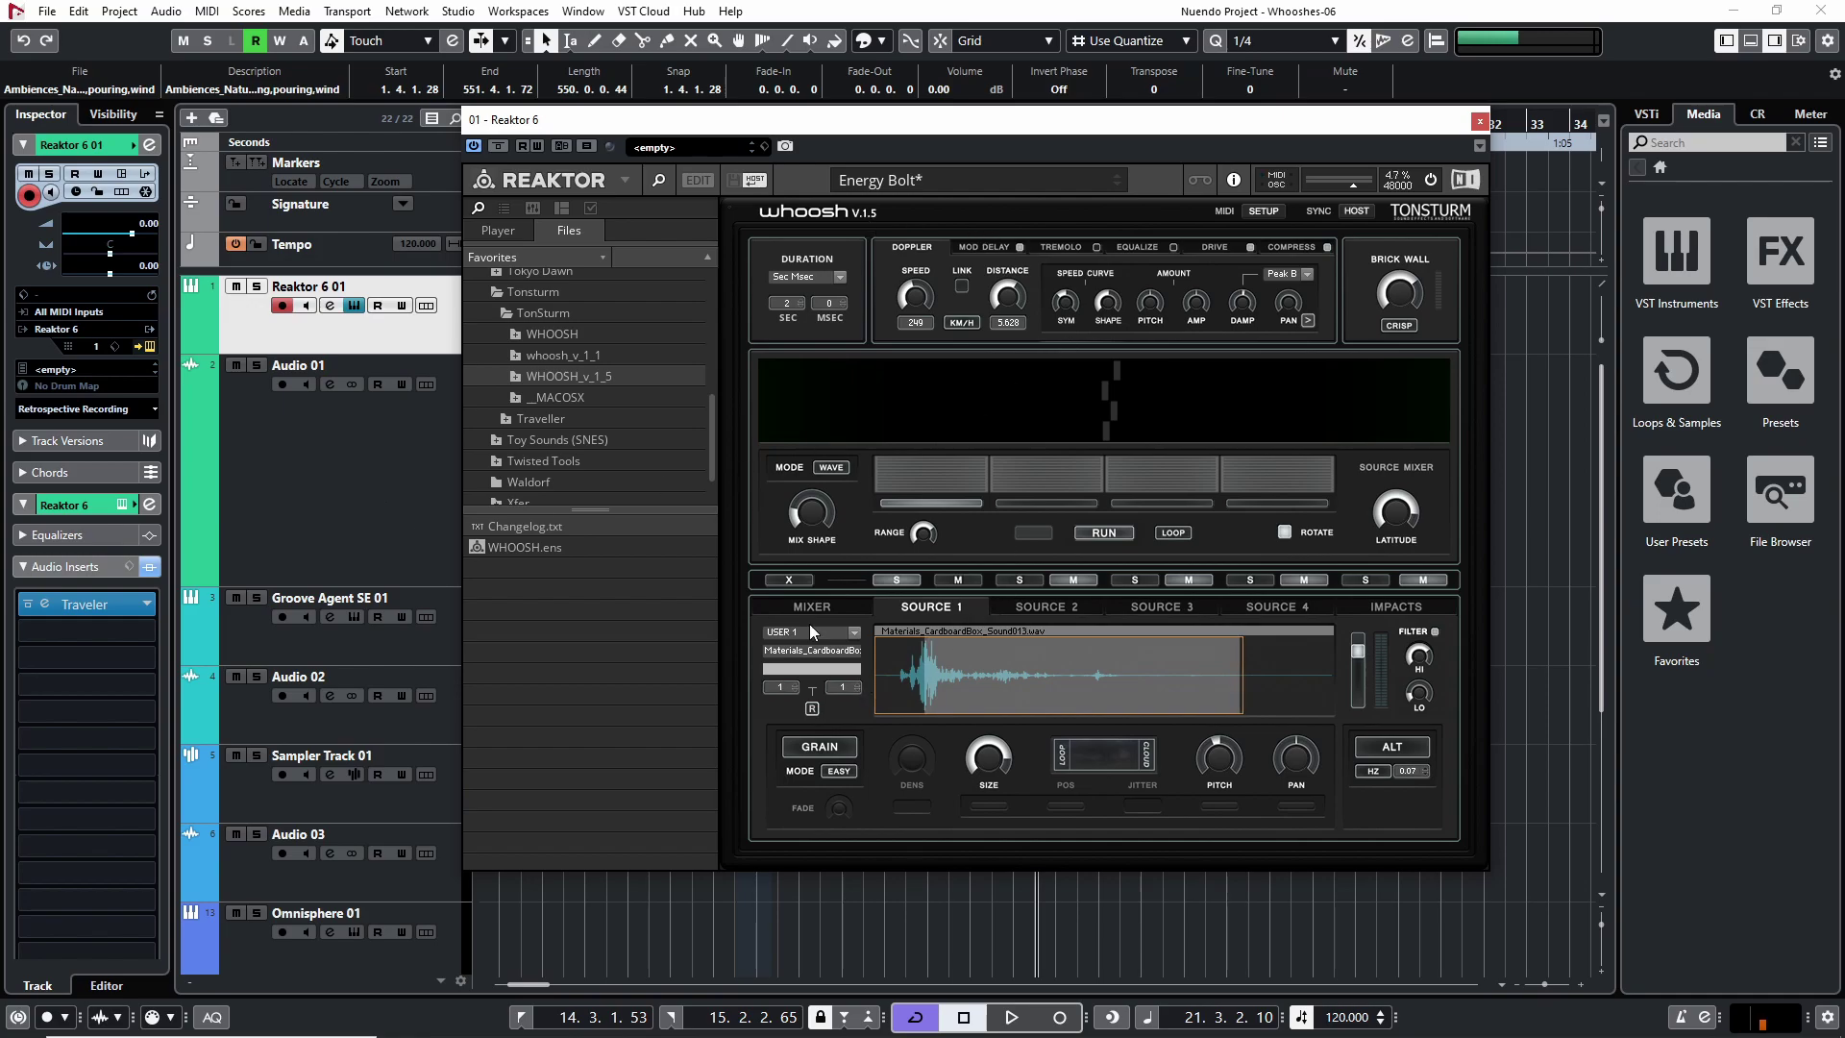
{"action": "key", "text": "s"}
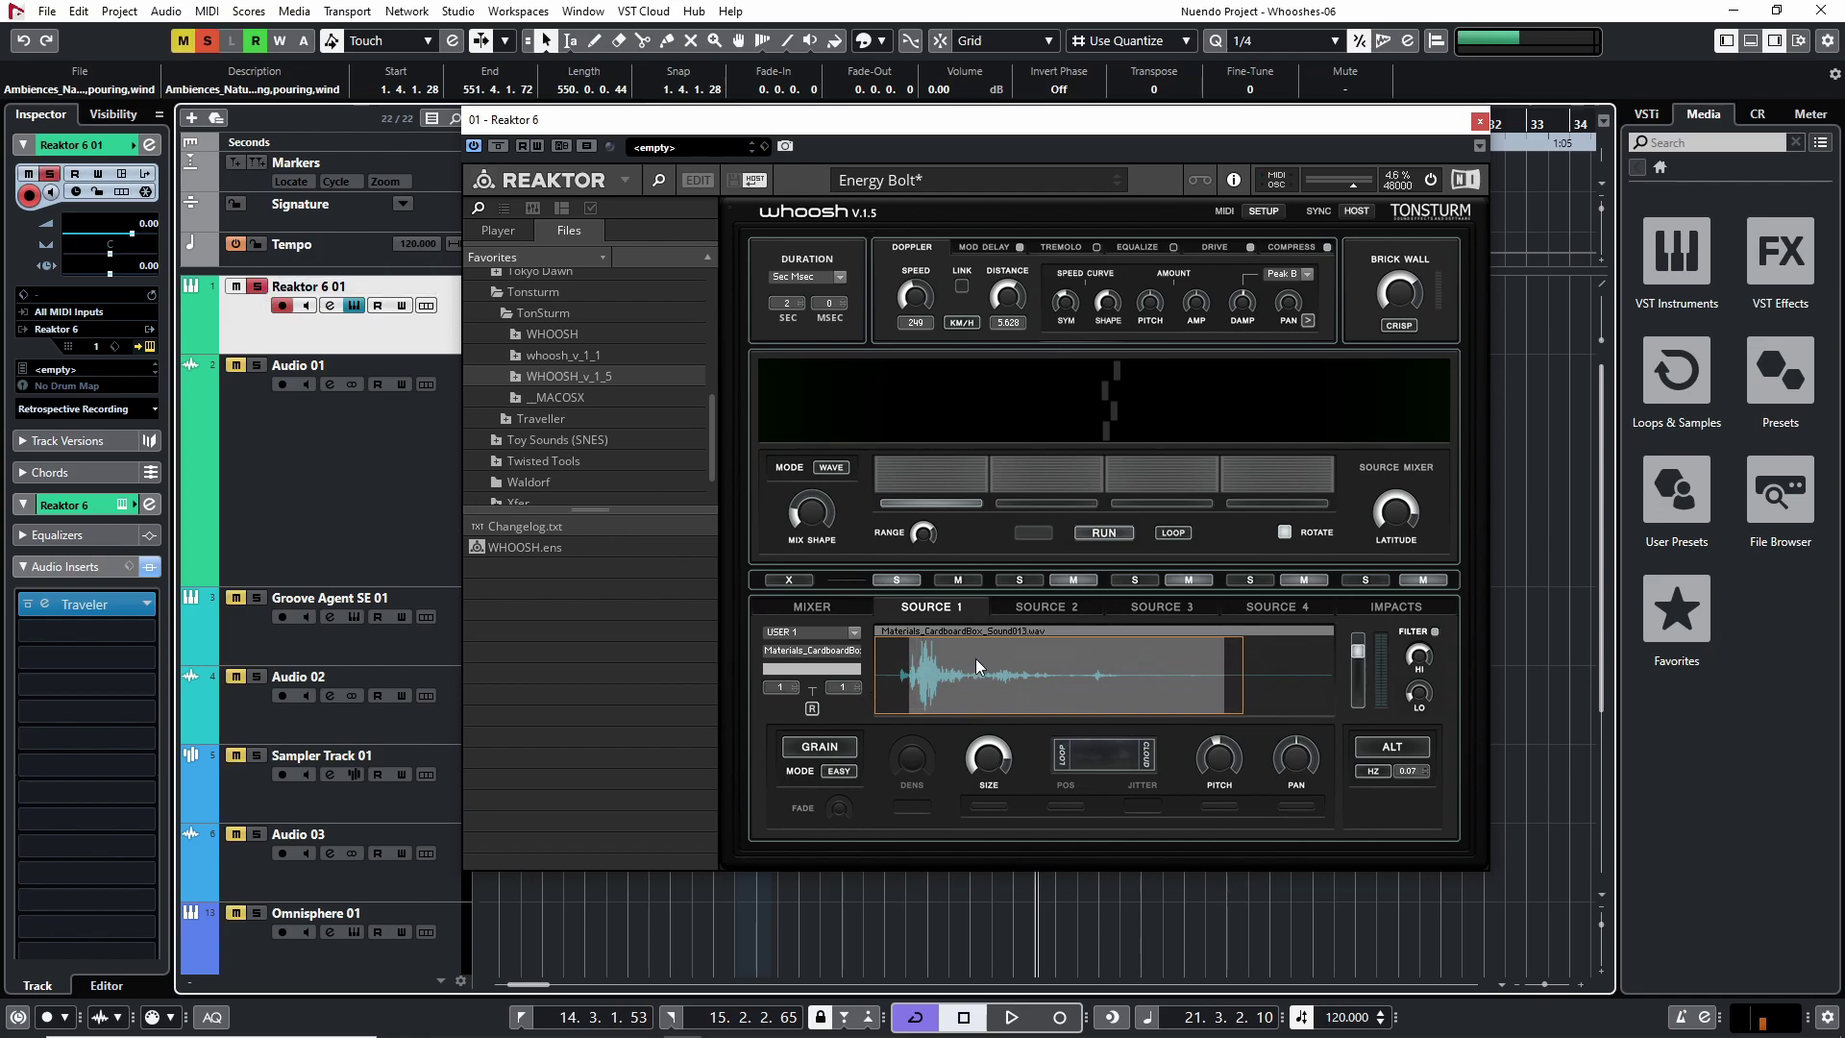
{"action": "key", "text": "space"}
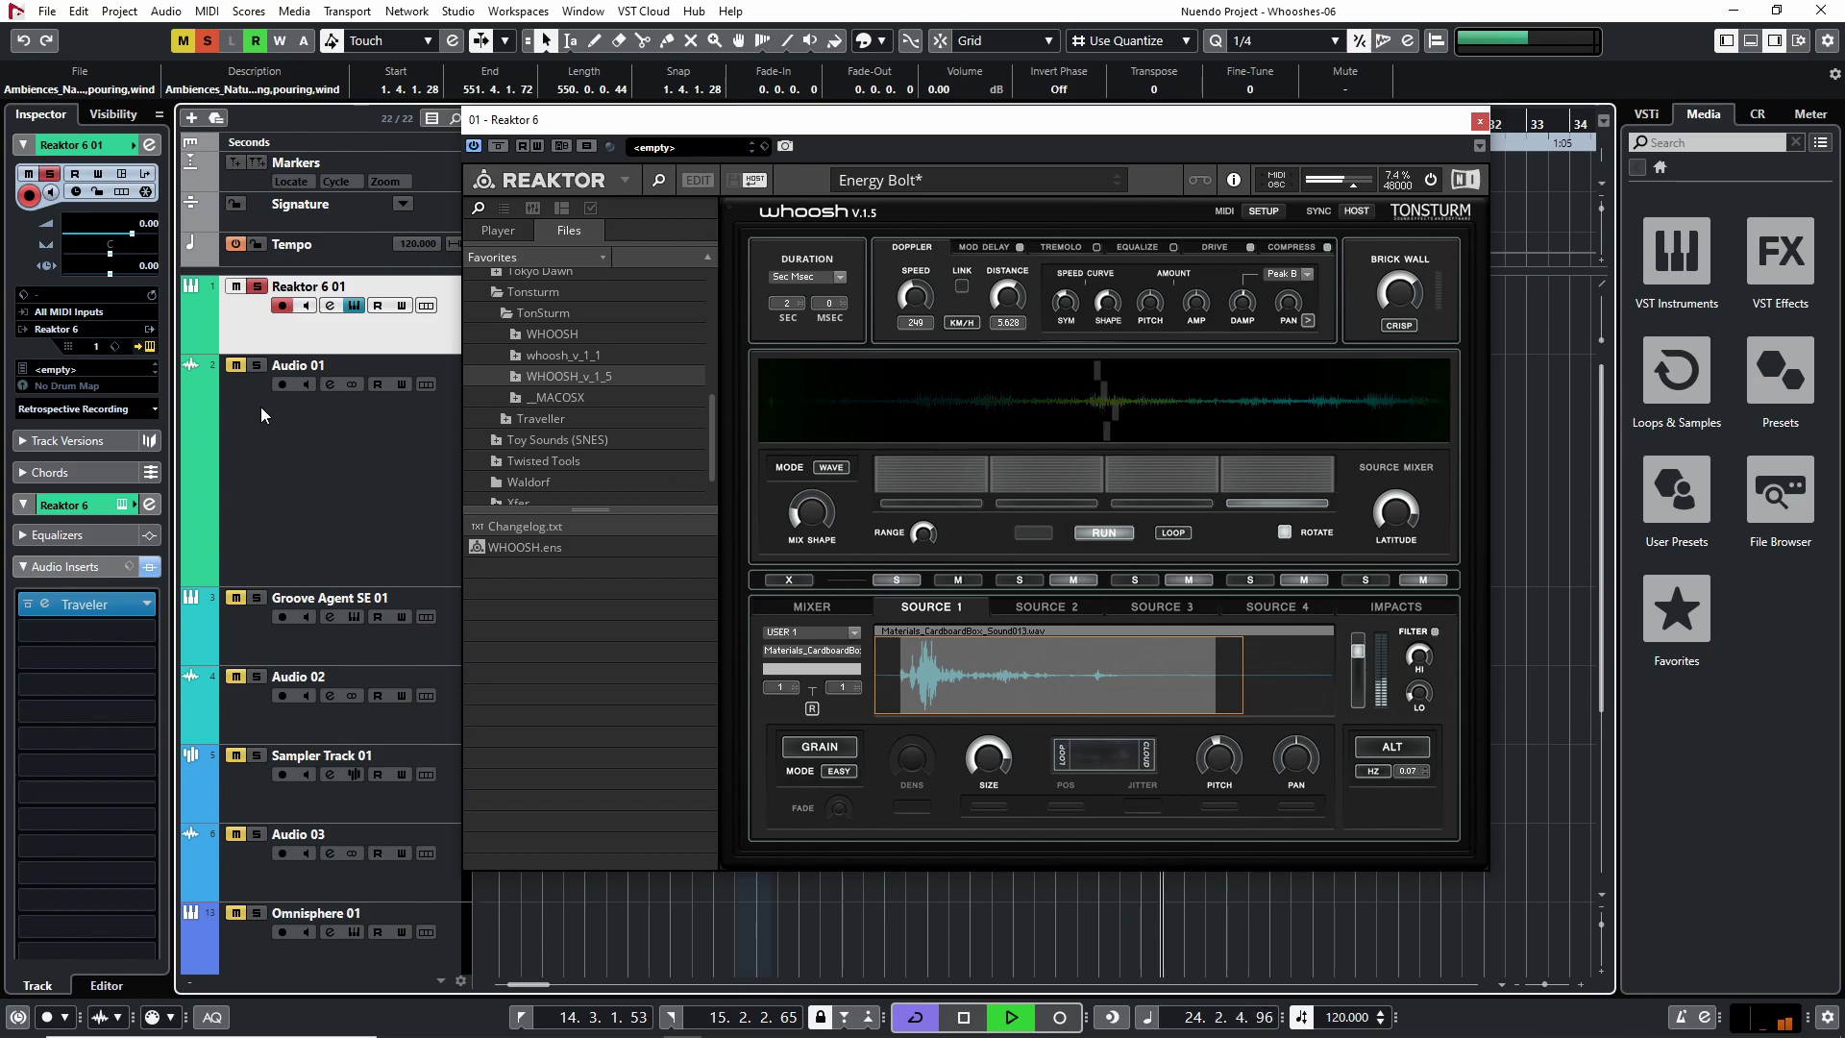
{"action": "key", "text": "space"}
Step: Bypass the Traveler insert on Reaktor 6 01, close its window and play Source 1 of the whoosh without it
{"action": "left_click", "coordinate": [100, 602]}
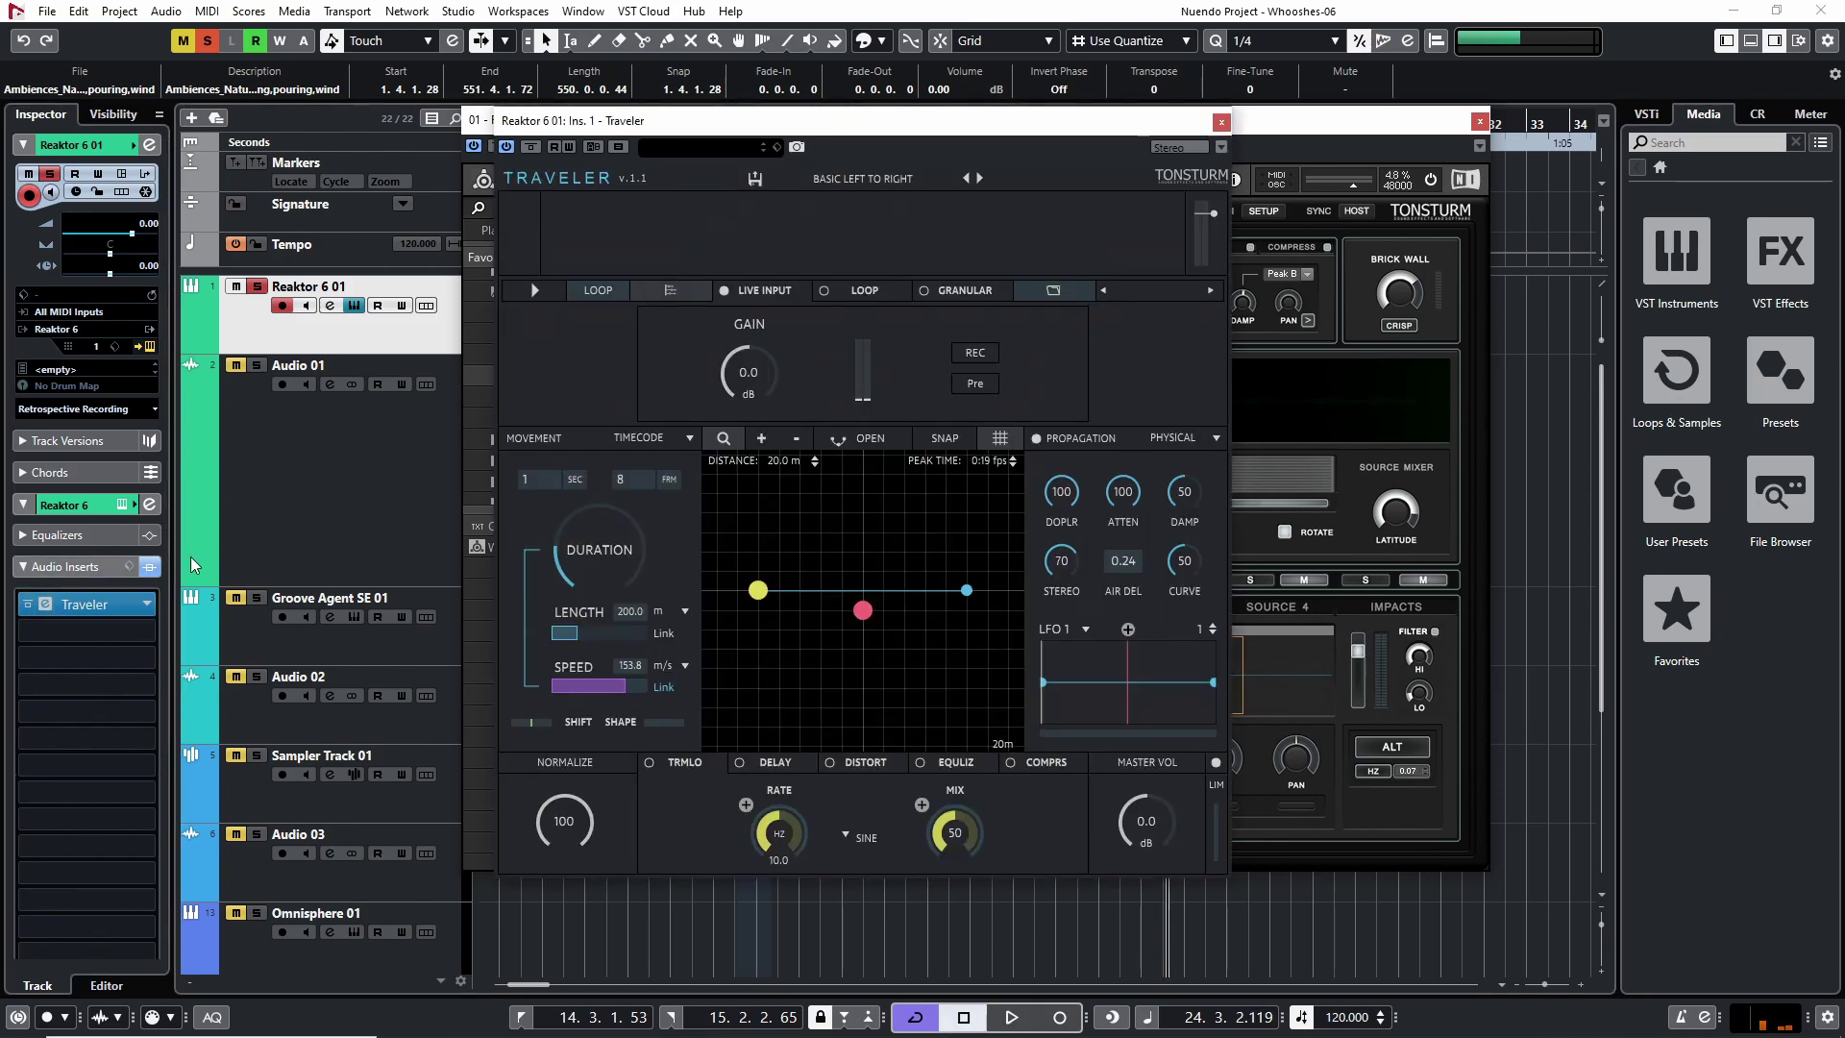
{"action": "left_click", "coordinate": [530, 146]}
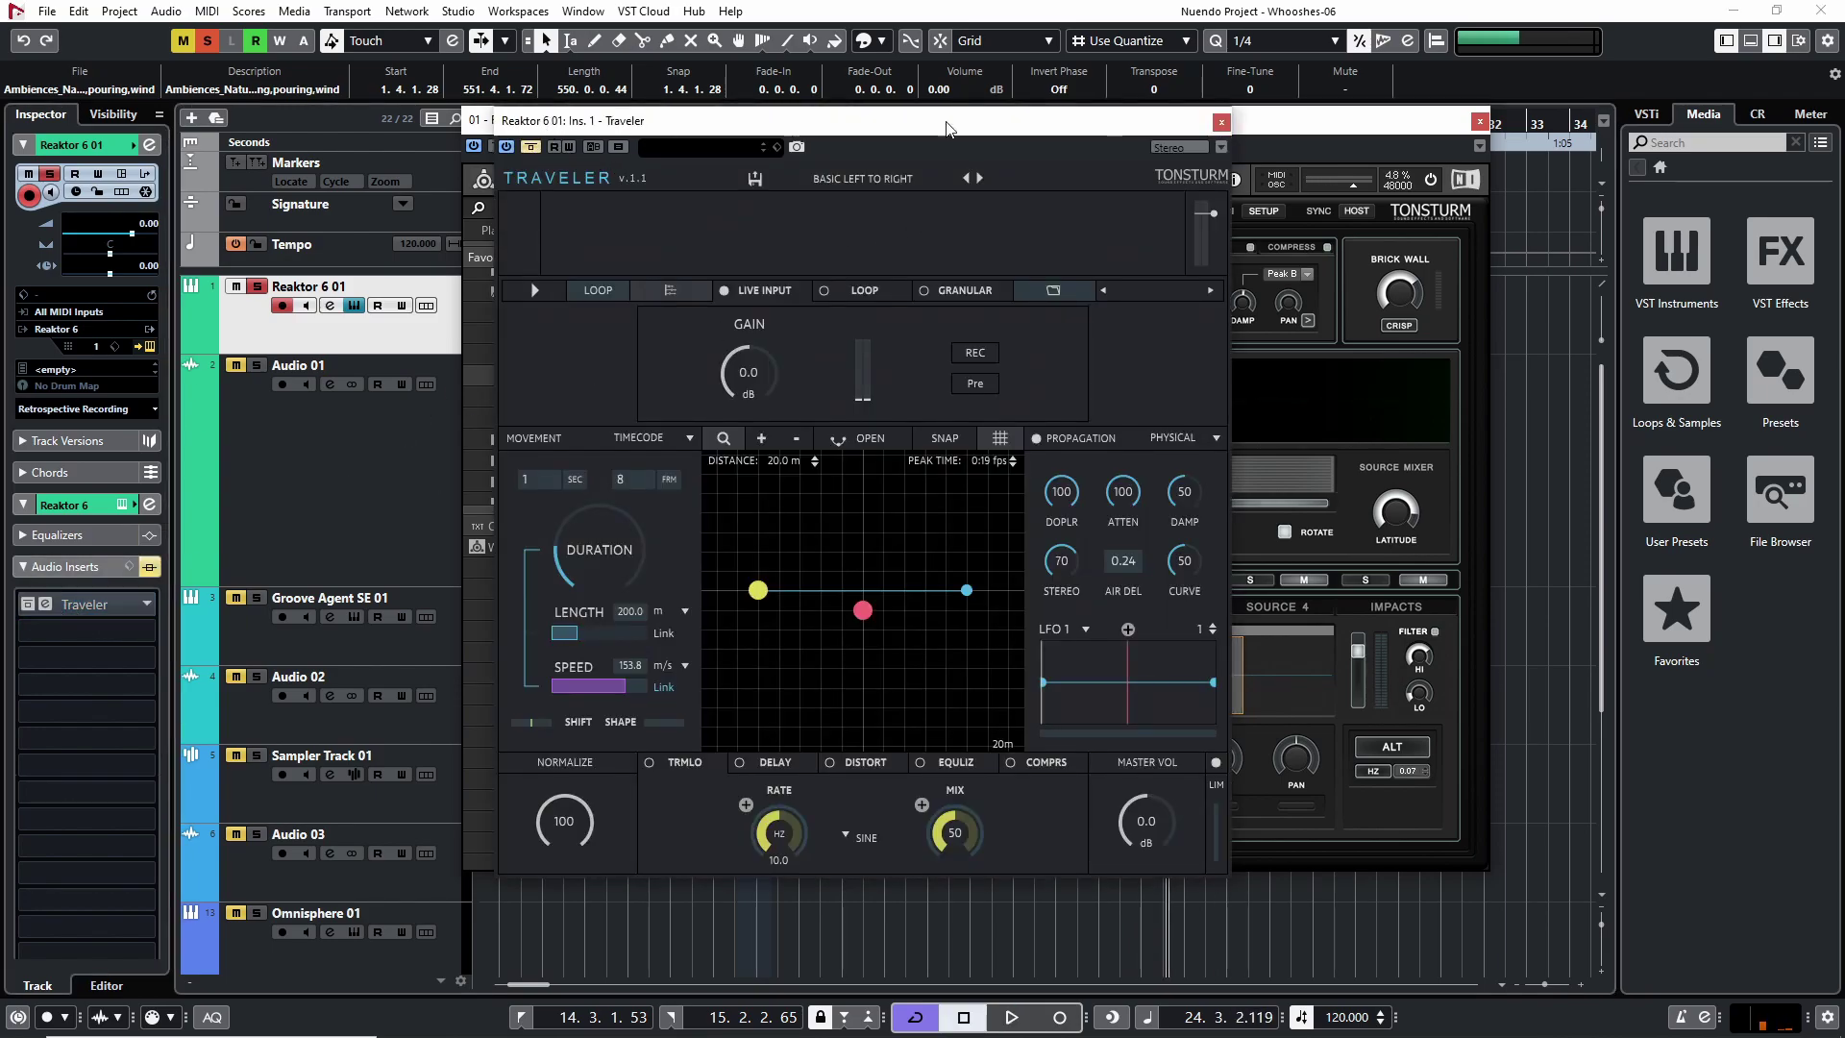
{"action": "left_click", "coordinate": [1222, 122]}
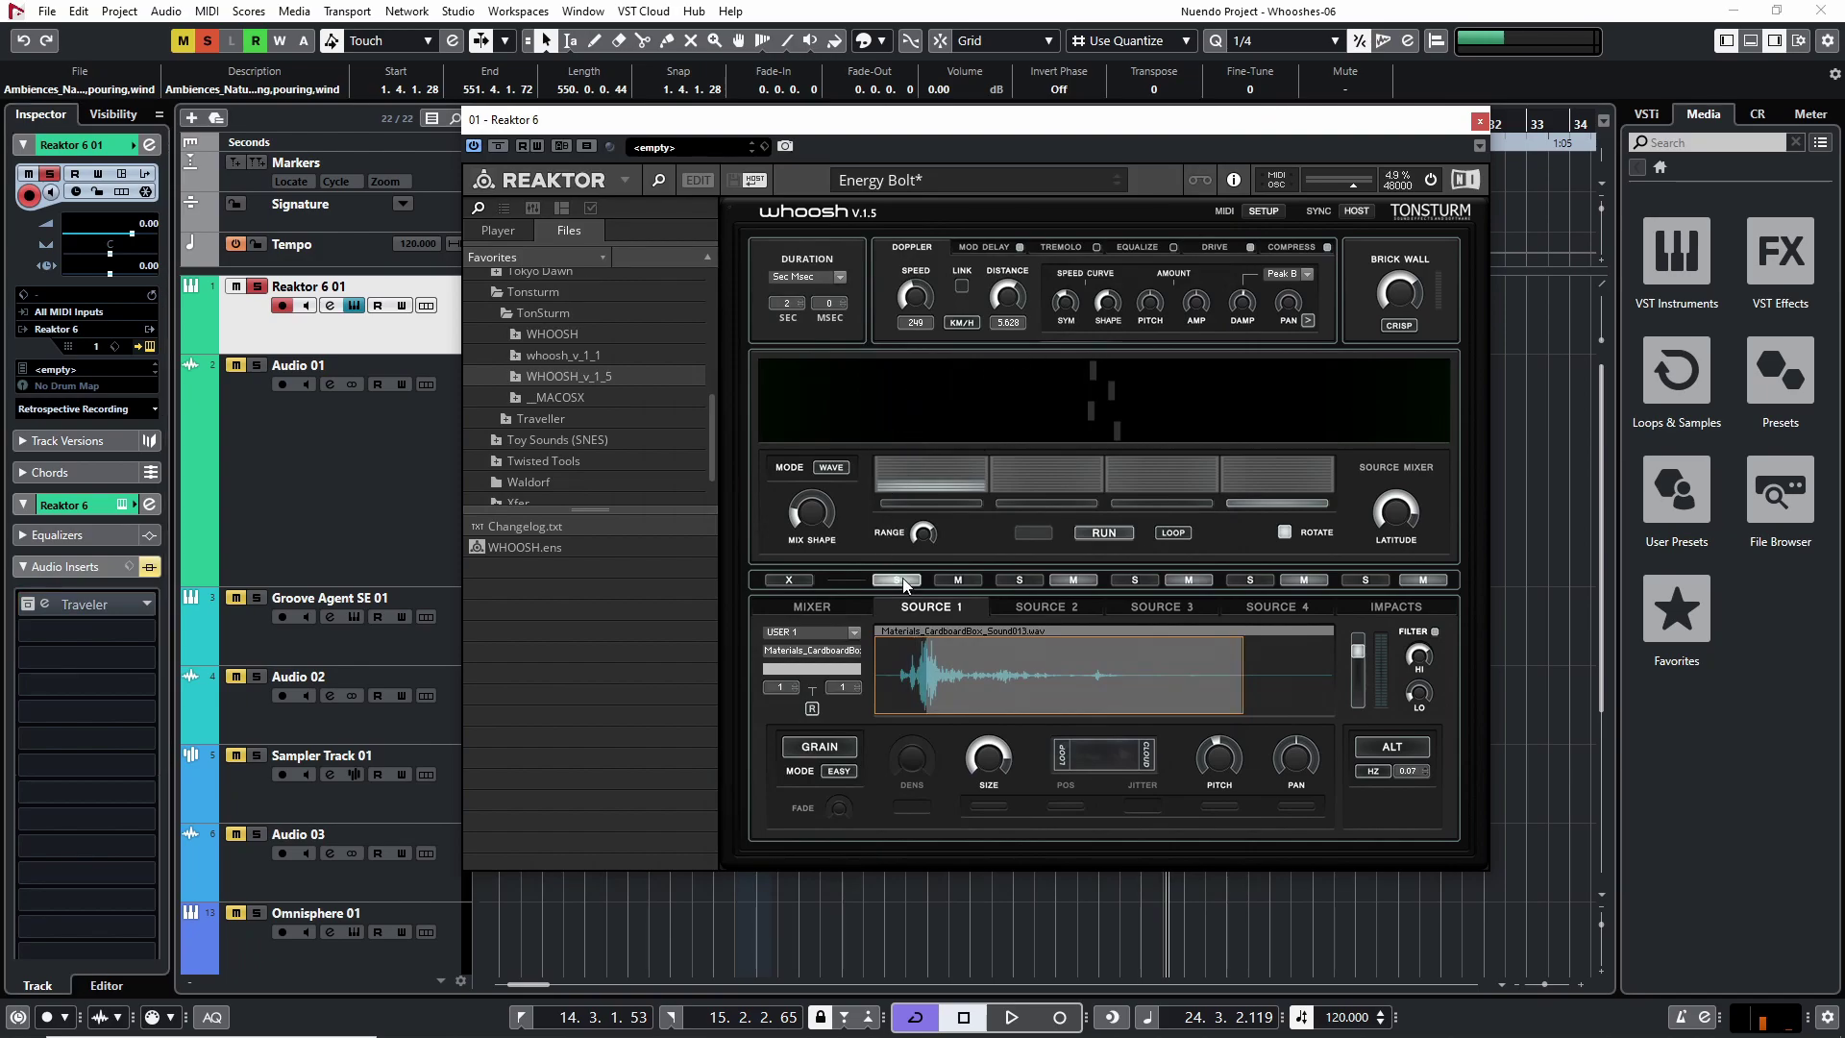
{"action": "key", "text": "space"}
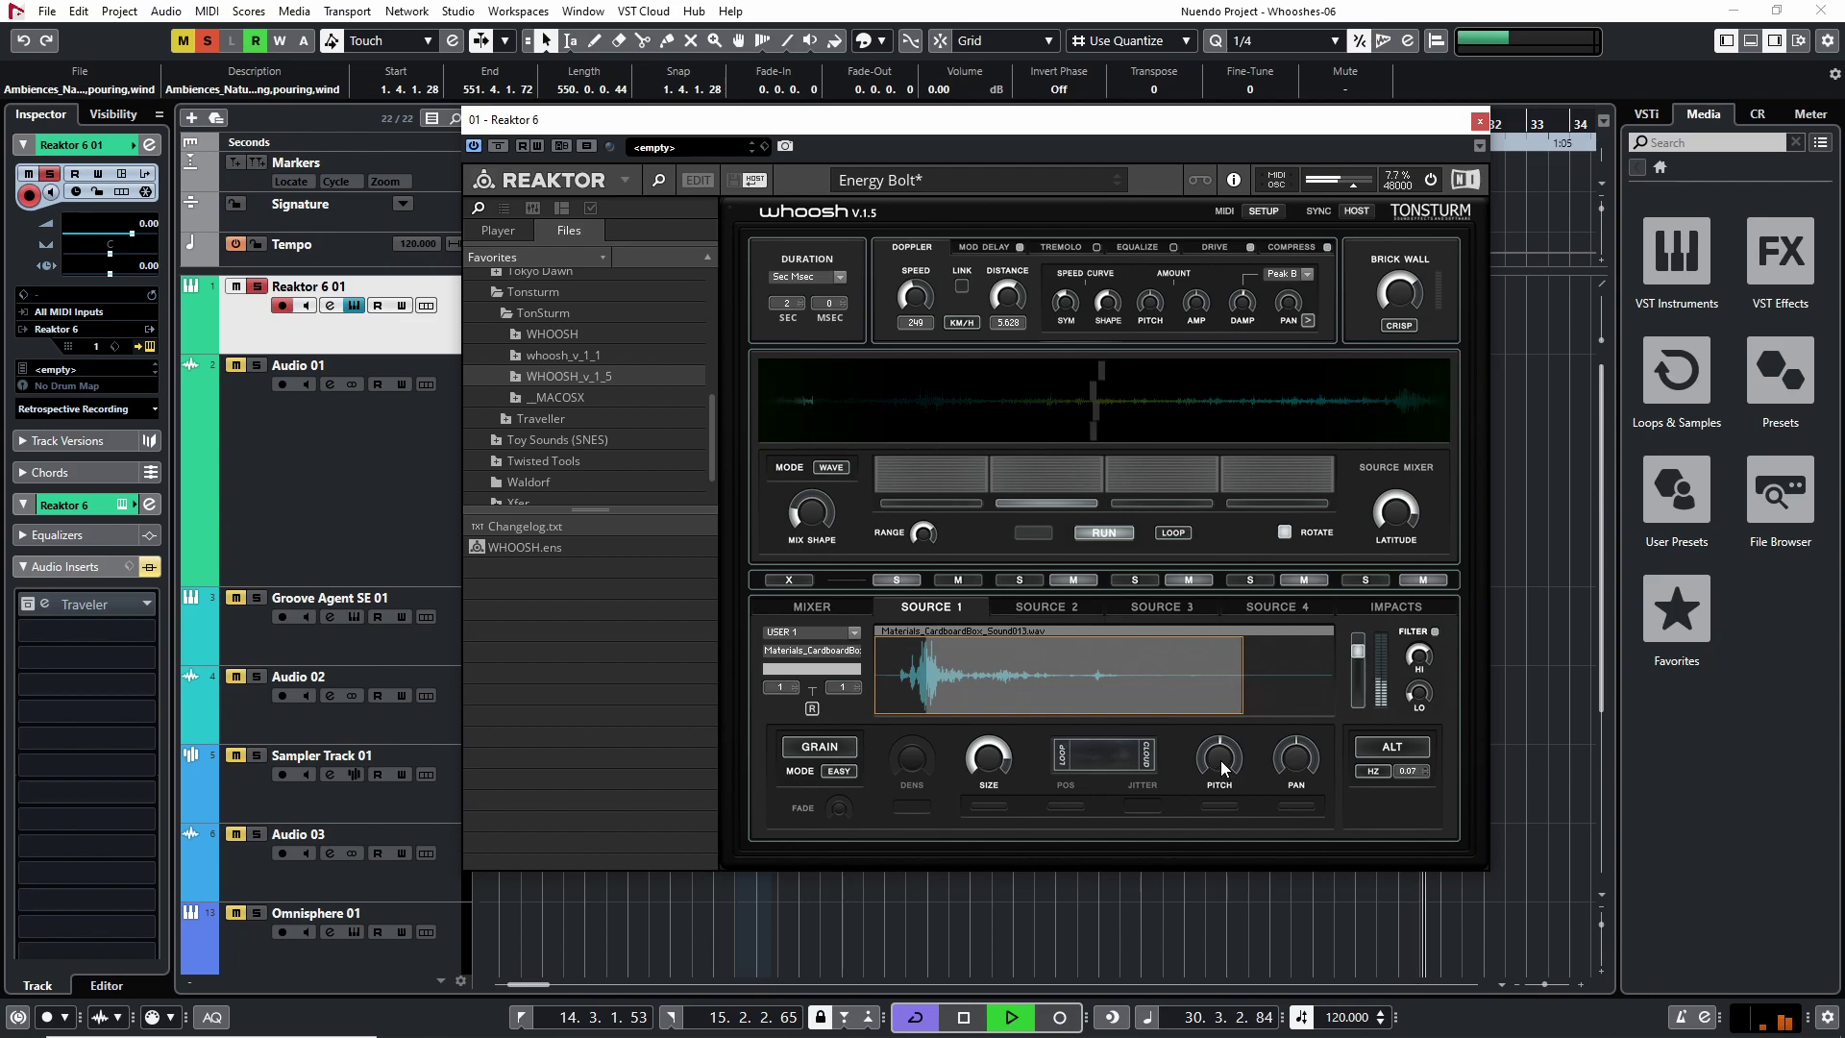
{"action": "key", "text": "space"}
Step: Reactivate Traveler on Reaktor 6 01 and run its Basic Left to Right movement on the live whoosh signal
{"action": "left_click", "coordinate": [84, 604]}
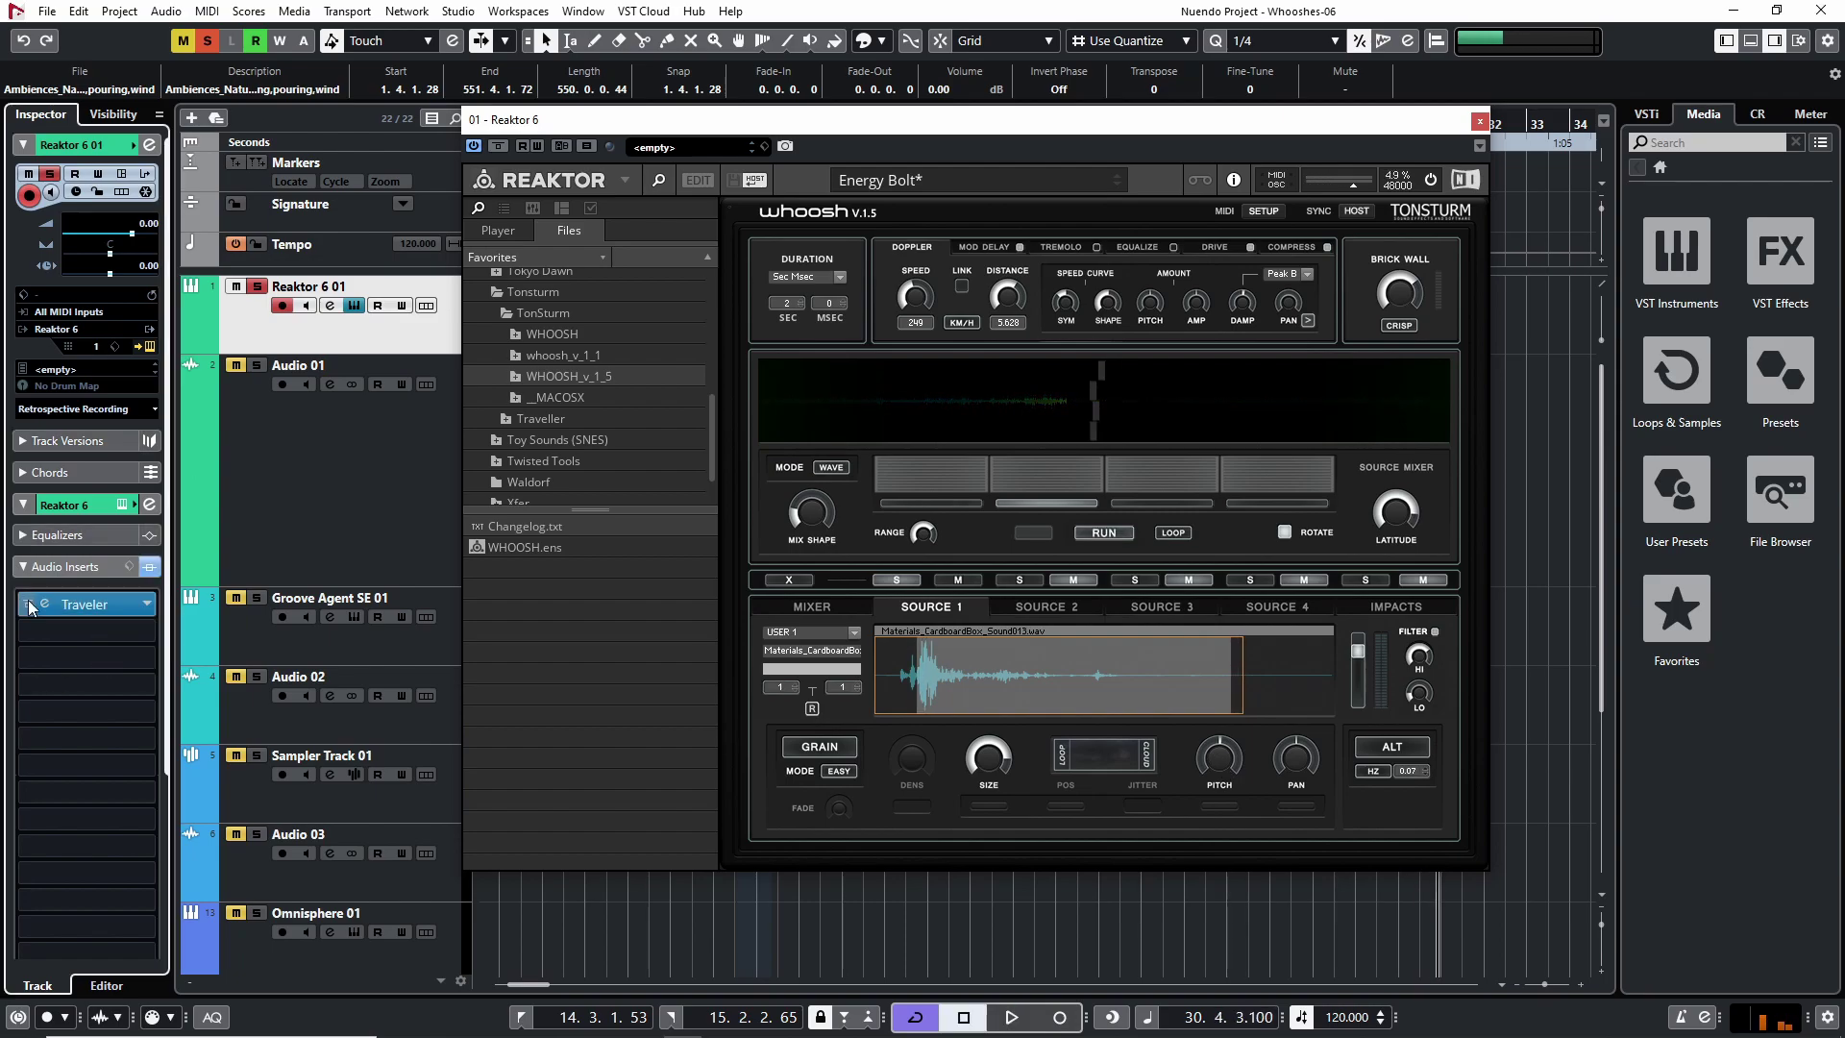
{"action": "left_click", "coordinate": [536, 290]}
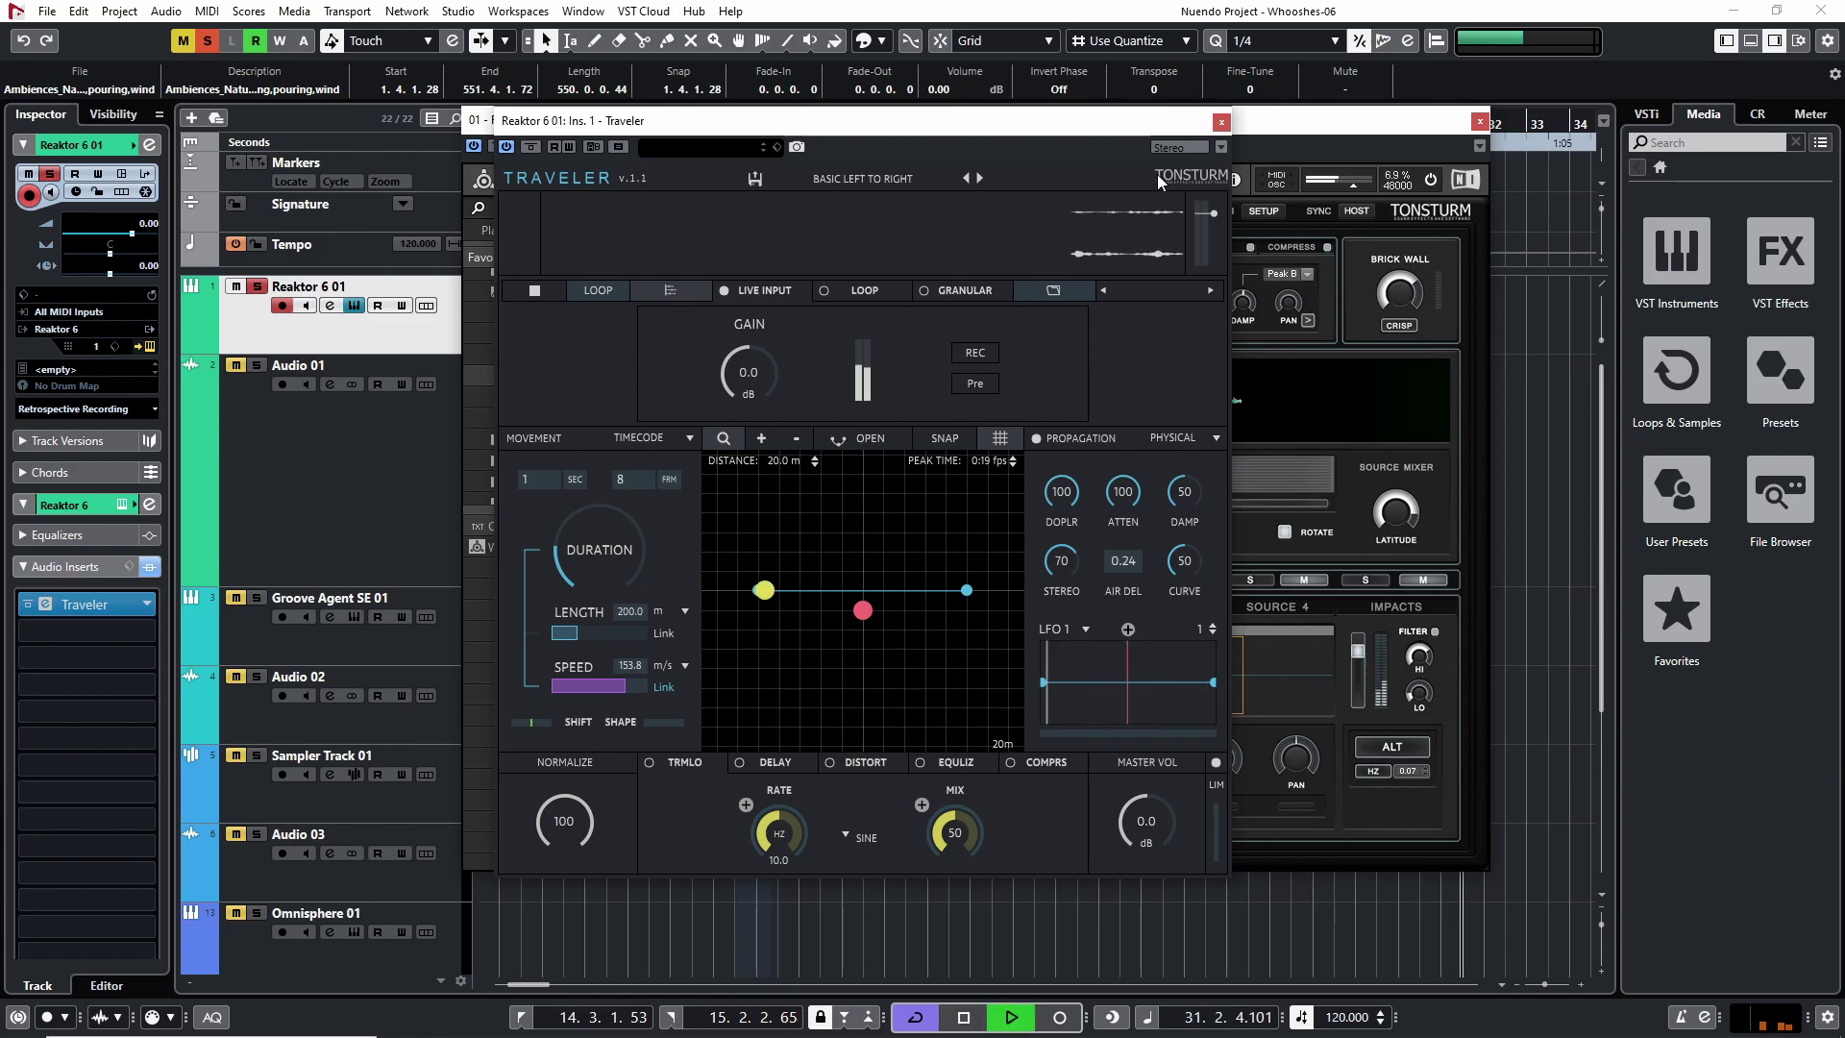
{"action": "left_click_drag", "start_coordinate": [1048, 123], "coordinate": [1055, 161]}
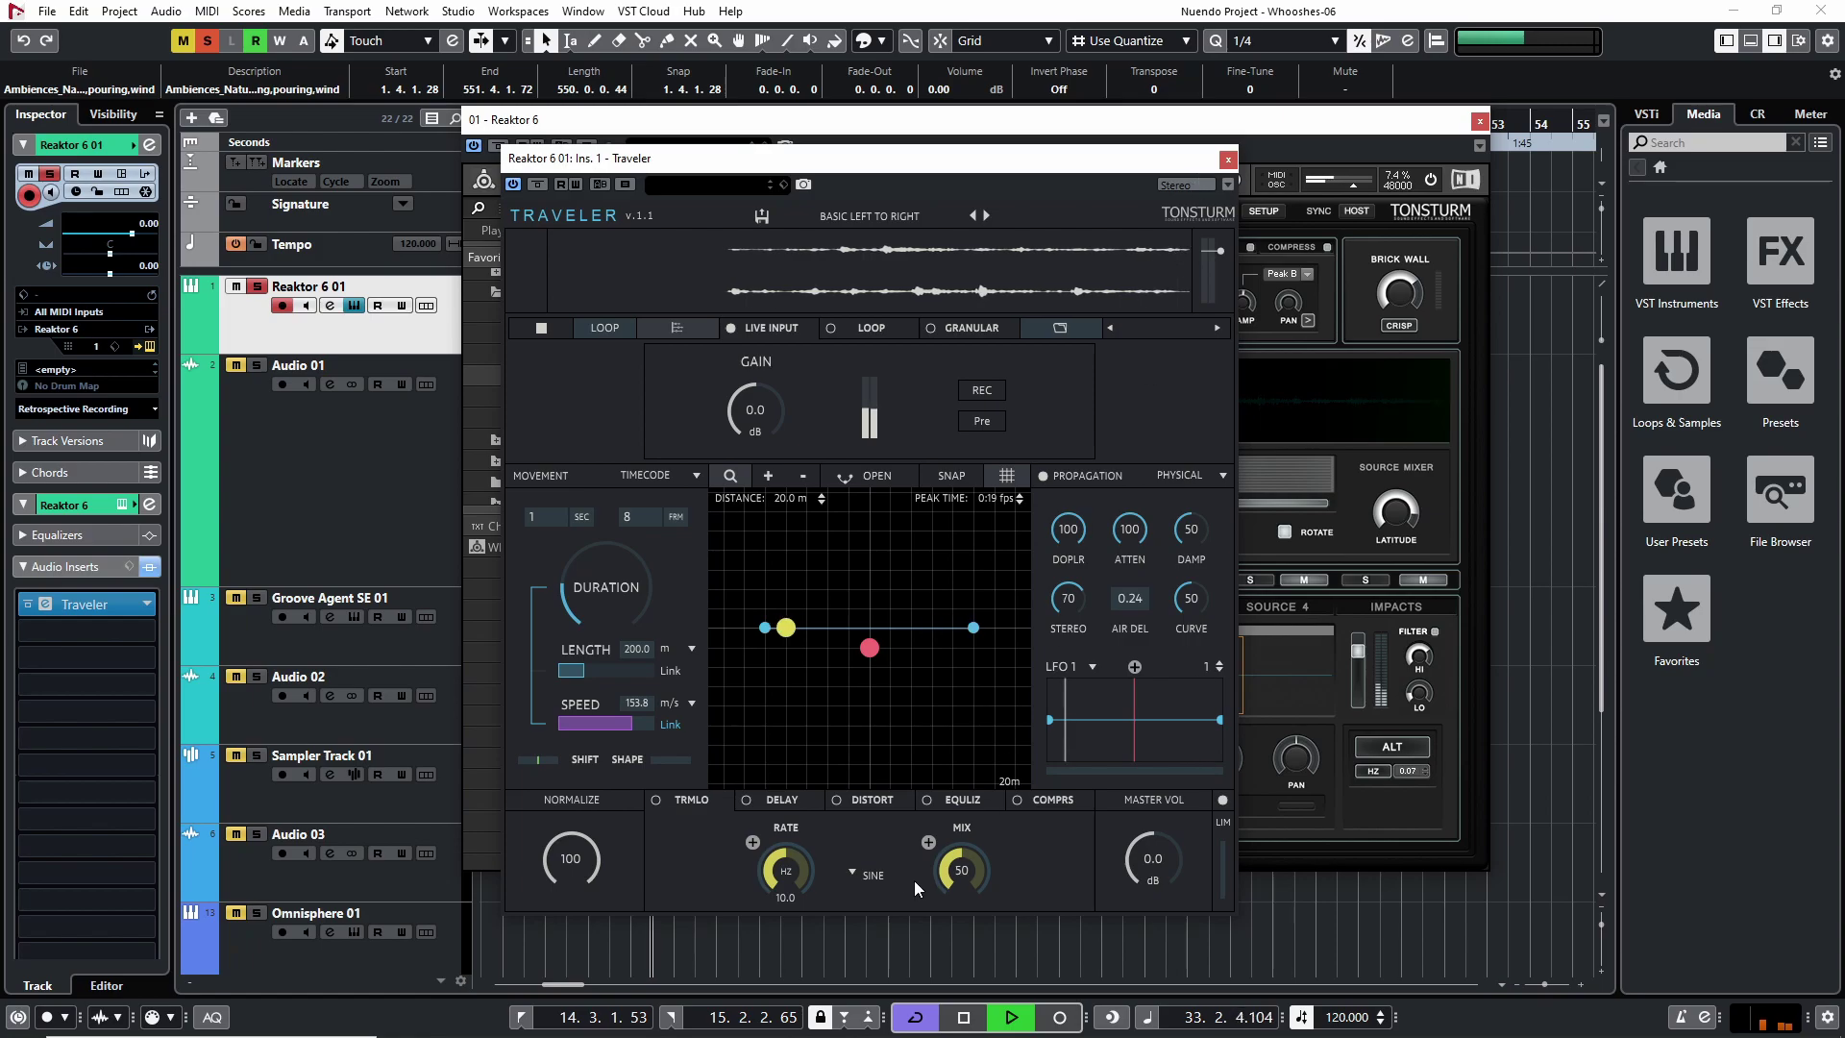
Step: Enable Traveler's distortion and set its Stereo amount to 38 during playback, and stop
{"action": "left_click", "coordinate": [844, 799]}
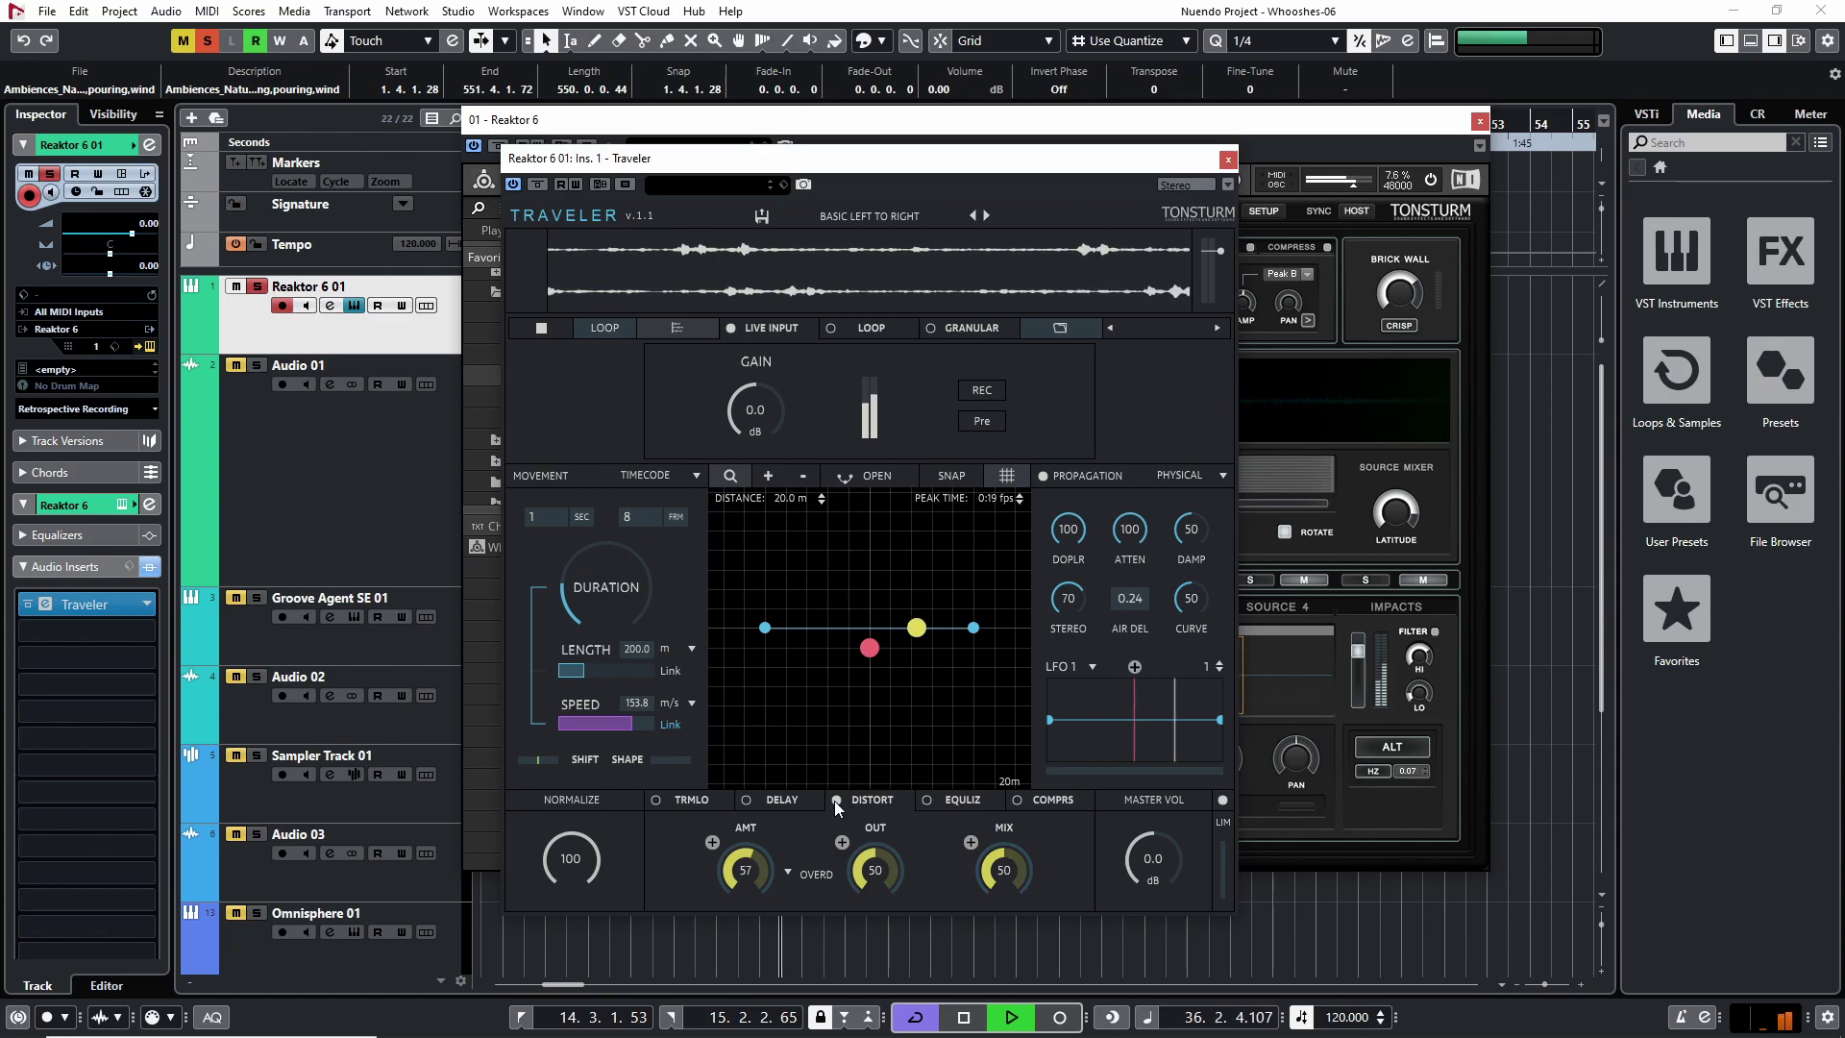
{"action": "left_click_drag", "start_coordinate": [1087, 590], "coordinate": [1058, 671]}
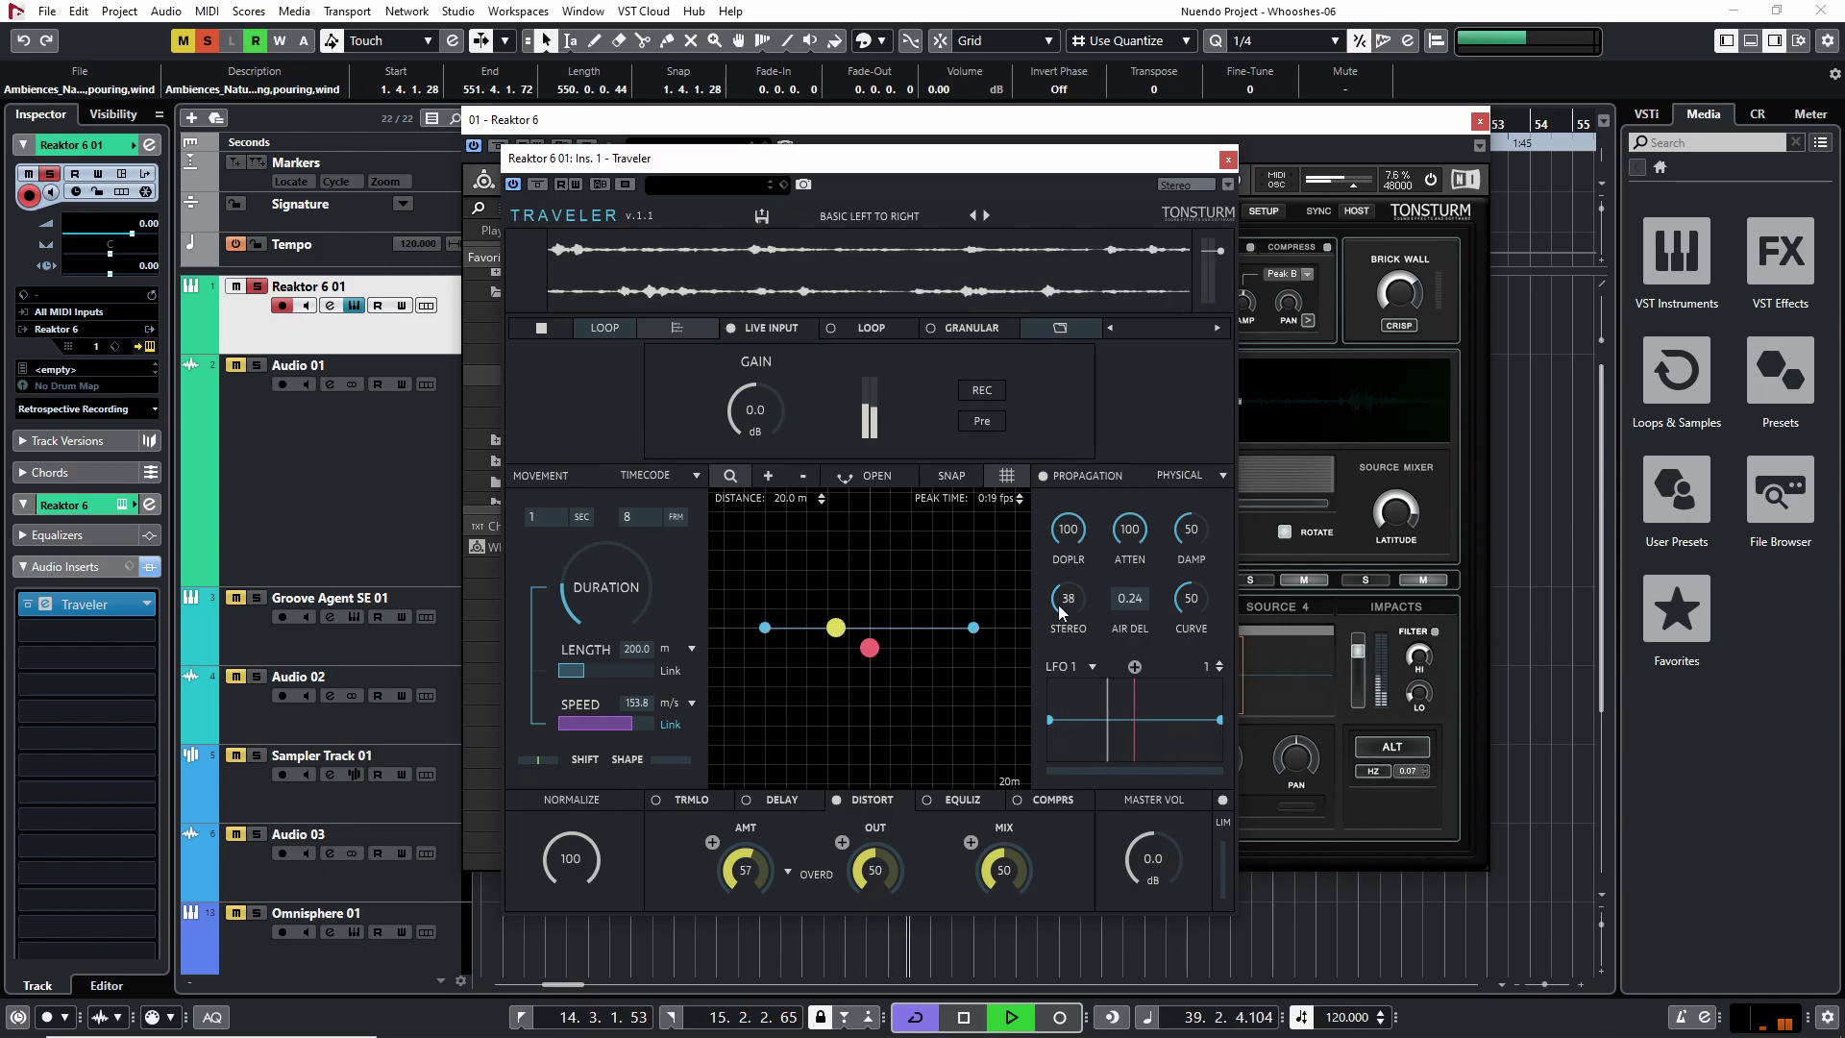
{"action": "key", "text": "space"}
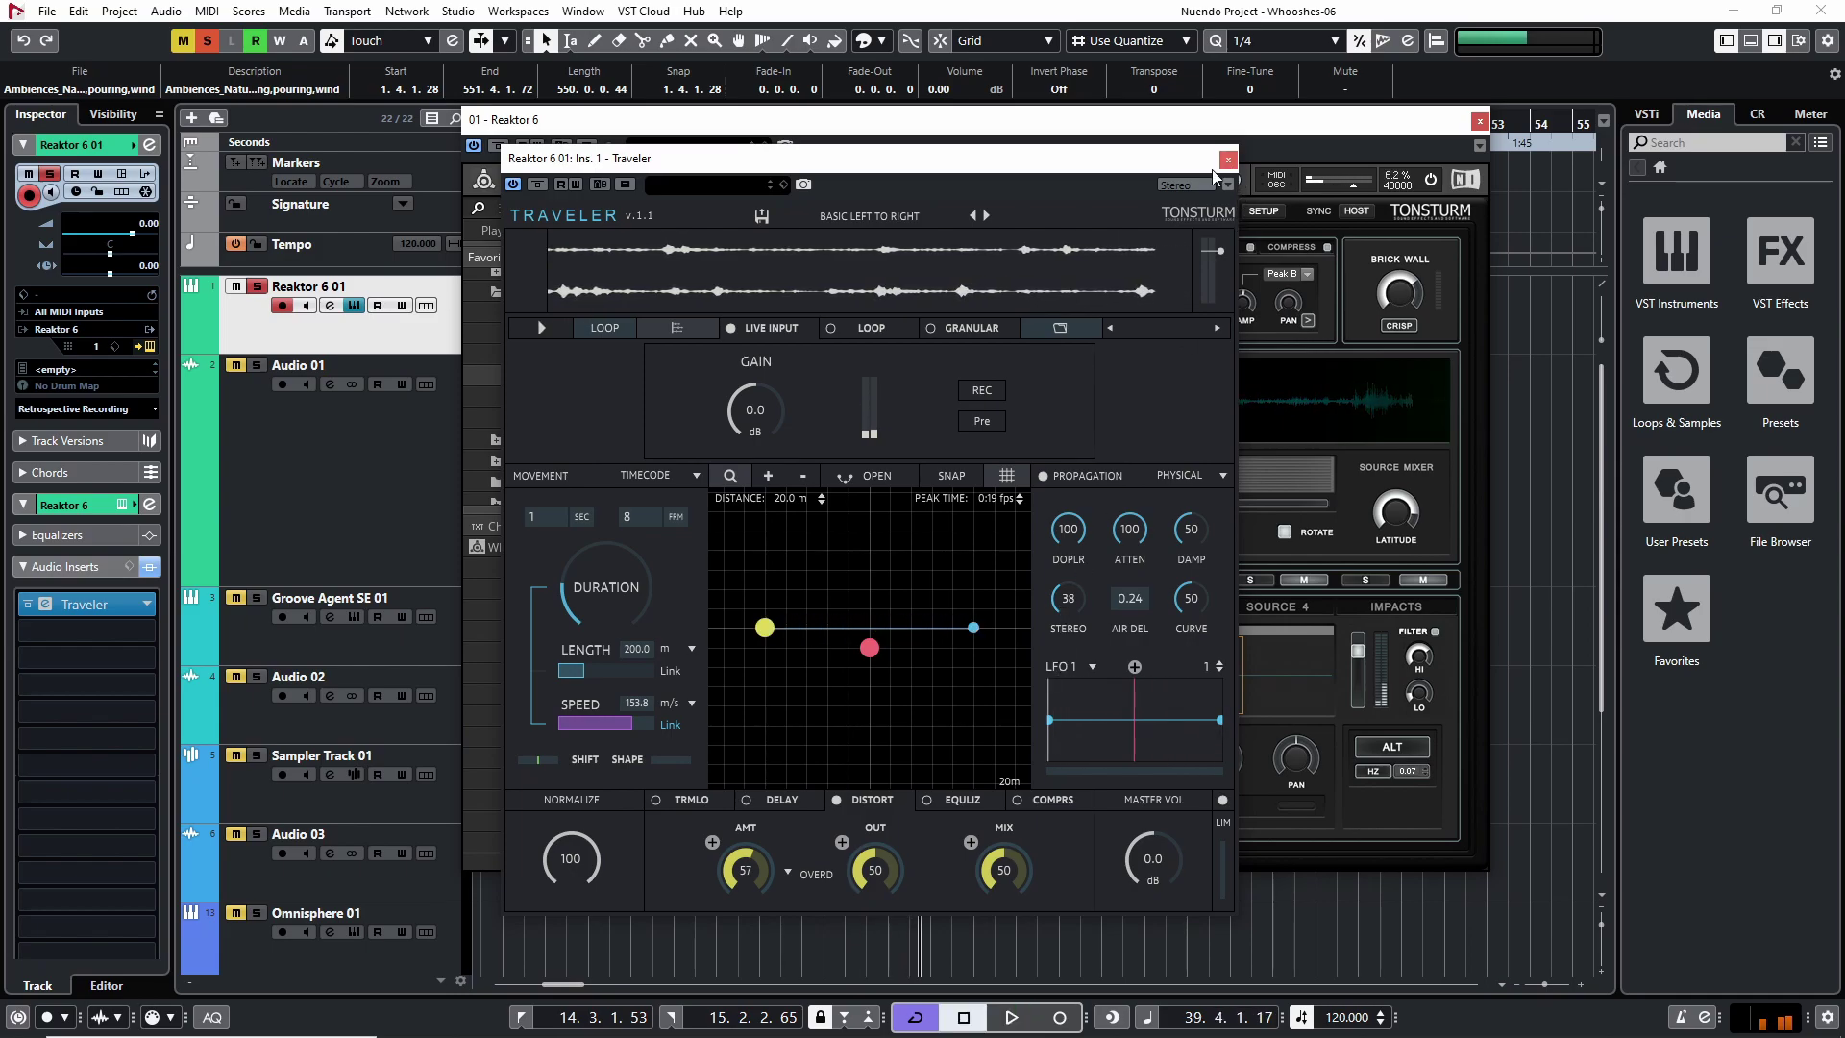
Step: Bypass and close Traveler, and audition the Energy Bolt whoosh with Source 1 unsoloed
{"action": "left_click", "coordinate": [537, 184]}
{"action": "left_click", "coordinate": [1228, 161]}
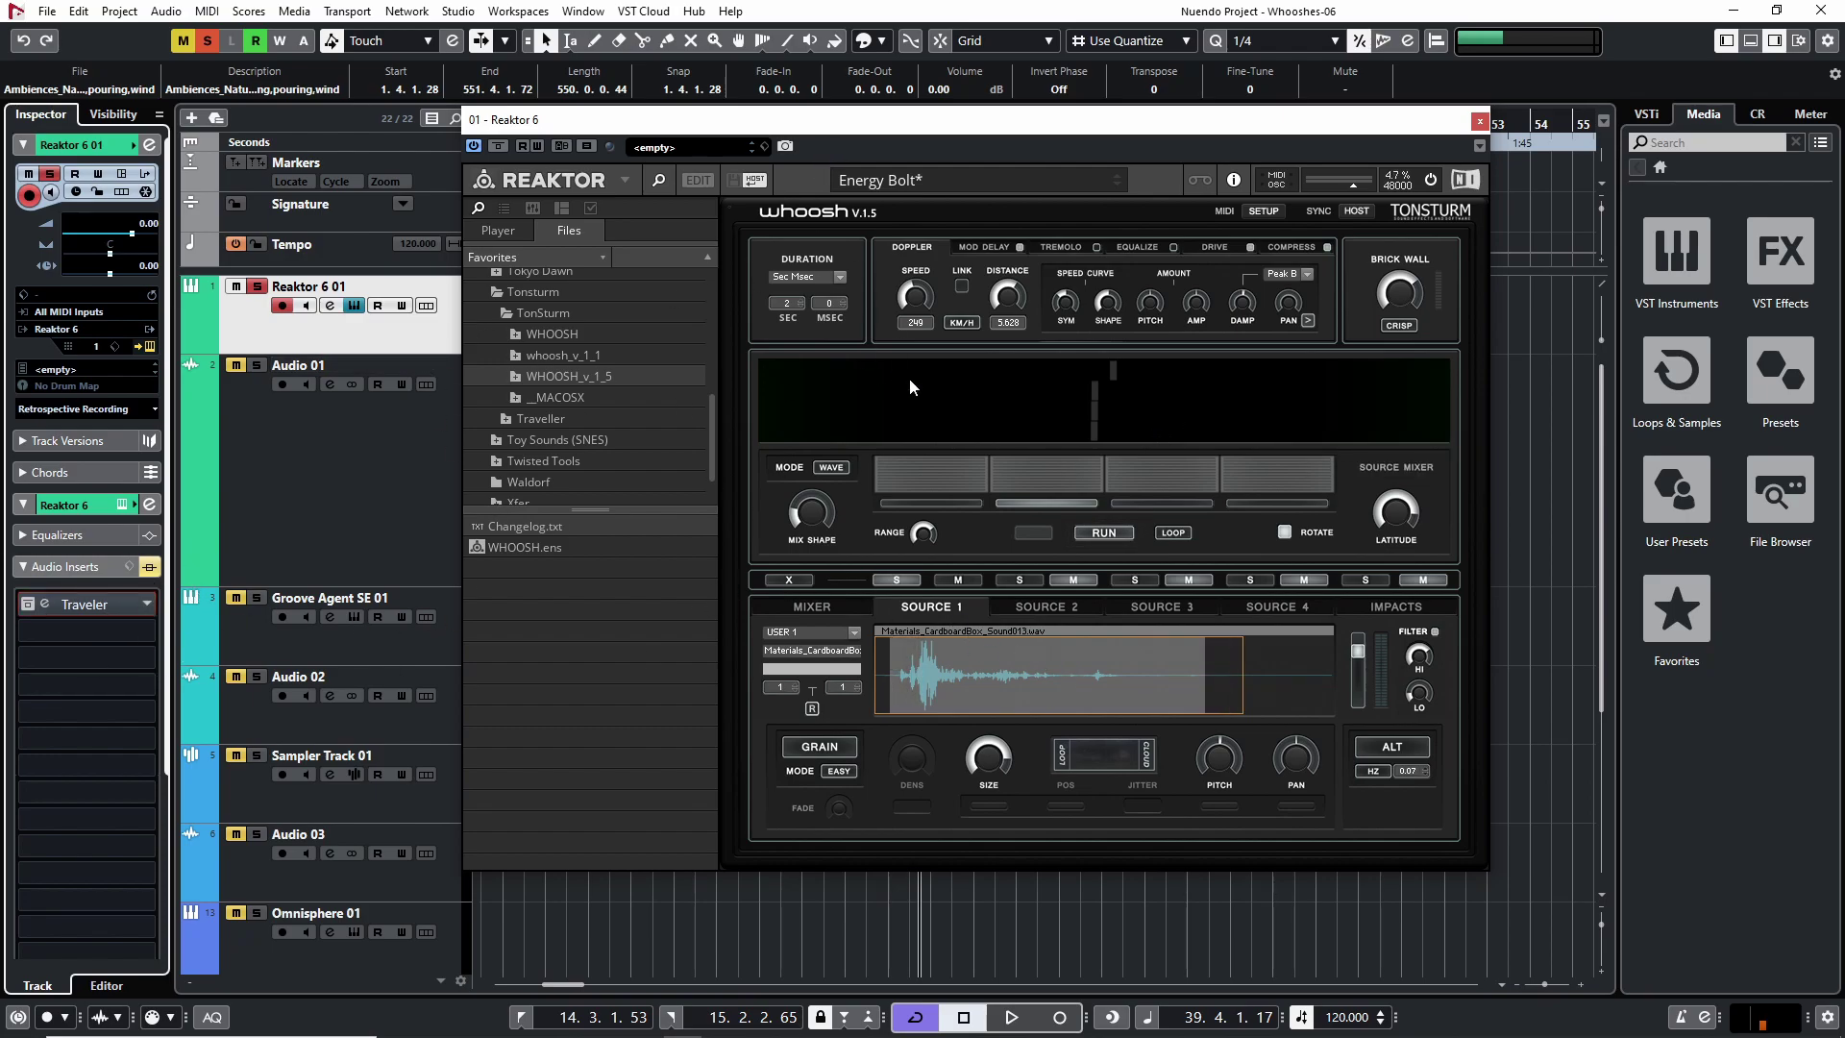
{"action": "key", "text": "space"}
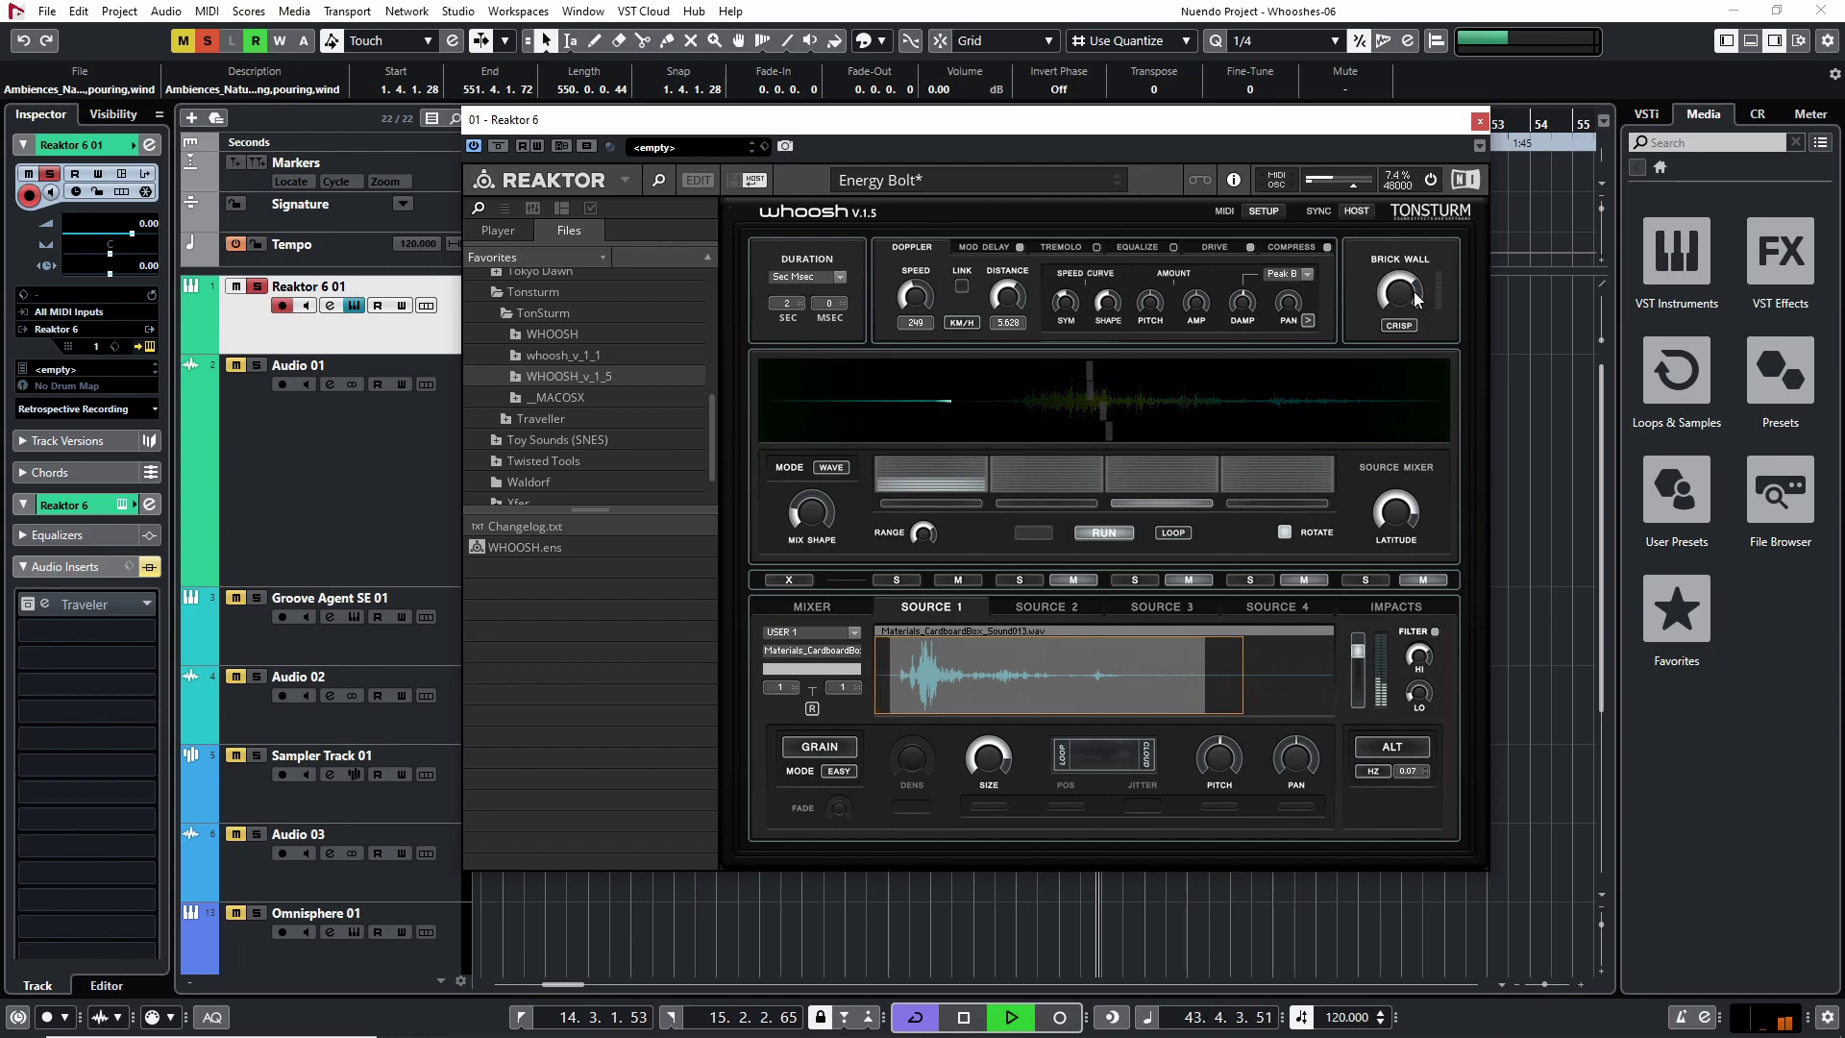
{"action": "key", "text": "space"}
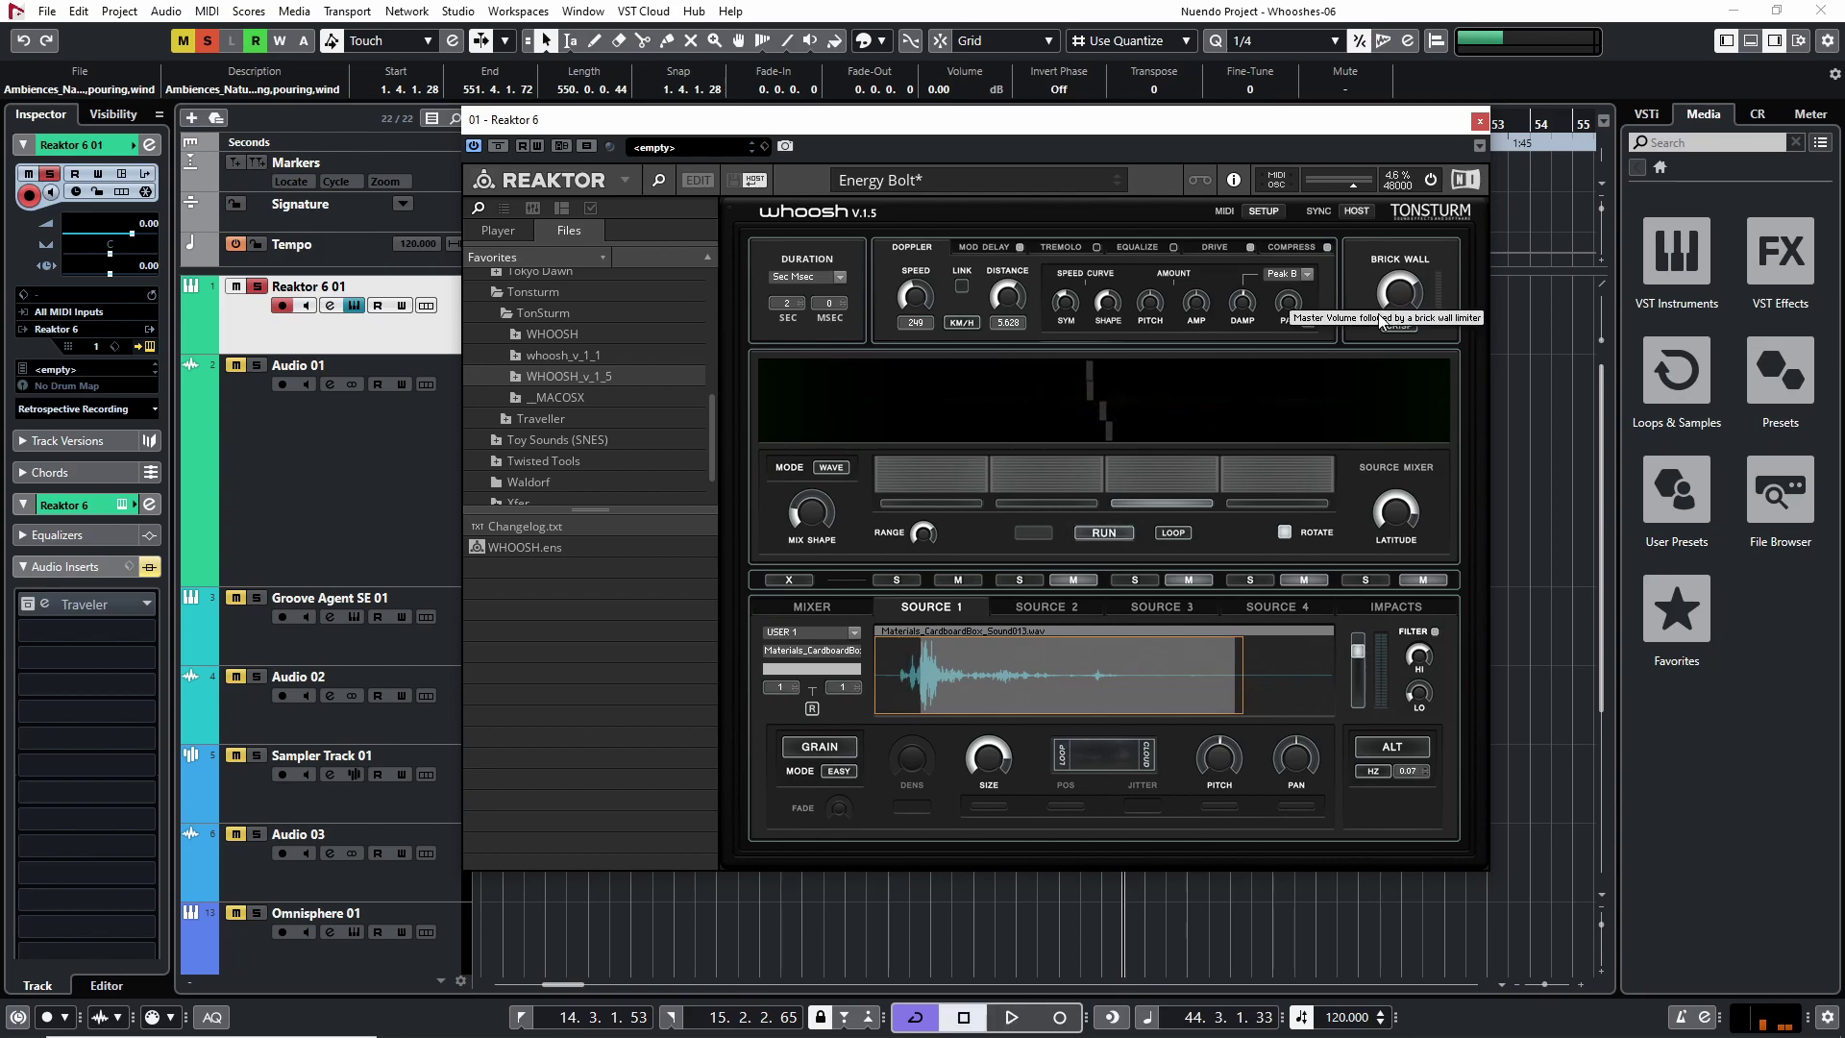
Step: Review the sample categories for Source 1 in the Whoosh mixer, choose USER 1, and close the Reaktor window
{"action": "left_click", "coordinate": [842, 607]}
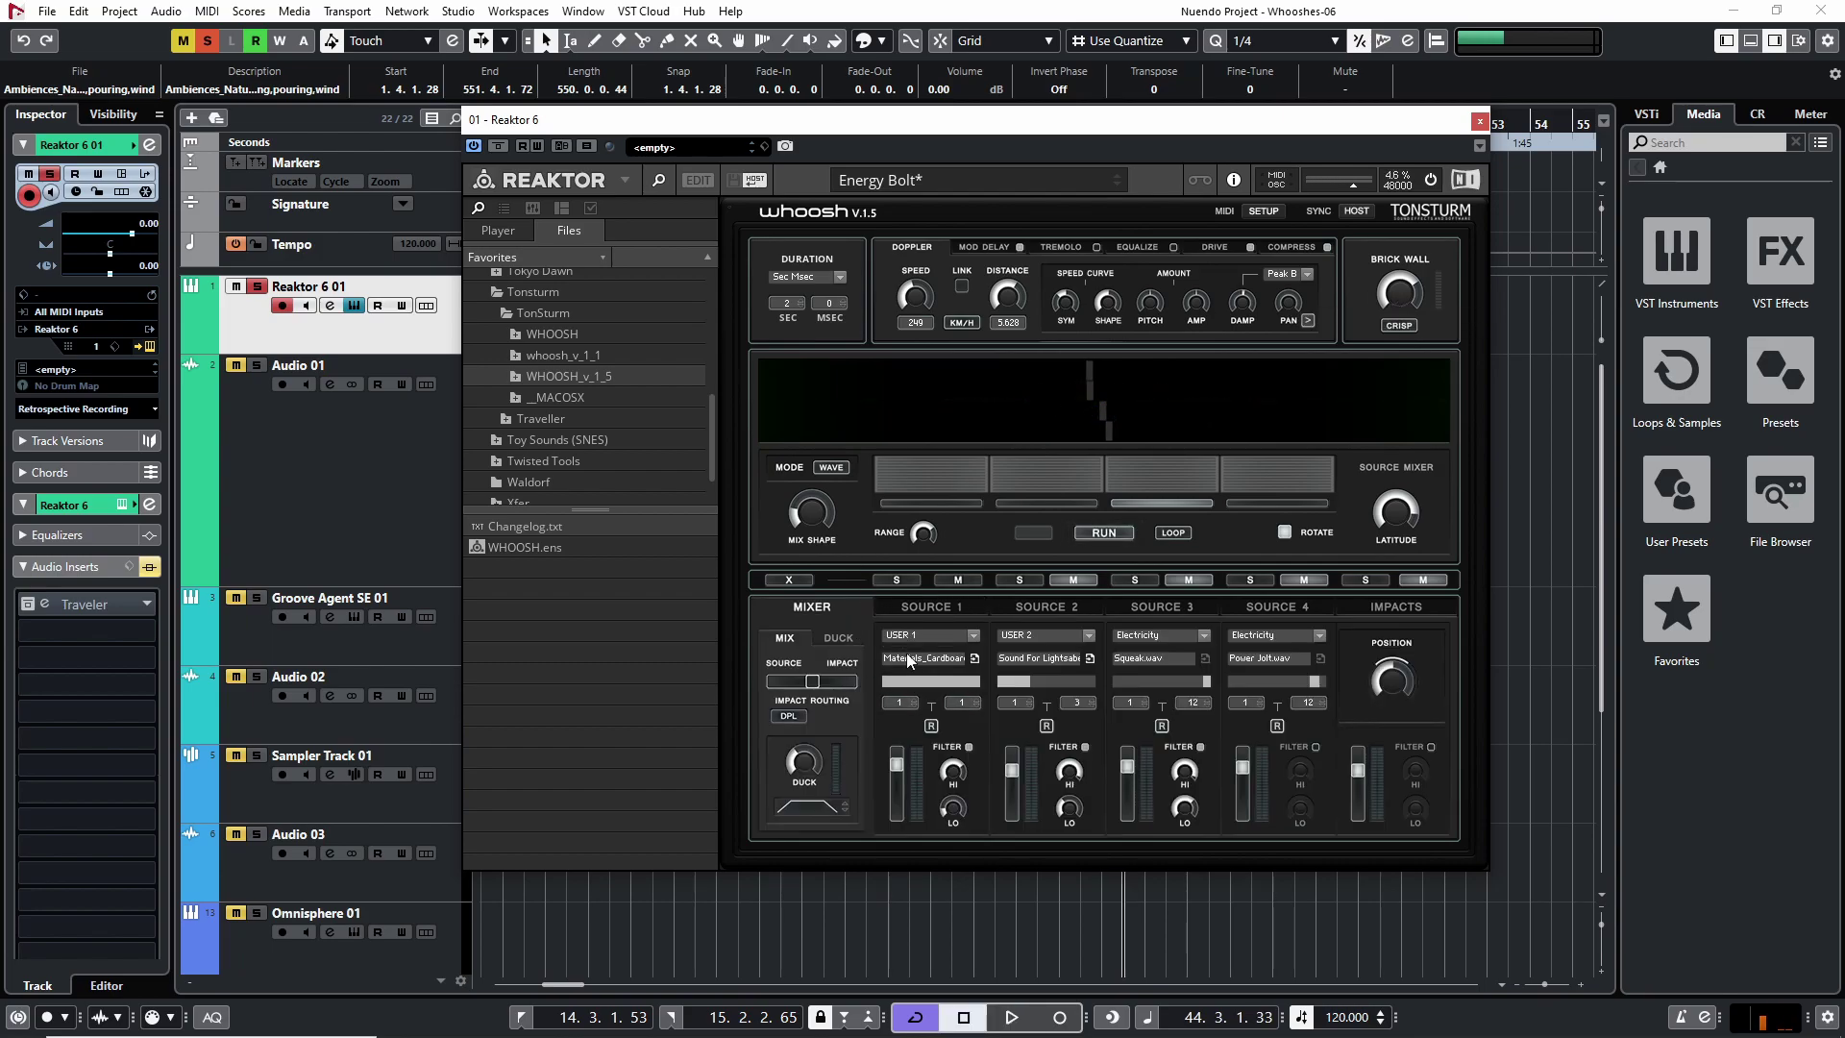
{"action": "left_click", "coordinate": [976, 635]}
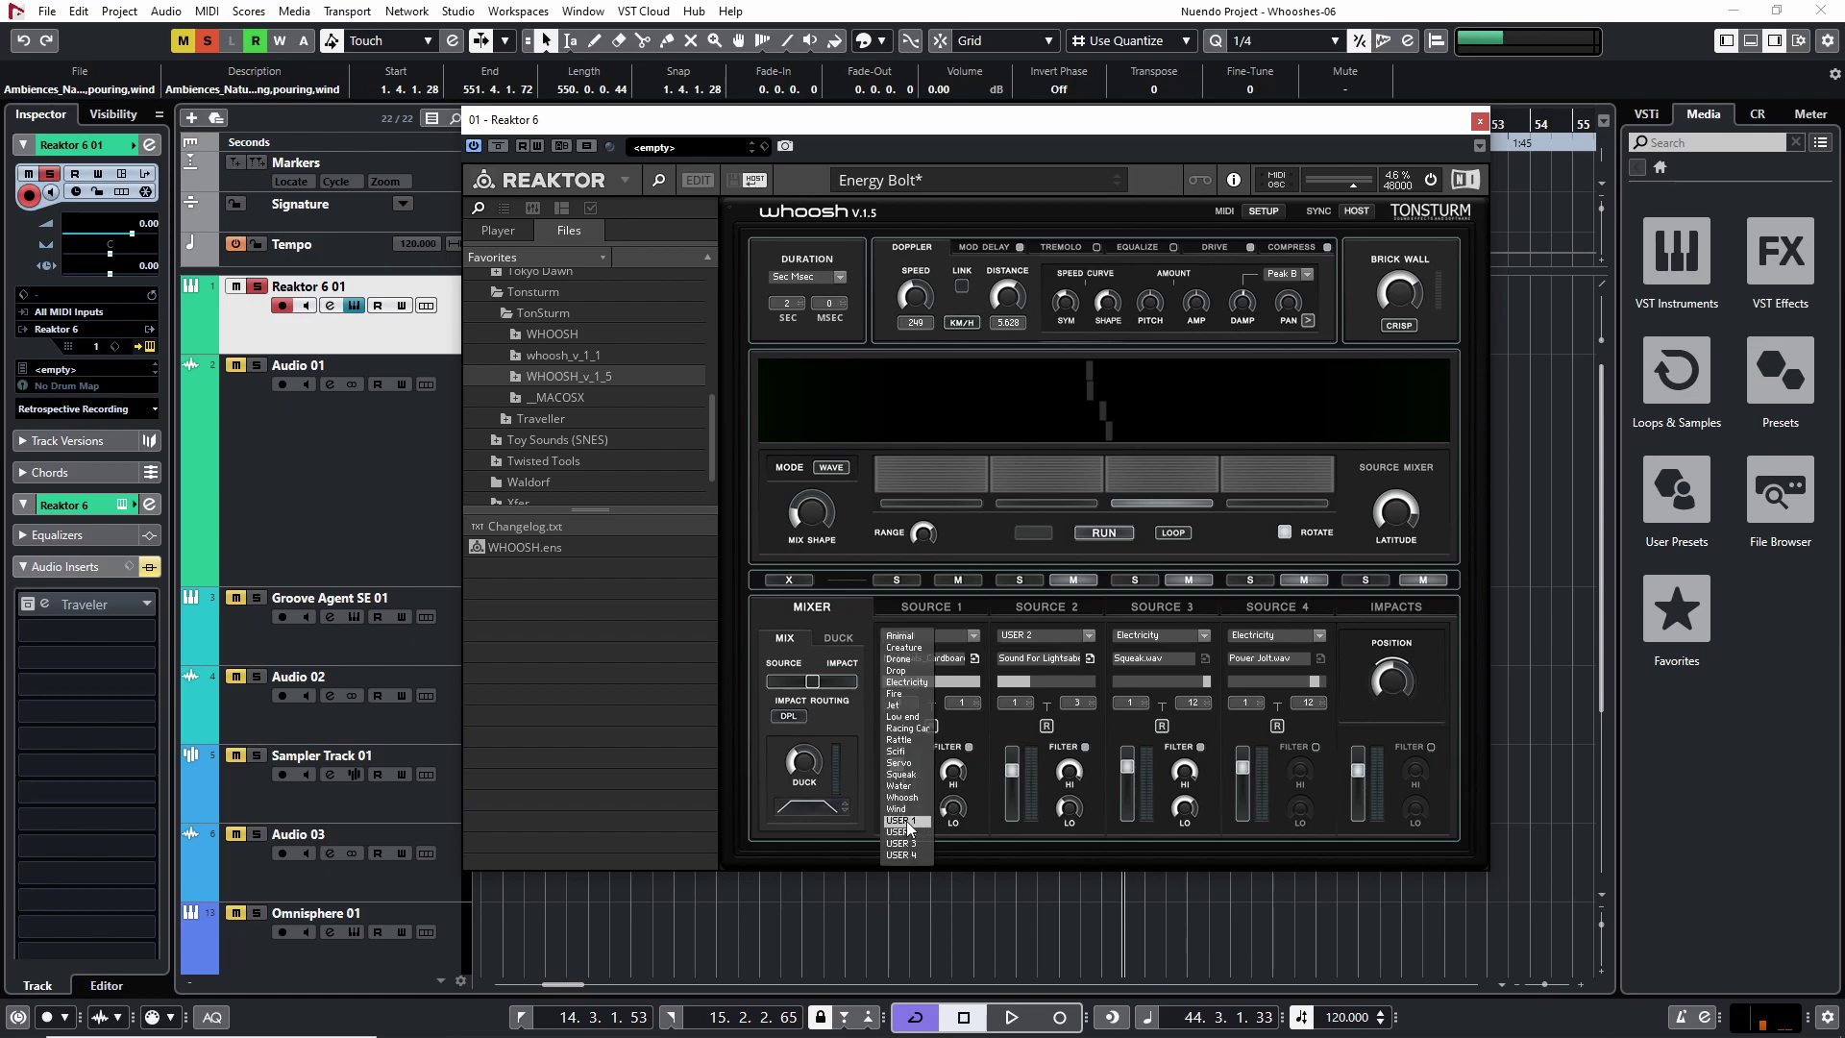
{"action": "left_click", "coordinate": [901, 821]}
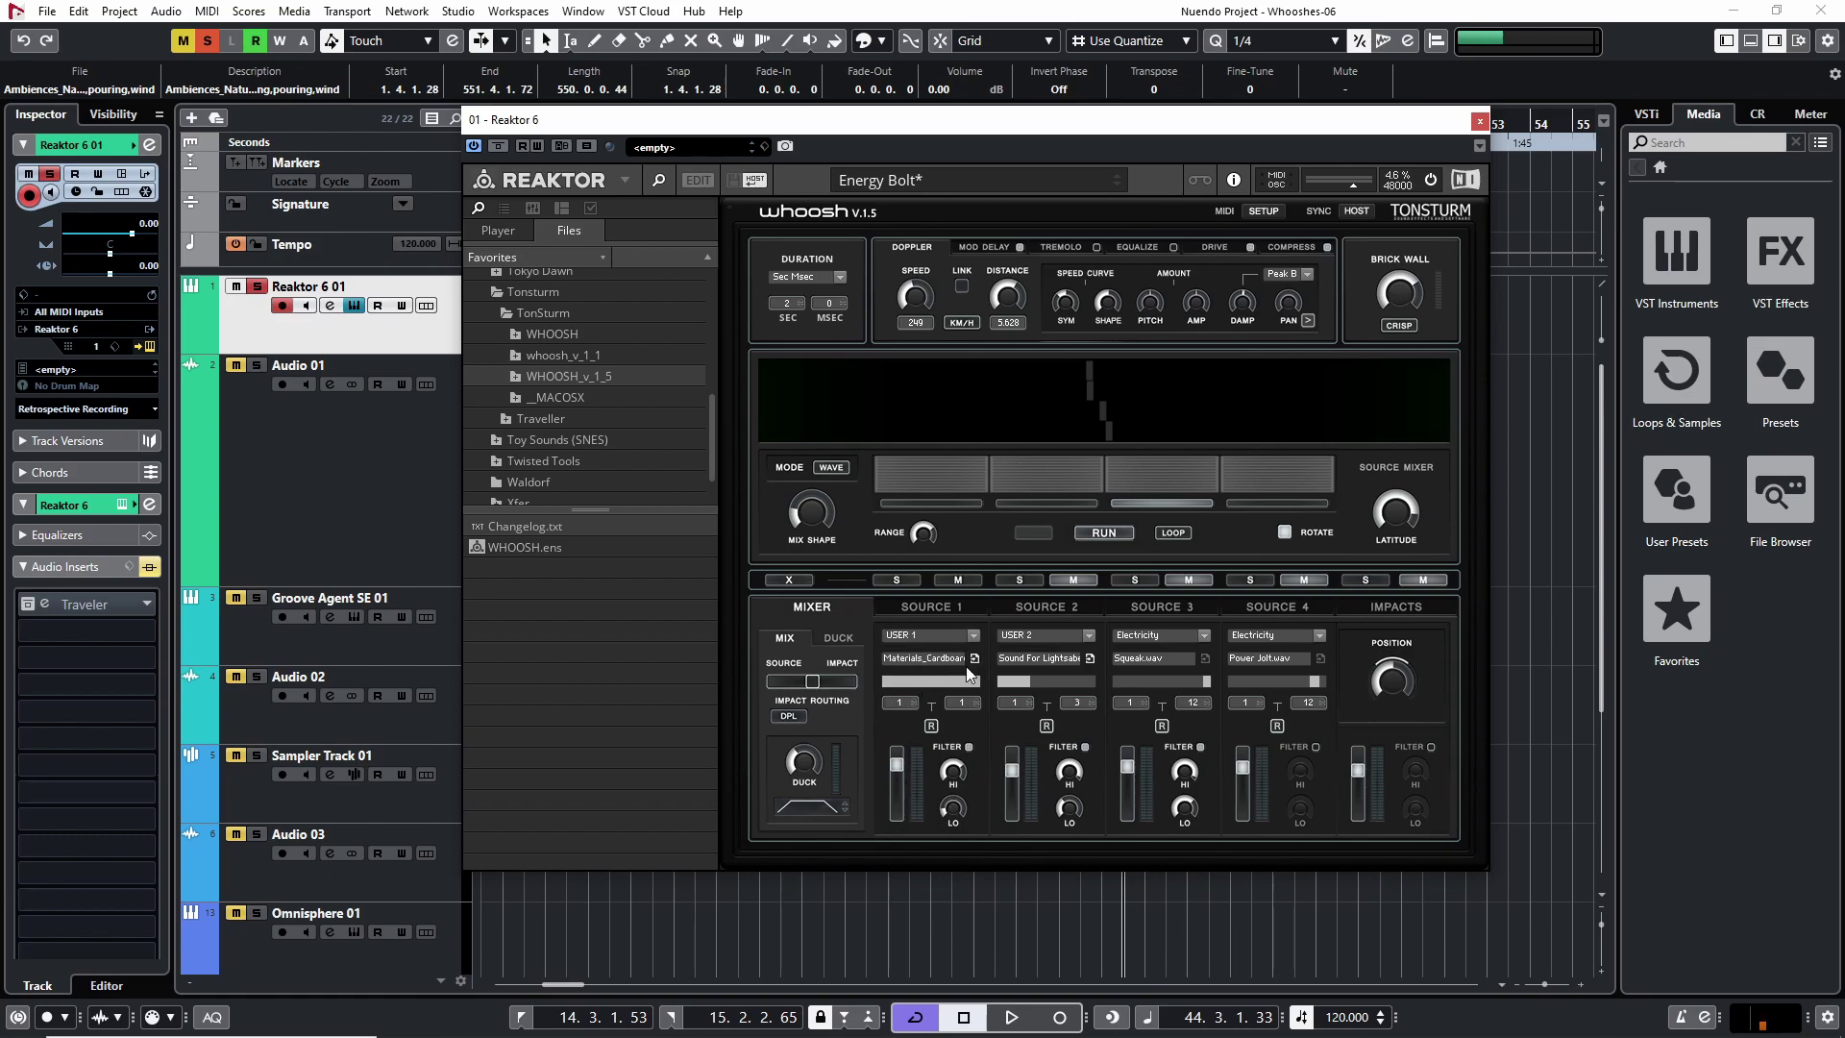
{"action": "left_click", "coordinate": [942, 605]}
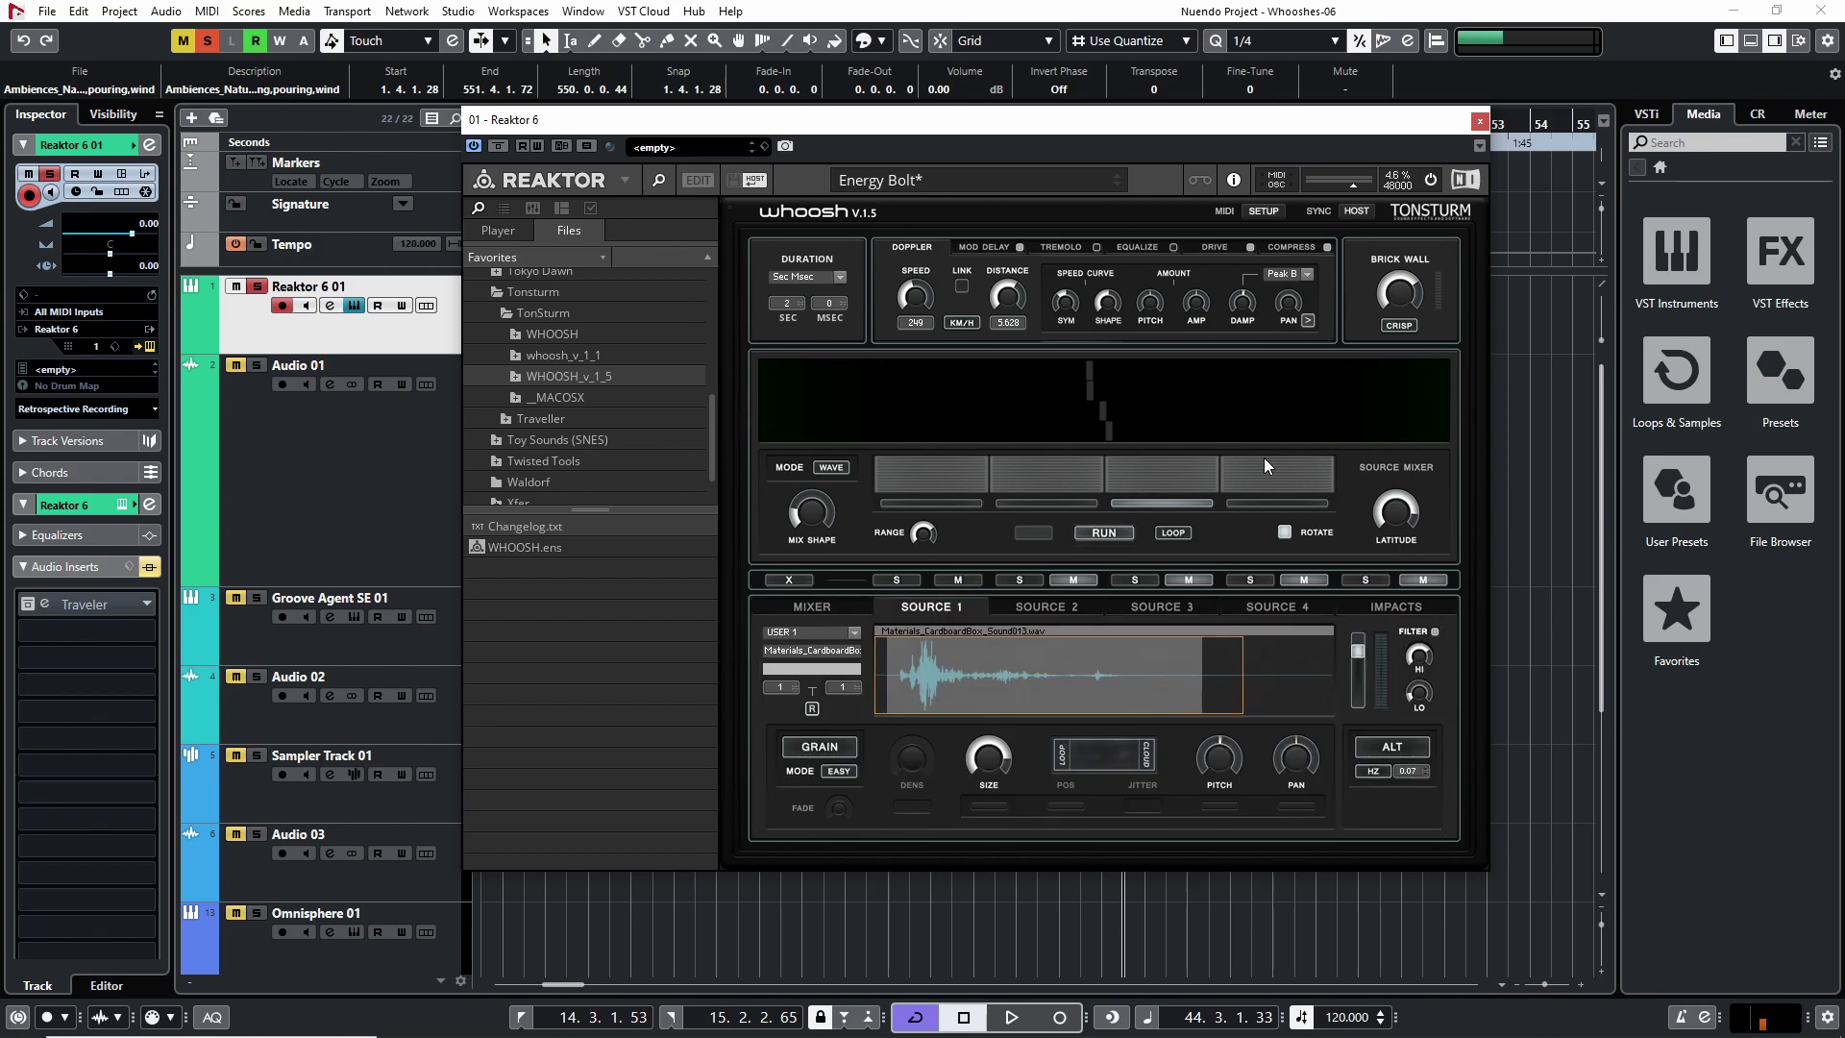
{"action": "left_click", "coordinate": [1479, 121]}
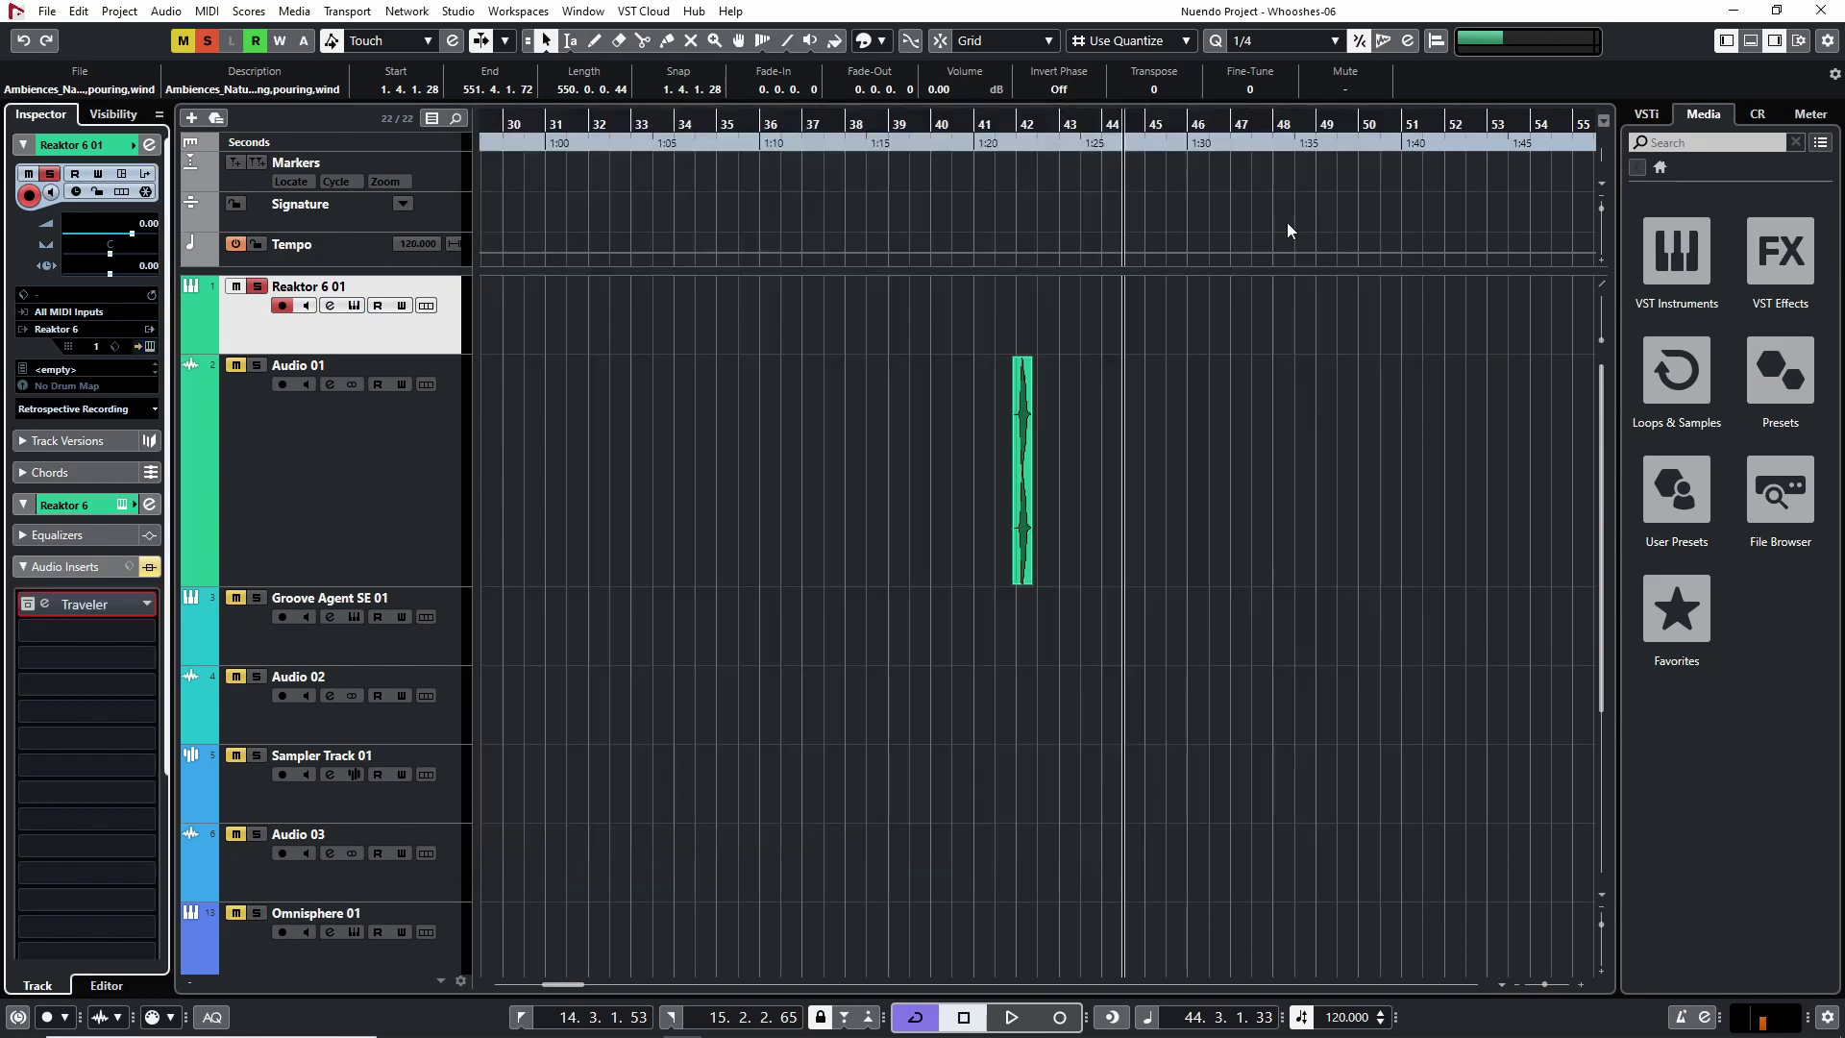
Step: Turn off solo on Reaktor 6 01 and clear the event selection in the project
{"action": "key", "text": "g"}
{"action": "key", "text": "g"}
{"action": "key", "text": "g"}
{"action": "left_click", "coordinate": [605, 577]}
{"action": "left_click", "coordinate": [257, 287]}
{"action": "scroll", "coordinate": [562, 413], "scroll_direction": "down", "scroll_amount": 4}
{"action": "key", "text": "g"}
{"action": "key", "text": "g"}
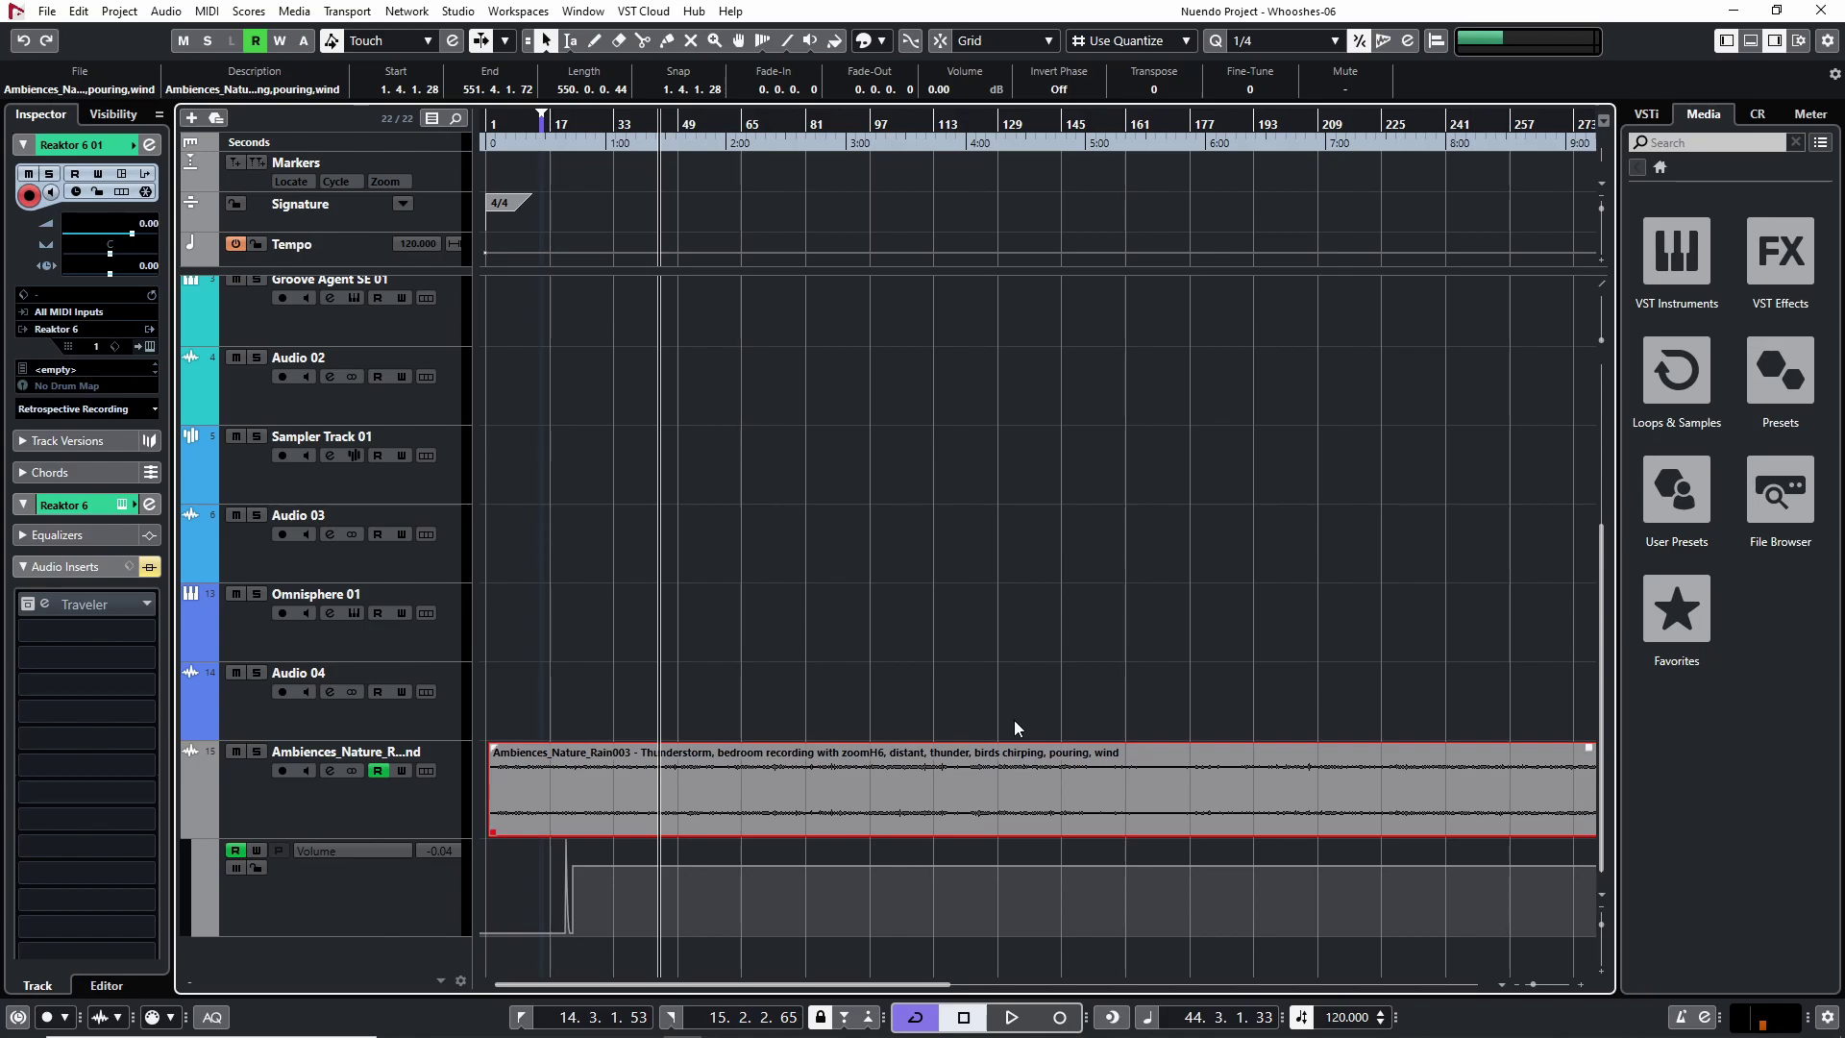
{"action": "left_click", "coordinate": [1075, 676]}
{"action": "scroll", "coordinate": [1078, 704], "scroll_direction": "up", "scroll_amount": 3}
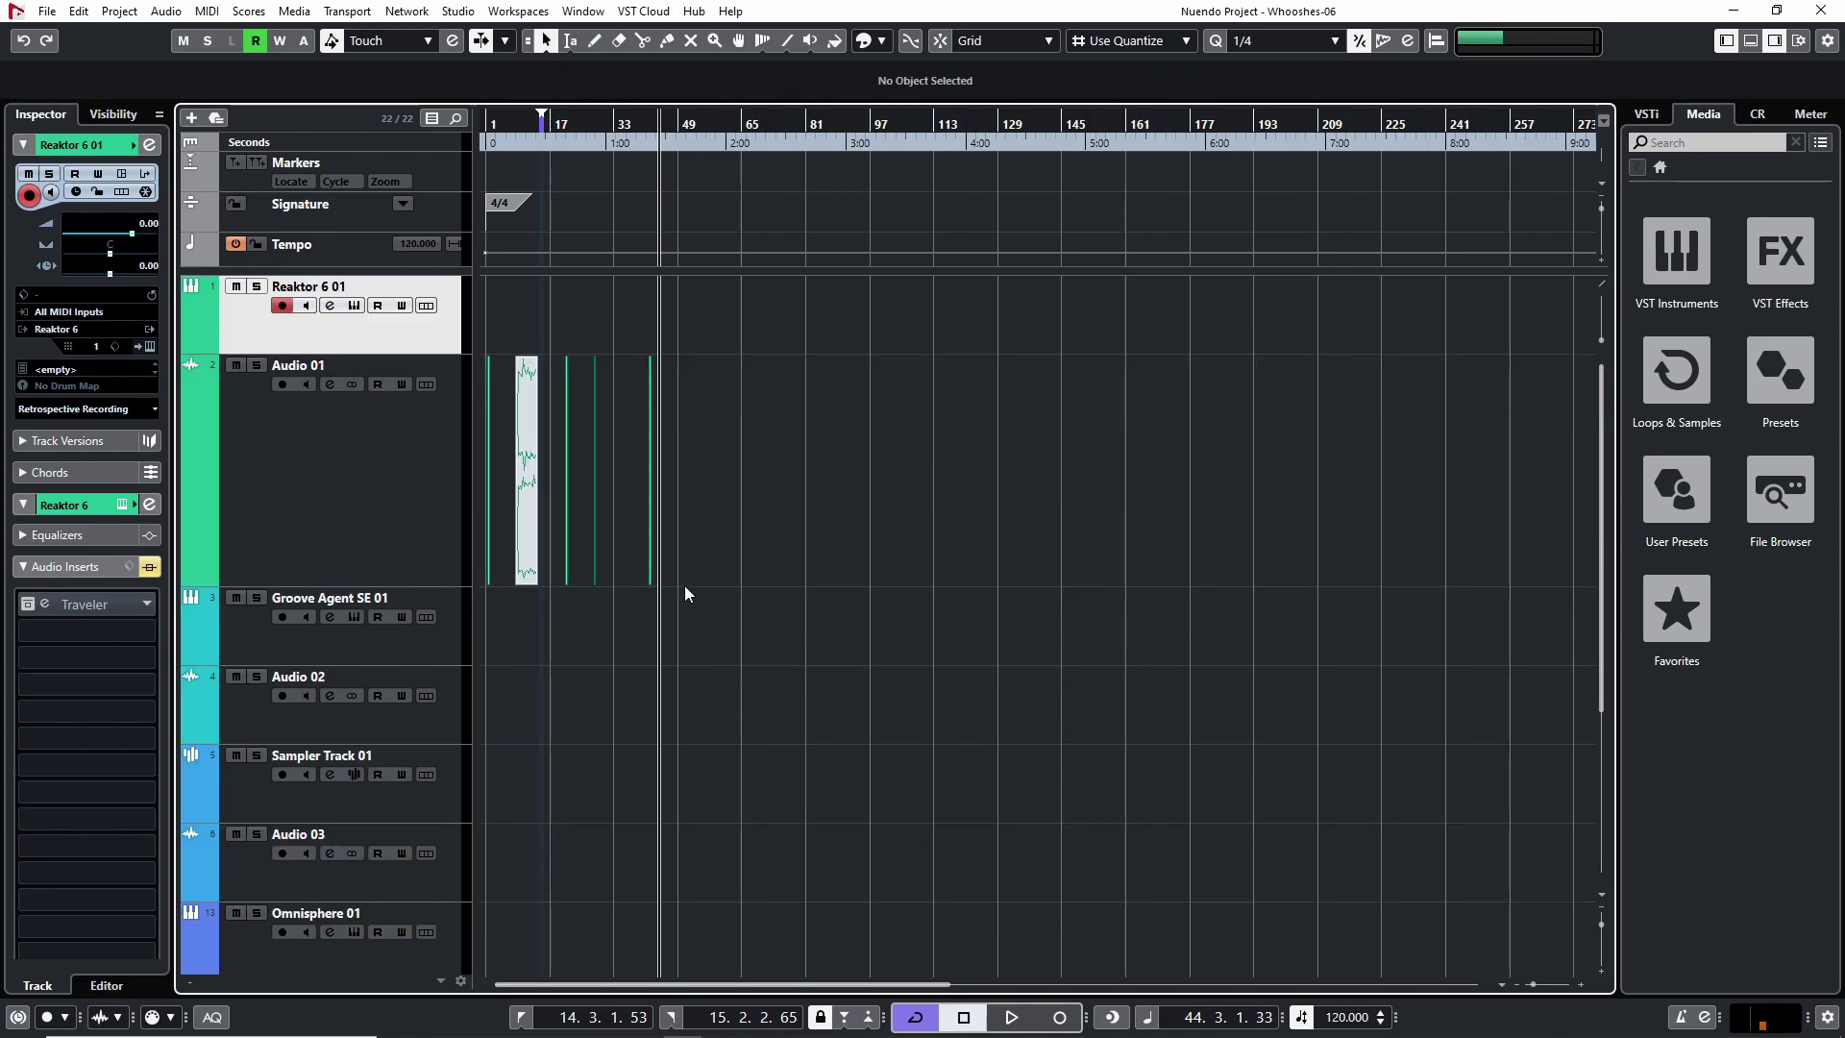
Step: Return the project cursor to the start of the project and show Audio 01's clips from there
{"action": "key", "text": "h"}
{"action": "key", "text": "h"}
{"action": "key", "text": "h"}
{"action": "key", "text": "h"}
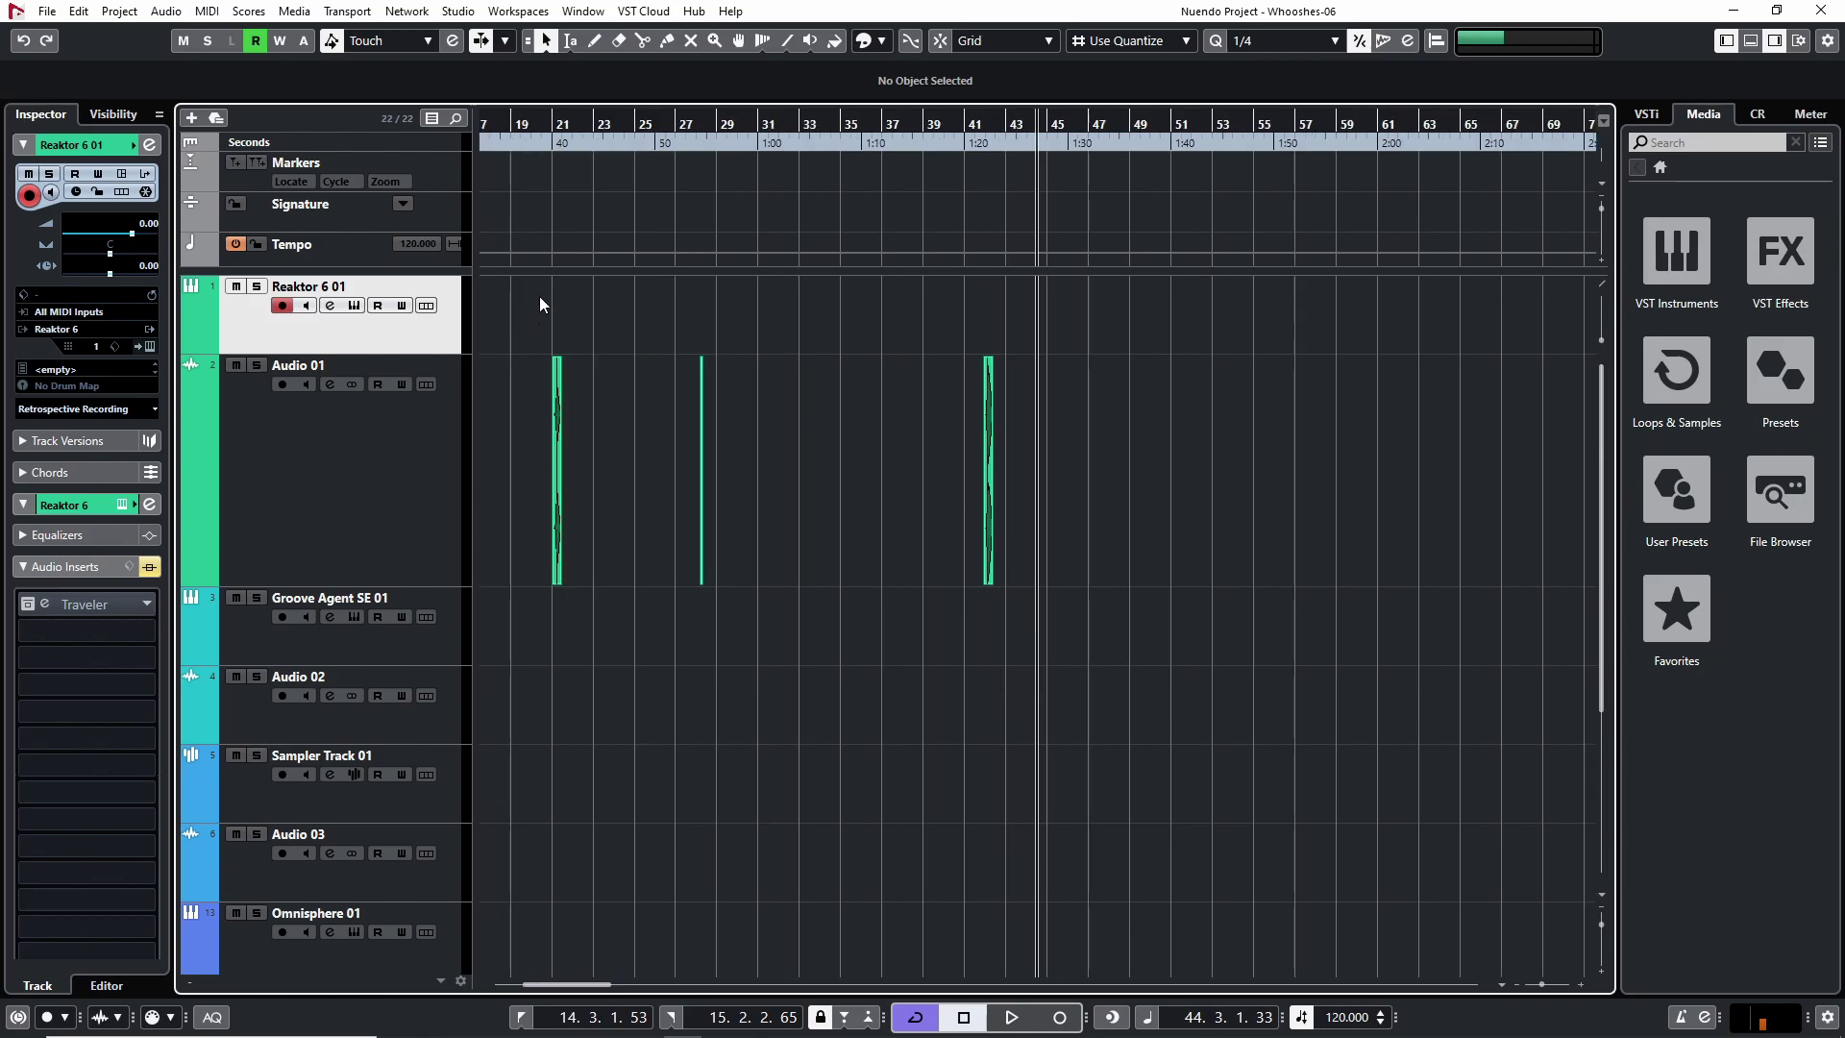
{"action": "key", "text": "Home"}
{"action": "key", "text": "h"}
{"action": "key", "text": "h"}
{"action": "key", "text": "h"}
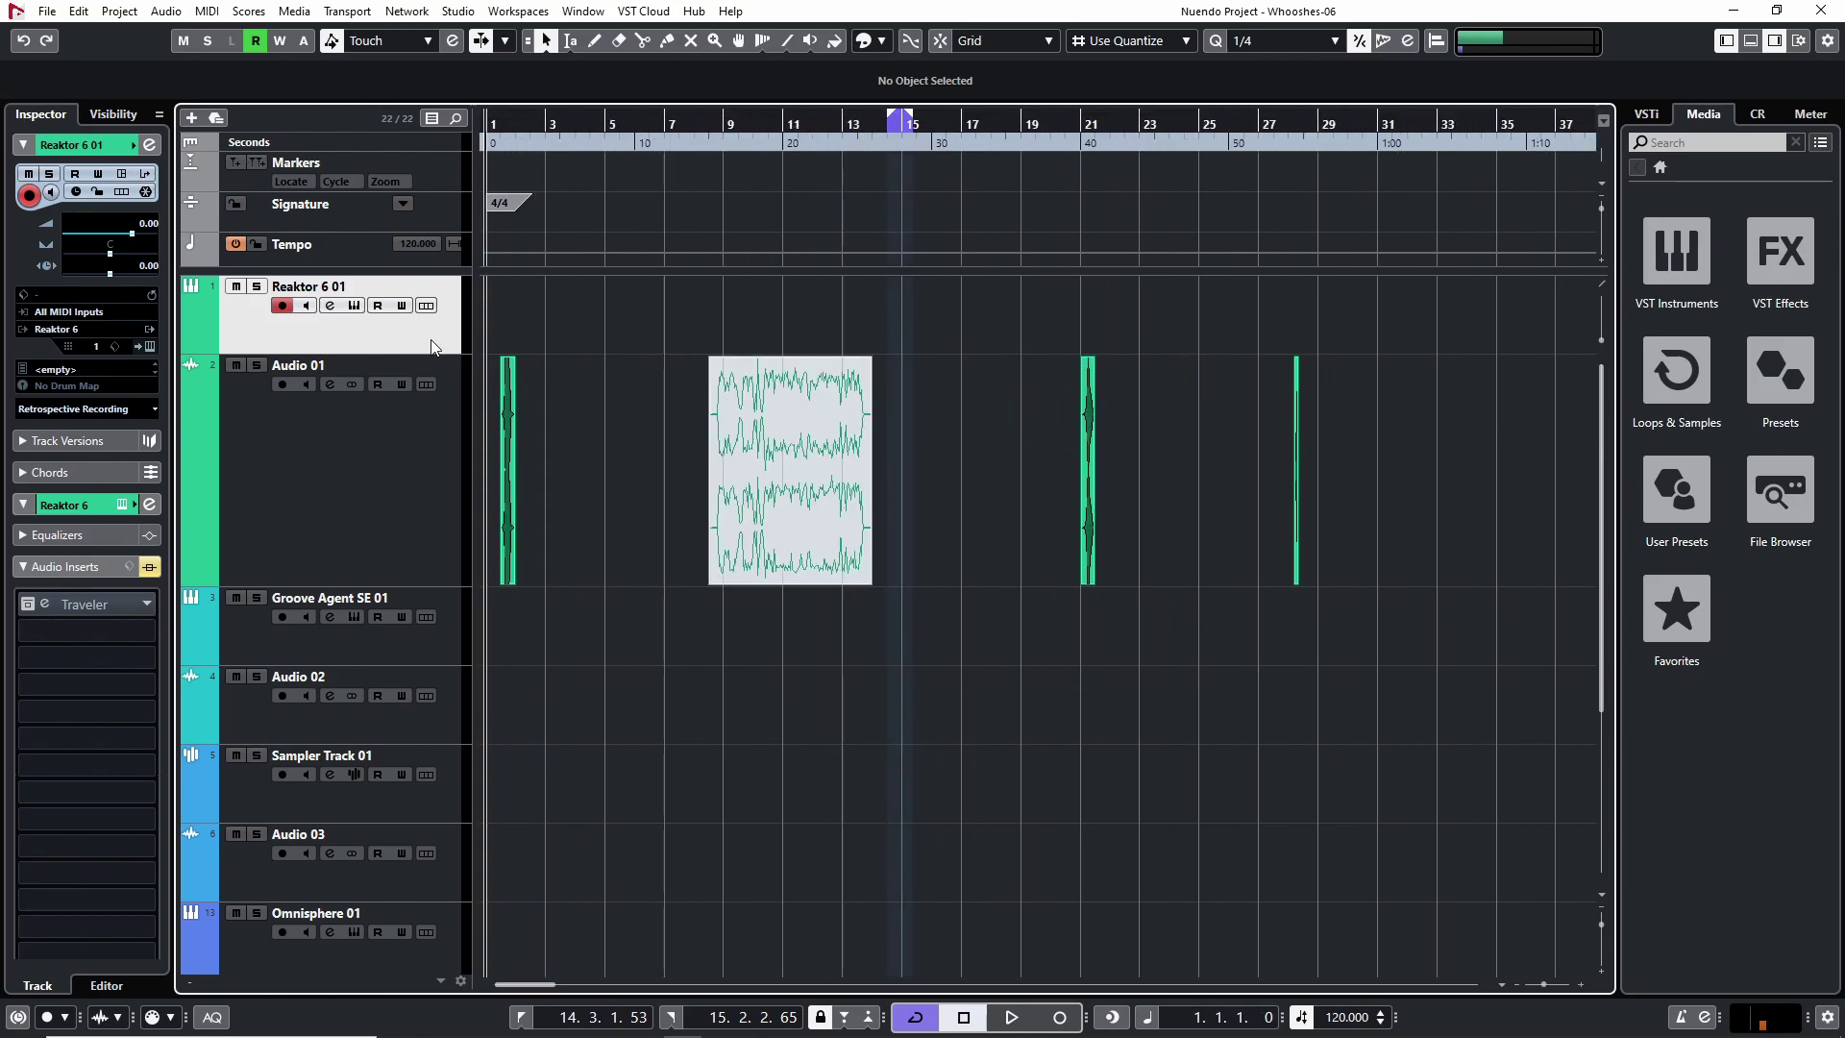
{"action": "key", "text": "h"}
{"action": "key", "text": "g"}
{"action": "key", "text": "g"}
{"action": "key", "text": "g"}
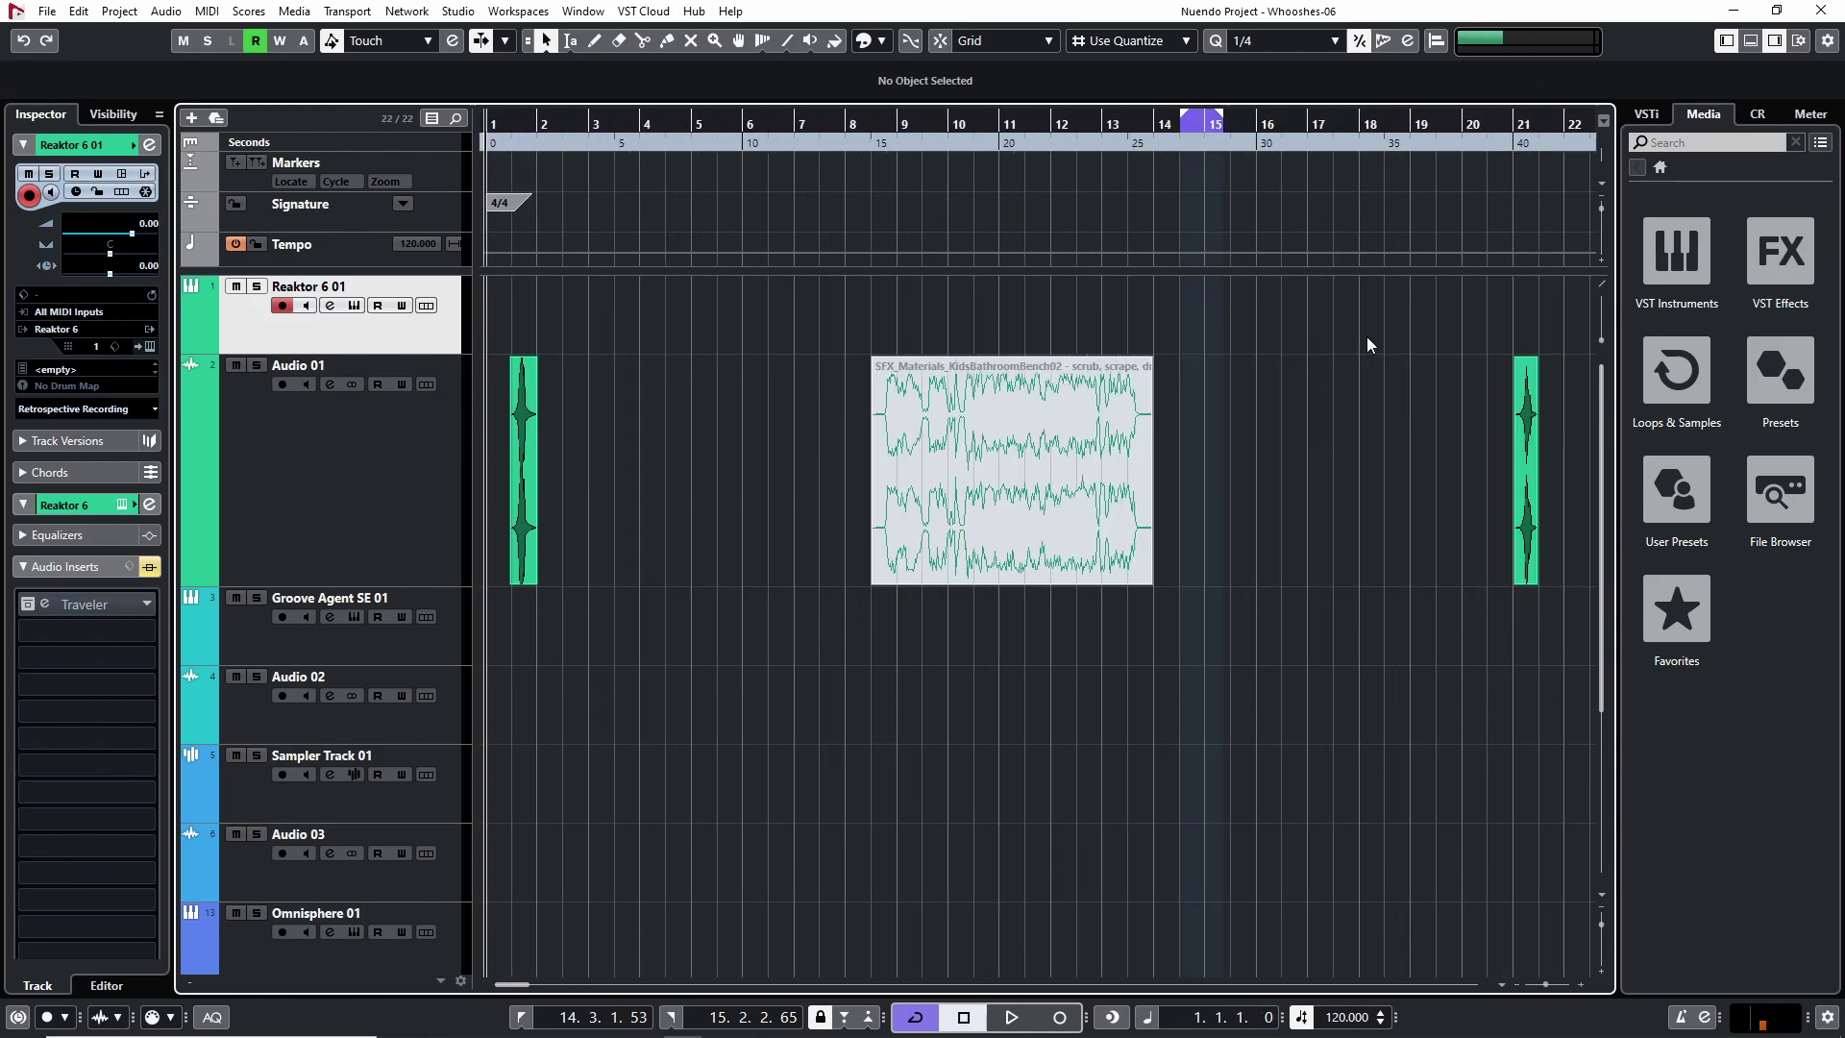
{"action": "key", "text": "g"}
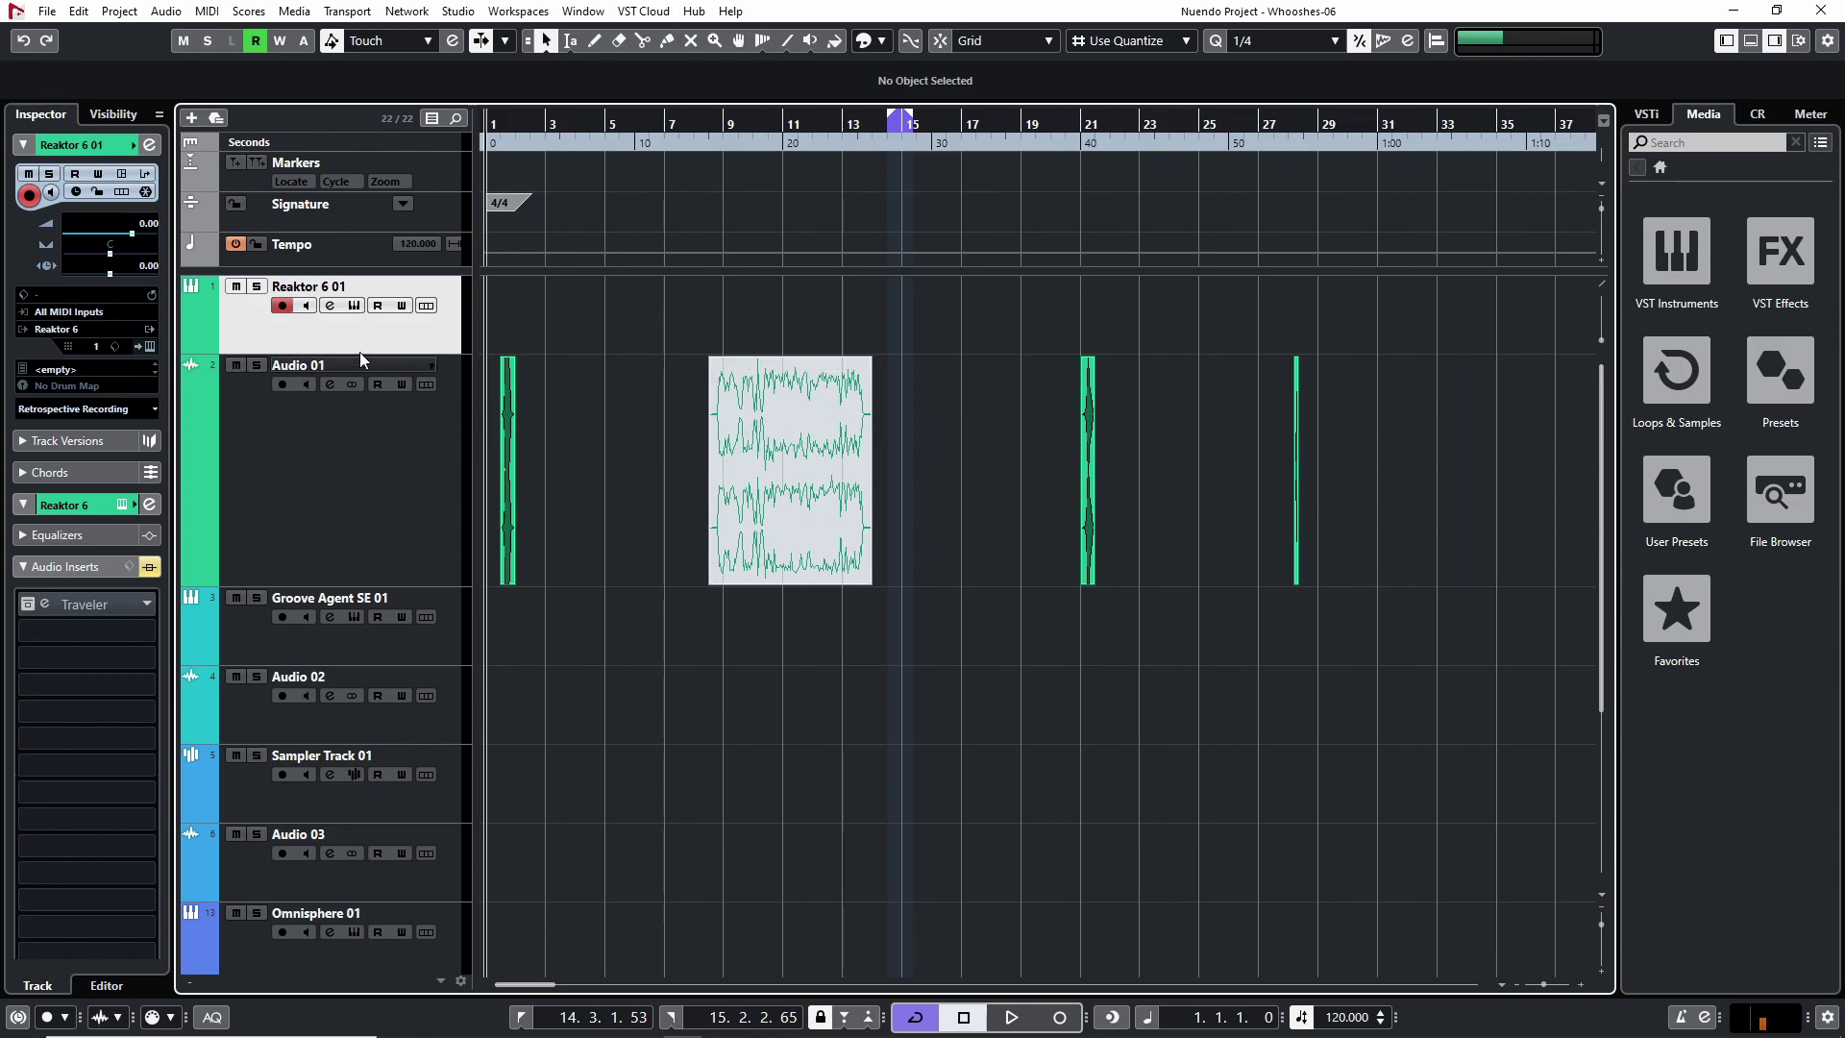
Step: Reopen the Reaktor window, solo Source 1 in Whoosh, and play it with the Reaktor 6 01 track soloed
{"action": "left_click", "coordinate": [121, 504]}
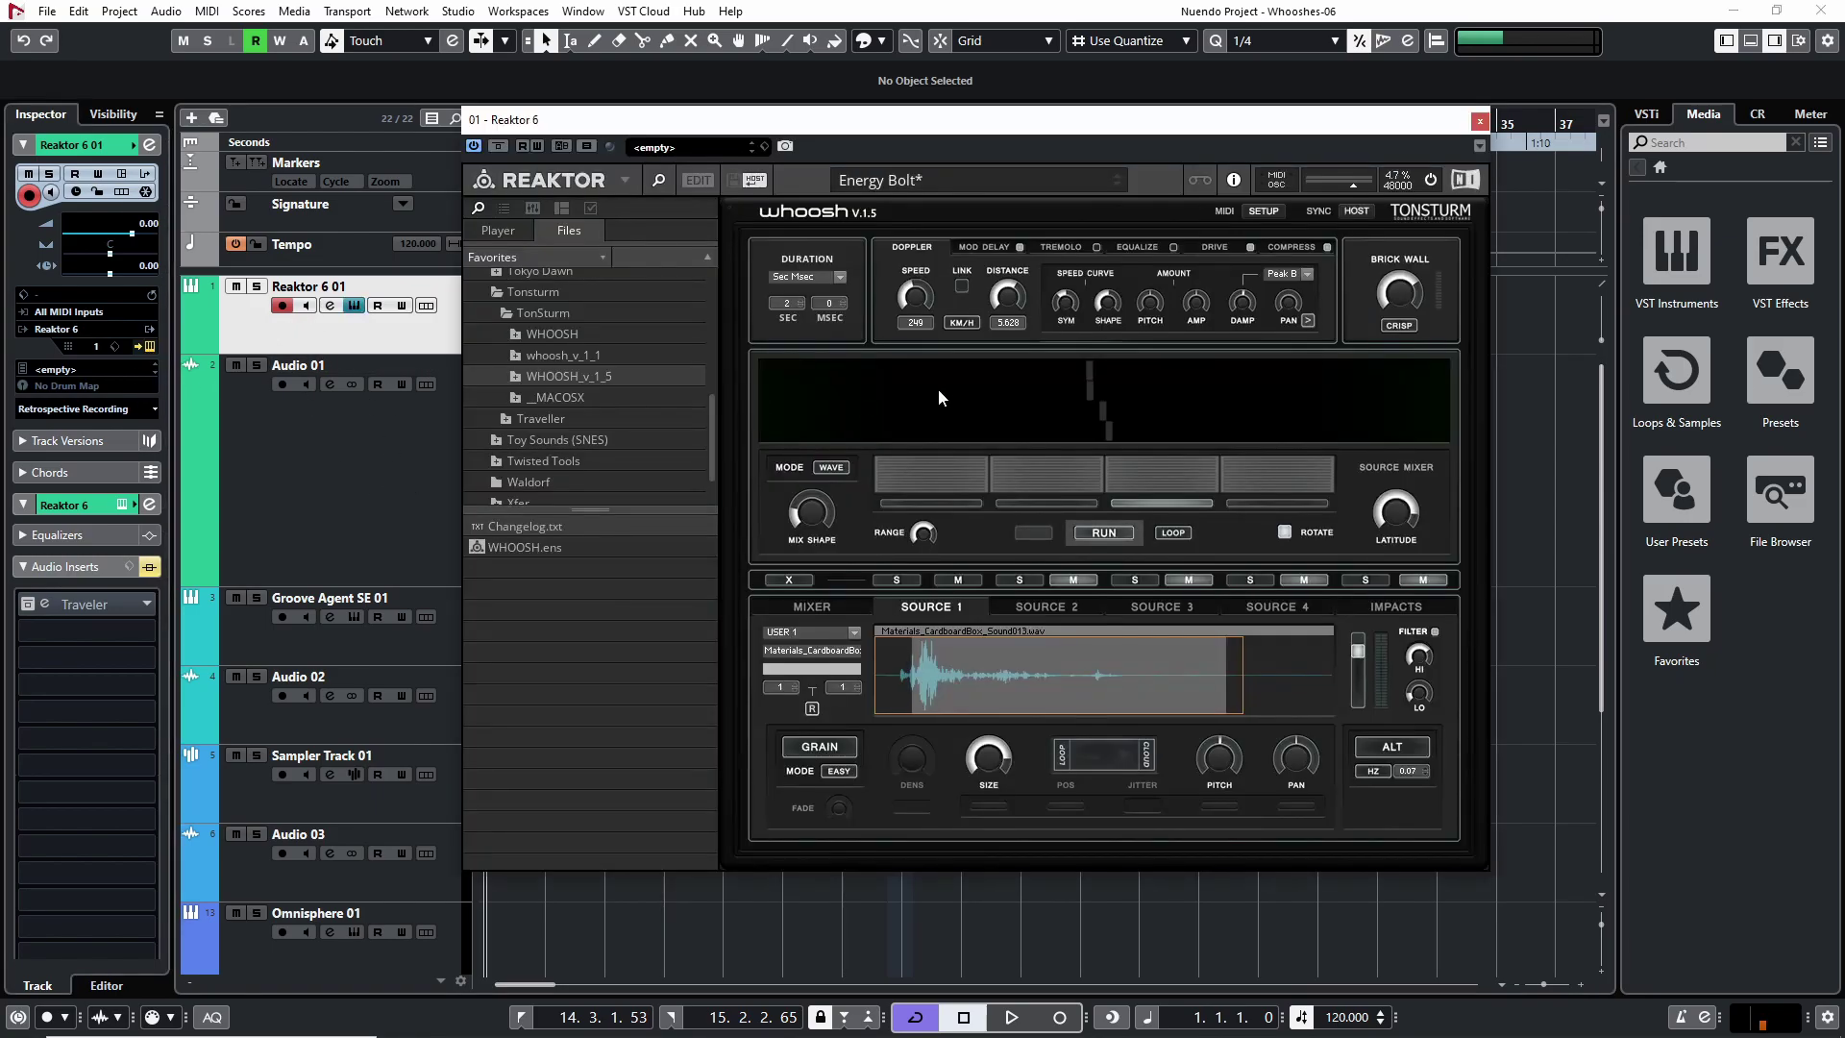
{"action": "left_click", "coordinate": [882, 584]}
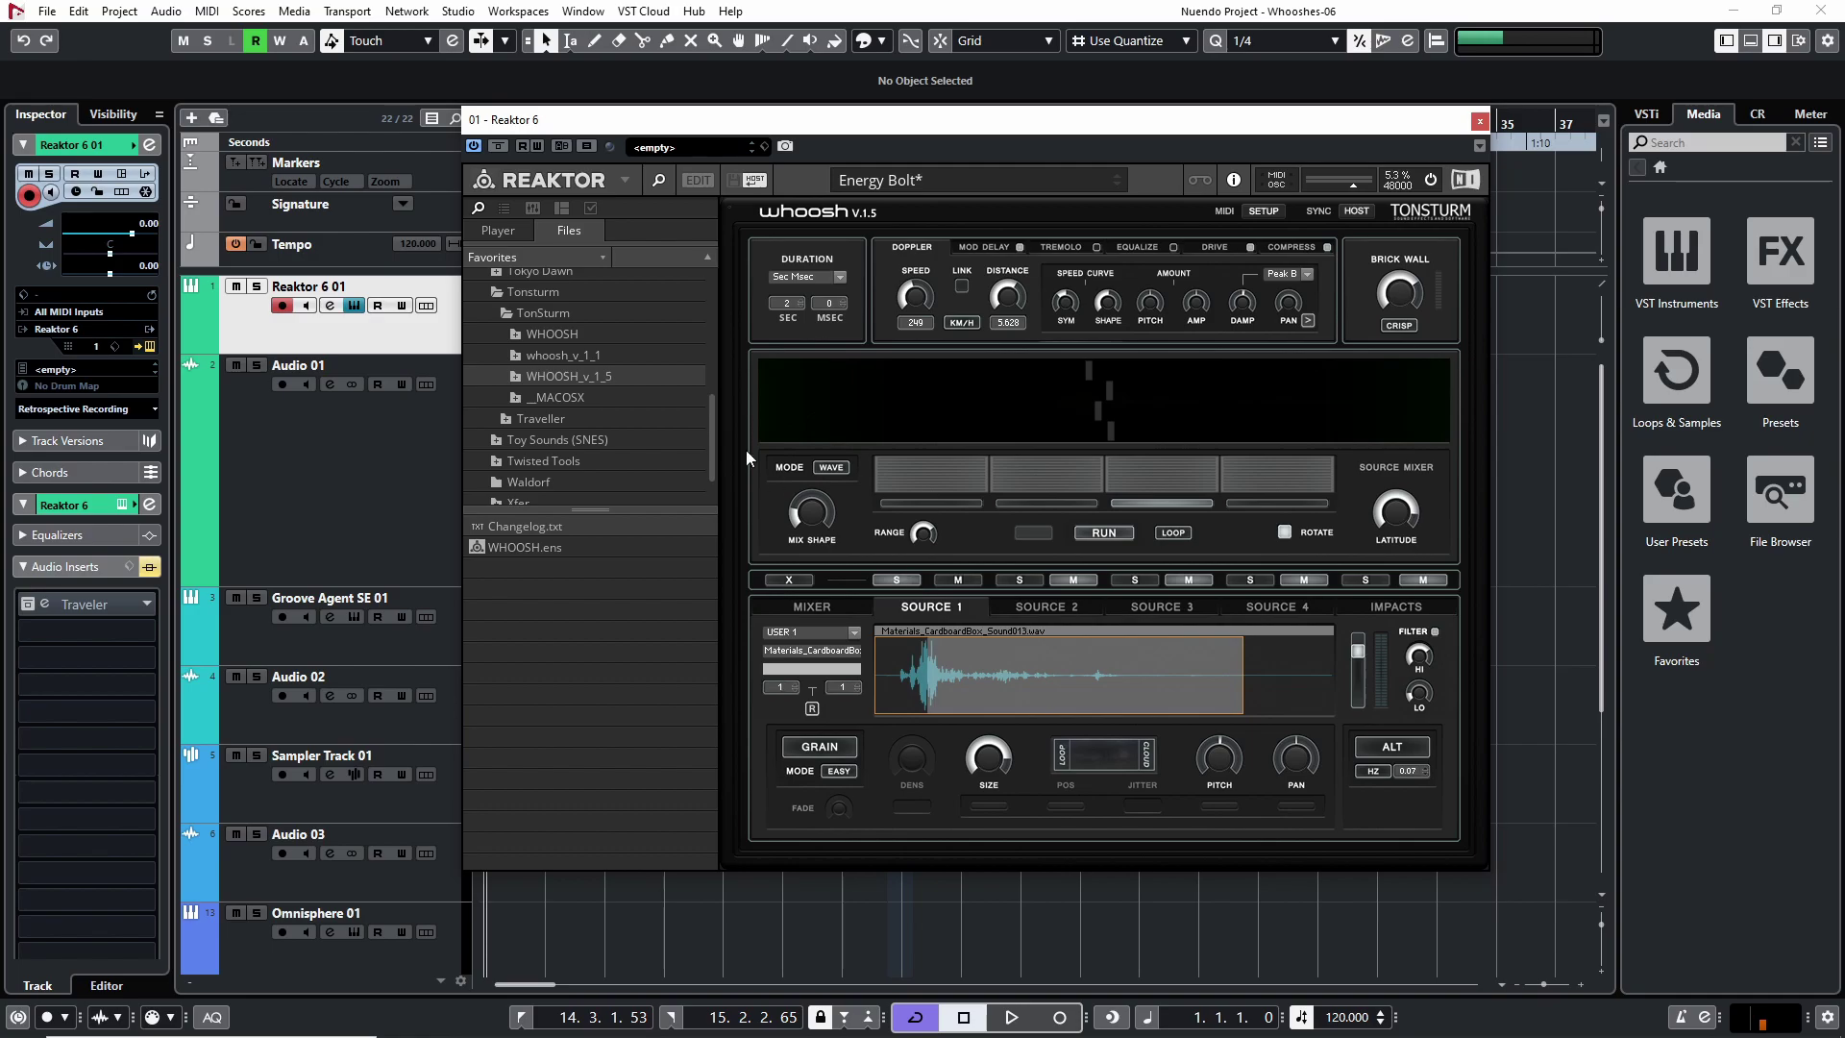
{"action": "key", "text": "space"}
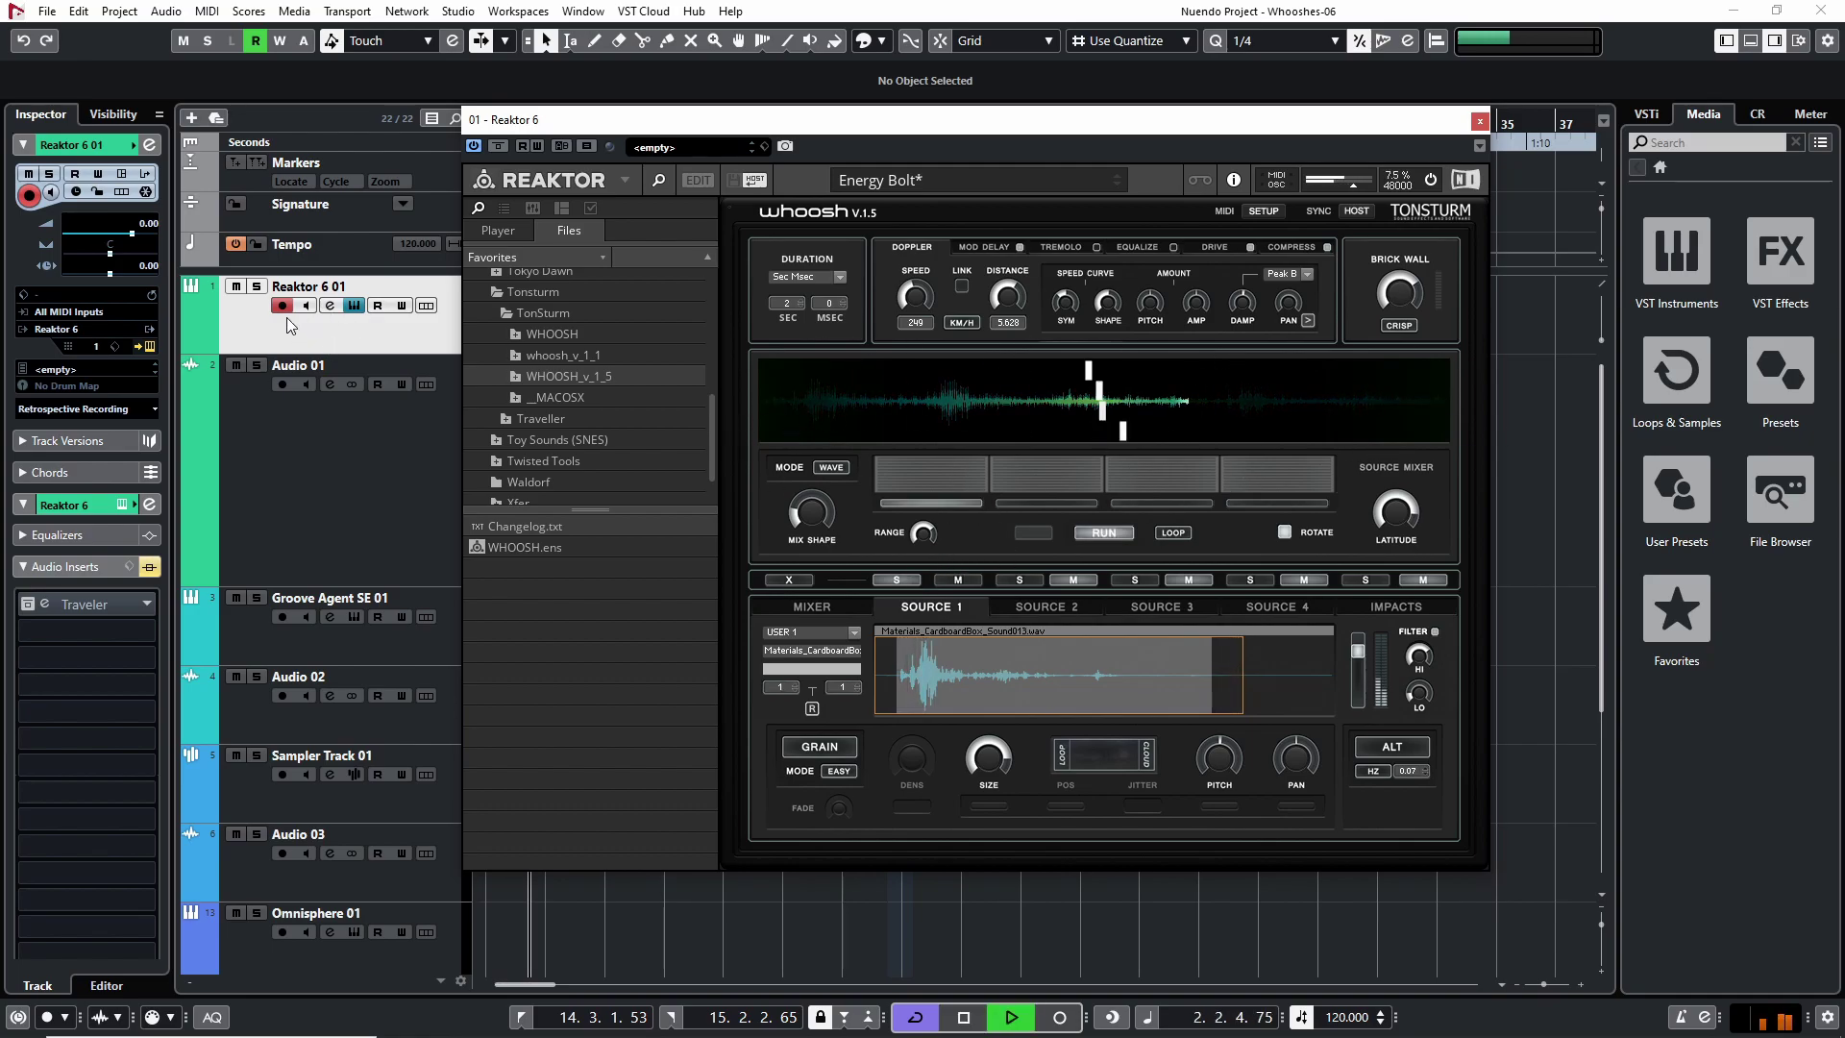
{"action": "left_click", "coordinate": [257, 287]}
{"action": "key", "text": "space"}
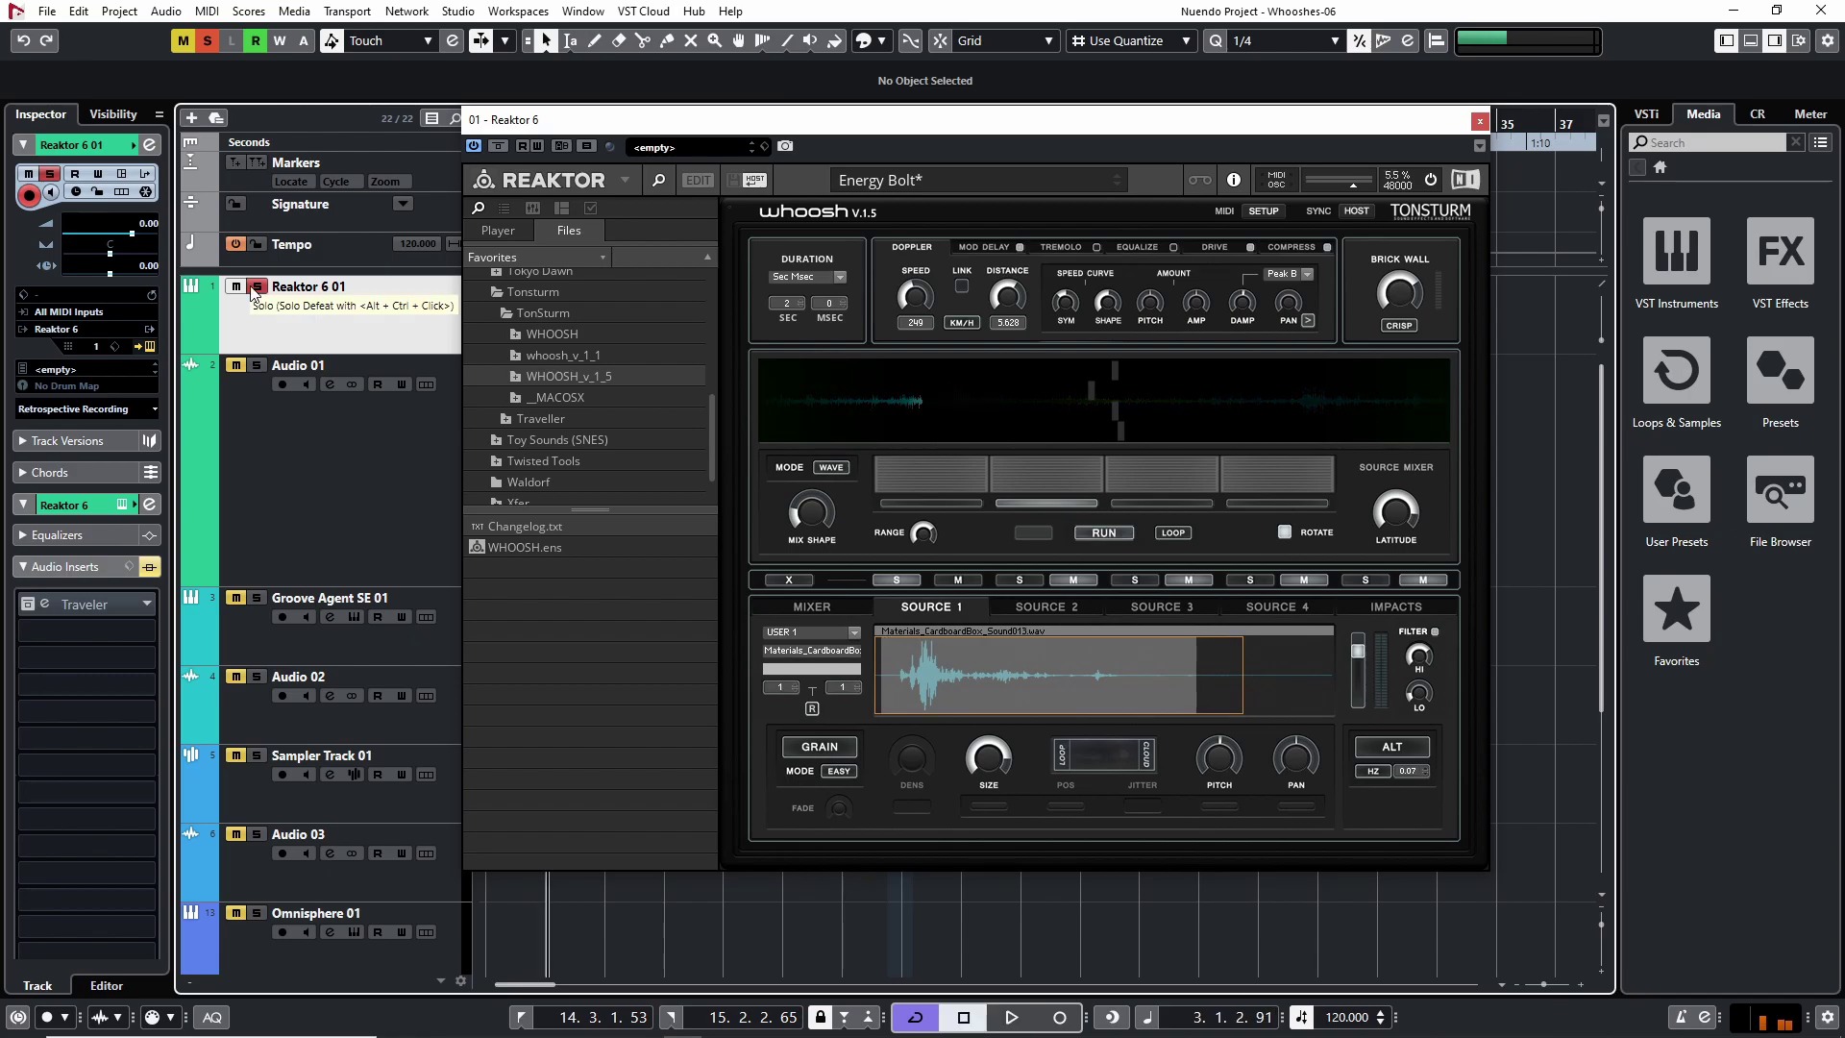